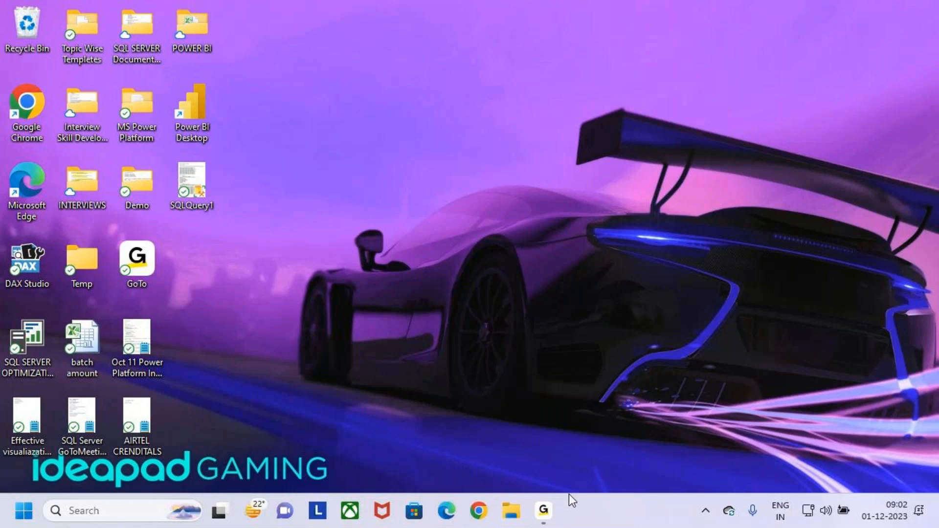
# - Open the recent 20.Components notes from File Explorer, maximize the notes window and close File Explorer
pyautogui.click(519, 515)
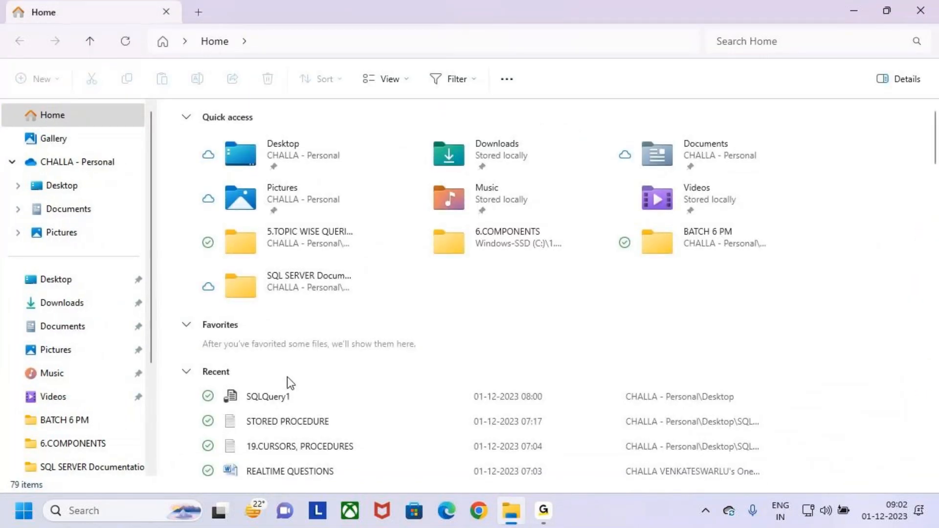
pyautogui.scroll(-2, 273, 341)
pyautogui.scroll(2, 353, 406)
pyautogui.scroll(-3, 321, 388)
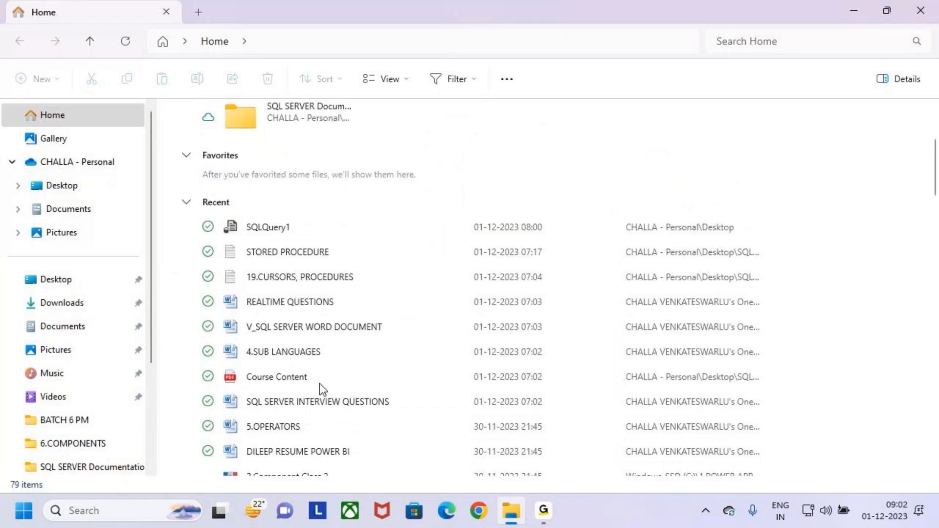
pyautogui.scroll(-2, 336, 385)
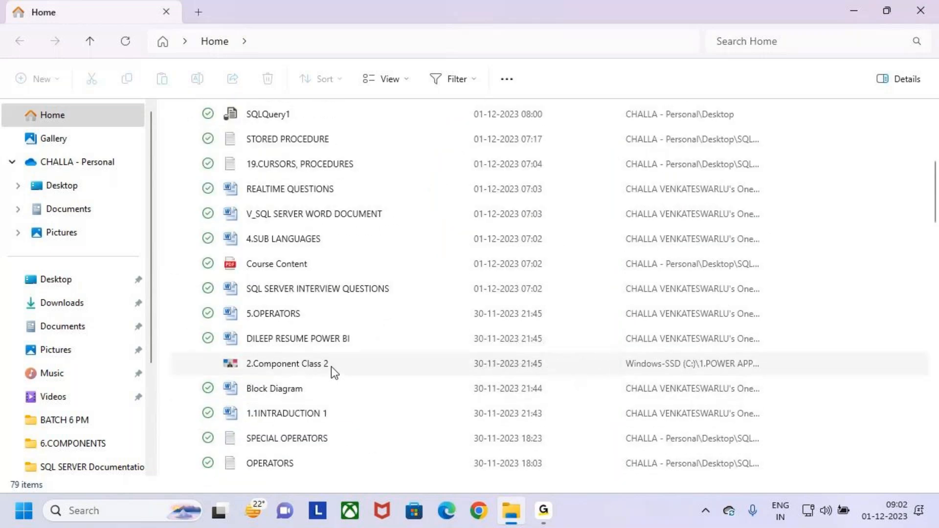
pyautogui.scroll(-3, 338, 391)
pyautogui.doubleClick(327, 344)
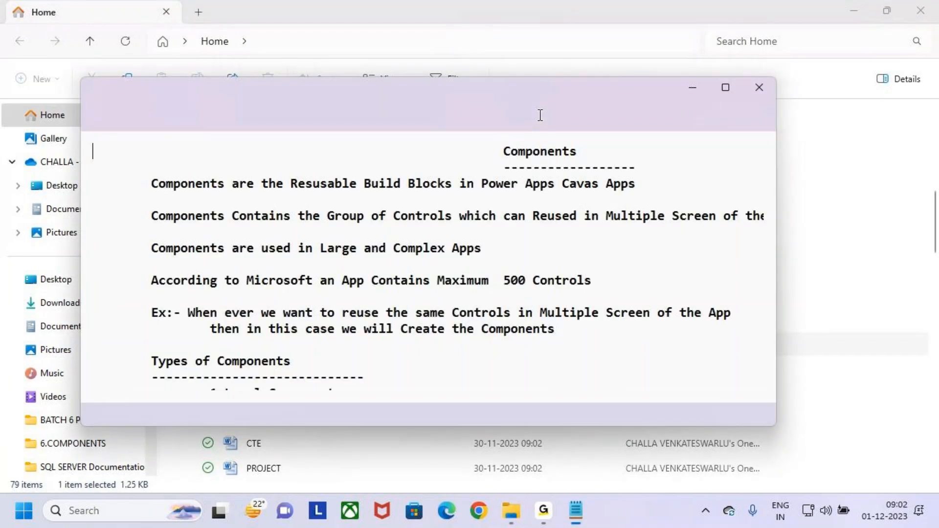
pyautogui.click(726, 88)
pyautogui.click(916, 11)
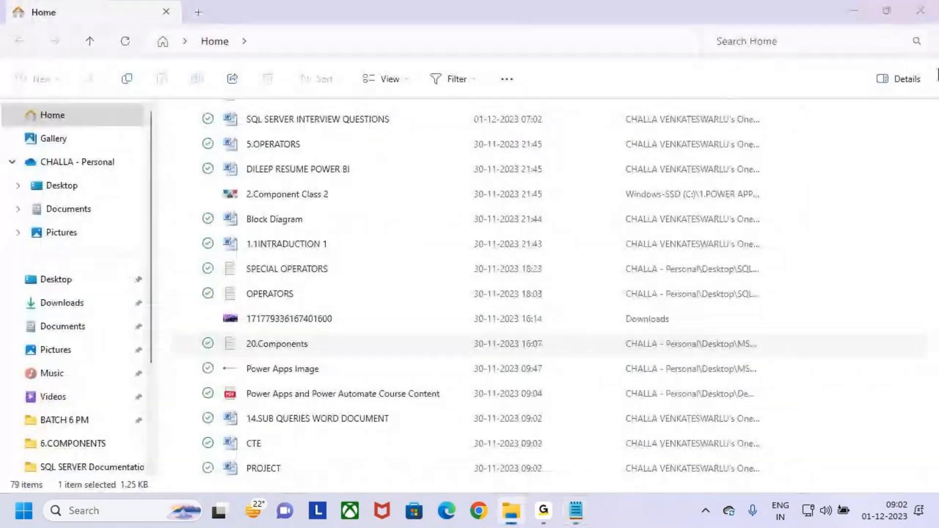
pyautogui.click(916, 11)
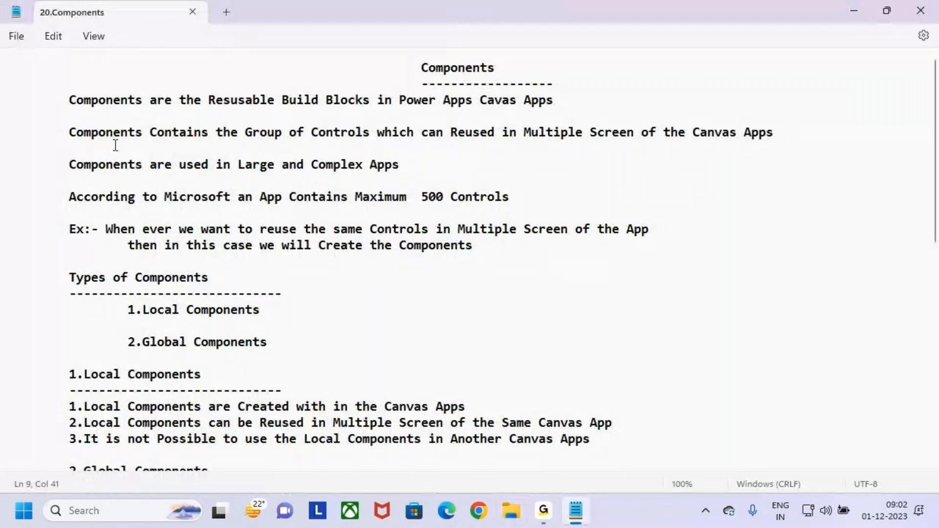
# - Change the notes' font family to Trebuchet MS and return to the document
pyautogui.click(54, 37)
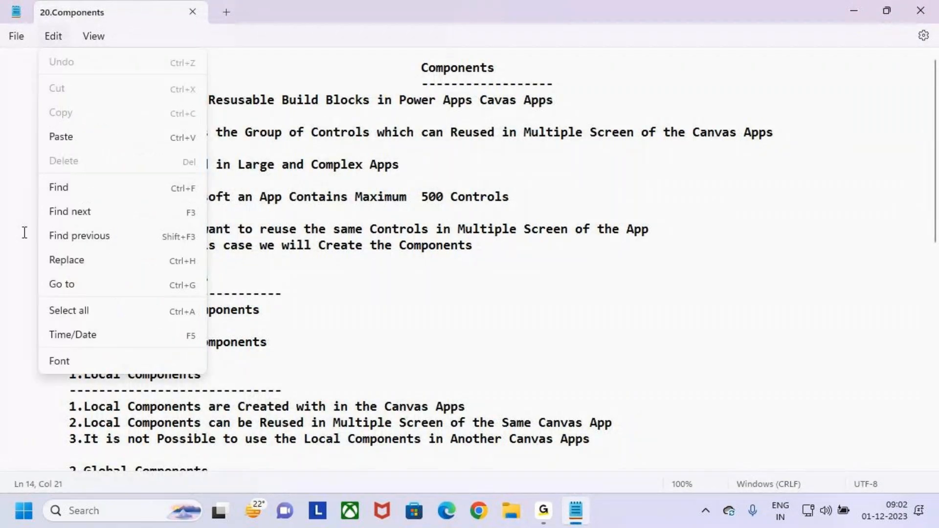
pyautogui.click(103, 366)
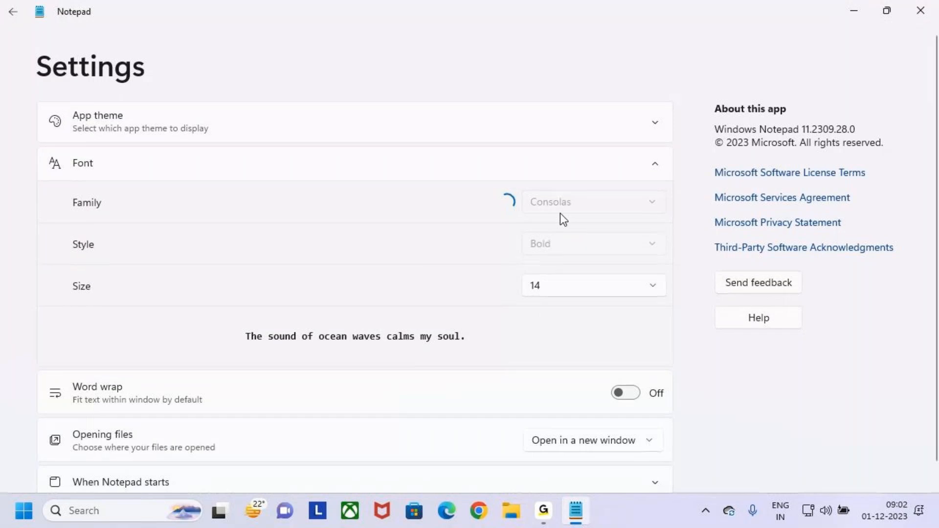
pyautogui.click(609, 202)
pyautogui.write('CT')
pyautogui.press('BackSpace')
pyautogui.press('BackSpace')
pyautogui.write('T')
pyautogui.press('BackSpace')
pyautogui.press('BackSpace')
pyautogui.write('Tr')
pyautogui.press('Return')
pyautogui.click(10, 11)
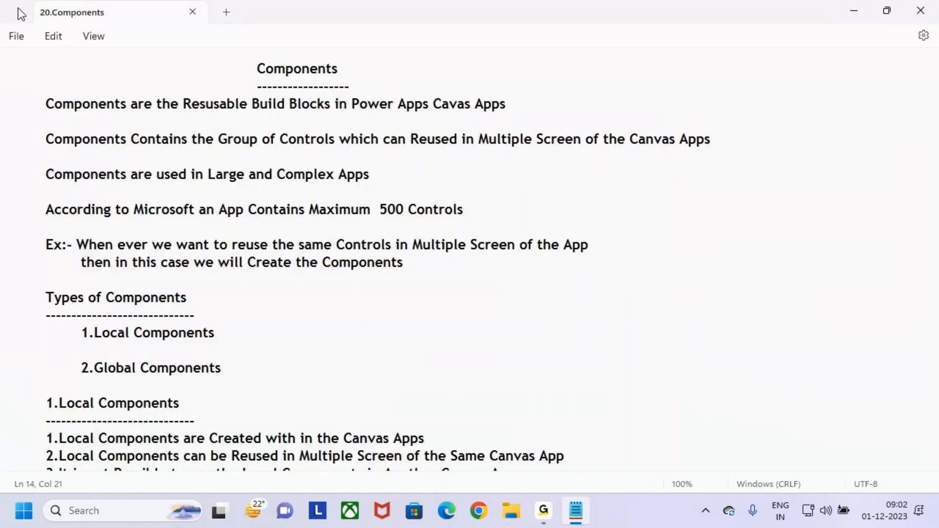
# - Review the opening statements about components and the example of reusing controls across multiple screens
pyautogui.doubleClick(267, 68)
pyautogui.moveTo(484, 209); pyautogui.dragTo(2, 96)
pyautogui.click(426, 270)
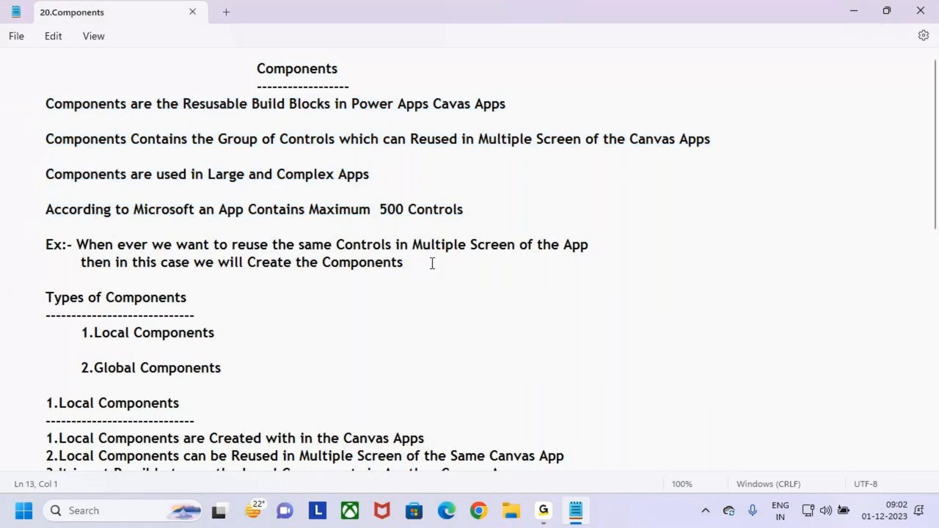
pyautogui.moveTo(450, 278); pyautogui.dragTo(10, 239)
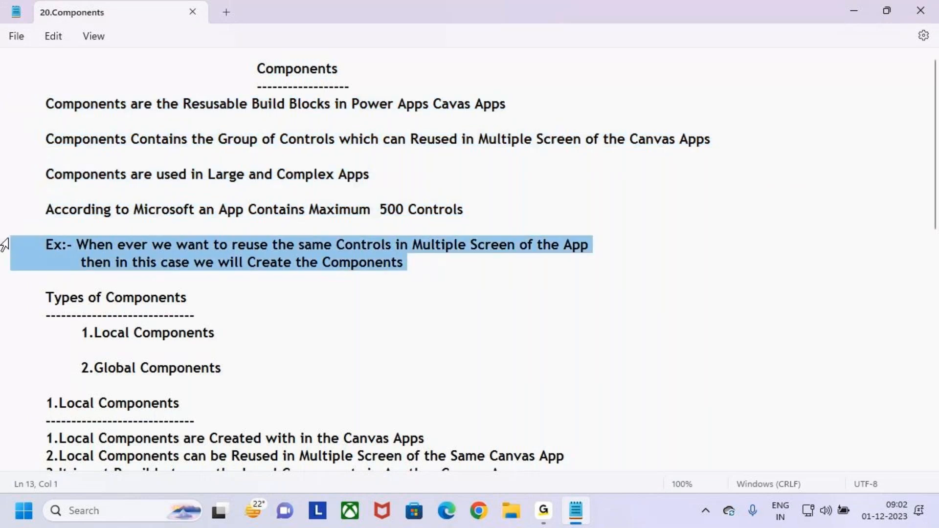
# - Review the Types of Components heading and its two entries, Local Components and Global Components
pyautogui.click(205, 298)
pyautogui.moveTo(44, 297); pyautogui.dragTo(221, 307)
pyautogui.click(231, 334)
pyautogui.moveTo(80, 333); pyautogui.dragTo(231, 334)
pyautogui.scroll(-2, 230, 334)
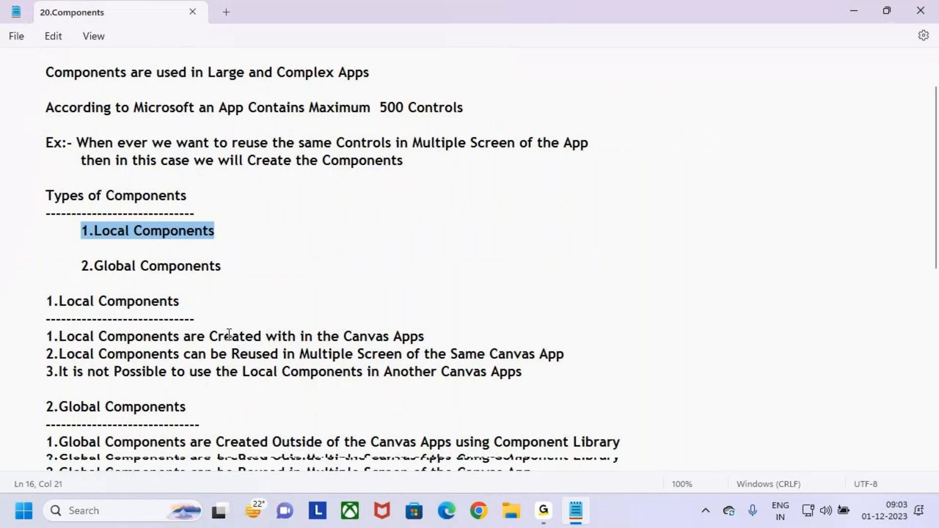
pyautogui.moveTo(80, 239); pyautogui.dragTo(232, 244)
pyautogui.scroll(-1, 241, 283)
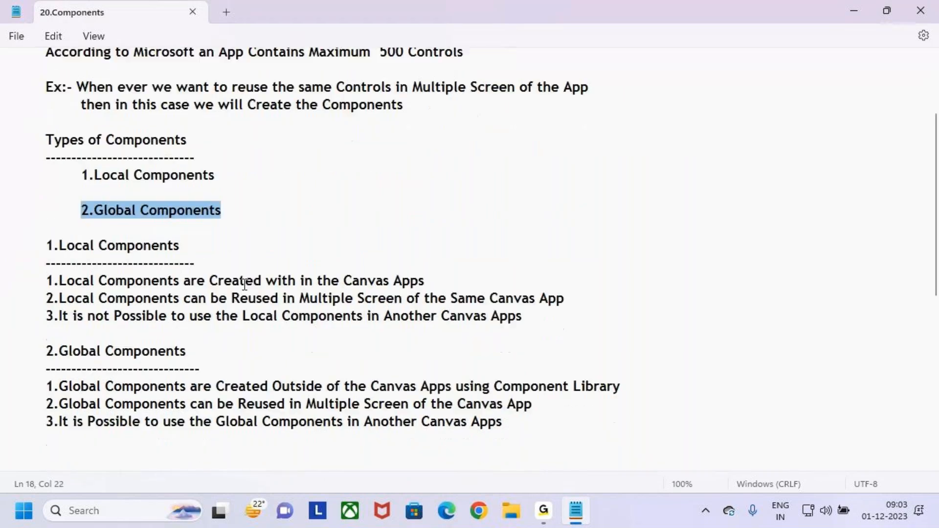
# - Review the numbered points describing Local Components and Global Components
pyautogui.click(531, 301)
pyautogui.moveTo(556, 299); pyautogui.dragTo(2, 224)
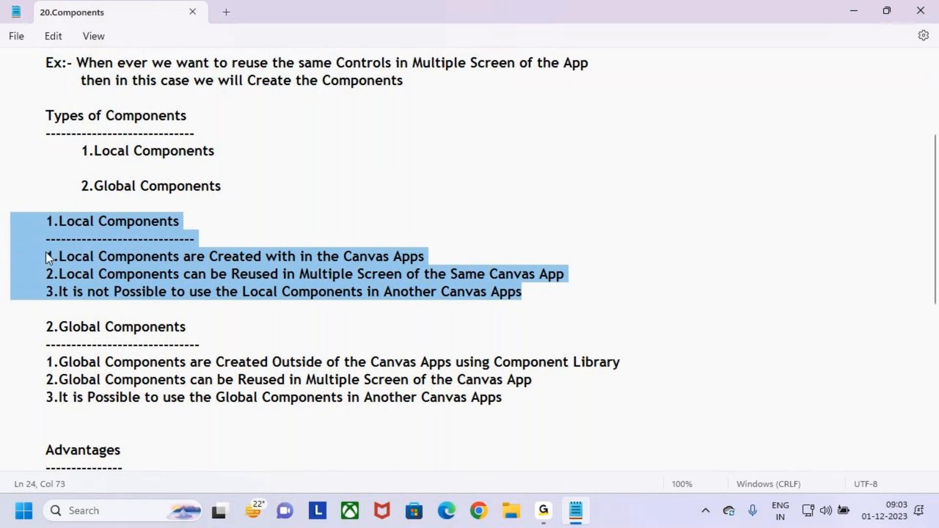
pyautogui.scroll(-2, 218, 284)
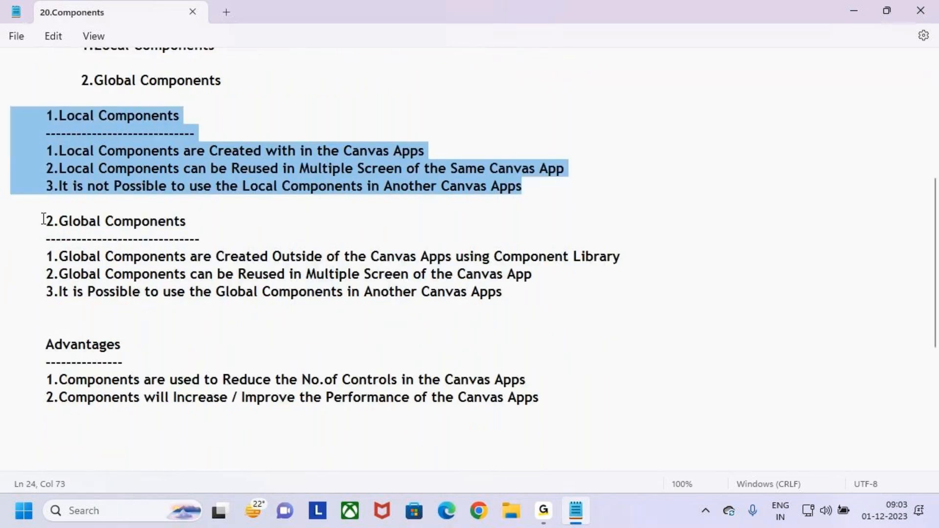
pyautogui.click(44, 220)
pyautogui.moveTo(44, 220); pyautogui.dragTo(501, 311)
pyautogui.click(532, 301)
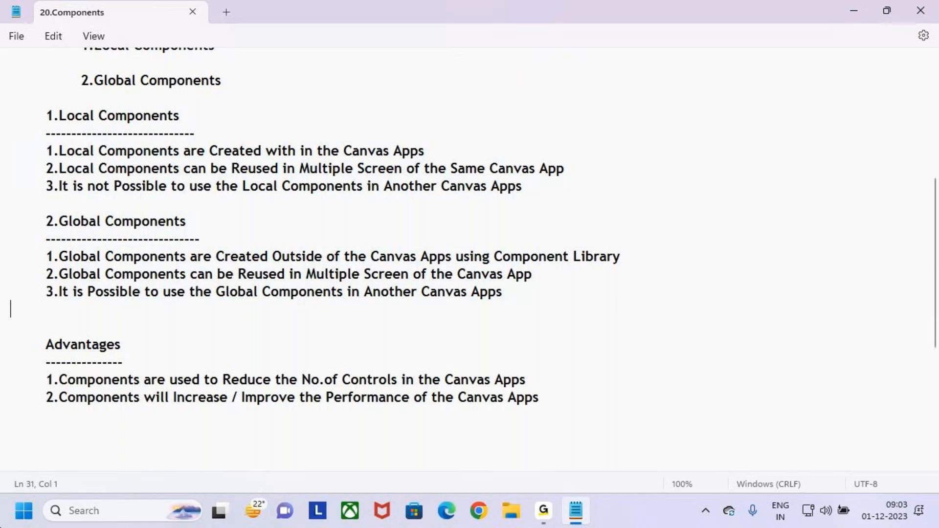
# - Draw red check marks beside the Local Components and Global Components section headings, and clear the annotations
pyautogui.scroll(1, 204, 206)
pyautogui.hotkey('ctrl', '2')
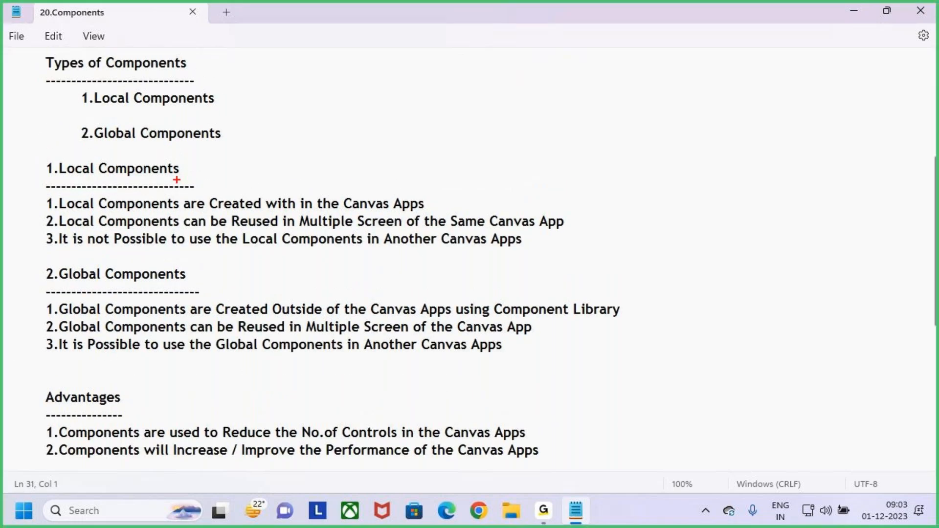
pyautogui.moveTo(30, 171); pyautogui.dragTo(79, 138)
pyautogui.moveTo(36, 280); pyautogui.dragTo(87, 236)
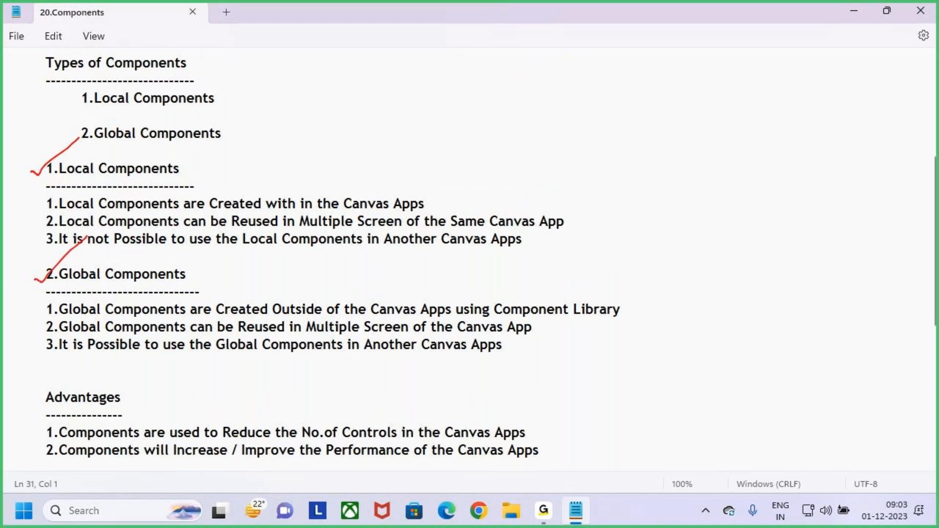
pyautogui.press('Escape')
# - Review the Advantages section with its two points on control count and app performance
pyautogui.scroll(-2, 161, 390)
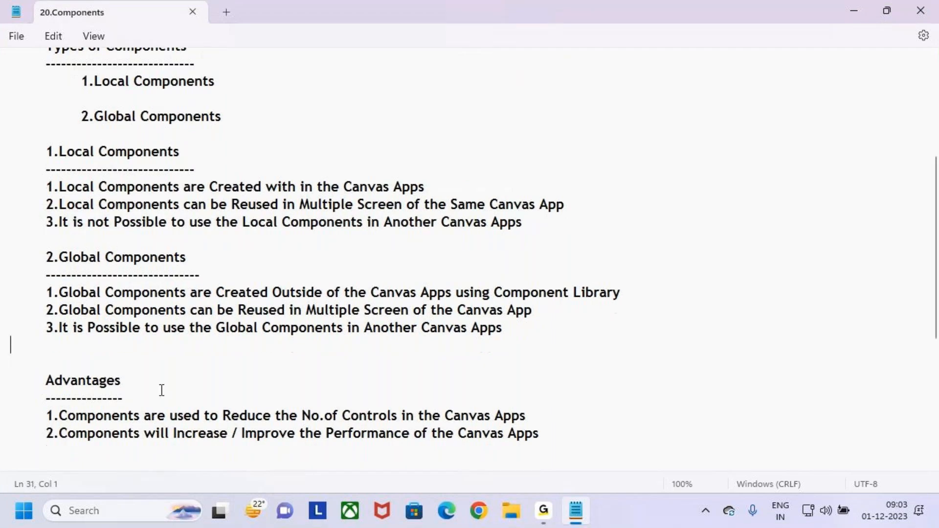
pyautogui.moveTo(566, 346)
pyautogui.mouseDown()
pyautogui.moveTo(332, 315)
pyautogui.moveTo(2, 298)
pyautogui.mouseUp()
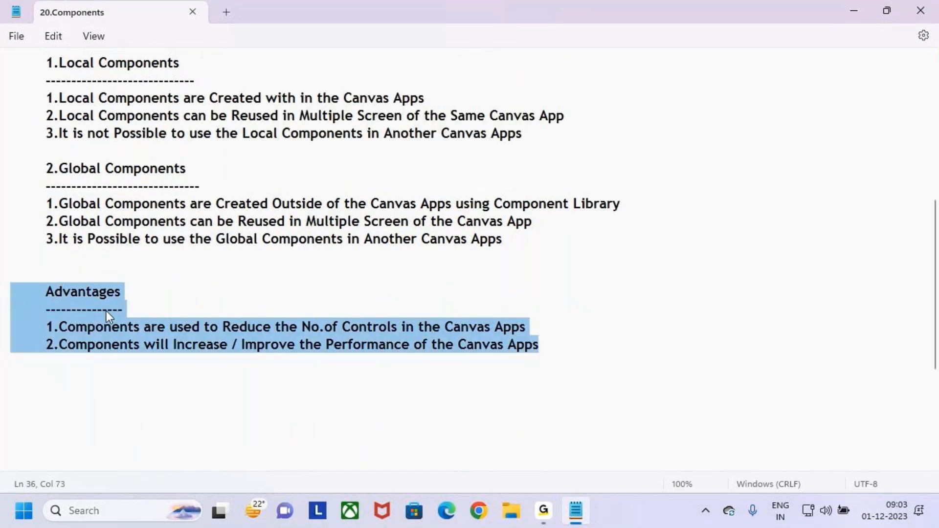
pyautogui.click(162, 306)
pyautogui.click(151, 293)
pyautogui.click(161, 312)
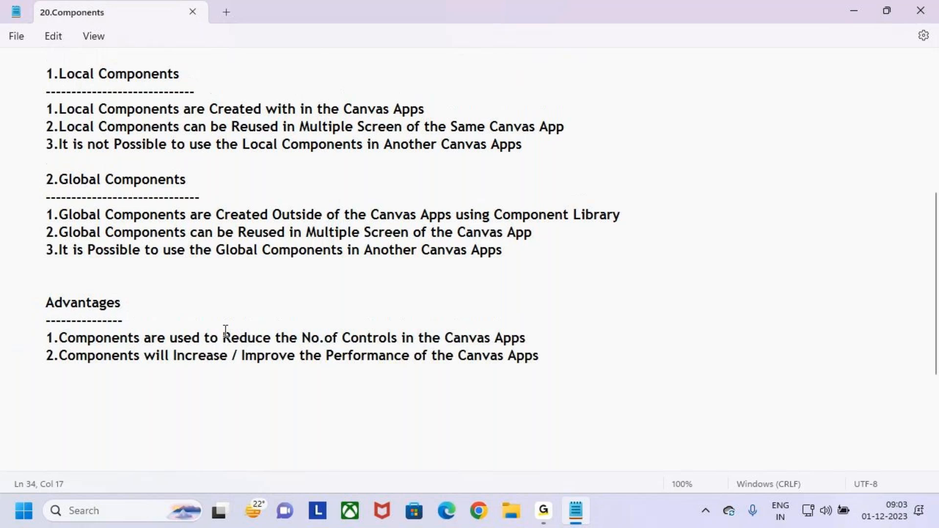
# - Mark the Local Components and Global Components section headings again with the on-screen pen and leave annotation mode
pyautogui.scroll(2, 224, 334)
pyautogui.moveTo(38, 176); pyautogui.dragTo(81, 174)
pyautogui.moveTo(39, 282); pyautogui.dragTo(89, 281)
pyautogui.click(211, 281)
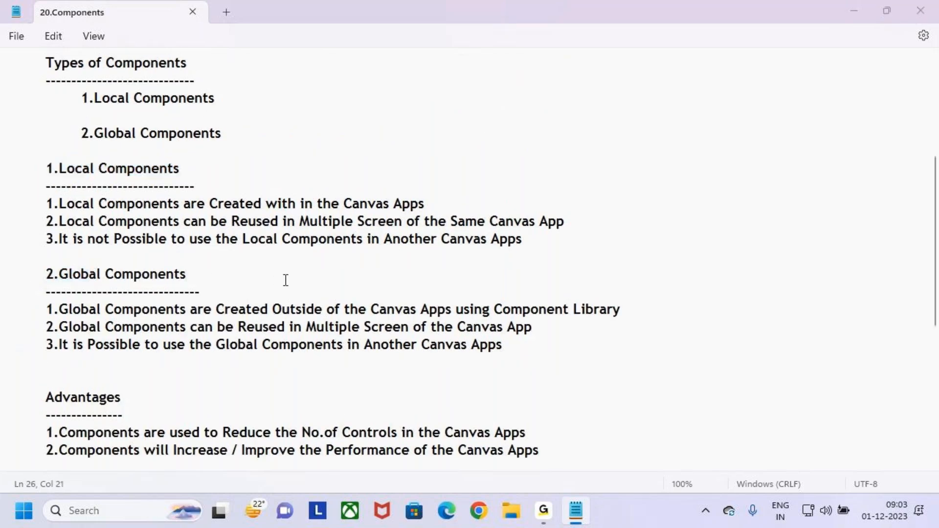
# - Draw a wide red rectangle in the blank area beside Types of Components, add pen marks around it, and clear the annotations
pyautogui.moveTo(486, 90)
pyautogui.mouseDown()
pyautogui.moveTo(725, 141)
pyautogui.moveTo(844, 147)
pyautogui.moveTo(861, 142)
pyautogui.moveTo(864, 129)
pyautogui.mouseUp()
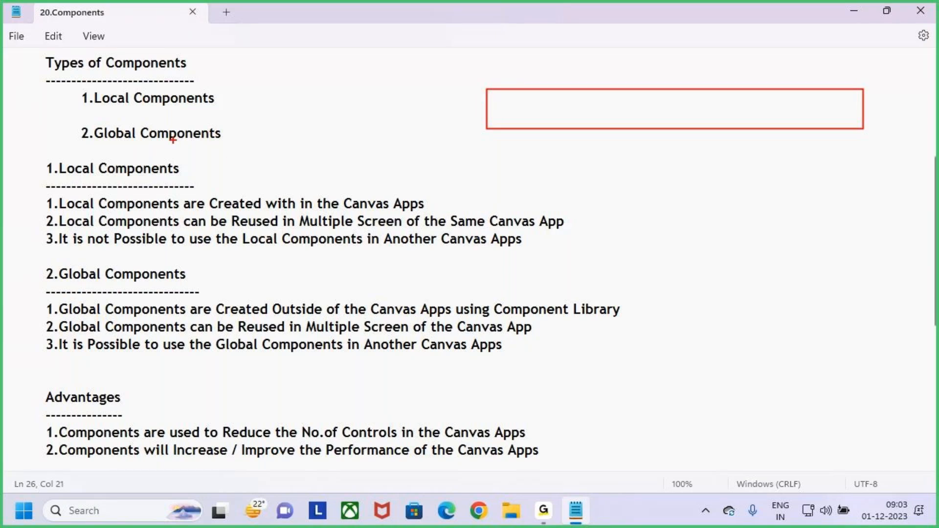
pyautogui.moveTo(145, 120); pyautogui.dragTo(175, 118)
pyautogui.moveTo(683, 64); pyautogui.dragTo(689, 93)
pyautogui.moveTo(671, 87); pyautogui.dragTo(703, 97)
pyautogui.moveTo(710, 74); pyautogui.dragTo(683, 108)
pyautogui.press('Escape')
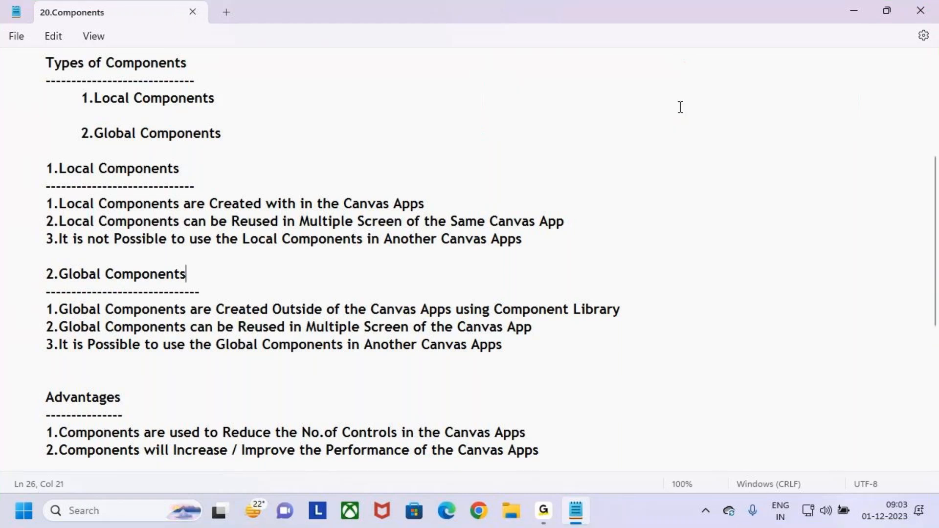
# - End the second Advantages point with a capital S and start a new line below it
pyautogui.scroll(2, 442, 187)
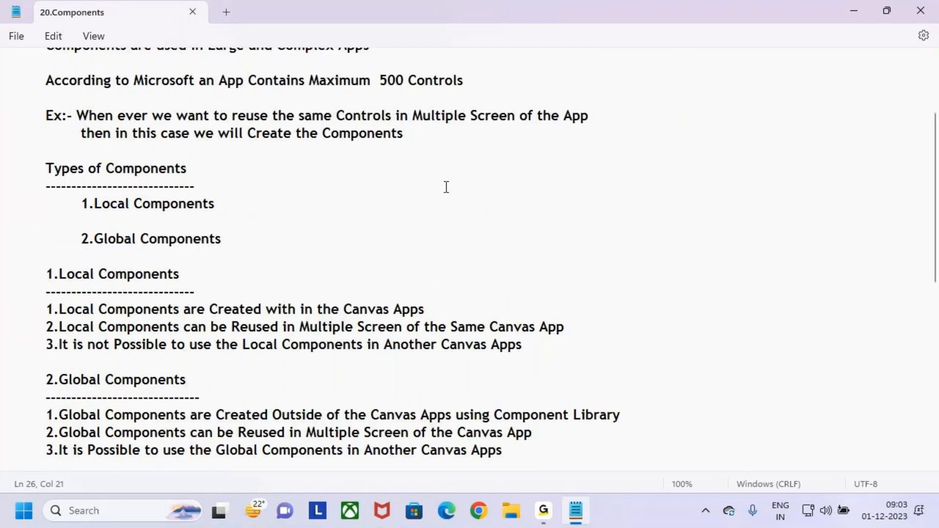
pyautogui.scroll(-1, 231, 201)
pyautogui.scroll(2, 269, 211)
pyautogui.scroll(-2, 268, 211)
pyautogui.scroll(-6, 267, 211)
pyautogui.click(567, 166)
pyautogui.press('BackSpace')
pyautogui.write('S')
pyautogui.press('Return')
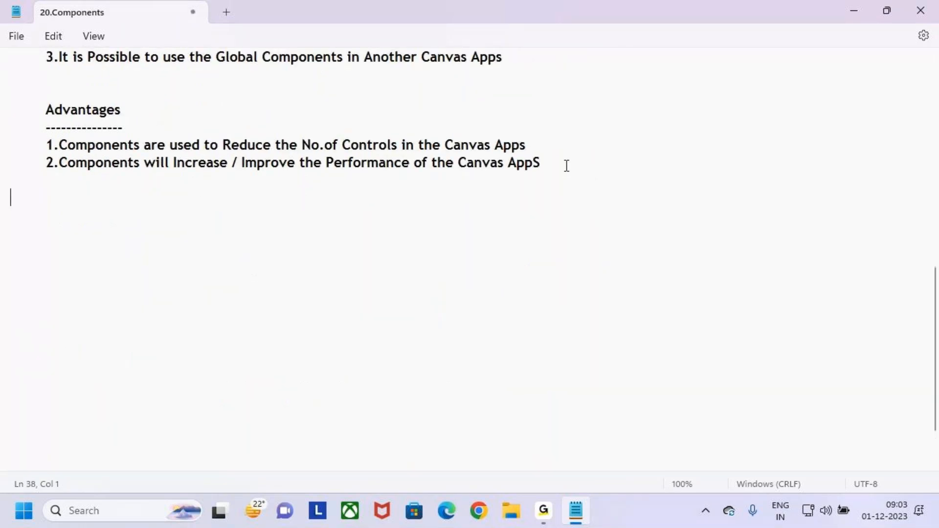
# - Add a long dashed separator line beneath the Advantages section and leave a blank line under it
pyautogui.write('--------------------------')
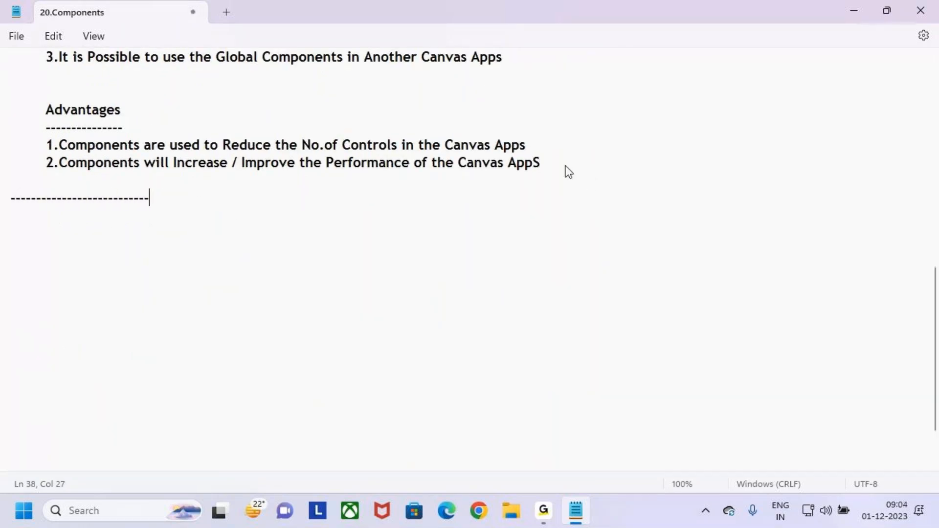
pyautogui.write('------------------------------------------------')
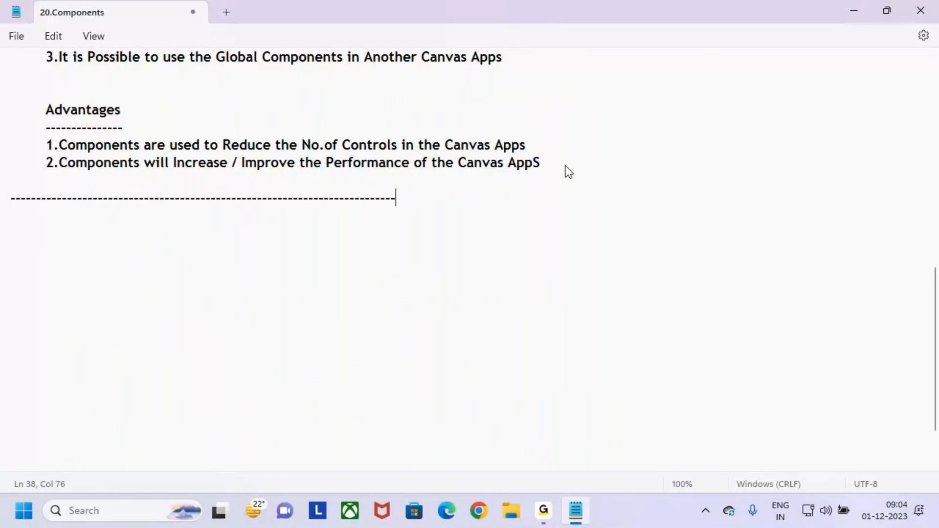
pyautogui.press('BackSpace')
pyautogui.press('BackSpace')
pyautogui.press('BackSpace')
pyautogui.write('-------------------------------------------------------------------------')
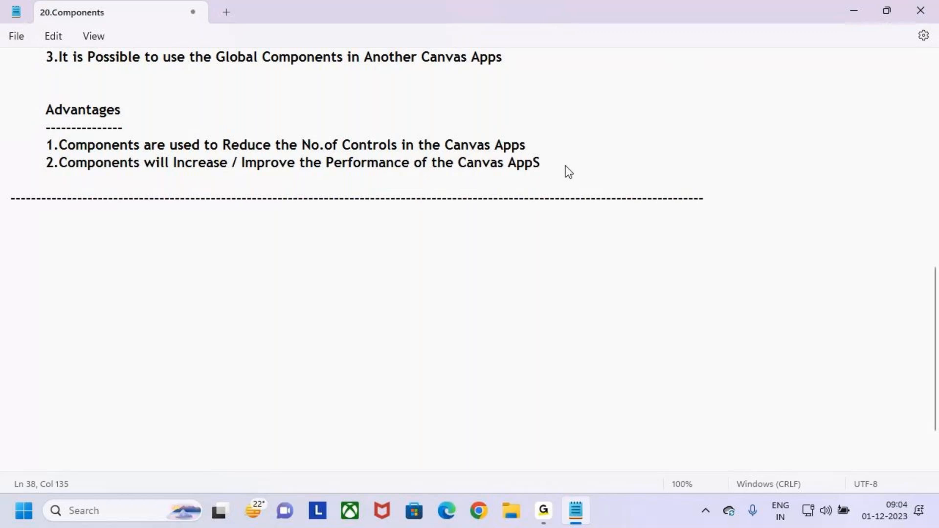
pyautogui.press('Return')
pyautogui.press('Return')
# - Add the indented heading "Class 2" below the separator and underline it with a row of dashes
pyautogui.press('capslock')
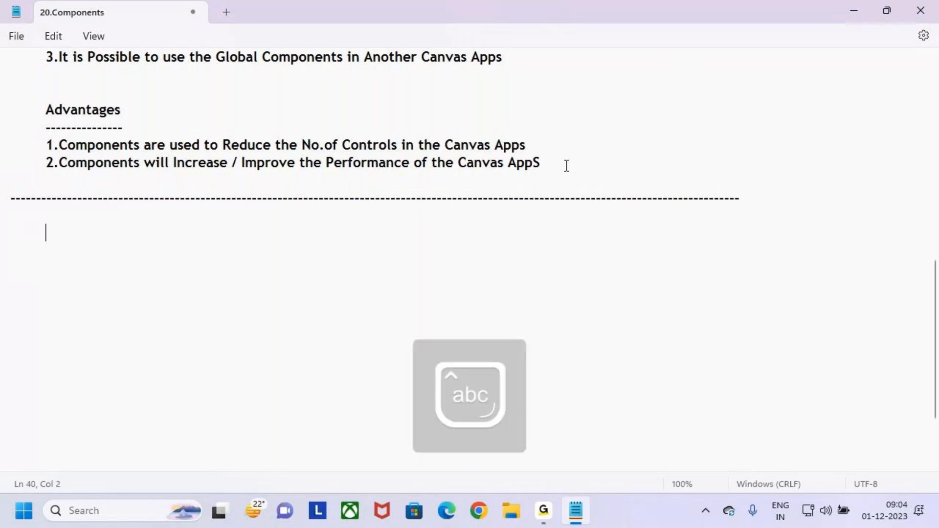
pyautogui.write('Class 2')
pyautogui.press('Return')
pyautogui.press('Tab')
pyautogui.write('--')
pyautogui.press('BackSpace')
pyautogui.press('BackSpace')
pyautogui.press('BackSpace')
pyautogui.press('BackSpace')
pyautogui.press('Return')
pyautogui.press('Tab')
pyautogui.write('------')
pyautogui.press('BackSpace')
pyautogui.press('BackSpace')
pyautogui.press('BackSpace')
pyautogui.press('BackSpace')
pyautogui.press('BackSpace')
pyautogui.press('BackSpace')
pyautogui.press('BackSpace')
pyautogui.press('BackSpace')
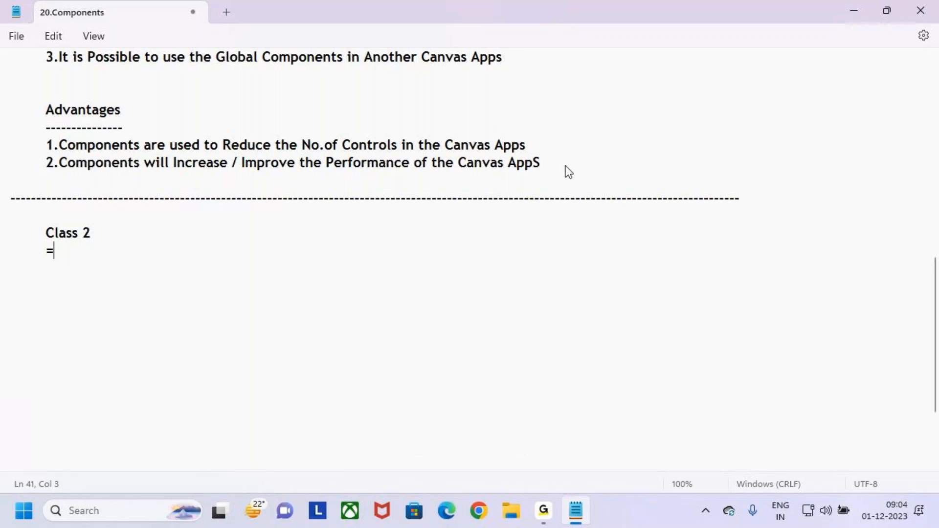
pyautogui.press('BackSpace')
pyautogui.press('BackSpace')
pyautogui.write('2')
pyautogui.press('Return')
pyautogui.press('Tab')
pyautogui.write('----')
pyautogui.press('BackSpace')
pyautogui.press('BackSpace')
pyautogui.write('----------')
pyautogui.press('Return')
# - Add the heading "Popup Window using Components" under Class 2, indented toward the middle of the line
pyautogui.press('Return')
pyautogui.press('Tab')
pyautogui.press('Tab')
pyautogui.press('Tab')
pyautogui.write('Pop')
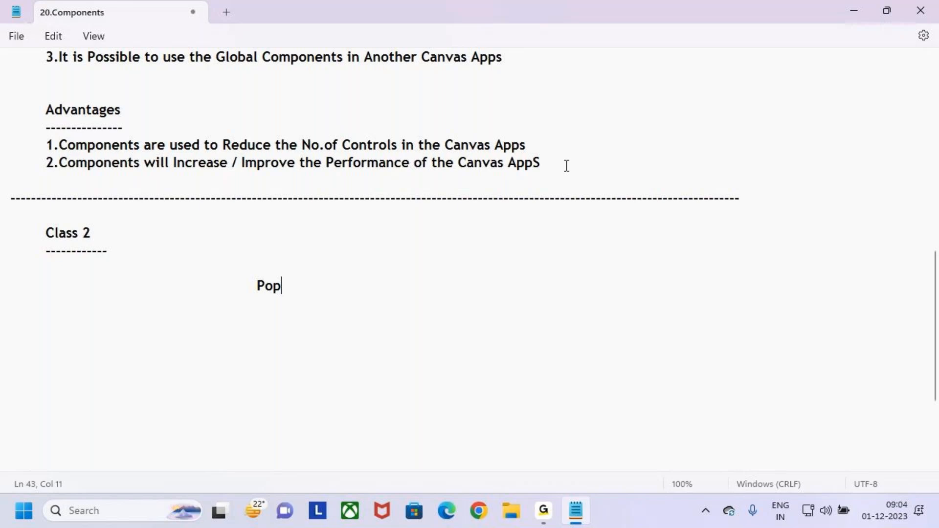
pyautogui.write('up Window using Components')
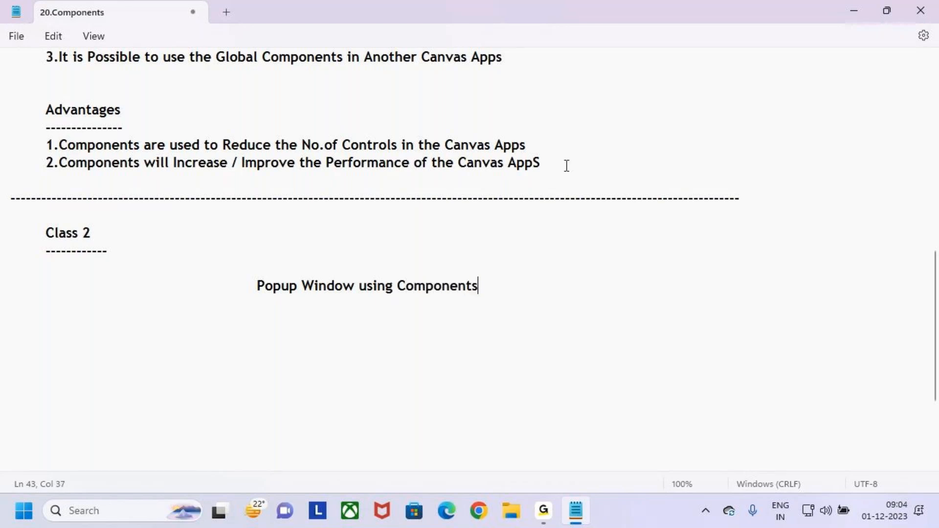
pyautogui.press('Tab')
pyautogui.press('Tab')
pyautogui.click(247, 290)
pyautogui.press('BackSpace')
# - Underline the "Popup Window using Components" heading with dashes extending slightly past the end of its text
pyautogui.click(196, 306)
pyautogui.write('-----------------------------')
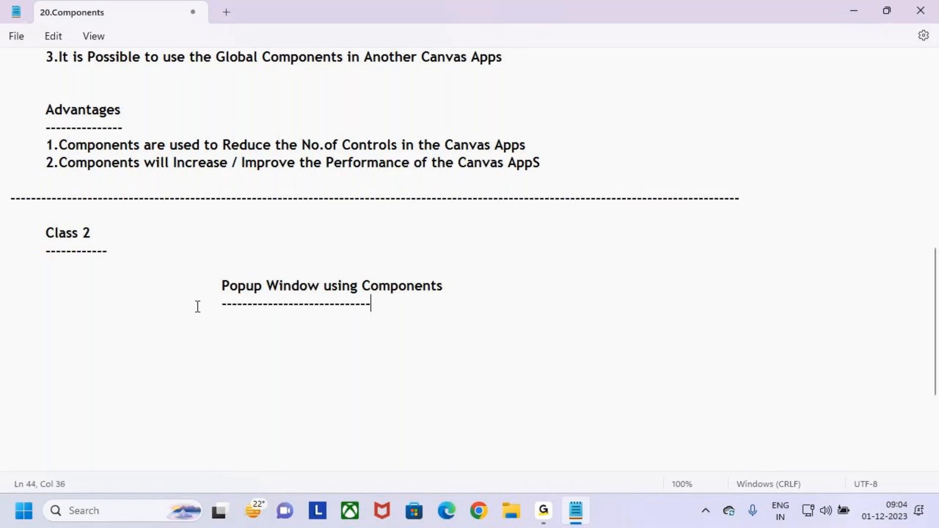
pyautogui.press('BackSpace')
pyautogui.press('BackSpace')
pyautogui.press('BackSpace')
pyautogui.press('BackSpace')
pyautogui.press('BackSpace')
pyautogui.press('BackSpace')
pyautogui.press('BackSpace')
pyautogui.press('BackSpace')
pyautogui.press('BackSpace')
pyautogui.write('----------------')
pyautogui.press('BackSpace')
pyautogui.press('BackSpace')
pyautogui.press('BackSpace')
pyautogui.write('--------')
pyautogui.press('BackSpace')
pyautogui.press('BackSpace')
pyautogui.press('BackSpace')
pyautogui.press('BackSpace')
pyautogui.press('BackSpace')
pyautogui.press('BackSpace')
pyautogui.press('BackSpace')
pyautogui.press('BackSpace')
pyautogui.write('--')
pyautogui.press('BackSpace')
pyautogui.press('BackSpace')
pyautogui.write('----------------')
# - Mark the word "Popup" in the Class 2 heading, sketch temporary pen annotations beside it, and clear them
pyautogui.hotkey('ctrl', '2')
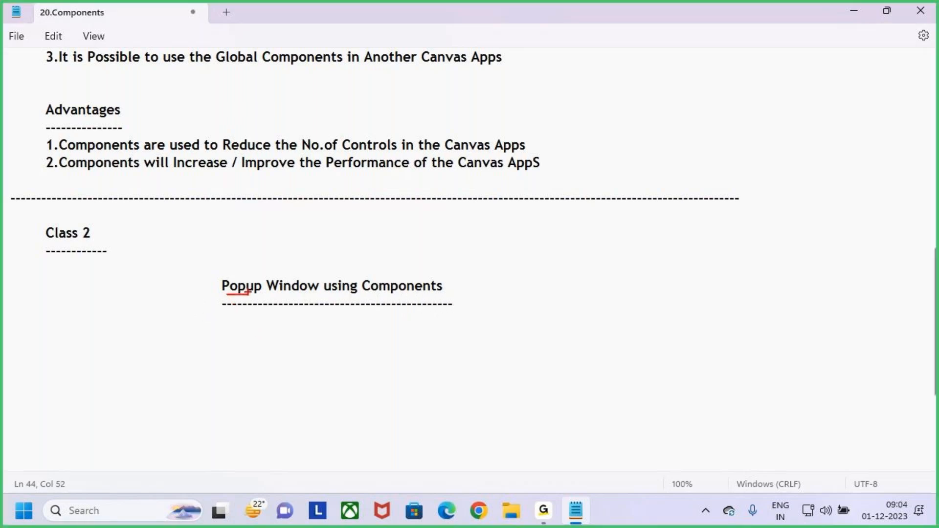
pyautogui.press('Escape')
pyautogui.moveTo(222, 286); pyautogui.dragTo(264, 287)
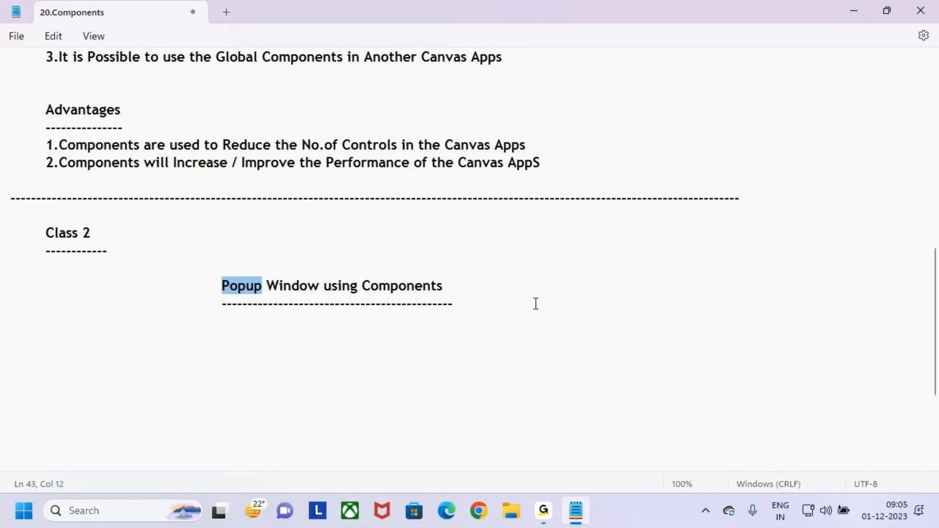
pyautogui.click(471, 294)
pyautogui.hotkey('ctrl', '2')
pyautogui.moveTo(540, 220); pyautogui.dragTo(562, 270)
pyautogui.moveTo(503, 278); pyautogui.dragTo(568, 323)
pyautogui.moveTo(581, 238); pyautogui.dragTo(586, 289)
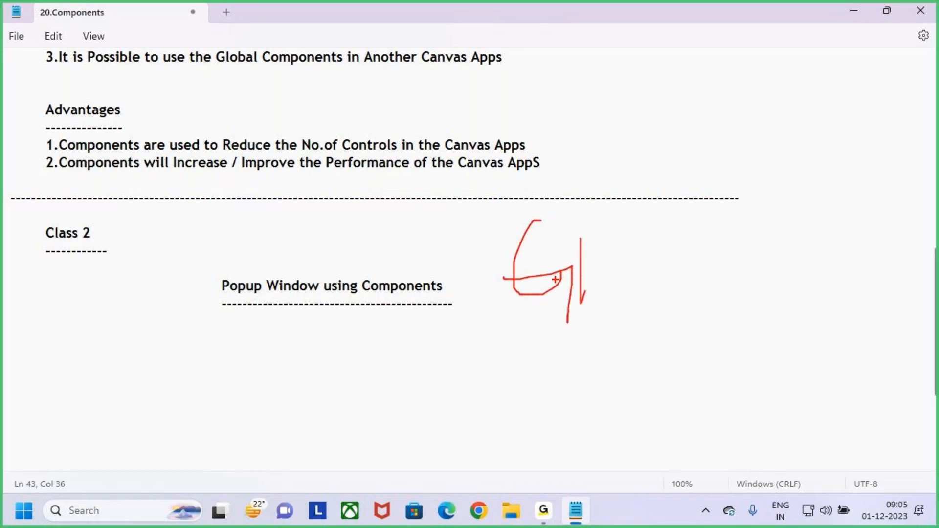
pyautogui.press('e')
pyautogui.moveTo(195, 314); pyautogui.dragTo(257, 295)
pyautogui.press('Escape')
# - Switch to Chrome and load make.powerapps.com
pyautogui.click(484, 515)
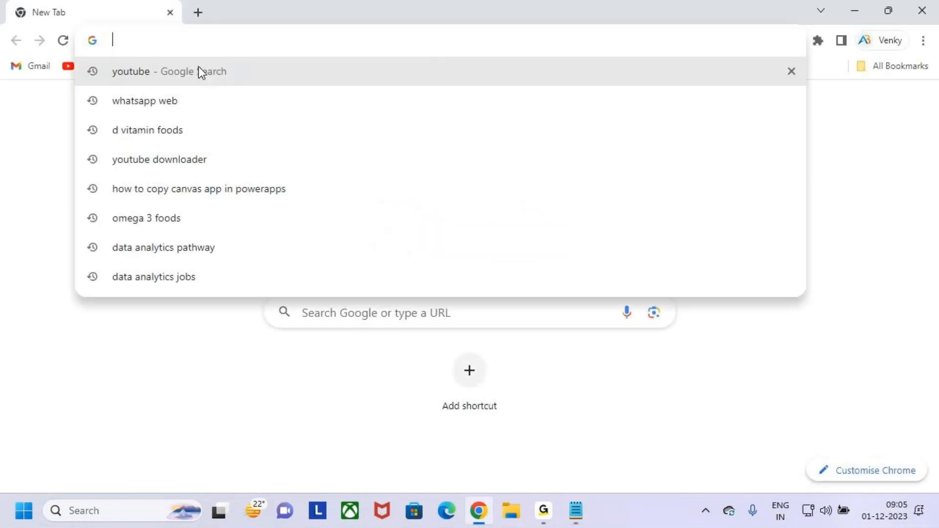
pyautogui.write('make.powerapps.com')
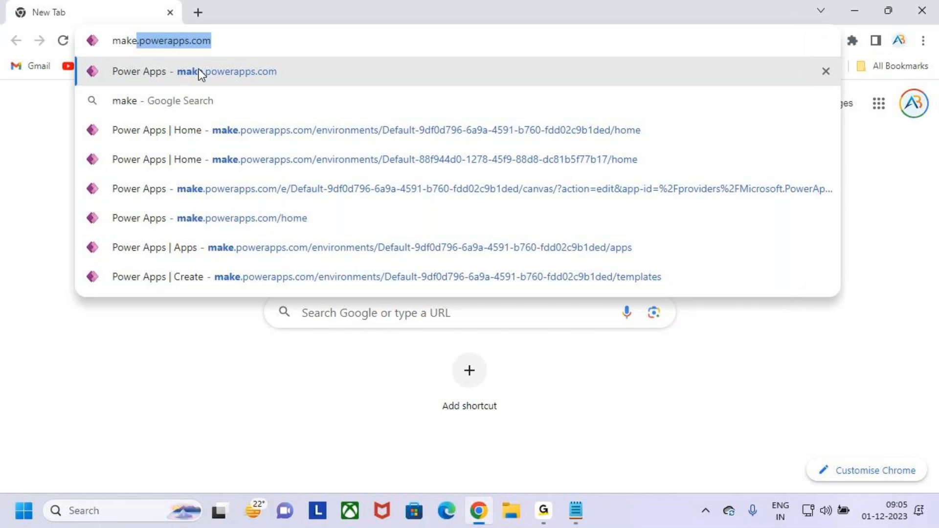
pyautogui.press('Return')
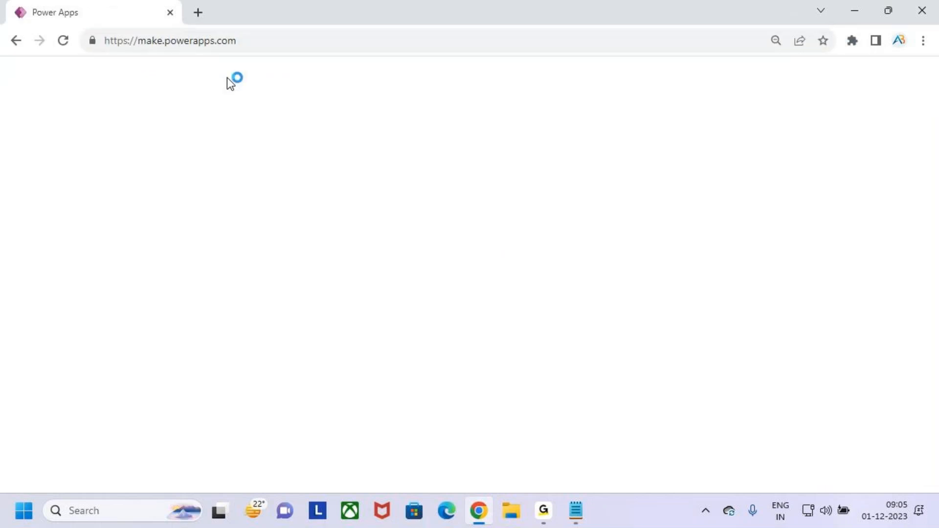
# - Return to the Notepad notes and retype the last few dashes of the underline beneath "Popup Window using Components"
pyautogui.click(857, 7)
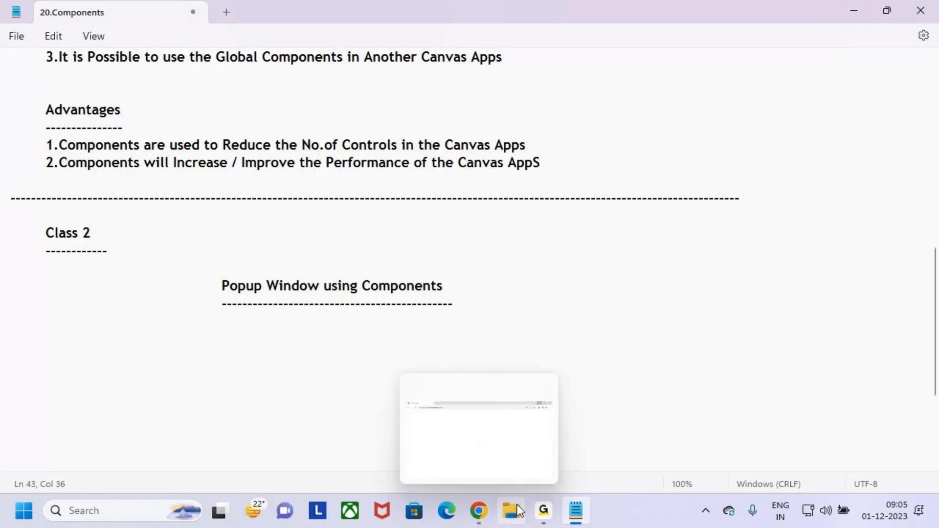
pyautogui.click(542, 511)
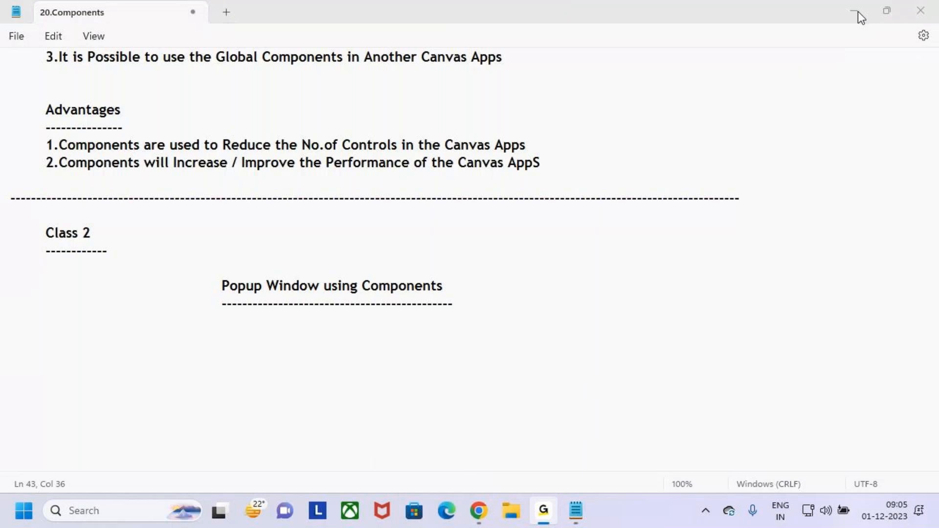
pyautogui.moveTo(471, 304); pyautogui.dragTo(436, 304)
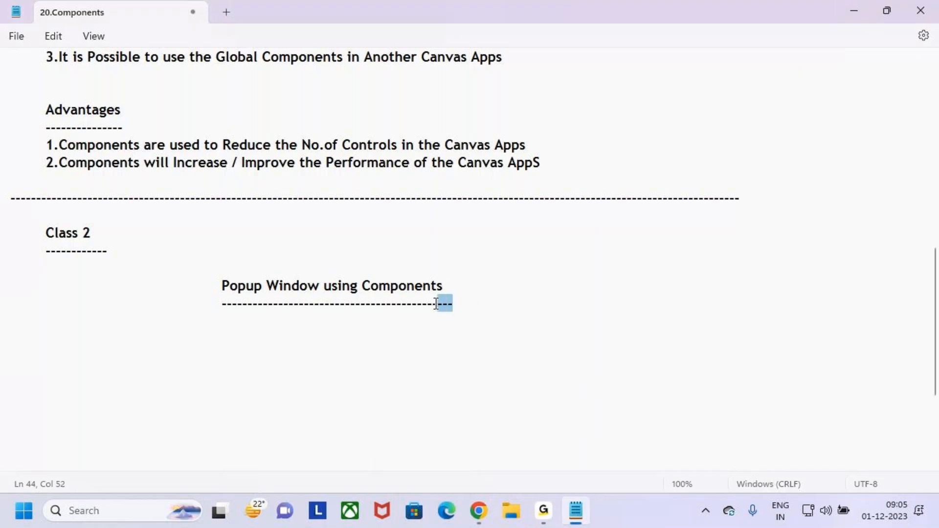
pyautogui.press('BackSpace')
pyautogui.press('BackSpace')
pyautogui.write('----')
# - Switch back to Power Apps in Chrome, open the Gallery canvas app for editing and skip the welcome message
pyautogui.click(487, 511)
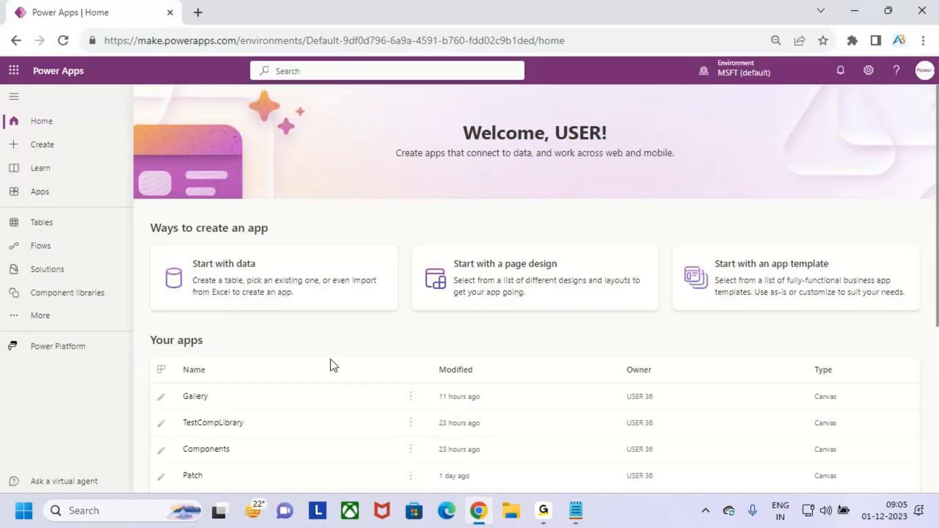
pyautogui.click(119, 208)
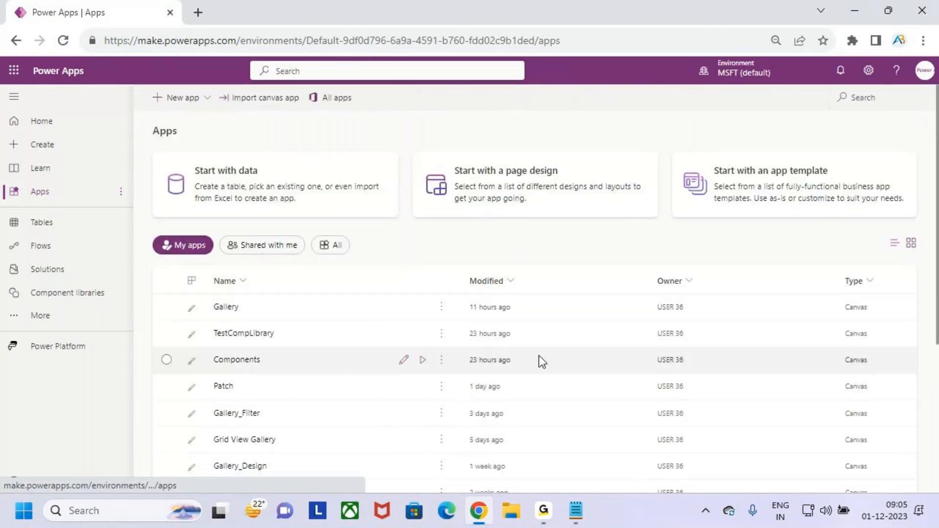
pyautogui.hotkey('ctrl', '2')
pyautogui.moveTo(207, 295); pyautogui.dragTo(252, 323)
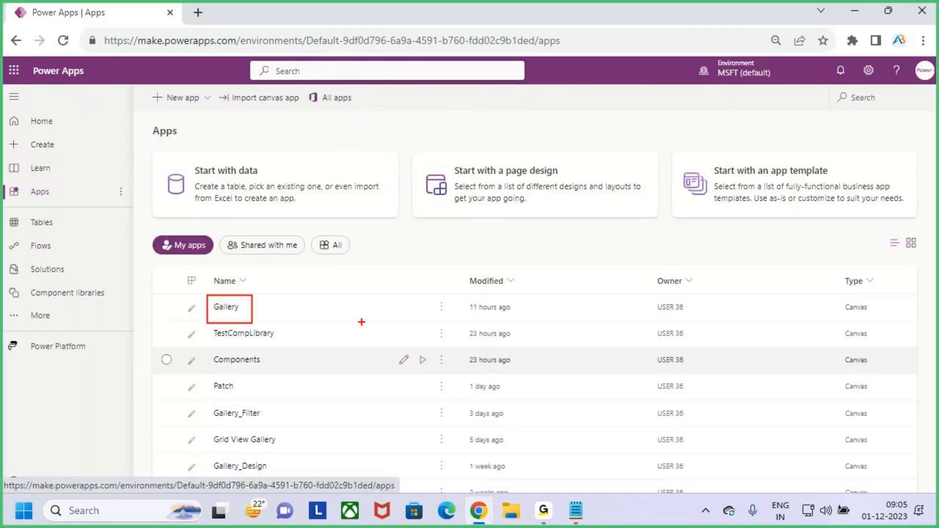
pyautogui.press('Escape')
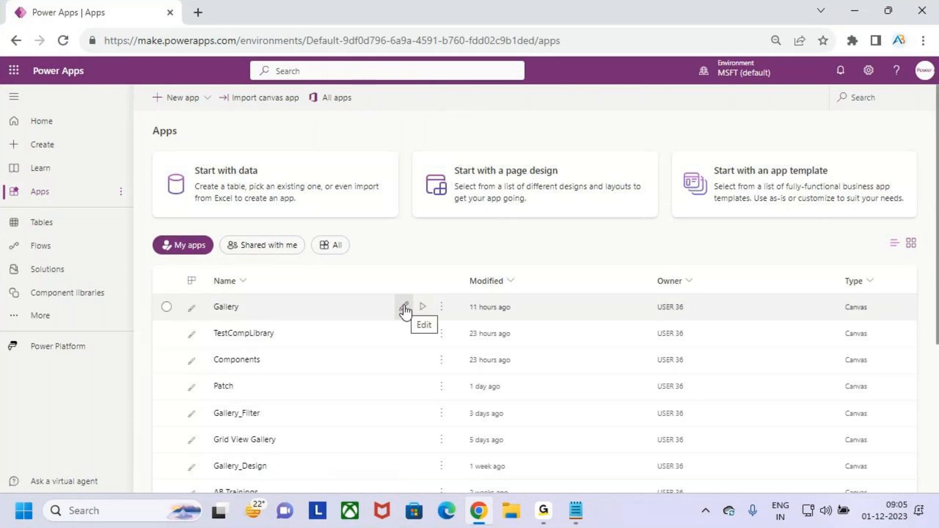
pyautogui.click(405, 308)
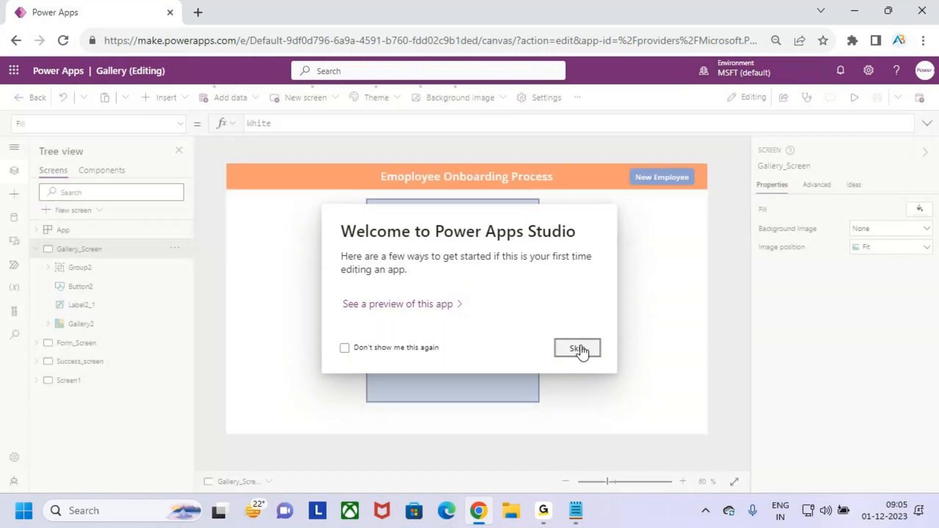
pyautogui.click(579, 349)
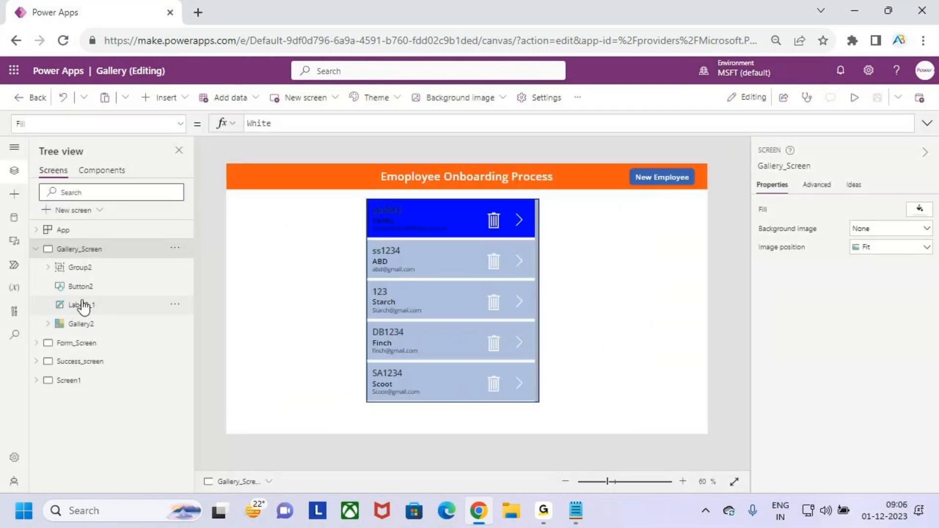
# - Look through Form_Screen, Success_screen and Screen1 of the Gallery app, and return to Gallery_Screen
pyautogui.click(36, 249)
pyautogui.click(66, 274)
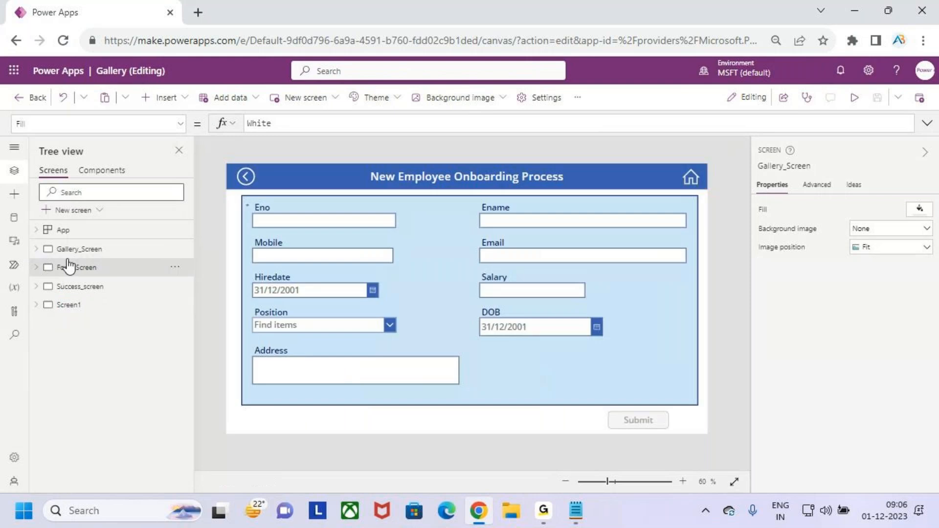
pyautogui.click(67, 249)
pyautogui.click(81, 269)
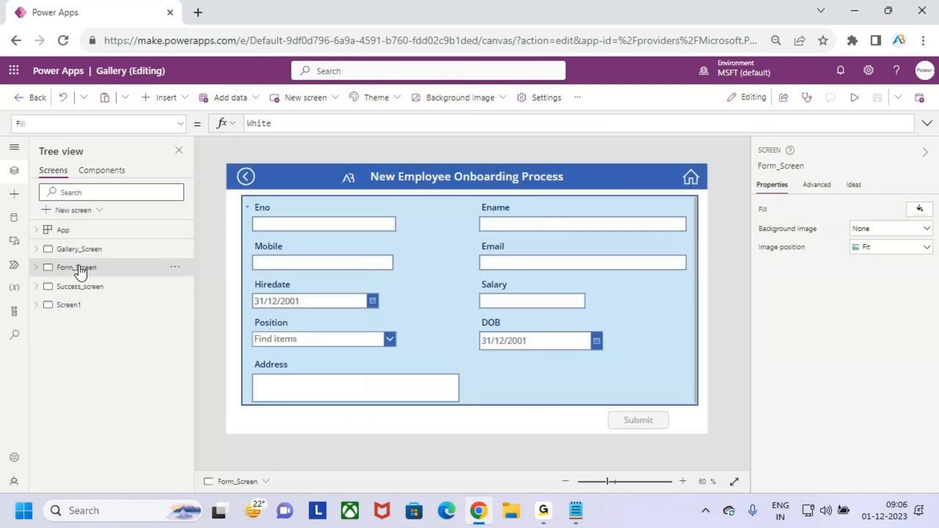
pyautogui.click(86, 287)
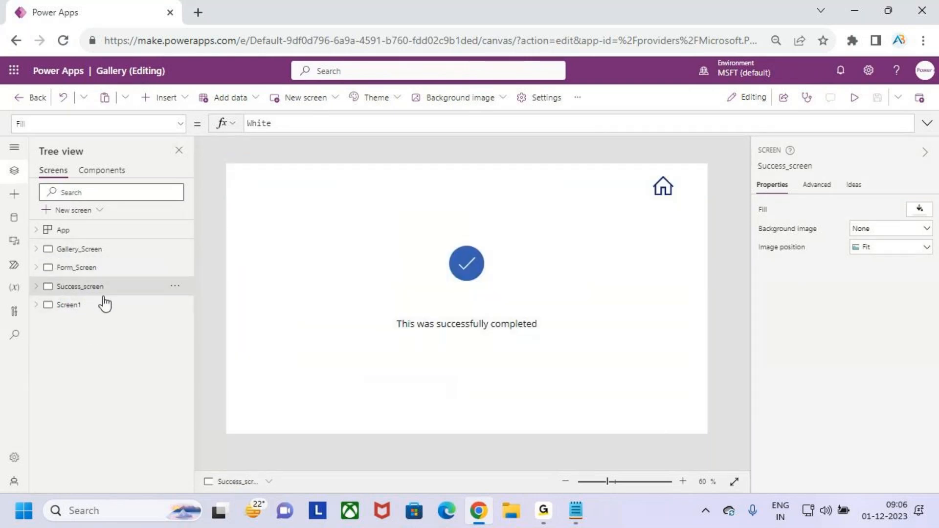
pyautogui.click(99, 308)
pyautogui.click(78, 250)
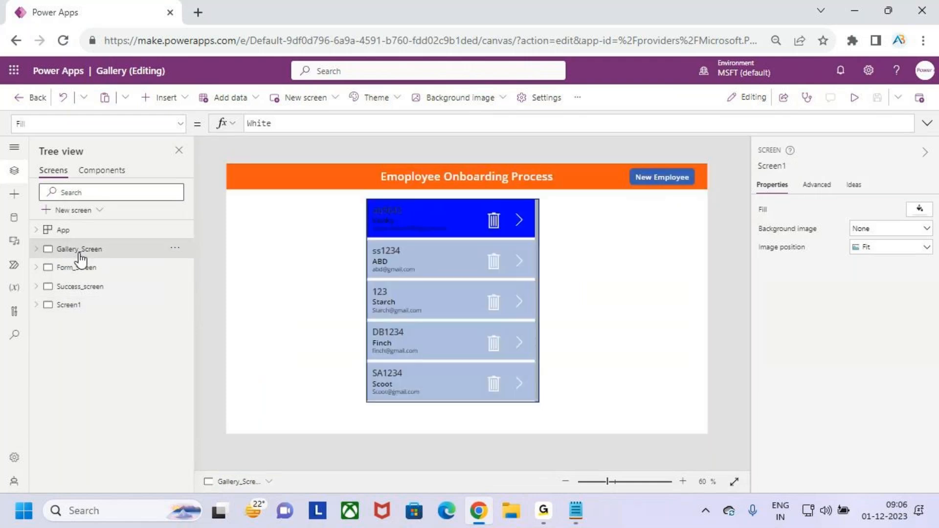
# - Preview Gallery_Screen, mark the first employee record, and bring up its delete confirmation popup
pyautogui.click(853, 98)
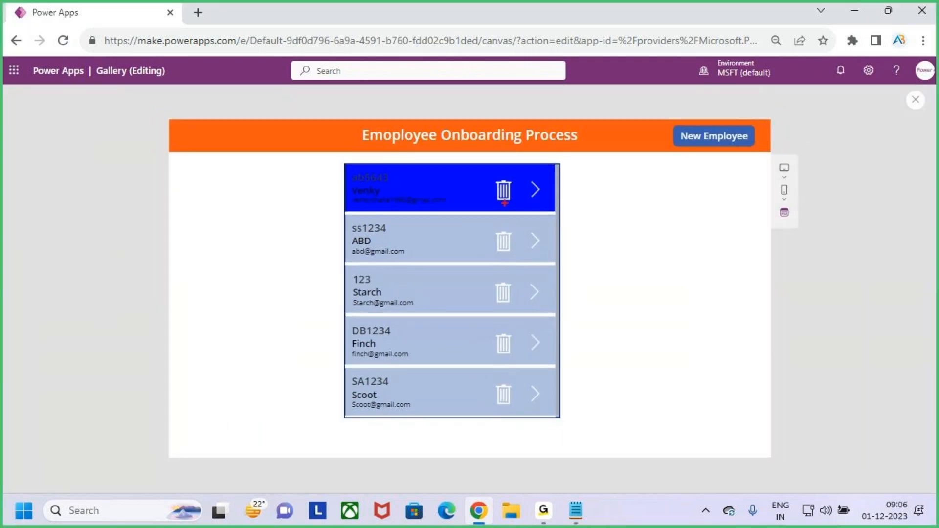
pyautogui.moveTo(497, 191); pyautogui.dragTo(525, 161)
pyautogui.moveTo(348, 165); pyautogui.dragTo(545, 208)
pyautogui.press('Escape')
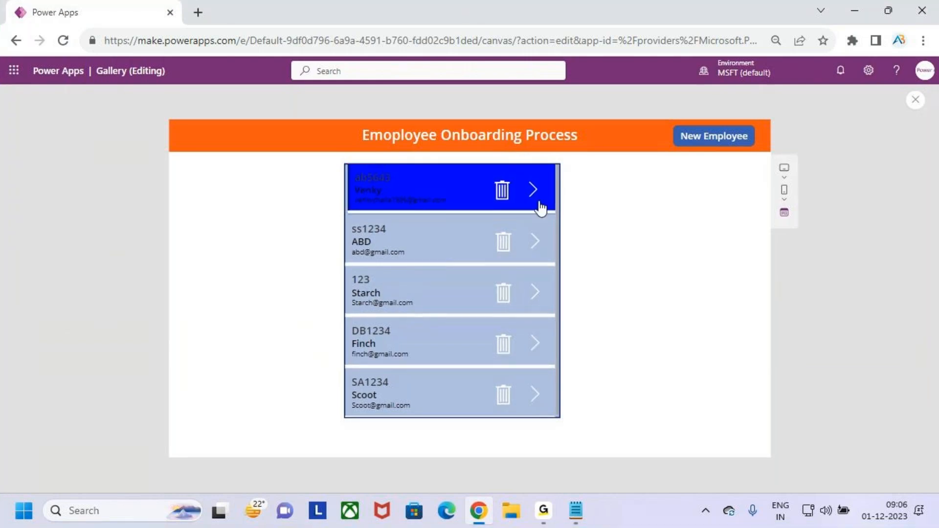
pyautogui.click(502, 194)
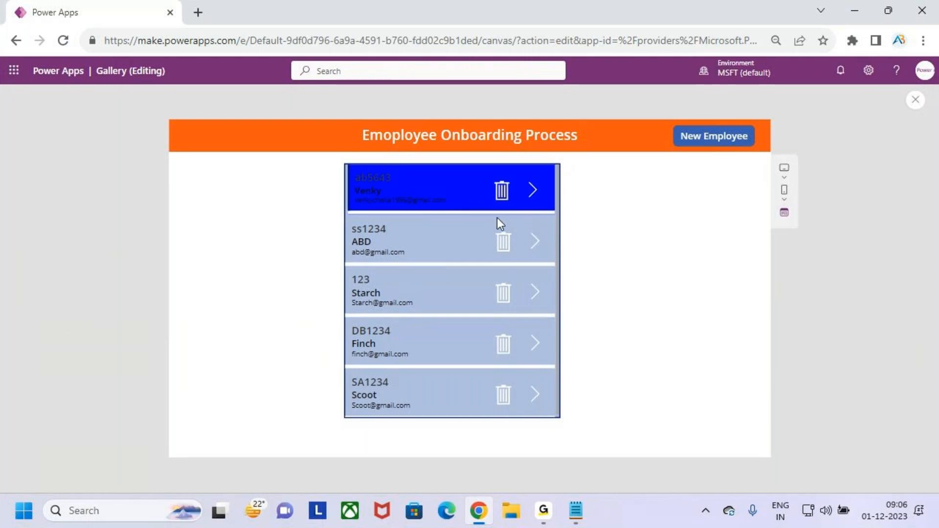
pyautogui.click(503, 196)
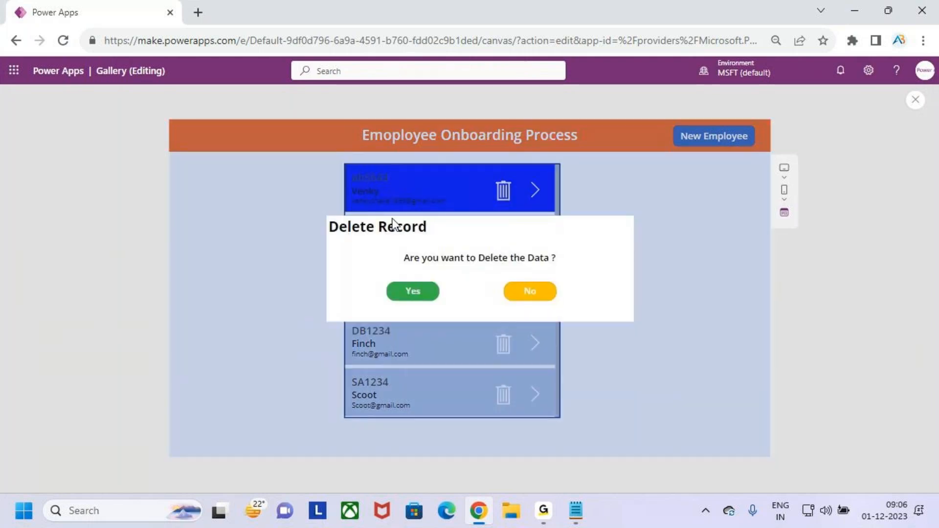
# - Mark the title and message of the Delete Record popup with temporary pen annotations, and clear them
pyautogui.hotkey('ctrl', '2')
pyautogui.moveTo(322, 217); pyautogui.dragTo(435, 238)
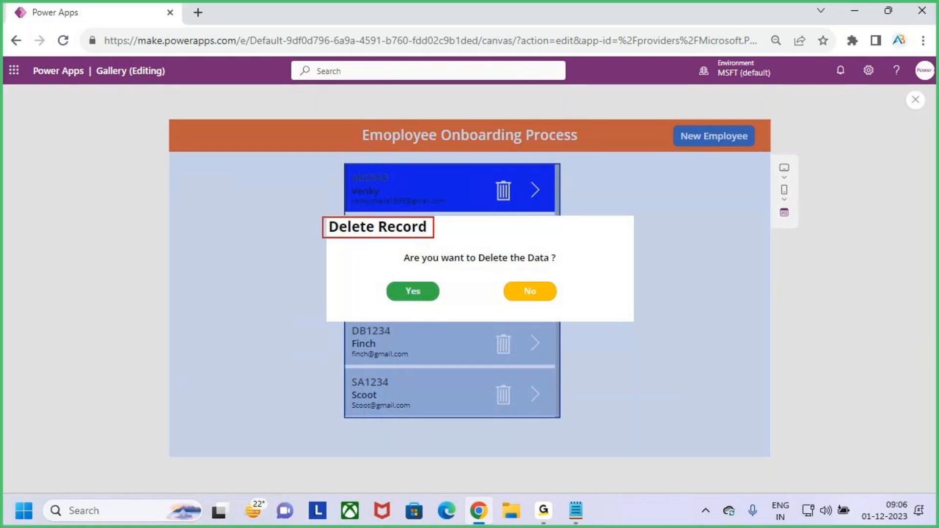
pyautogui.moveTo(383, 216); pyautogui.dragTo(384, 216)
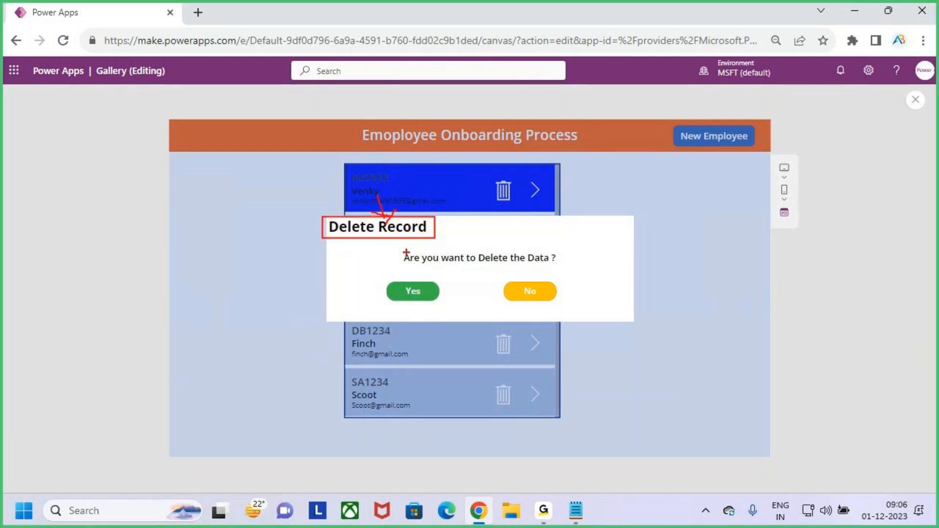
pyautogui.moveTo(403, 250)
pyautogui.mouseDown()
pyautogui.moveTo(454, 268)
pyautogui.moveTo(563, 269)
pyautogui.mouseUp()
pyautogui.moveTo(516, 227); pyautogui.dragTo(519, 245)
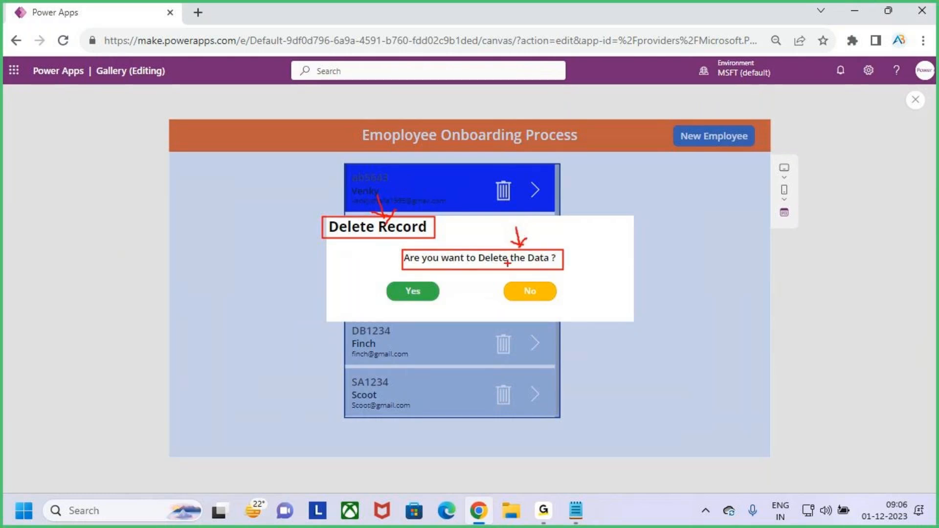
pyautogui.press('e')
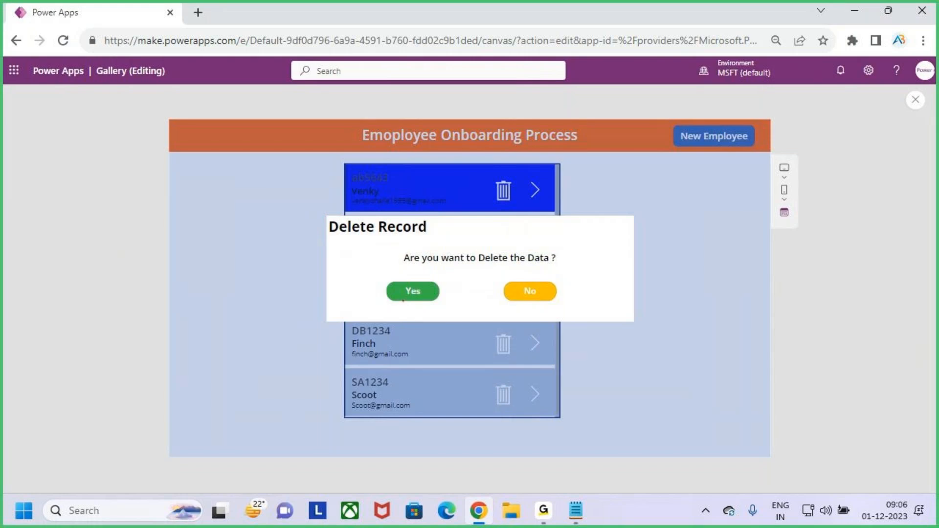
pyautogui.press('Escape')
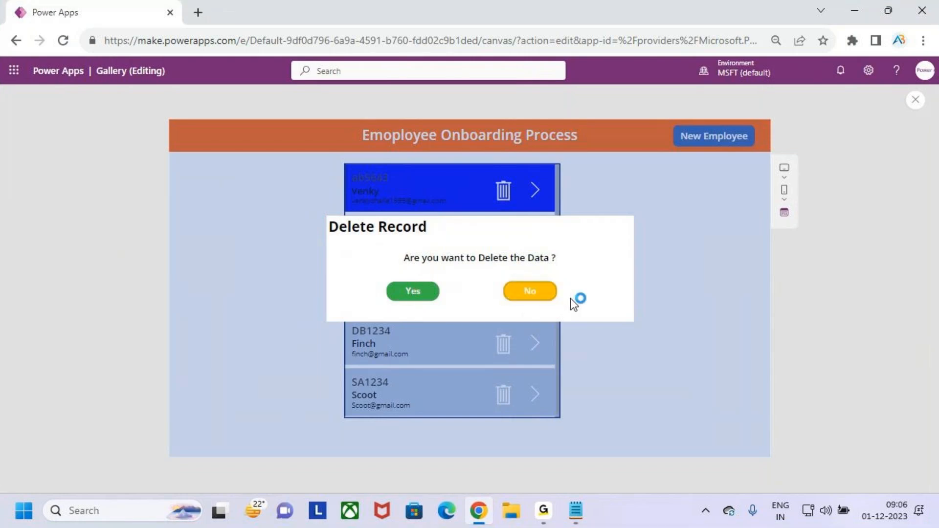
# - Leave the preview and examine the OnSelect formulas of the popup's Yes and No buttons
pyautogui.click(915, 100)
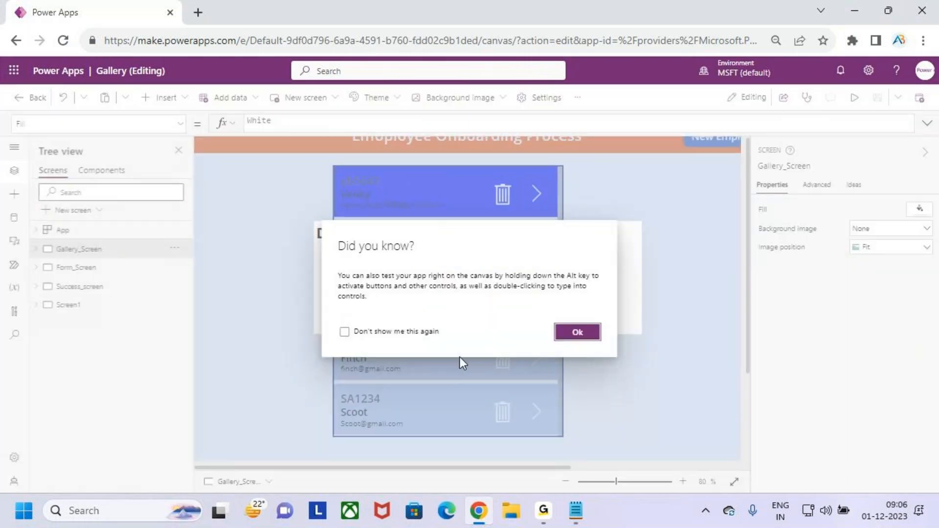
pyautogui.click(576, 331)
pyautogui.click(413, 303)
pyautogui.click(413, 303)
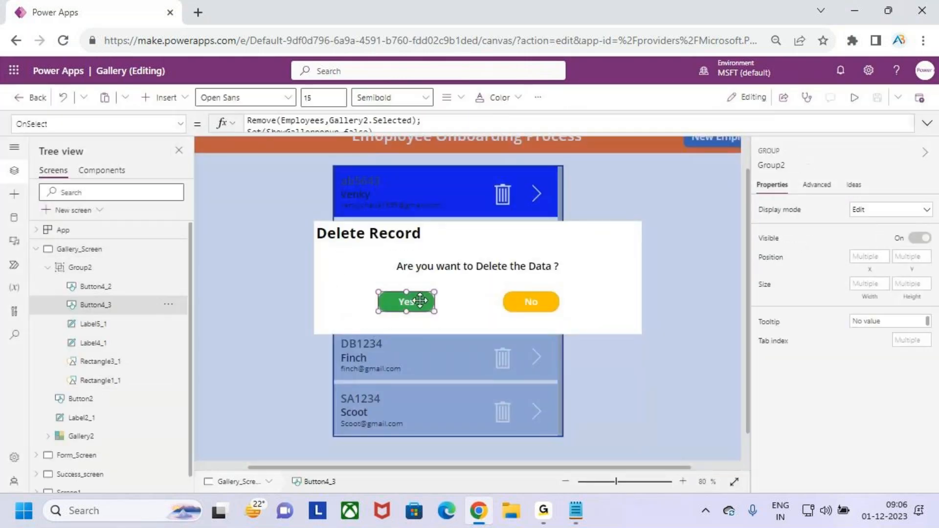
pyautogui.moveTo(435, 129); pyautogui.dragTo(282, 123)
pyautogui.click(542, 304)
pyautogui.click(441, 142)
pyautogui.click(926, 125)
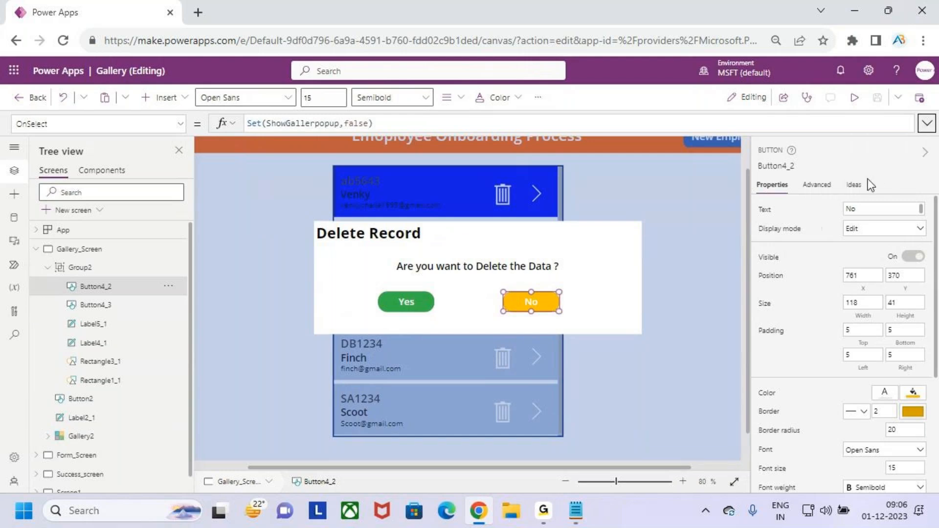
# - Preview the app again, dismiss the delete popup with No, and bring it up for the second employee record
pyautogui.click(854, 97)
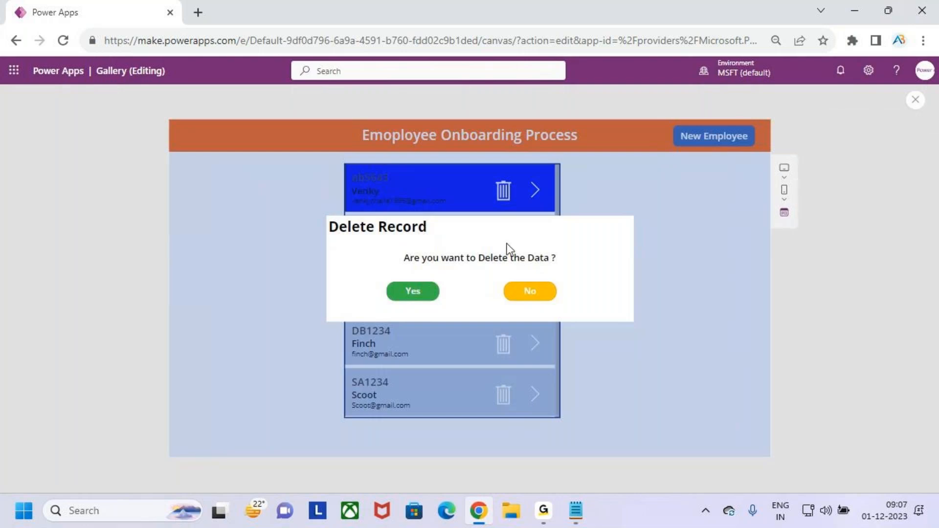
pyautogui.click(537, 295)
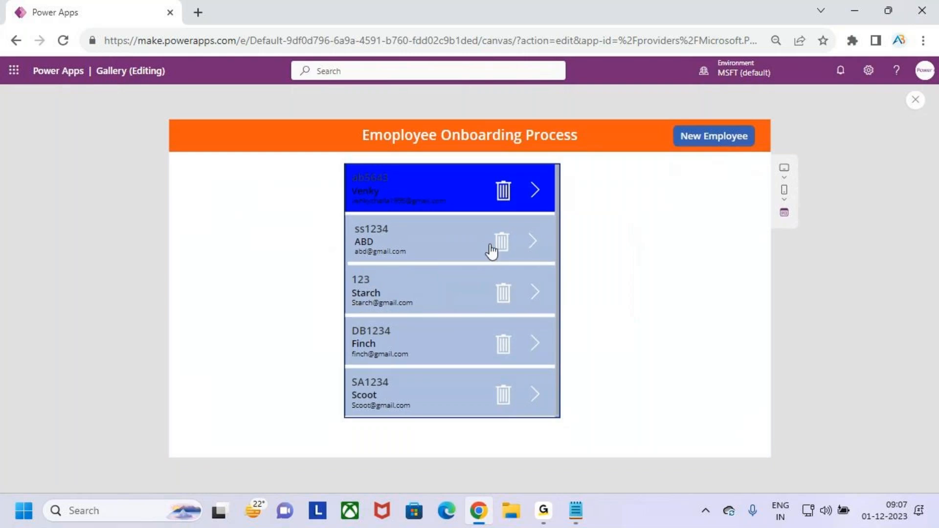
pyautogui.click(415, 241)
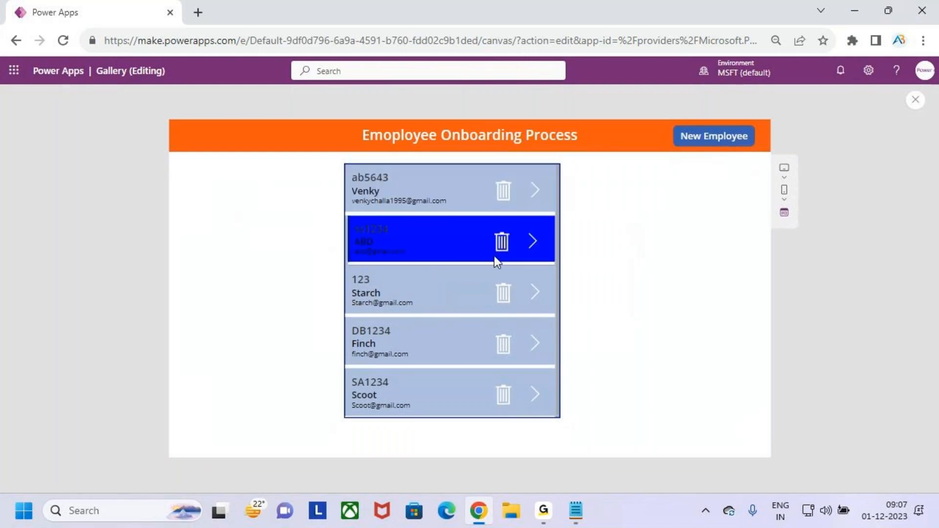
pyautogui.click(501, 242)
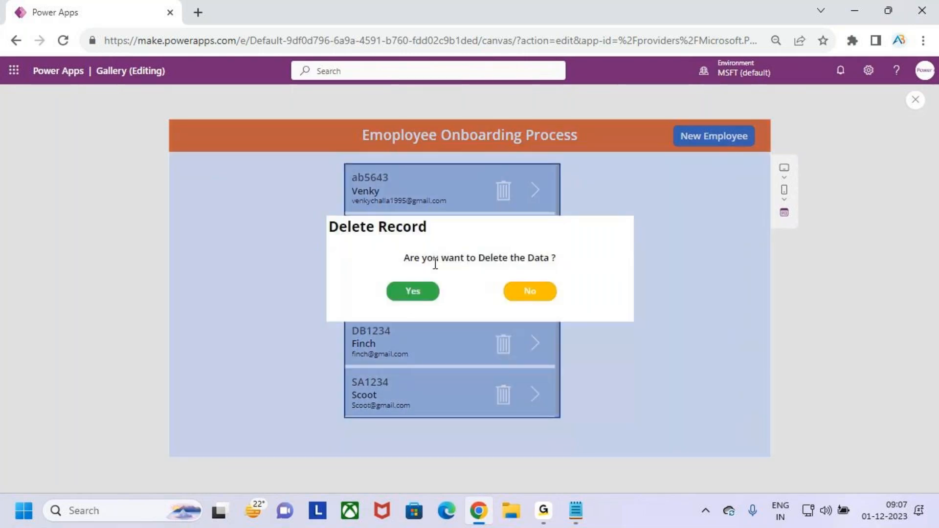
# - Mark the Delete Record popup with temporary pen annotations, and confirm deleting the second employee record with Yes
pyautogui.hotkey('ctrl', '2')
pyautogui.moveTo(297, 193); pyautogui.dragTo(630, 355)
pyautogui.moveTo(613, 292); pyautogui.dragTo(626, 288)
pyautogui.press('Escape')
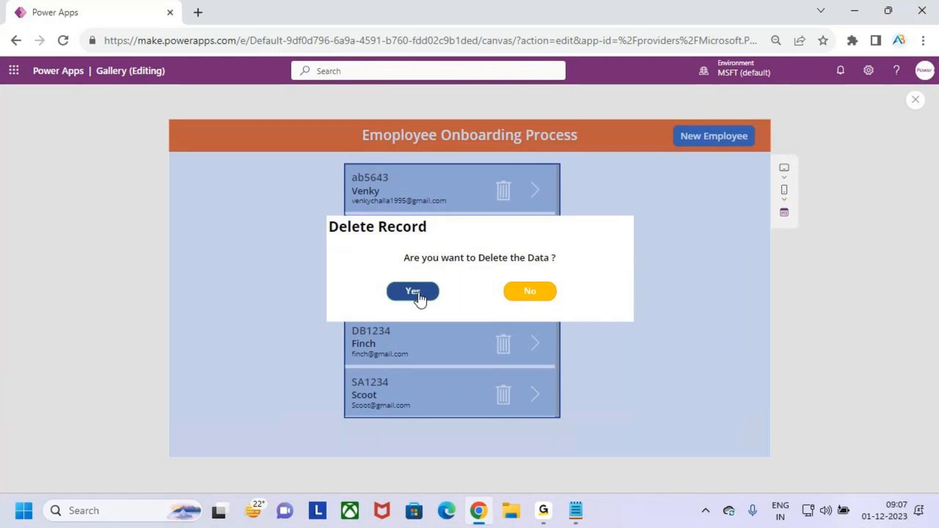
pyautogui.click(418, 293)
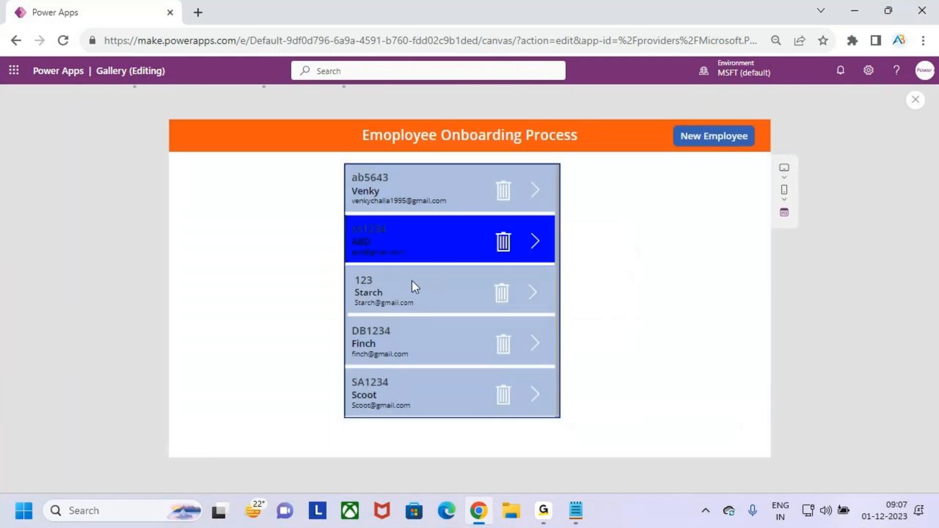
pyautogui.hotkey('ctrl', '2')
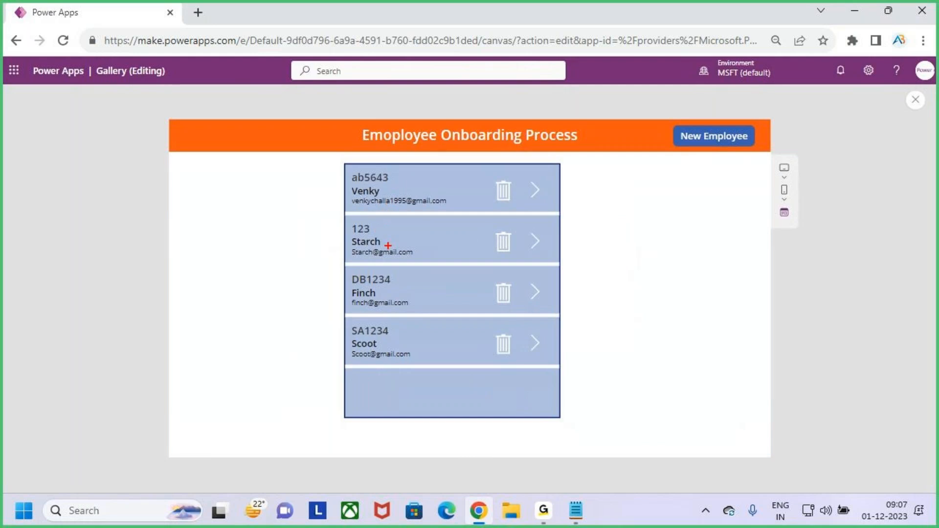
pyautogui.click(450, 197)
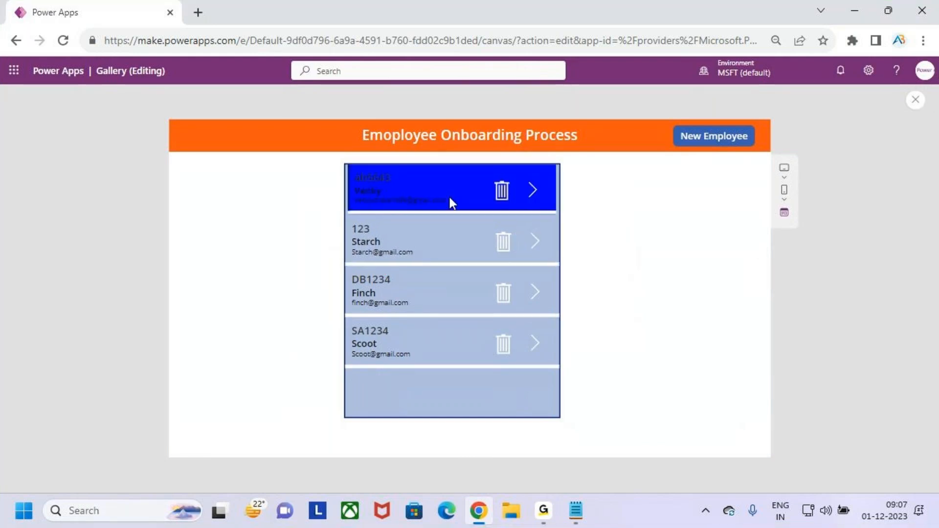
# - Leave the preview, inspect the popup group Group2 on Gallery_Screen, and open Form_Screen
pyautogui.click(915, 100)
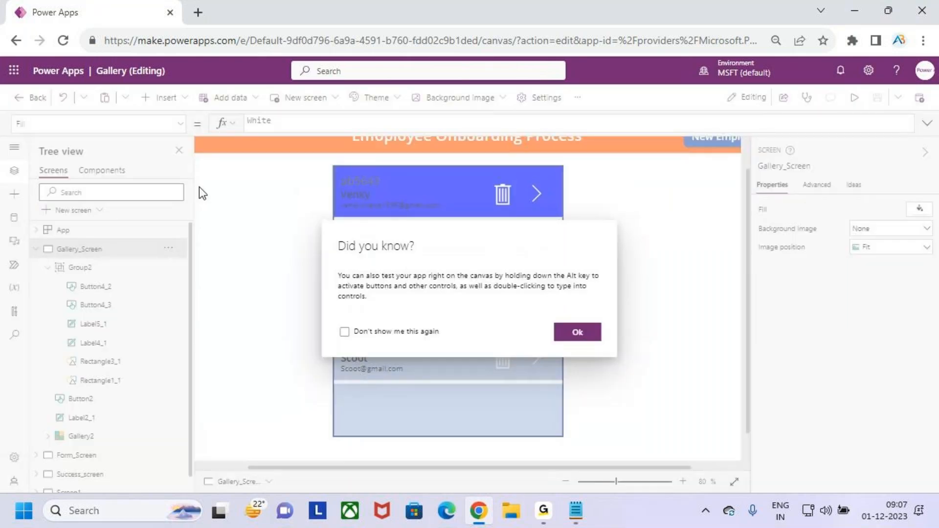
pyautogui.click(594, 340)
pyautogui.click(86, 269)
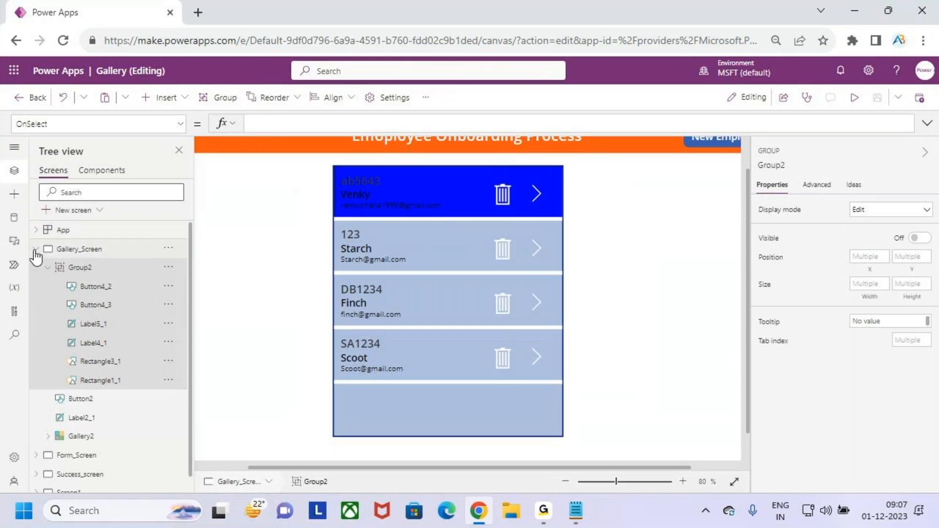
pyautogui.click(36, 249)
pyautogui.click(81, 268)
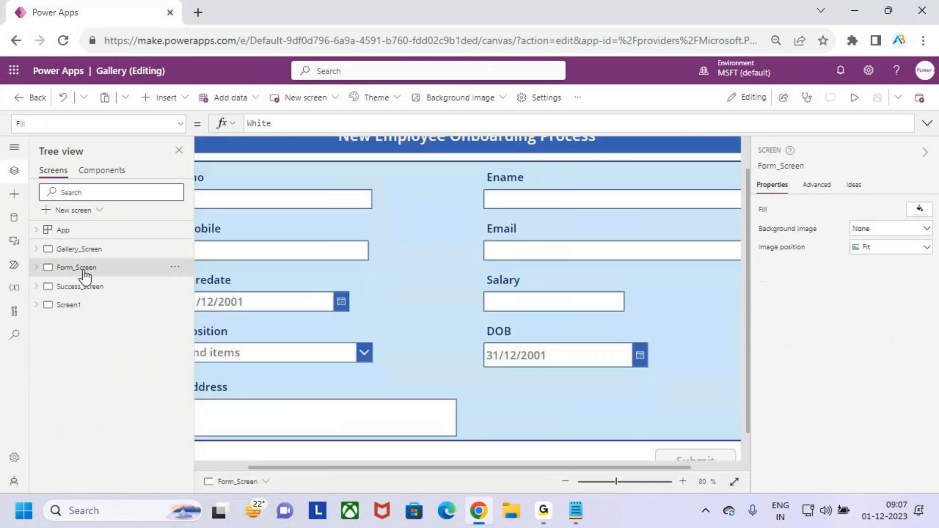
# - Fit Form_Screen to the canvas and examine the OnSelect formula of its back icon
pyautogui.click(387, 278)
pyautogui.hotkey('ctrl', '0')
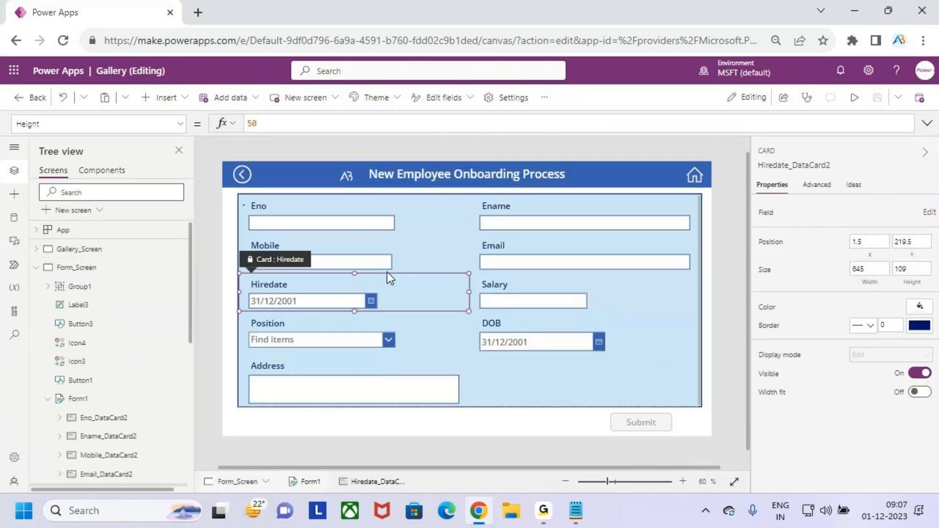
pyautogui.click(243, 176)
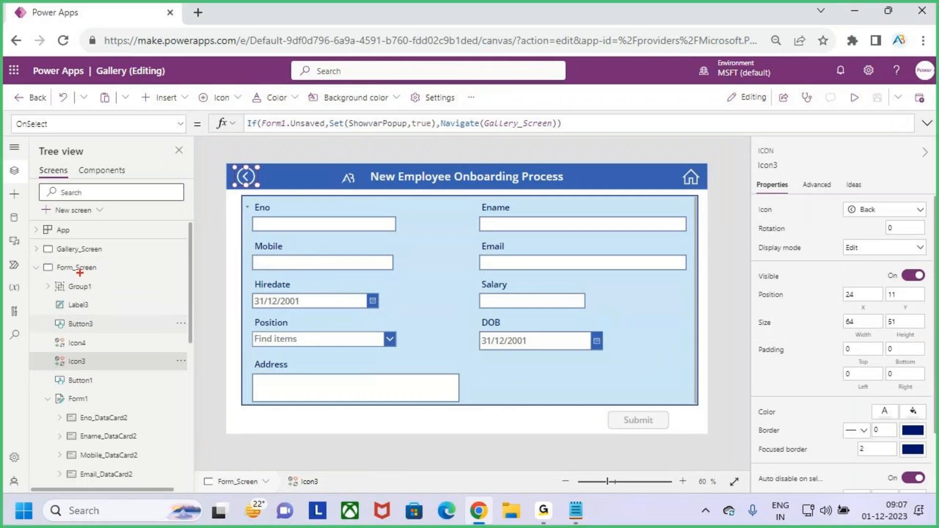
pyautogui.moveTo(68, 293); pyautogui.dragTo(95, 266)
pyautogui.press('Escape')
# - Revisit Group2 on Gallery_Screen, and collapse both Gallery_Screen and Form_Screen in the tree
pyautogui.click(36, 249)
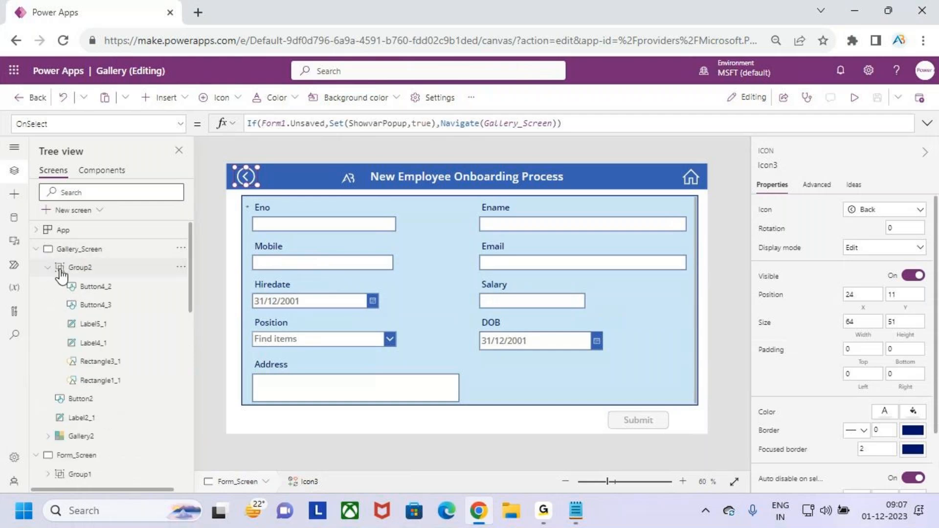
pyautogui.click(87, 269)
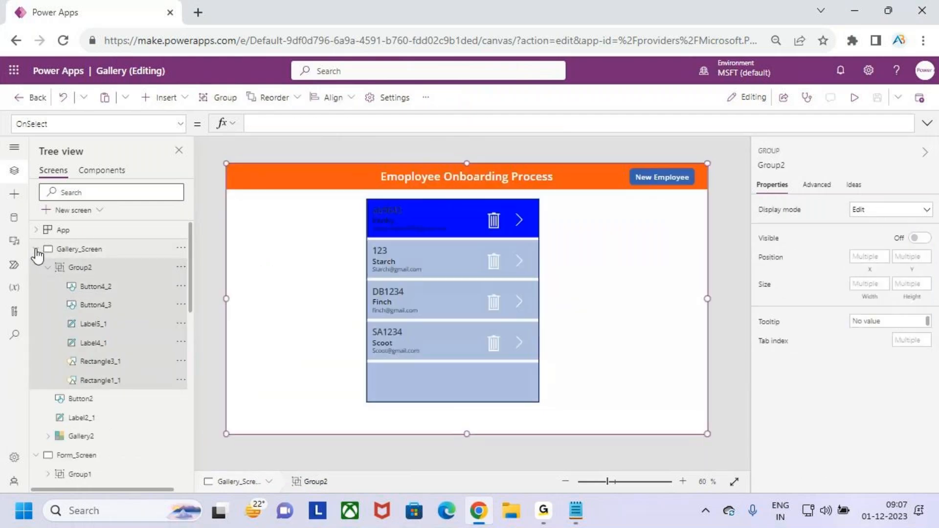
pyautogui.click(36, 250)
pyautogui.click(36, 267)
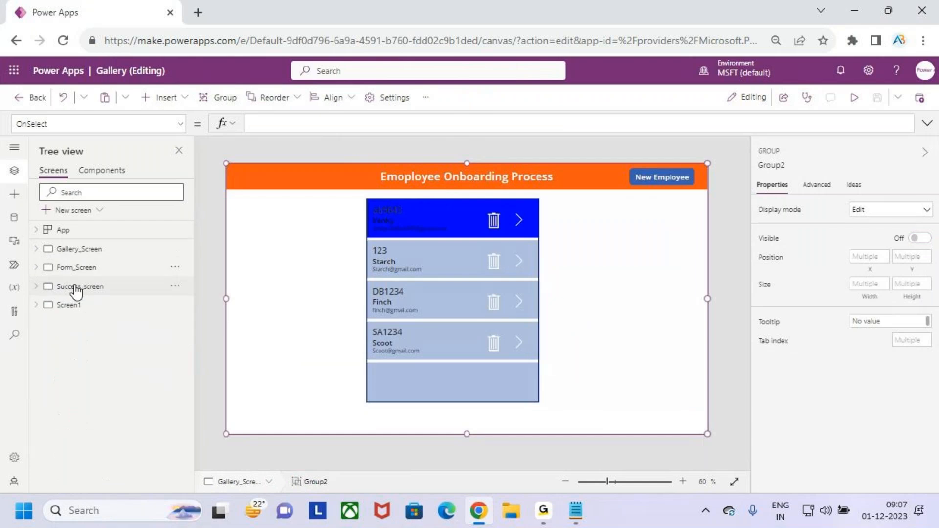
# - Preview the app, open the first employee's details, and switch the form to edit mode
pyautogui.click(854, 98)
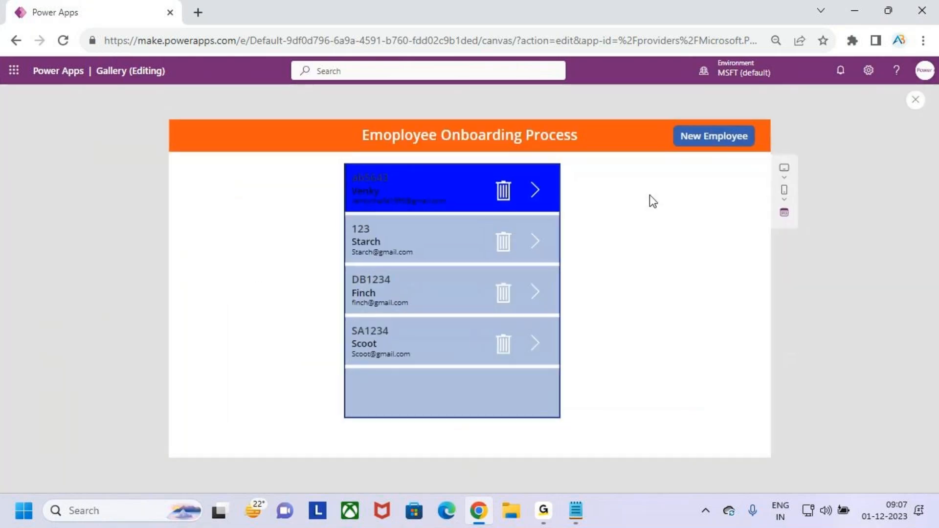
pyautogui.click(535, 191)
pyautogui.moveTo(196, 170); pyautogui.dragTo(683, 415)
pyautogui.press('Escape')
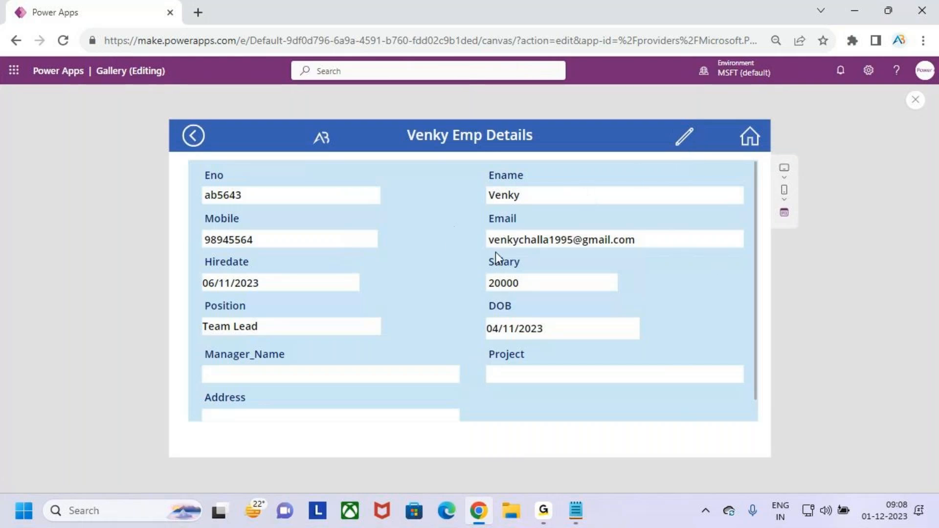
pyautogui.click(583, 201)
pyautogui.click(683, 140)
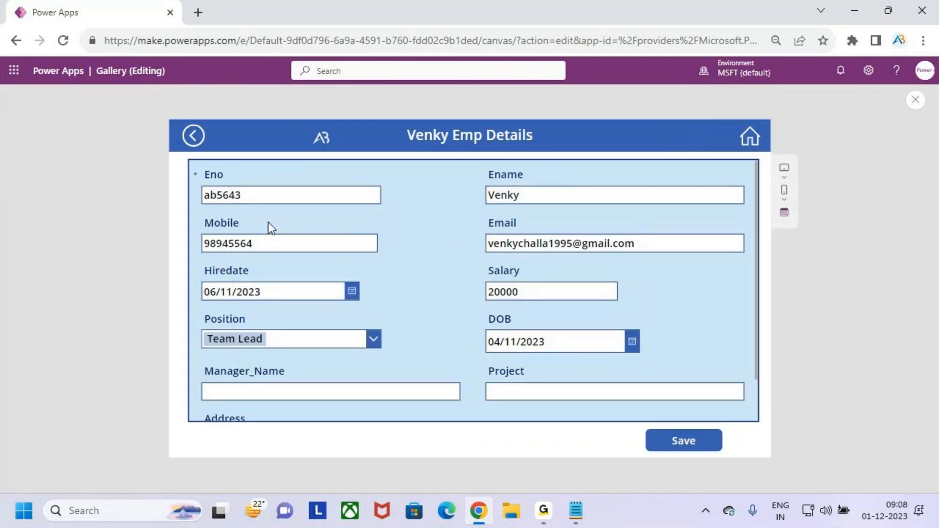
# - Remove the last digit of the employee's Eno, and mark the Save button with a temporary pen annotation
pyautogui.click(267, 195)
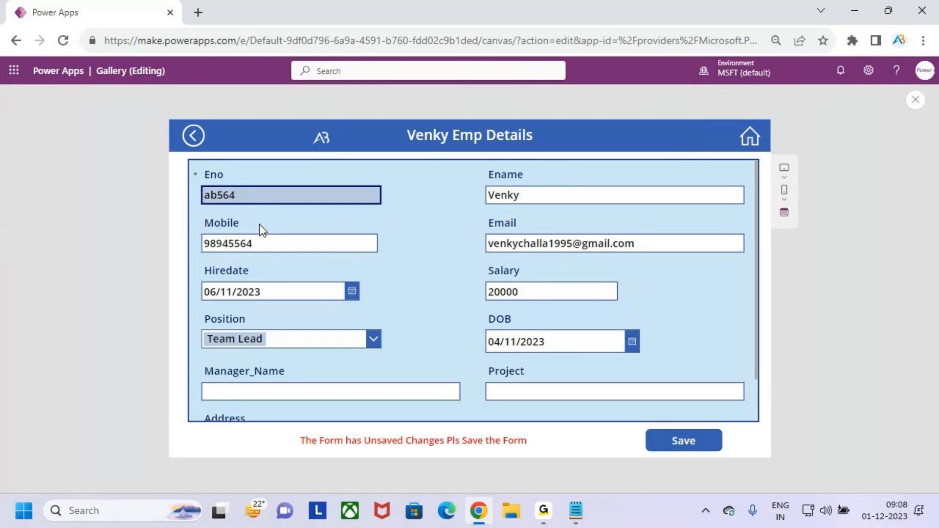
pyautogui.moveTo(645, 425)
pyautogui.mouseDown()
pyautogui.moveTo(721, 461)
pyautogui.moveTo(754, 385)
pyautogui.mouseUp()
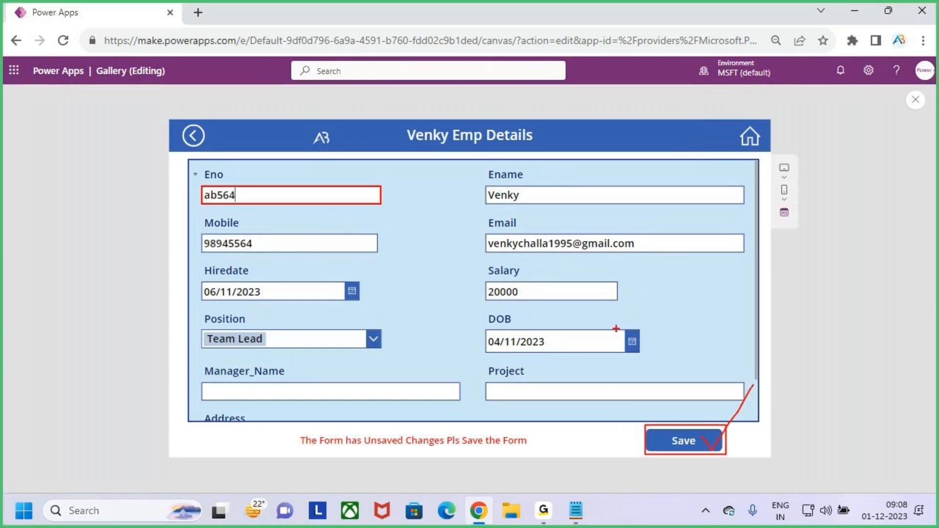
pyautogui.press('Escape')
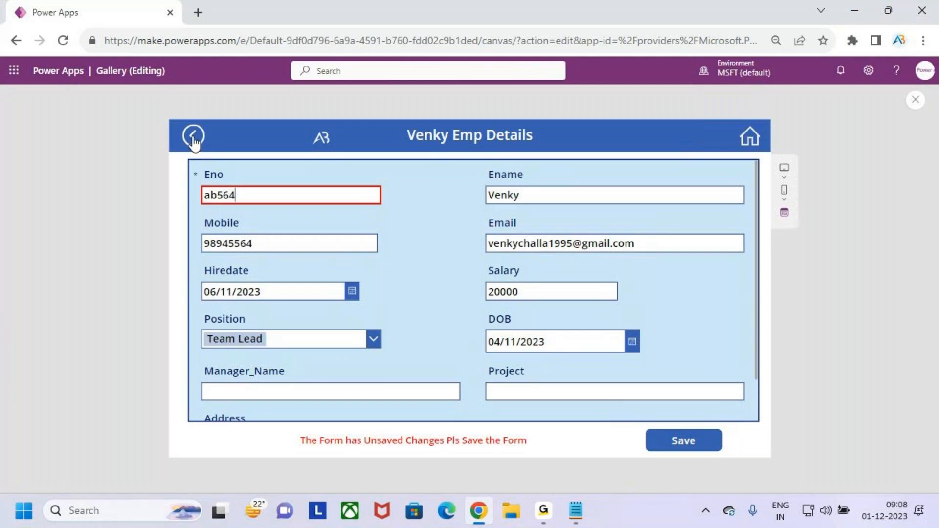
# - Go back from the unsaved form to bring up the Unsaved Data popup, and mark its title, message and Yes button with temporary pen annotations
pyautogui.click(192, 137)
pyautogui.hotkey('ctrl', '2')
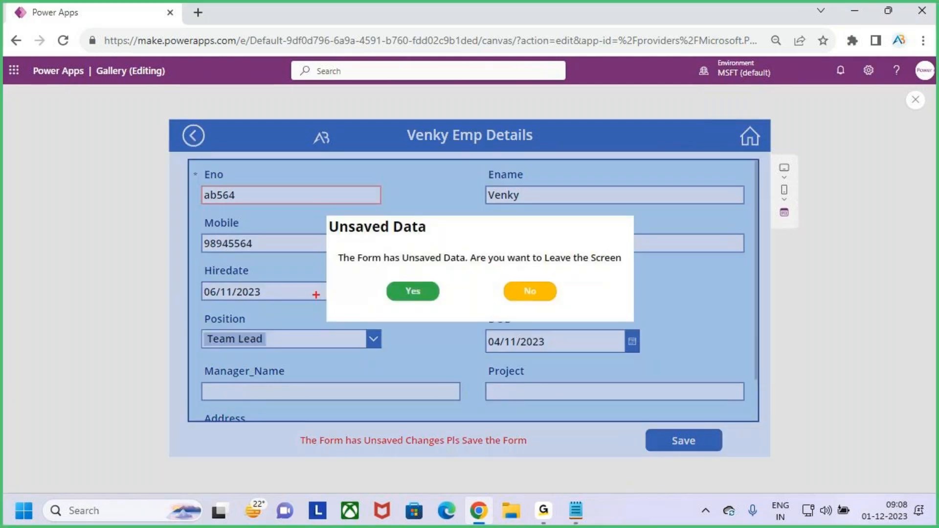
pyautogui.moveTo(310, 205); pyautogui.dragTo(659, 337)
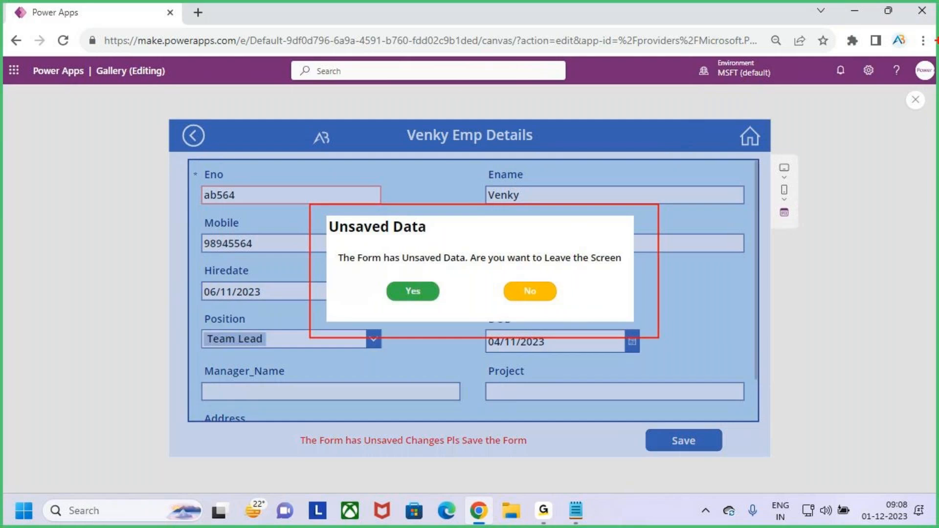
pyautogui.moveTo(337, 243); pyautogui.dragTo(408, 238)
pyautogui.moveTo(334, 245)
pyautogui.mouseDown()
pyautogui.moveTo(518, 274)
pyautogui.moveTo(632, 275)
pyautogui.mouseUp()
pyautogui.moveTo(511, 218); pyautogui.dragTo(509, 259)
pyautogui.moveTo(408, 293); pyautogui.dragTo(433, 261)
pyautogui.moveTo(397, 289); pyautogui.dragTo(435, 264)
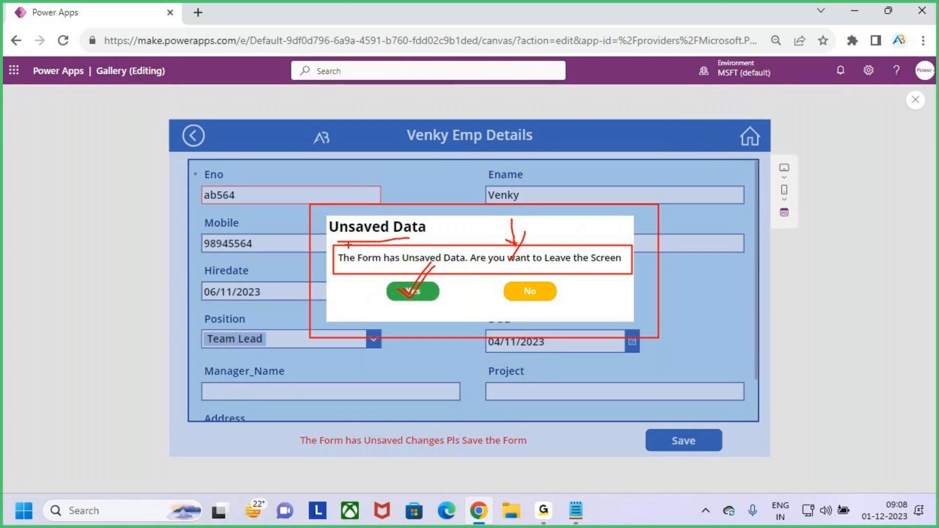
pyautogui.press('Escape')
# - Dismiss the Unsaved Data popup with No, save the edited employee record, and return to the gallery
pyautogui.click(542, 294)
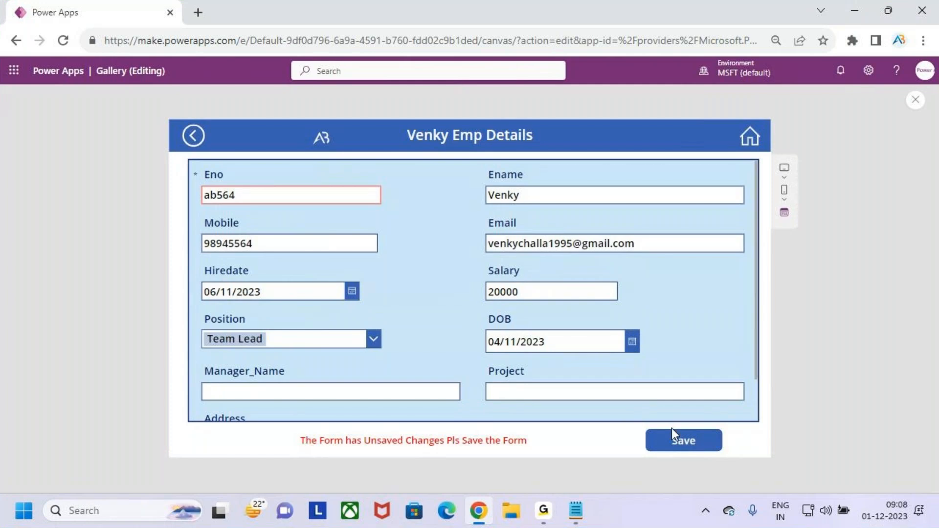
pyautogui.hotkey('ctrl', '2')
pyautogui.moveTo(679, 438)
pyautogui.mouseDown()
pyautogui.moveTo(683, 445)
pyautogui.moveTo(713, 402)
pyautogui.mouseUp()
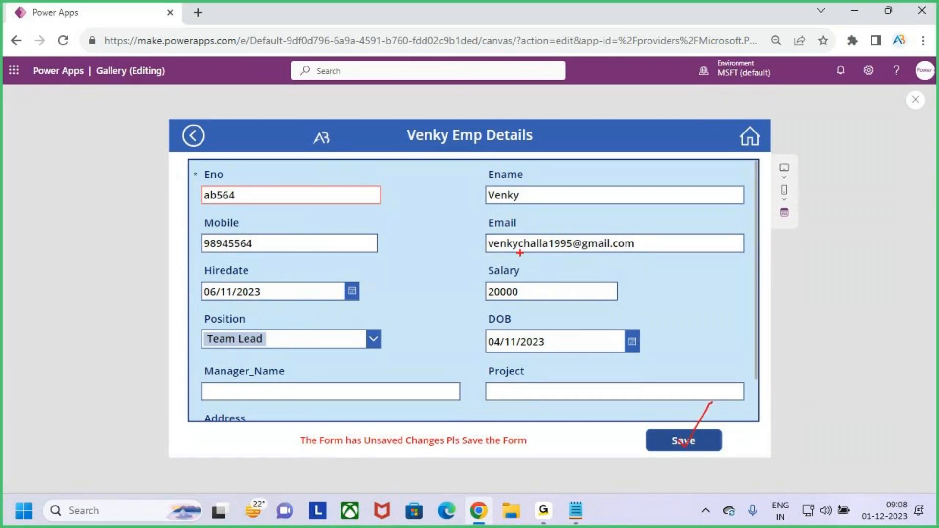
pyautogui.press('Escape')
pyautogui.click(685, 447)
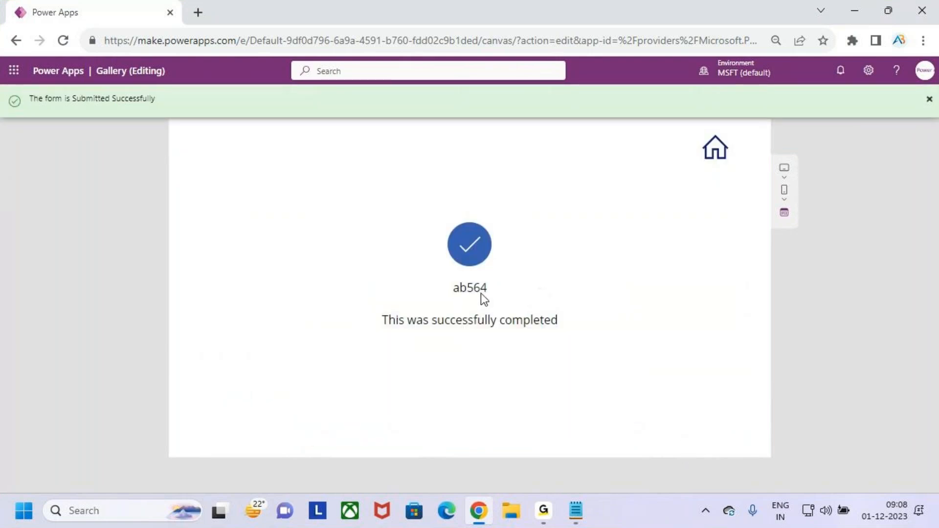
pyautogui.click(715, 153)
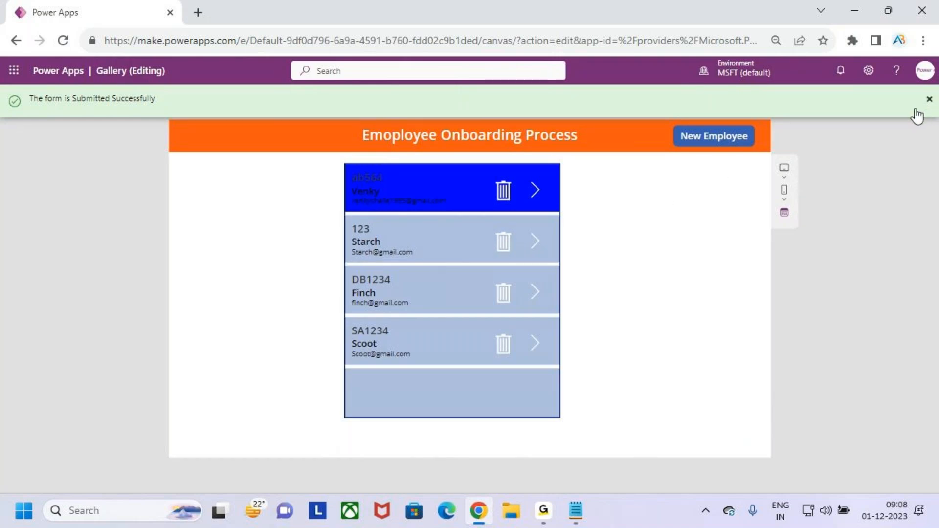
# - Leave the preview, expand Gallery_Screen, and select the popup group Group2
pyautogui.press('Escape')
pyautogui.click(567, 340)
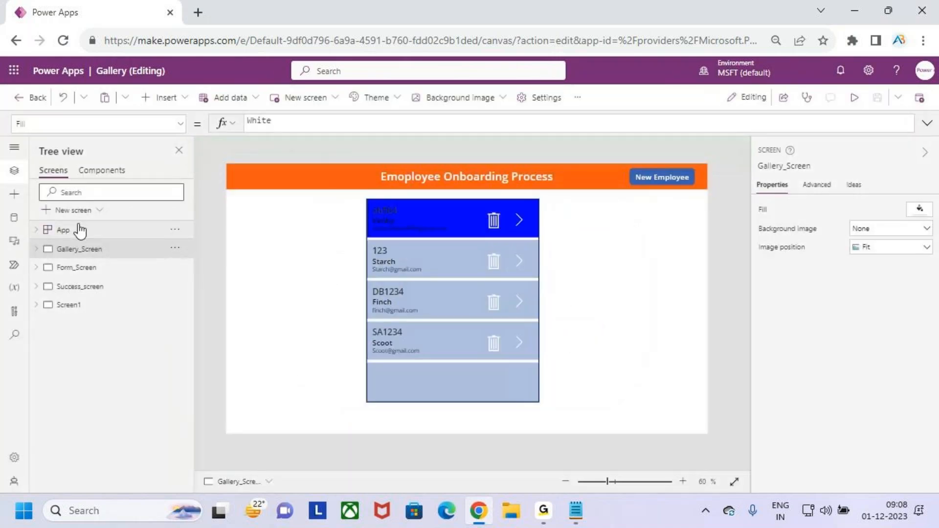
pyautogui.click(37, 249)
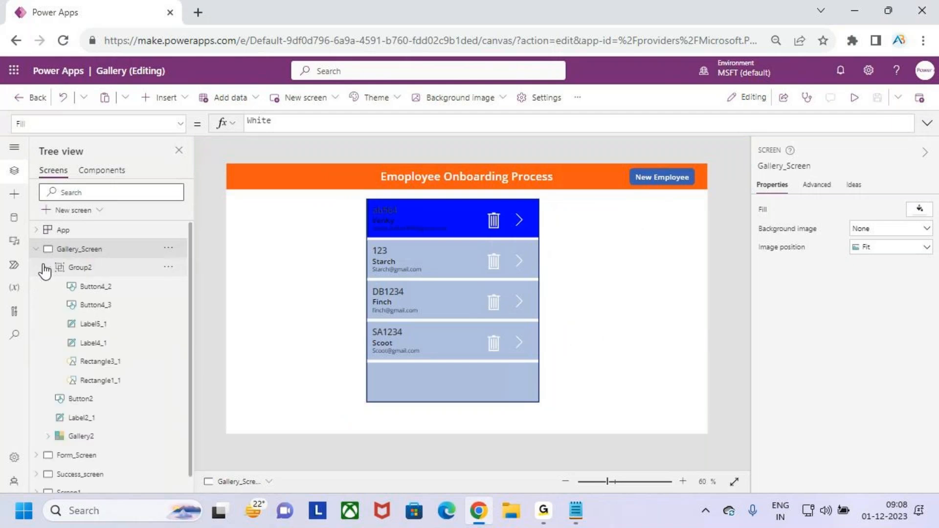
pyautogui.click(86, 272)
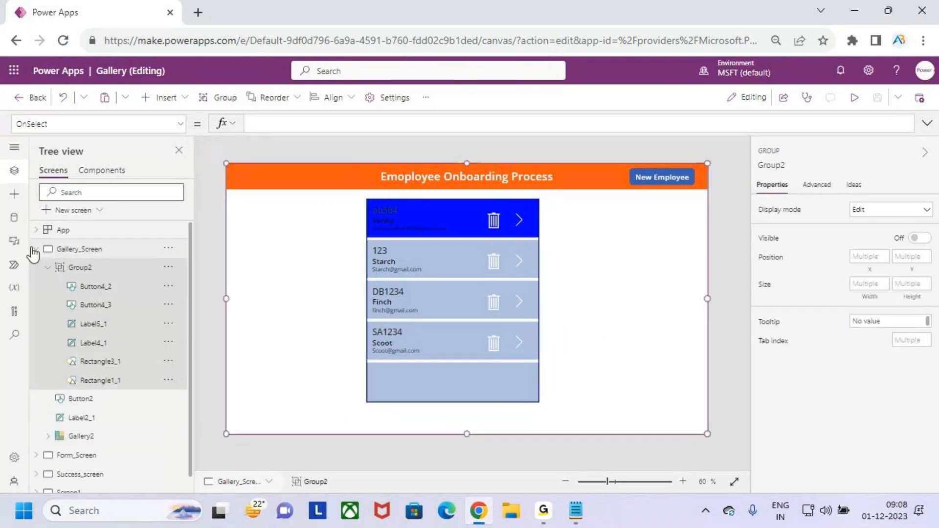
# - Preview the app, bring up the Delete Record popup for the first employee, and leave the preview
pyautogui.click(854, 97)
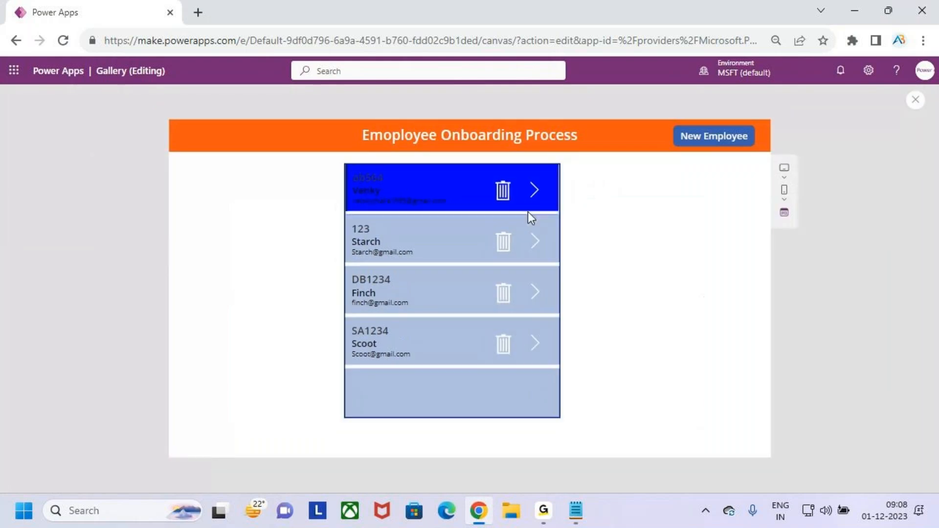
pyautogui.click(503, 192)
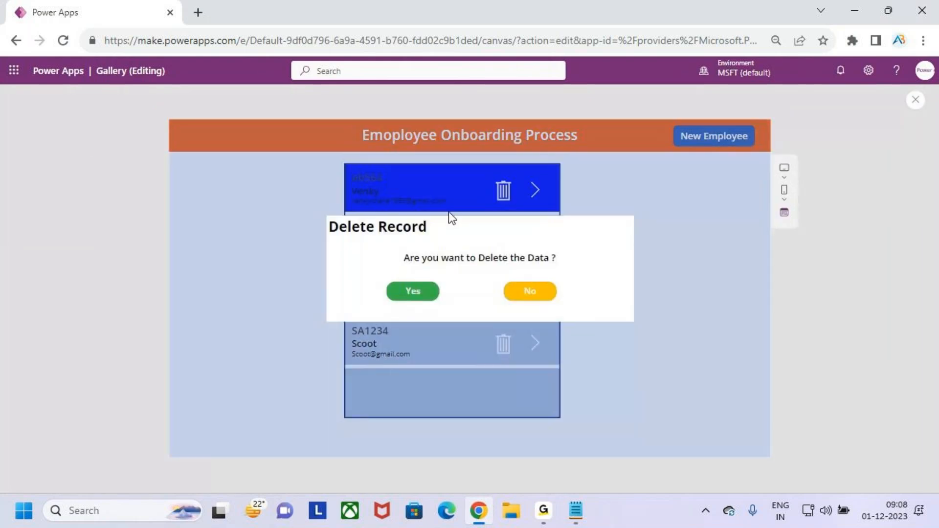
pyautogui.click(915, 100)
pyautogui.click(570, 335)
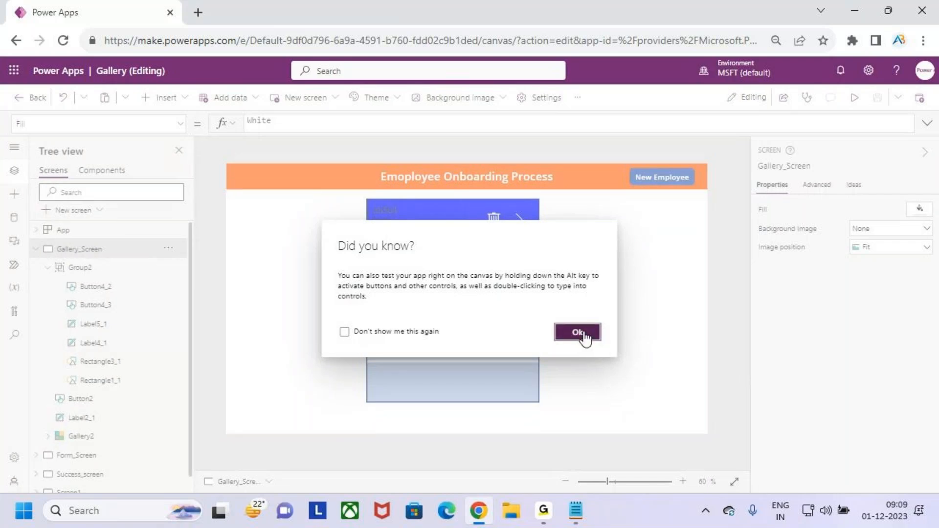
# - Open Form_Screen and expand its popup group Group1 to inspect the controls inside
pyautogui.click(78, 456)
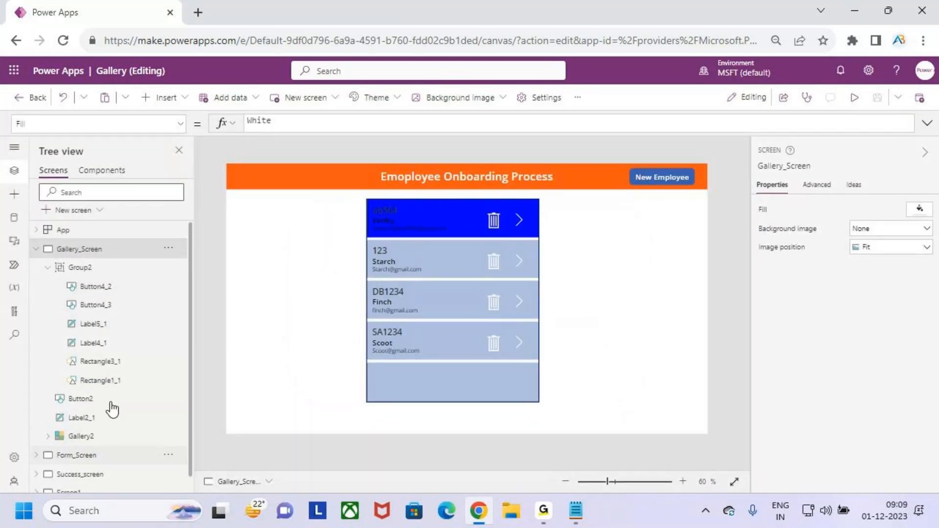
pyautogui.click(37, 440)
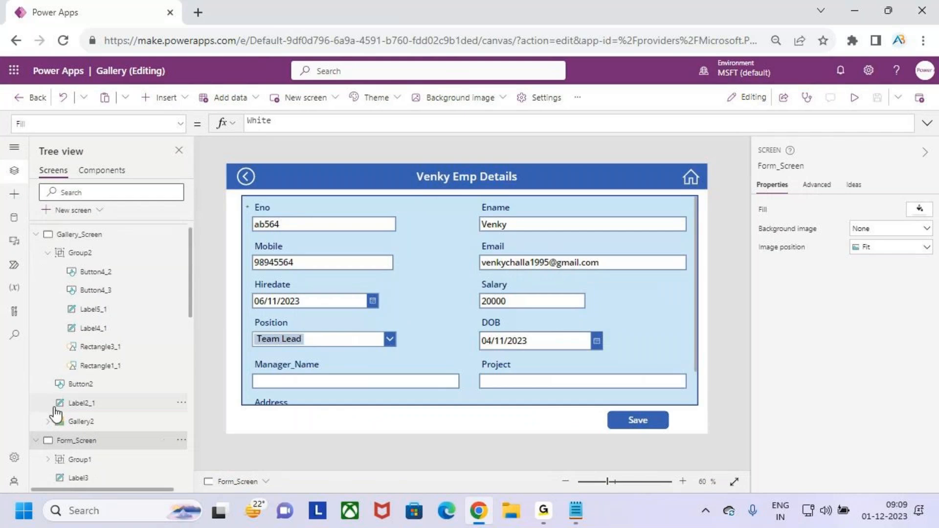
pyautogui.click(104, 256)
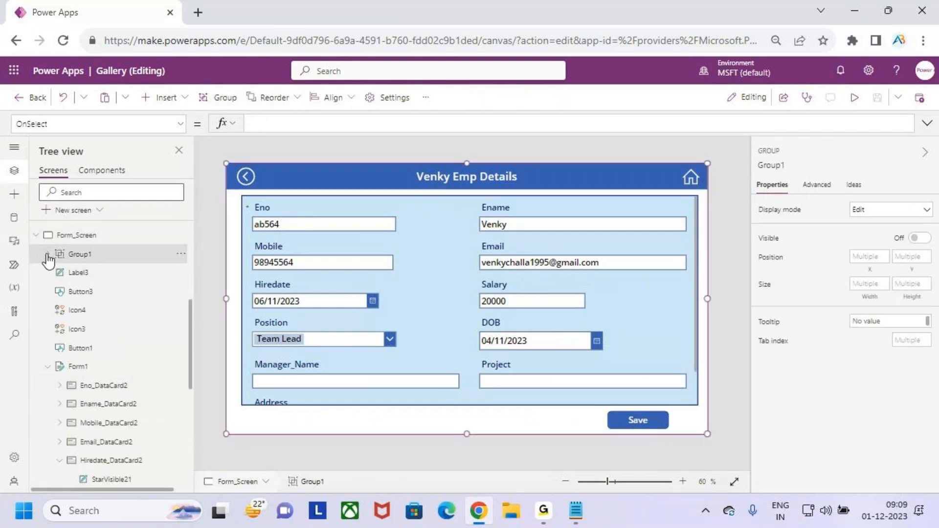
pyautogui.click(47, 255)
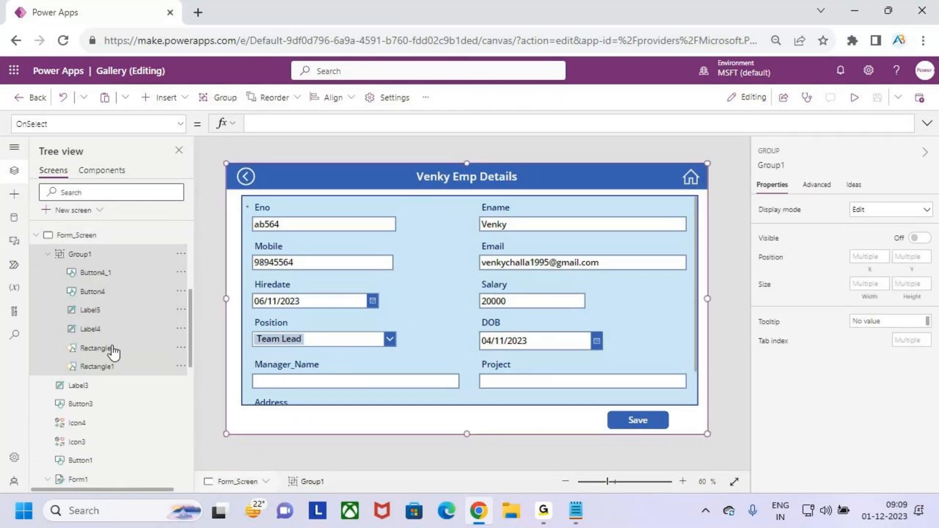
# - Collapse Form_Screen and Gallery_Screen in the tree view so only the screen names are listed
pyautogui.hotkey('ctrl', '2')
pyautogui.press('Escape')
pyautogui.click(36, 235)
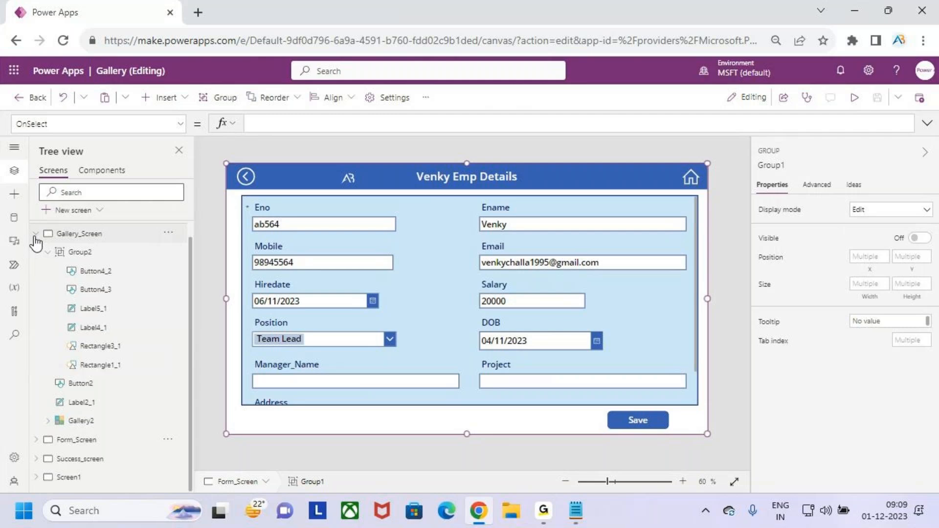
pyautogui.click(36, 234)
pyautogui.hotkey('ctrl', '2')
pyautogui.moveTo(32, 236); pyautogui.dragTo(157, 335)
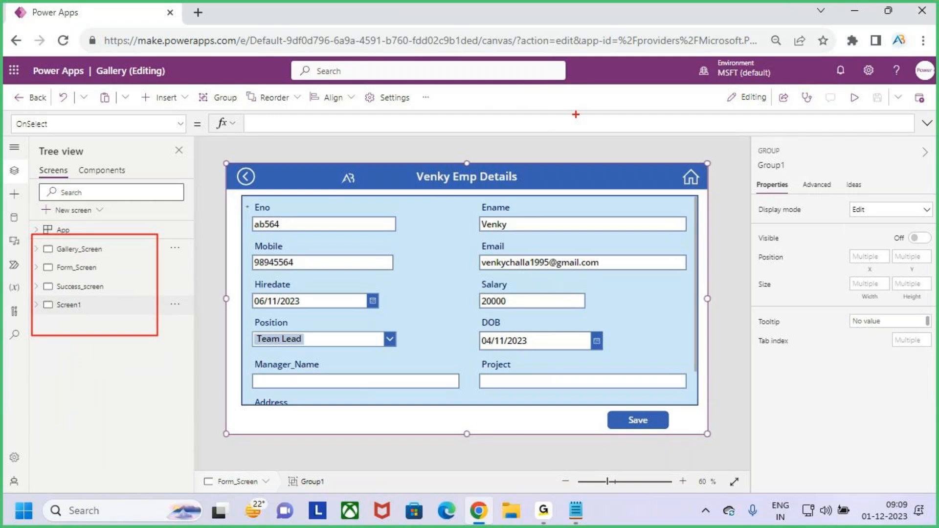
pyautogui.moveTo(549, 103)
pyautogui.mouseDown()
pyautogui.moveTo(567, 117)
pyautogui.moveTo(555, 131)
pyautogui.moveTo(585, 131)
pyautogui.mouseUp()
pyautogui.moveTo(600, 101)
pyautogui.mouseDown()
pyautogui.moveTo(602, 125)
pyautogui.moveTo(615, 105)
pyautogui.mouseUp()
pyautogui.moveTo(620, 92)
pyautogui.mouseDown()
pyautogui.moveTo(612, 83)
pyautogui.moveTo(506, 98)
pyautogui.moveTo(678, 139)
pyautogui.moveTo(615, 97)
pyautogui.mouseUp()
pyautogui.moveTo(737, 162); pyautogui.dragTo(736, 211)
pyautogui.moveTo(761, 176); pyautogui.dragTo(756, 205)
pyautogui.moveTo(767, 173)
pyautogui.mouseDown()
pyautogui.moveTo(773, 229)
pyautogui.moveTo(758, 147)
pyautogui.mouseUp()
pyautogui.moveTo(736, 155)
pyautogui.mouseDown()
pyautogui.moveTo(748, 175)
pyautogui.moveTo(778, 160)
pyautogui.mouseUp()
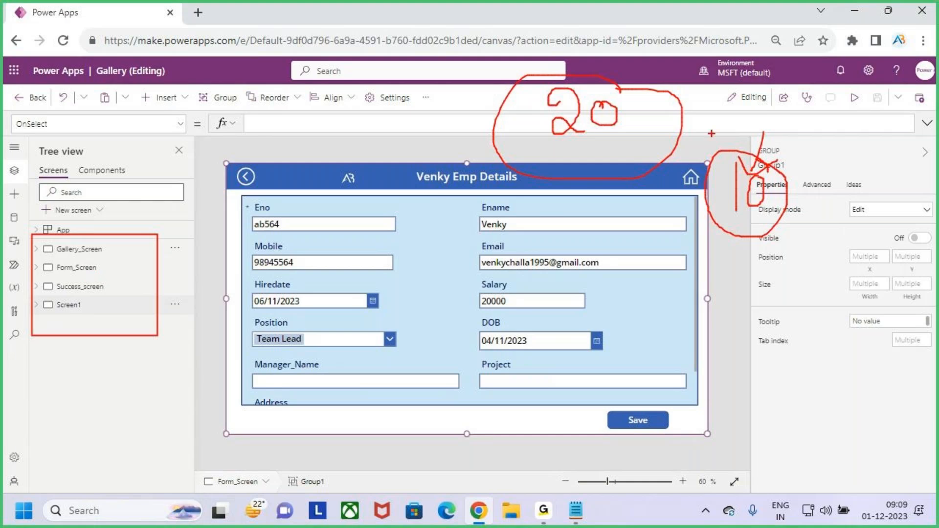
pyautogui.moveTo(659, 36); pyautogui.dragTo(659, 78)
pyautogui.moveTo(747, 176); pyautogui.dragTo(776, 152)
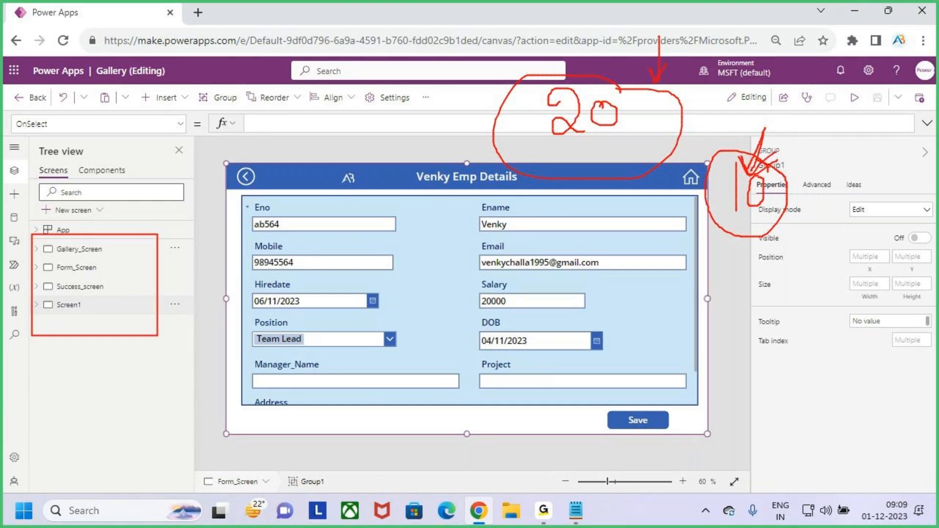
pyautogui.press('Escape')
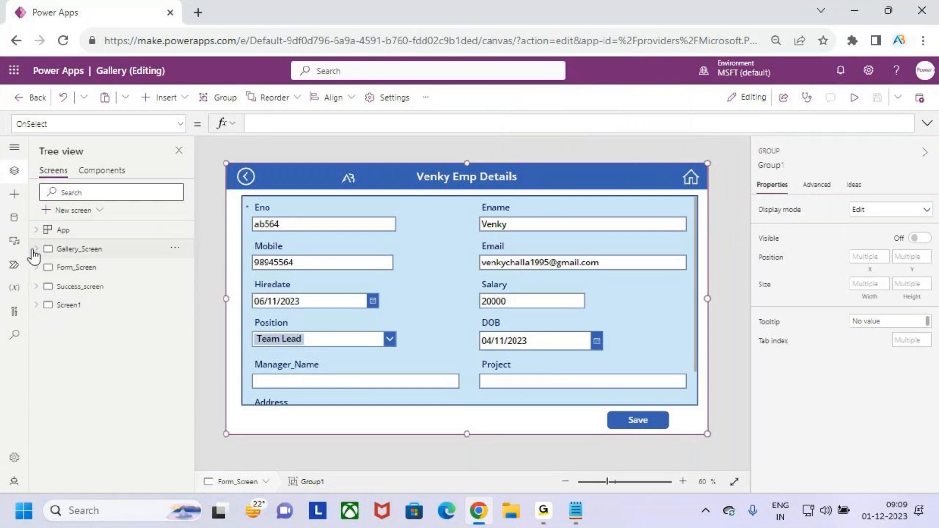
# - Expand Gallery_Screen and select the popup group Group2 to review the buttons, labels and rectangles inside it
pyautogui.click(36, 249)
pyautogui.click(89, 276)
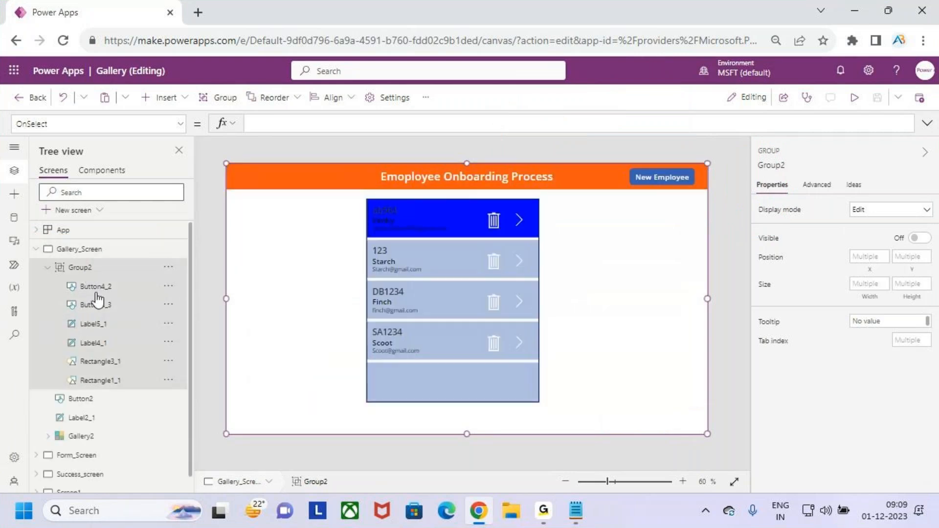
pyautogui.moveTo(97, 287); pyautogui.dragTo(120, 269)
pyautogui.moveTo(103, 310); pyautogui.dragTo(118, 296)
pyautogui.moveTo(103, 327); pyautogui.dragTo(119, 313)
pyautogui.moveTo(104, 346); pyautogui.dragTo(116, 335)
pyautogui.moveTo(120, 387); pyautogui.dragTo(144, 367)
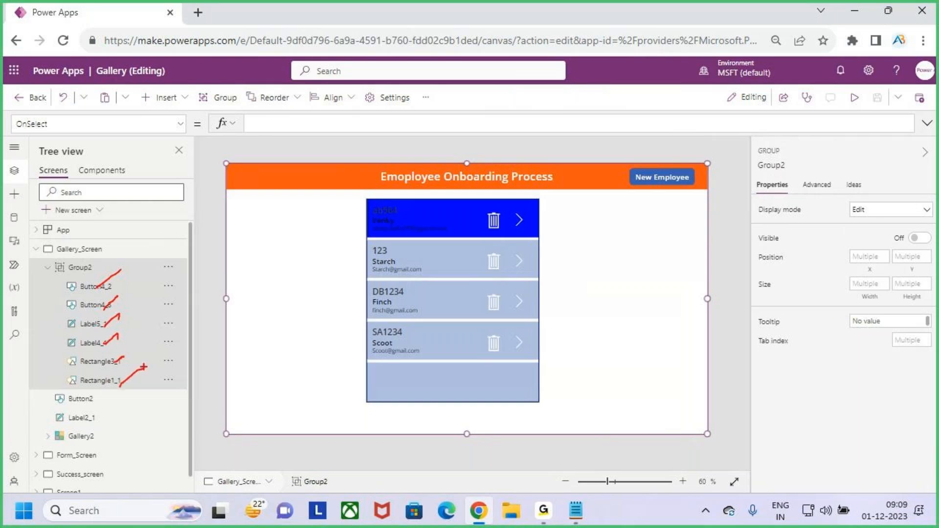
pyautogui.moveTo(595, 104); pyautogui.dragTo(597, 150)
pyautogui.moveTo(630, 116)
pyautogui.mouseDown()
pyautogui.moveTo(622, 128)
pyautogui.moveTo(636, 115)
pyautogui.moveTo(698, 147)
pyautogui.mouseUp()
pyautogui.moveTo(694, 117); pyautogui.dragTo(663, 167)
pyautogui.moveTo(716, 104)
pyautogui.mouseDown()
pyautogui.moveTo(718, 140)
pyautogui.moveTo(787, 139)
pyautogui.mouseUp()
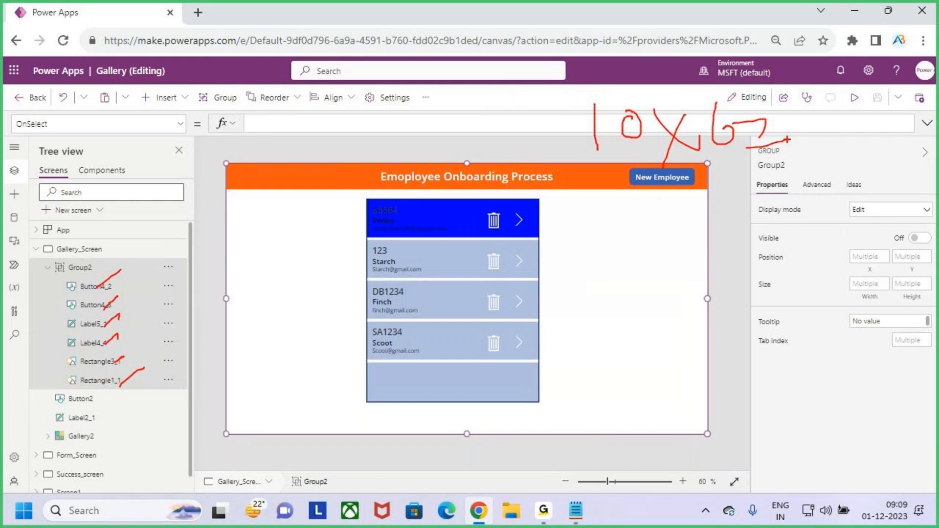
pyautogui.moveTo(813, 100); pyautogui.dragTo(807, 147)
pyautogui.moveTo(815, 157); pyautogui.dragTo(834, 145)
pyautogui.moveTo(777, 188); pyautogui.dragTo(909, 145)
pyautogui.moveTo(787, 190)
pyautogui.mouseDown()
pyautogui.moveTo(846, 177)
pyautogui.moveTo(758, 162)
pyautogui.moveTo(814, 188)
pyautogui.mouseUp()
pyautogui.moveTo(859, 85); pyautogui.dragTo(832, 103)
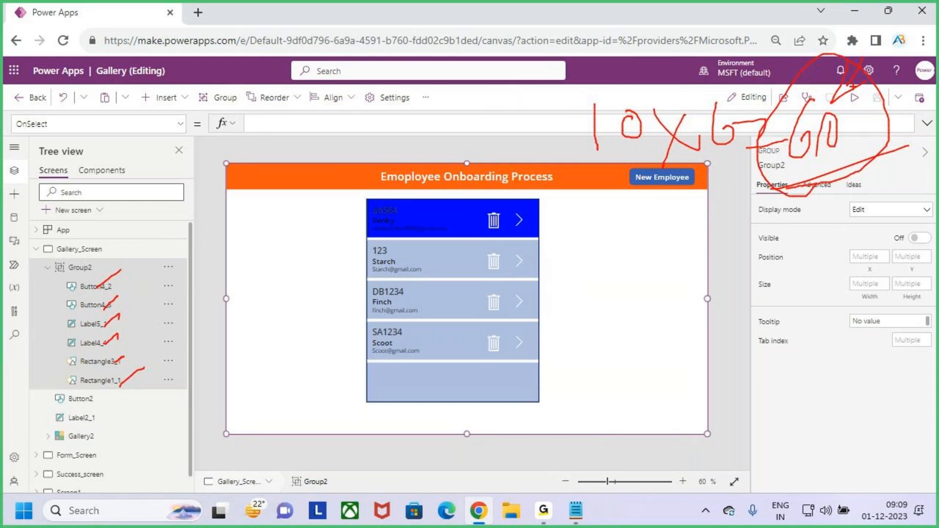
pyautogui.press('Escape')
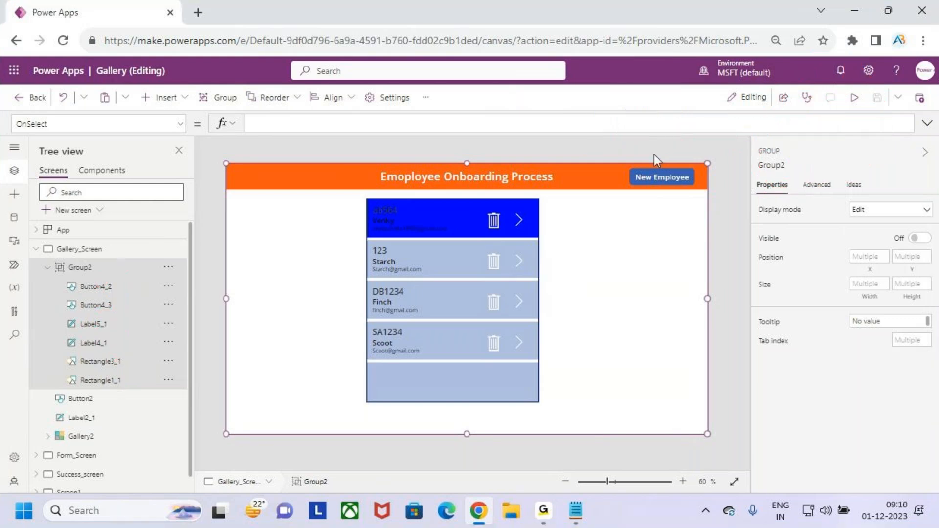
pyautogui.click(36, 249)
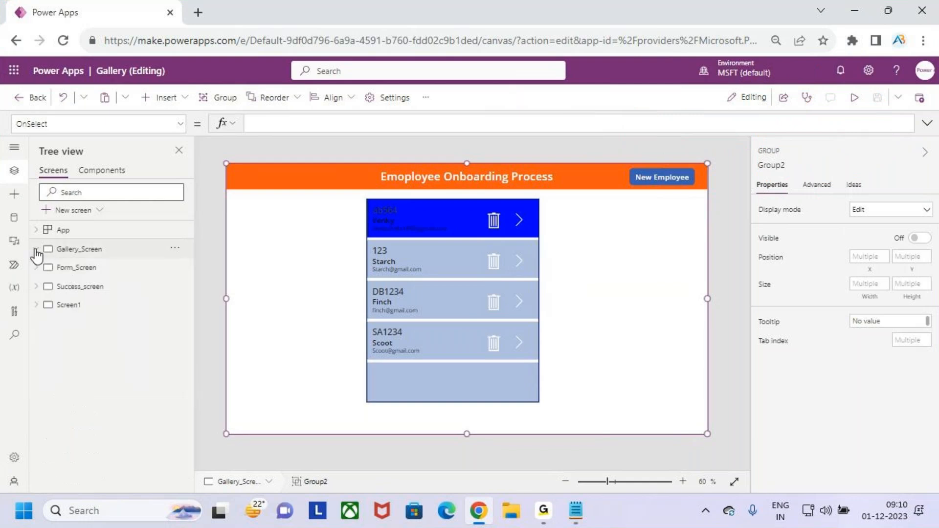
pyautogui.click(37, 250)
pyautogui.hotkey('ctrl', '2')
pyautogui.moveTo(625, 258); pyautogui.dragTo(619, 292)
pyautogui.moveTo(633, 269)
pyautogui.mouseDown()
pyautogui.moveTo(649, 265)
pyautogui.moveTo(647, 254)
pyautogui.mouseUp()
pyautogui.moveTo(649, 212)
pyautogui.mouseDown()
pyautogui.moveTo(642, 251)
pyautogui.moveTo(649, 250)
pyautogui.mouseUp()
pyautogui.moveTo(730, 211)
pyautogui.mouseDown()
pyautogui.moveTo(720, 205)
pyautogui.moveTo(760, 236)
pyautogui.moveTo(802, 244)
pyautogui.moveTo(806, 264)
pyautogui.moveTo(813, 228)
pyautogui.moveTo(827, 245)
pyautogui.moveTo(873, 253)
pyautogui.mouseUp()
pyautogui.moveTo(875, 225)
pyautogui.mouseDown()
pyautogui.moveTo(873, 265)
pyautogui.moveTo(924, 238)
pyautogui.mouseUp()
pyautogui.moveTo(872, 266)
pyautogui.mouseDown()
pyautogui.moveTo(714, 319)
pyautogui.moveTo(895, 215)
pyautogui.moveTo(714, 294)
pyautogui.moveTo(767, 254)
pyautogui.mouseUp()
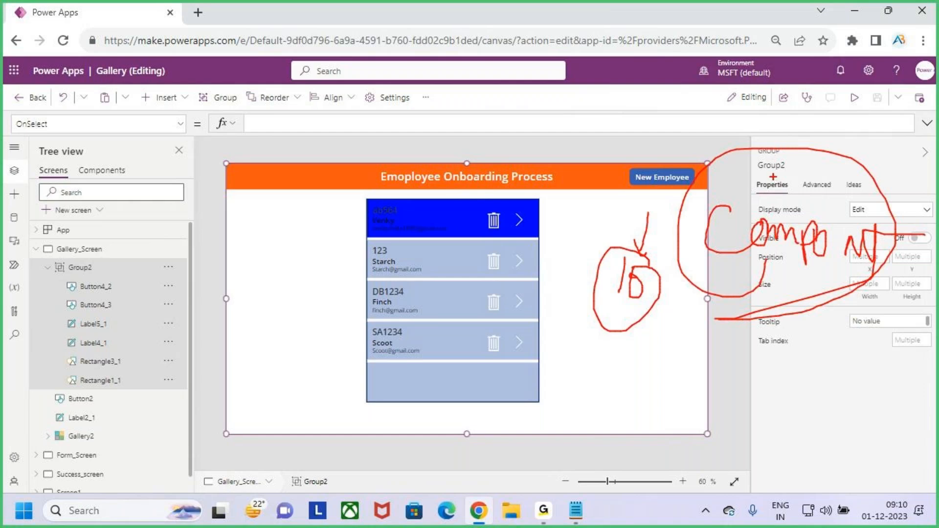
pyautogui.moveTo(789, 166)
pyautogui.mouseDown()
pyautogui.moveTo(630, 85)
pyautogui.moveTo(449, 244)
pyautogui.moveTo(499, 206)
pyautogui.mouseUp()
pyautogui.press('Escape')
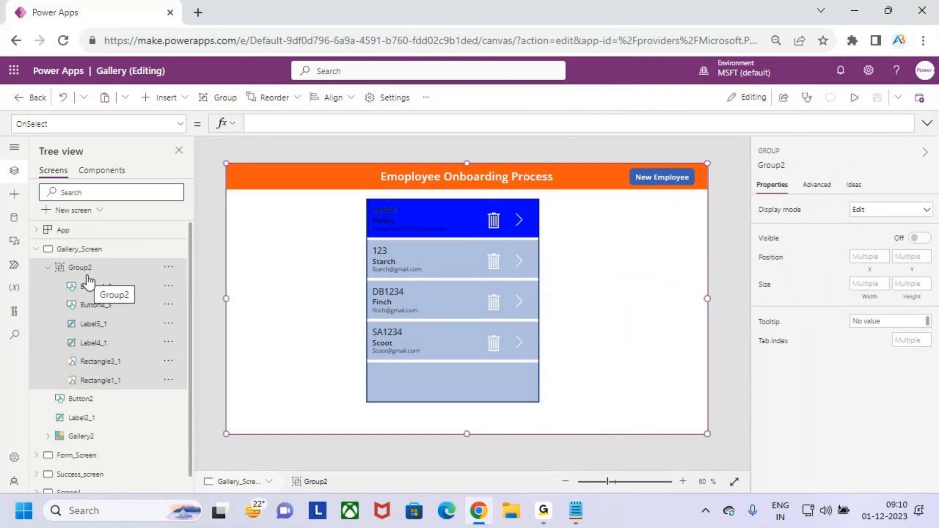
# - Preview the app, bring up the Delete Record popup for the first employee, answer No, and return to the editor
pyautogui.click(856, 98)
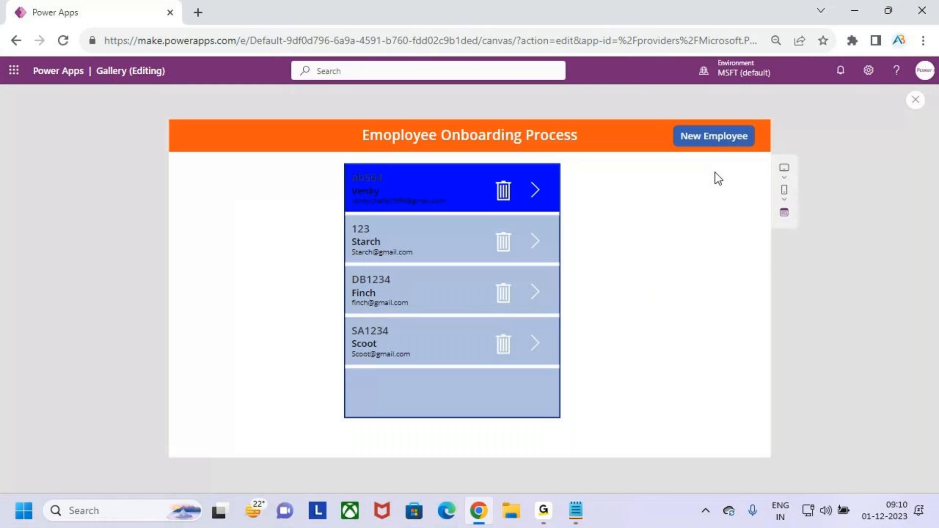
pyautogui.click(503, 192)
pyautogui.hotkey('ctrl', '2')
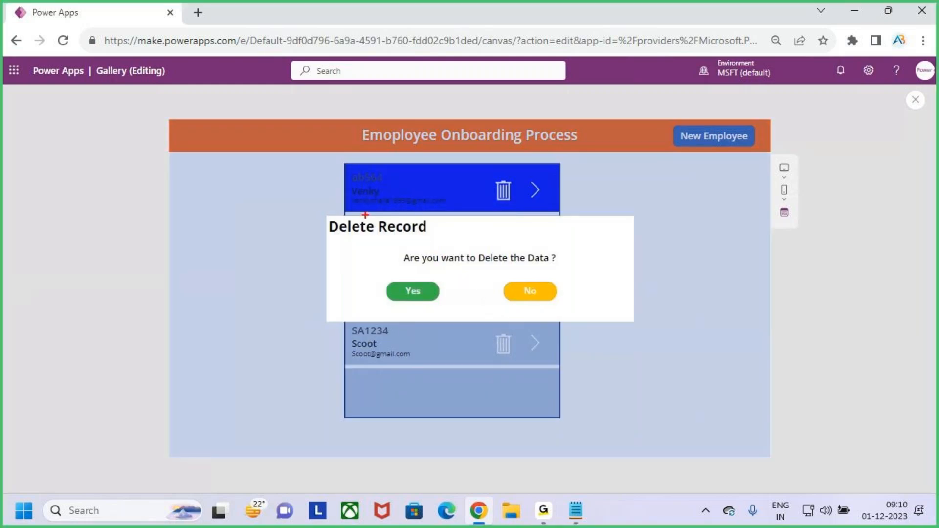
pyautogui.moveTo(292, 198); pyautogui.dragTo(651, 347)
pyautogui.moveTo(630, 286); pyautogui.dragTo(690, 245)
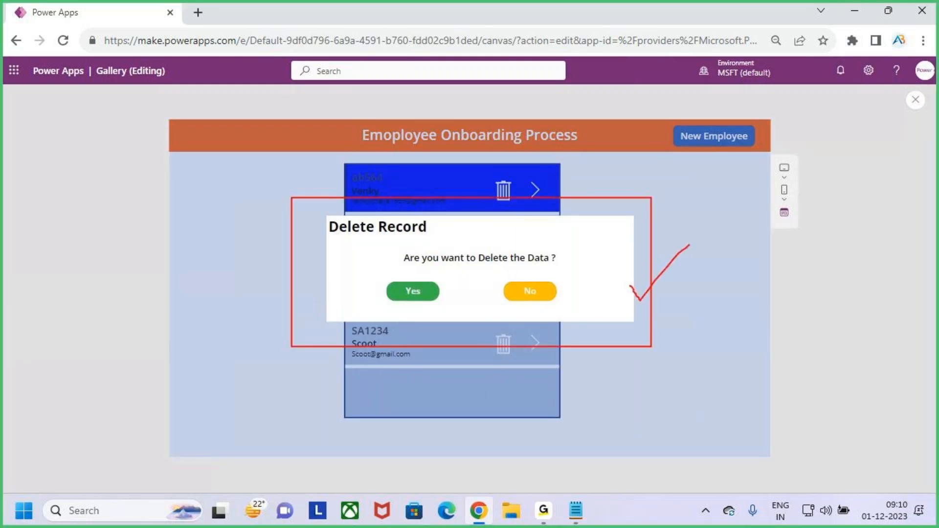
pyautogui.press('Escape')
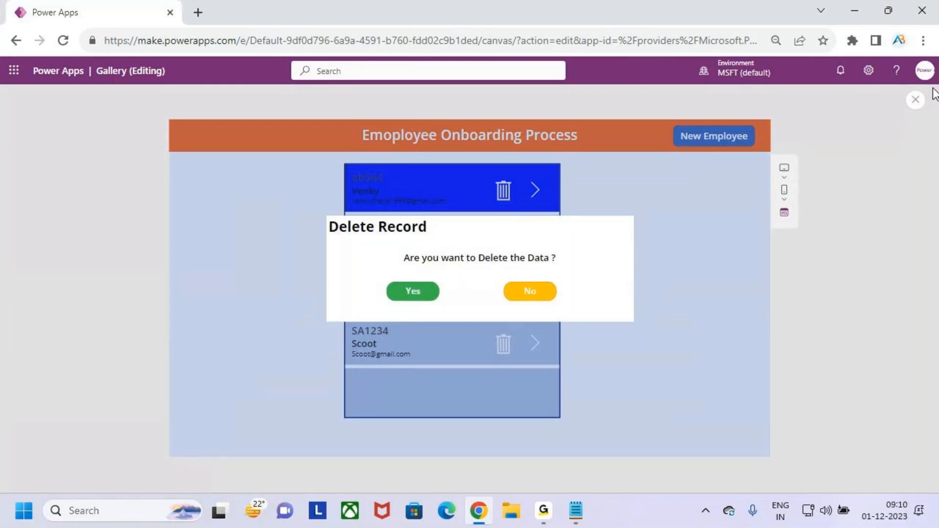
pyautogui.click(538, 296)
pyautogui.click(916, 100)
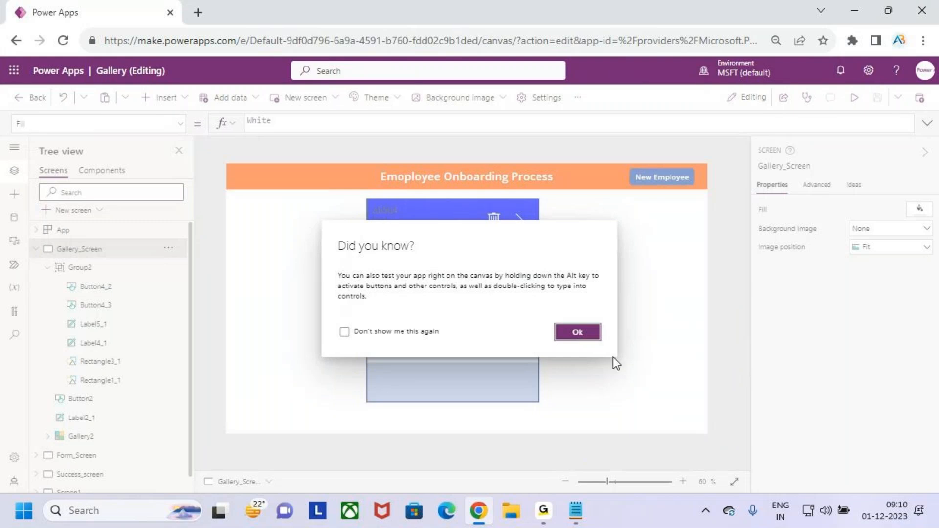
pyautogui.click(577, 332)
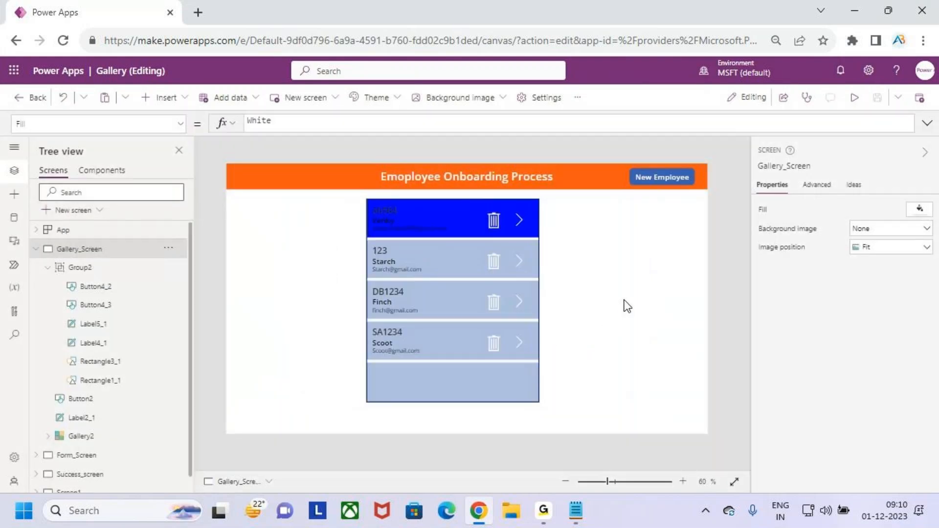
# - Collapse Gallery_Screen in the tree view
pyautogui.click(36, 249)
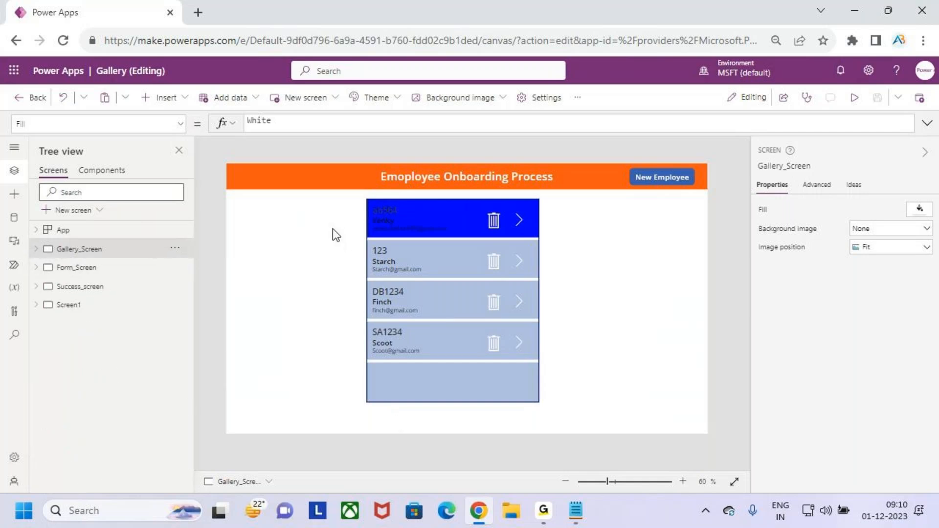
pyautogui.moveTo(89, 59); pyautogui.dragTo(173, 90)
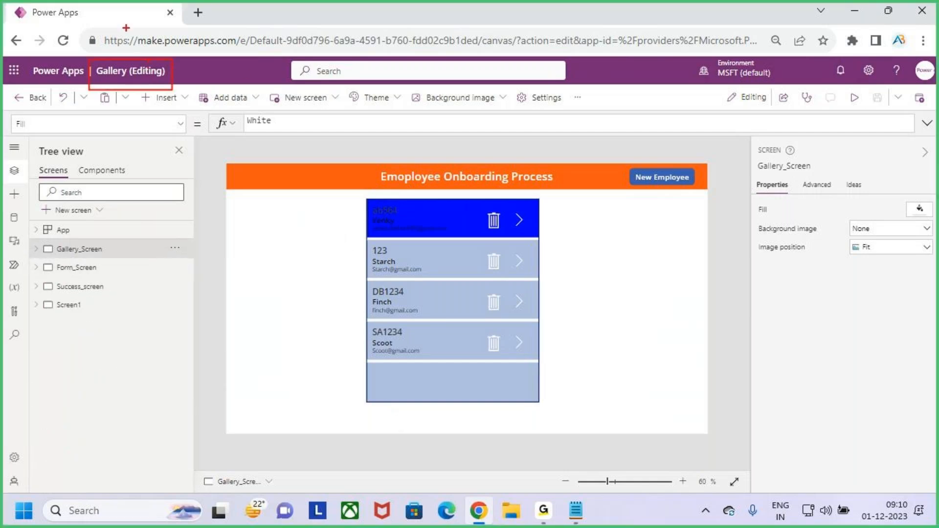
pyautogui.moveTo(126, 29); pyautogui.dragTo(132, 55)
pyautogui.press('Escape')
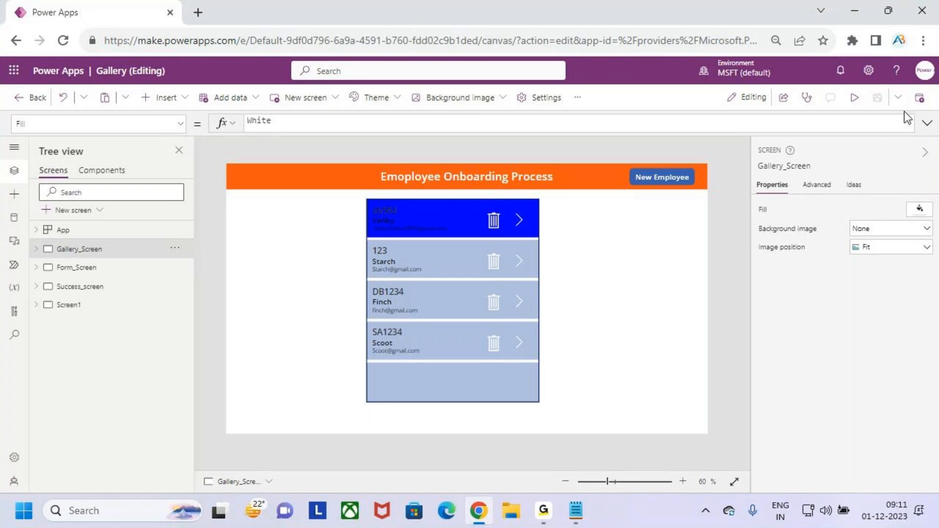
# - Save a copy of the Gallery app under the name Popup_Component
pyautogui.click(898, 98)
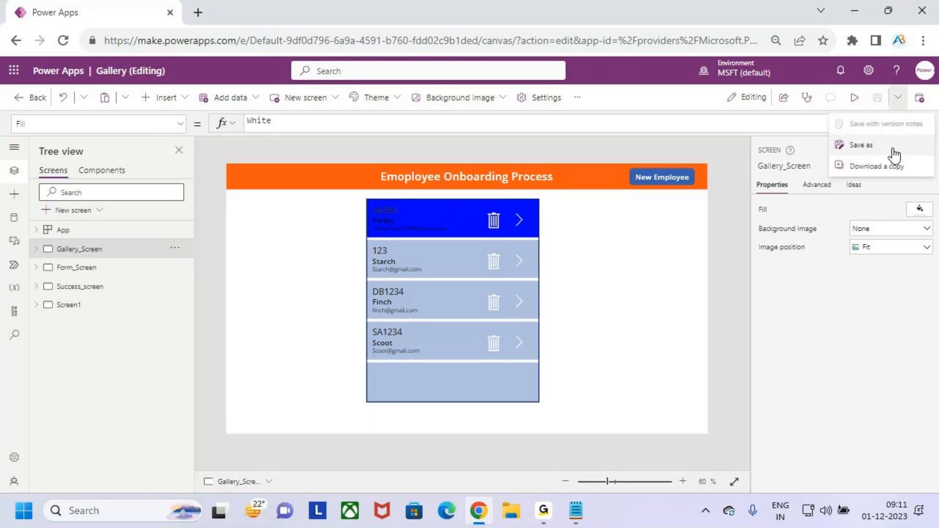
pyautogui.click(861, 145)
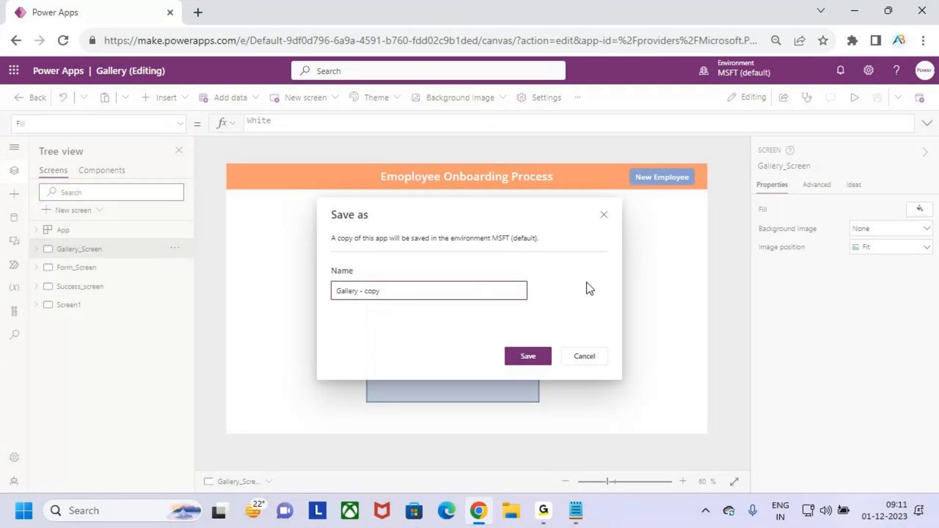
pyautogui.moveTo(381, 291); pyautogui.dragTo(332, 291)
pyautogui.click(397, 294)
pyautogui.press('BackSpace')
pyautogui.press('BackSpace')
pyautogui.press('BackSpace')
pyautogui.press('BackSpace')
pyautogui.press('BackSpace')
pyautogui.press('BackSpace')
pyautogui.press('BackSpace')
pyautogui.press('BackSpace')
pyautogui.press('BackSpace')
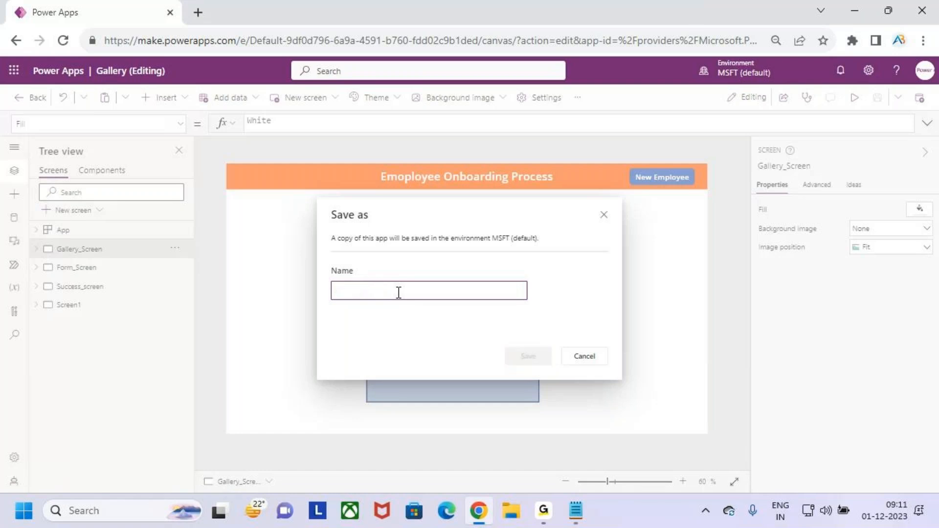
pyautogui.write('==')
pyautogui.press('BackSpace')
pyautogui.press('BackSpace')
pyautogui.write('=')
pyautogui.press('BackSpace')
pyautogui.write('Popup_Component')
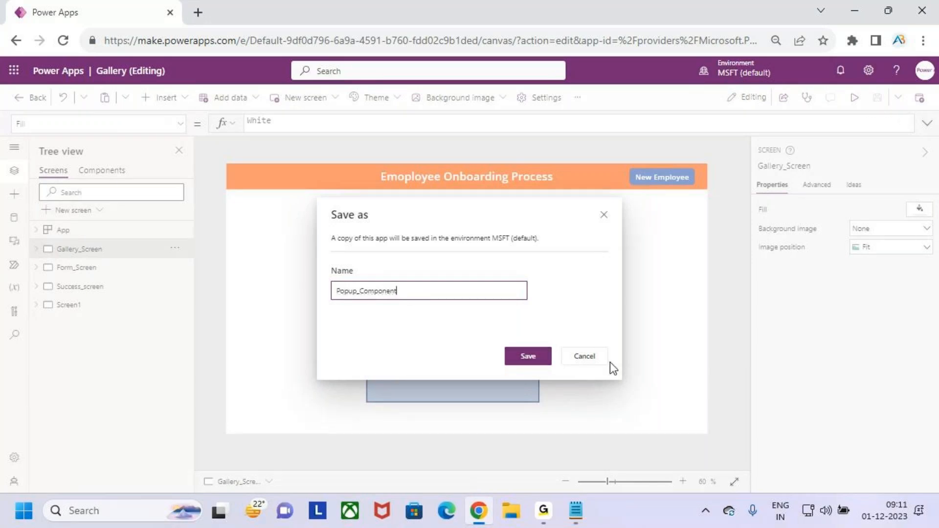
pyautogui.click(529, 356)
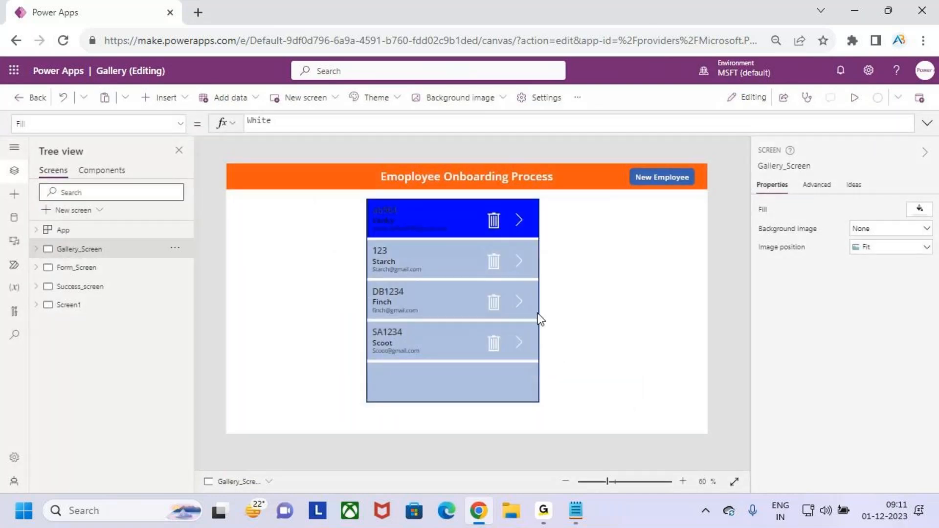
pyautogui.hotkey('ctrl', '2')
pyautogui.moveTo(865, 104); pyautogui.dragTo(926, 102)
pyautogui.press('Escape')
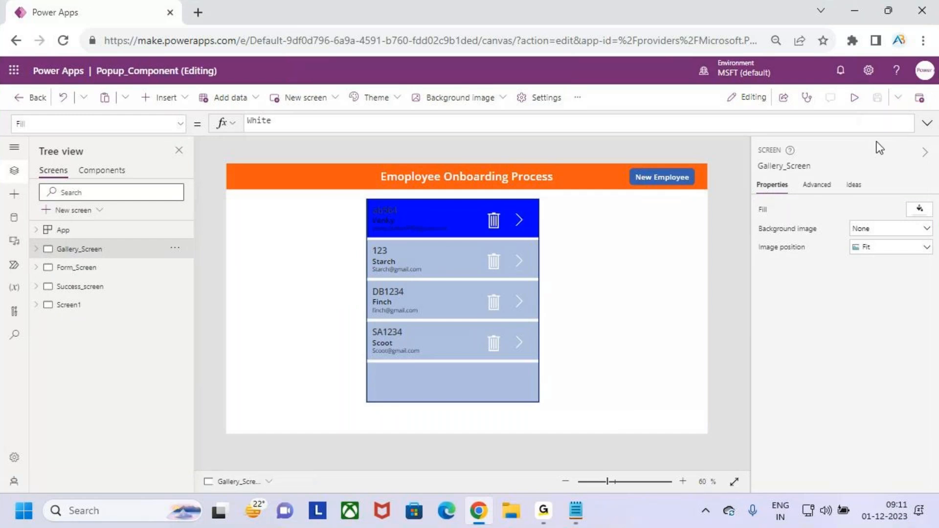
pyautogui.hotkey('ctrl', '2')
pyautogui.moveTo(86, 62); pyautogui.dragTo(233, 95)
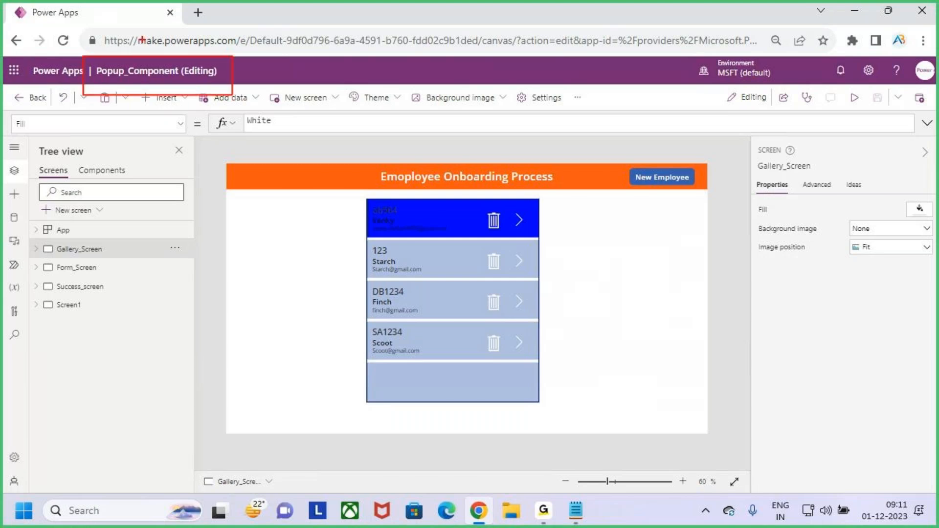
pyautogui.moveTo(142, 28); pyautogui.dragTo(154, 43)
pyautogui.press('Escape')
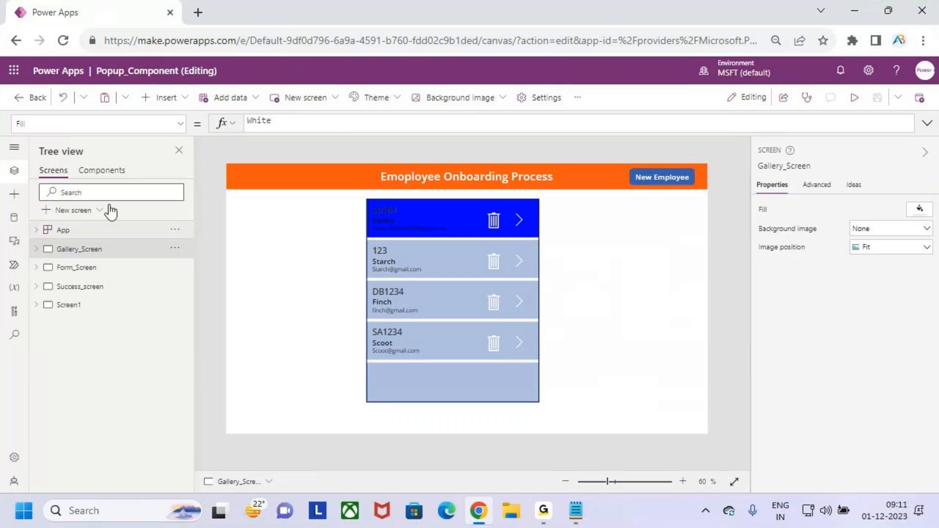
# - Leave the app editor and reopen Popup_Component for editing from the Apps list
pyautogui.click(25, 100)
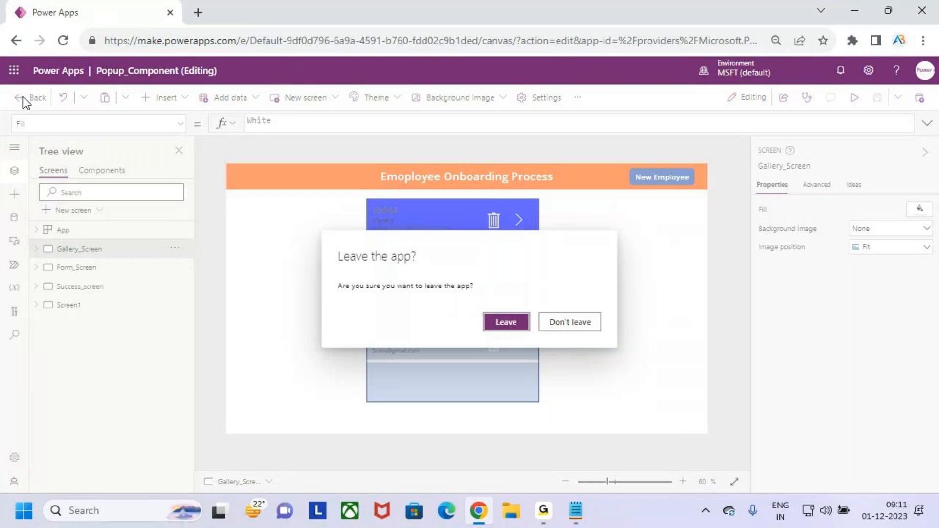
pyautogui.click(511, 323)
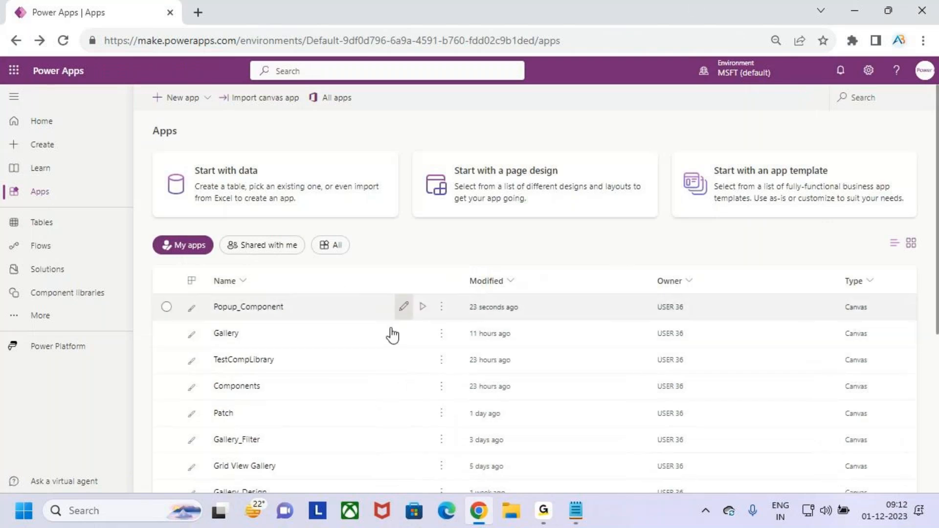
pyautogui.click(275, 334)
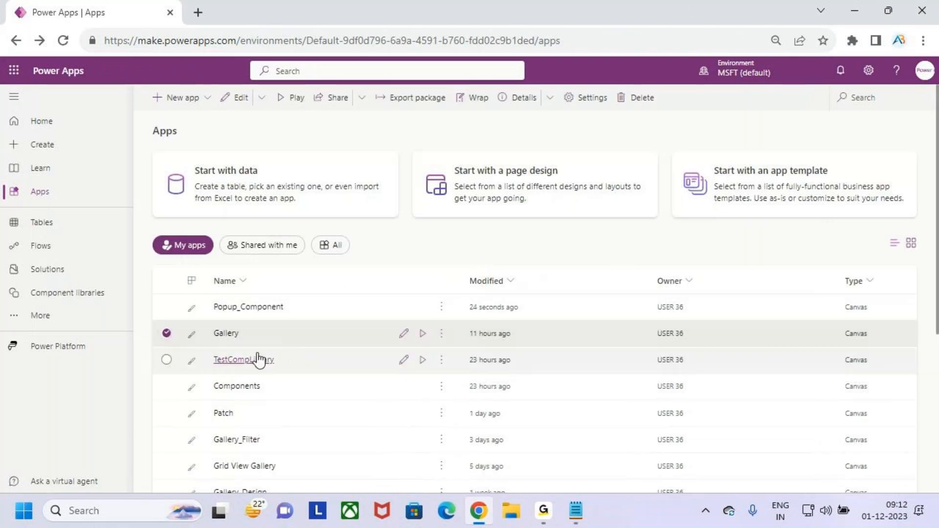
pyautogui.click(319, 313)
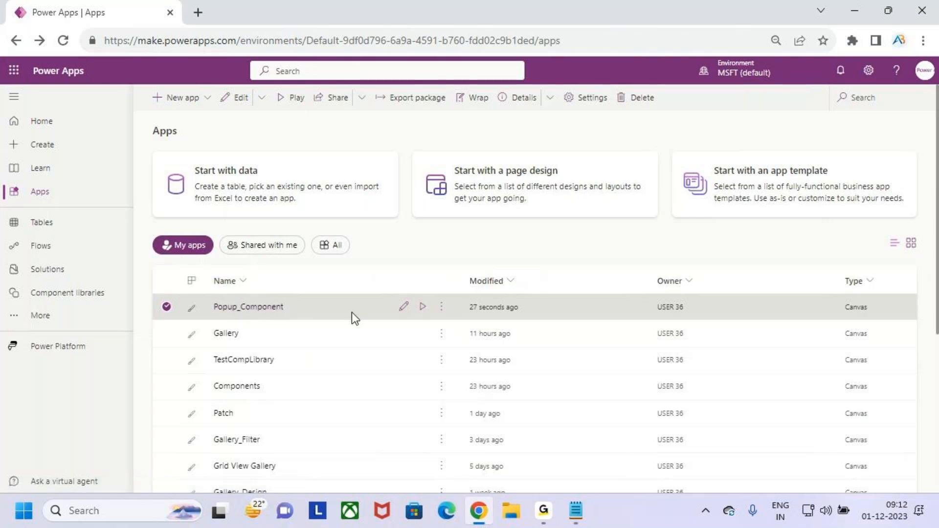
pyautogui.click(405, 308)
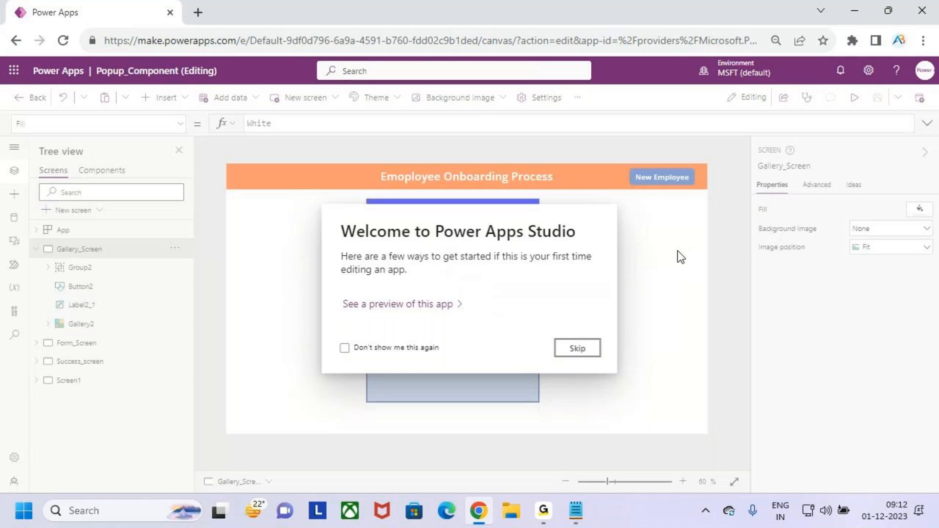
# - Skip the welcome dialog and delete the Group2 popup group from Gallery_Screen
pyautogui.click(593, 348)
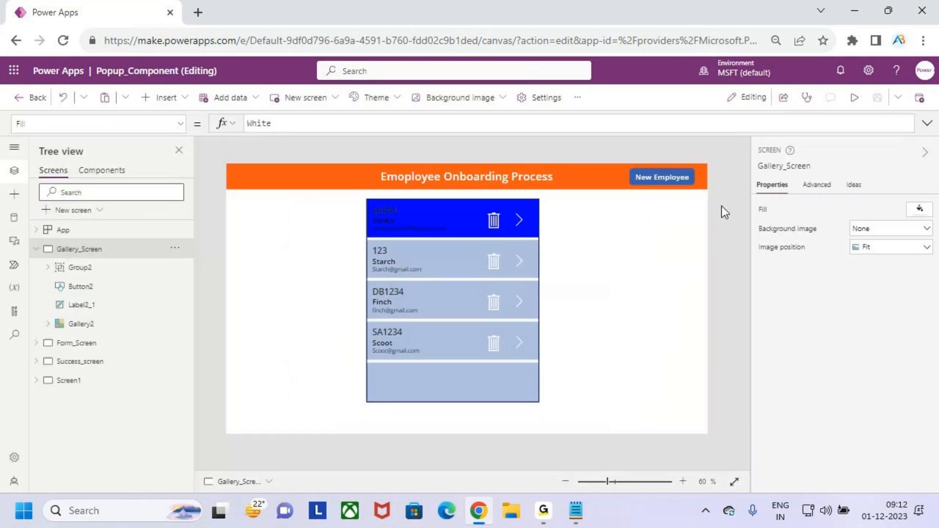
pyautogui.click(92, 273)
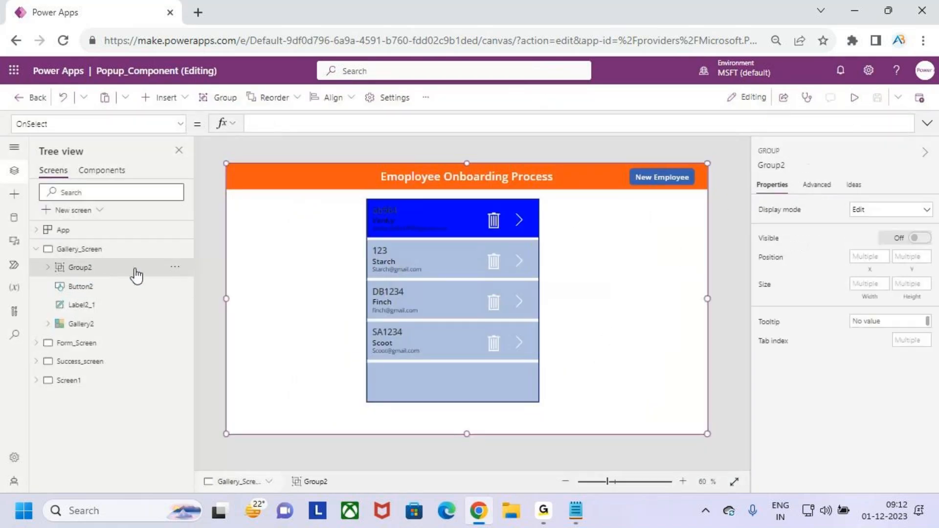
pyautogui.click(48, 268)
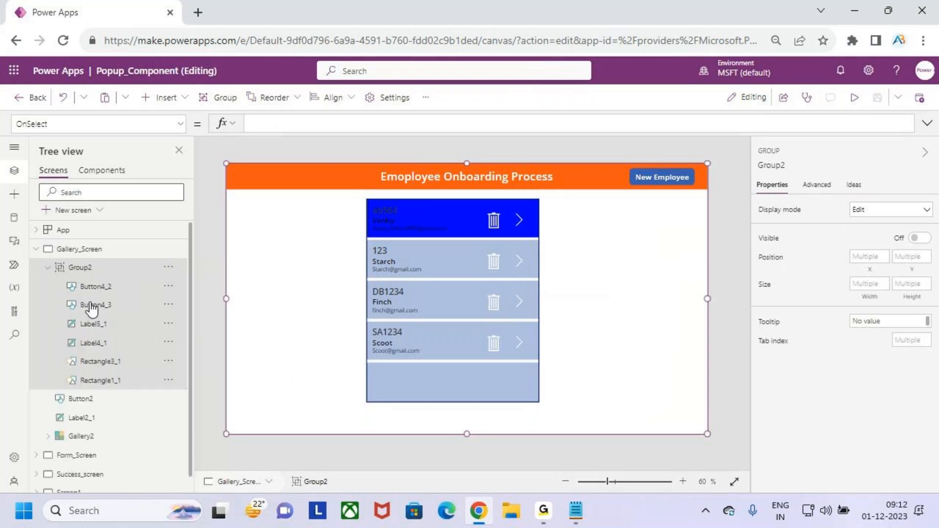
pyautogui.rightClick(106, 274)
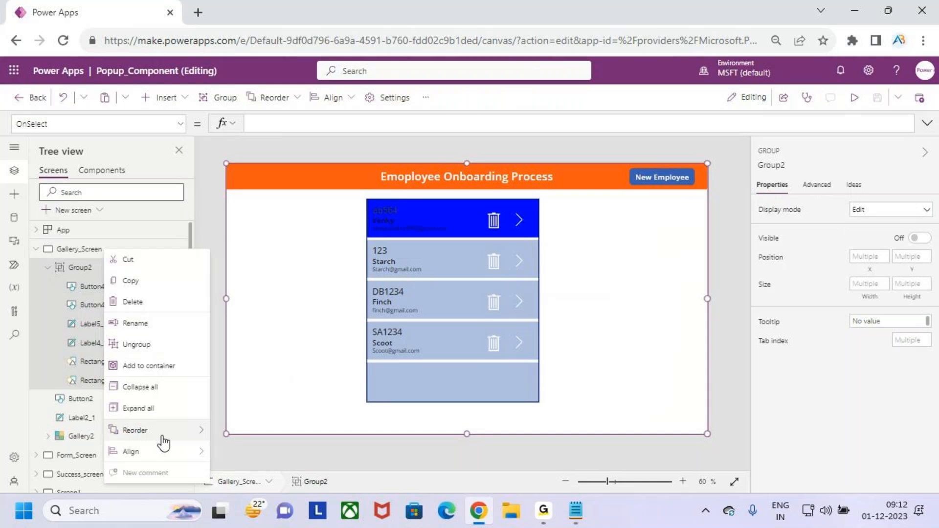
pyautogui.click(146, 307)
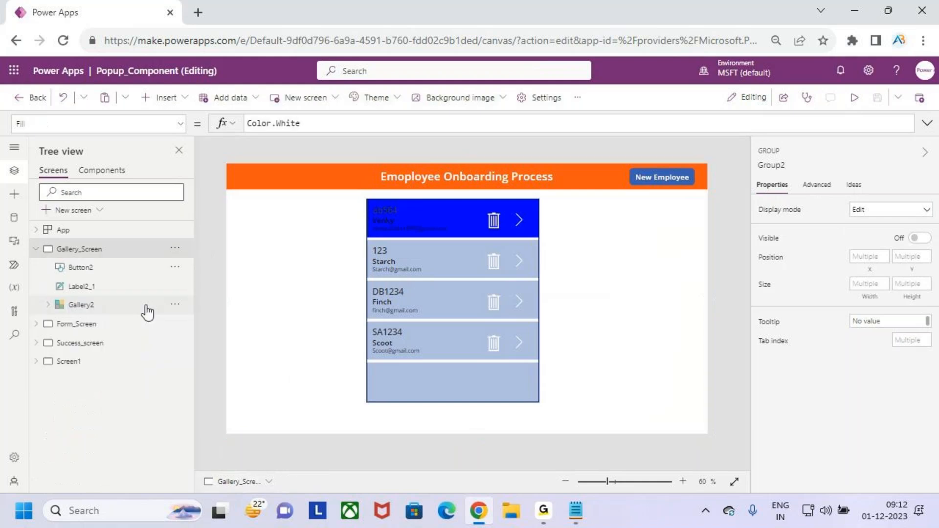
# - Delete the Group1 popup group from Form_Screen
pyautogui.click(36, 324)
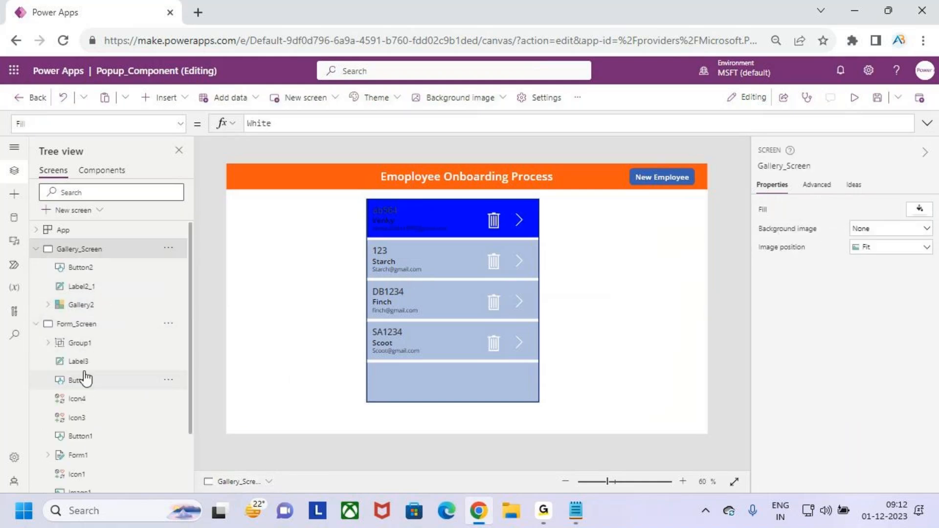
pyautogui.click(86, 347)
pyautogui.rightClick(87, 348)
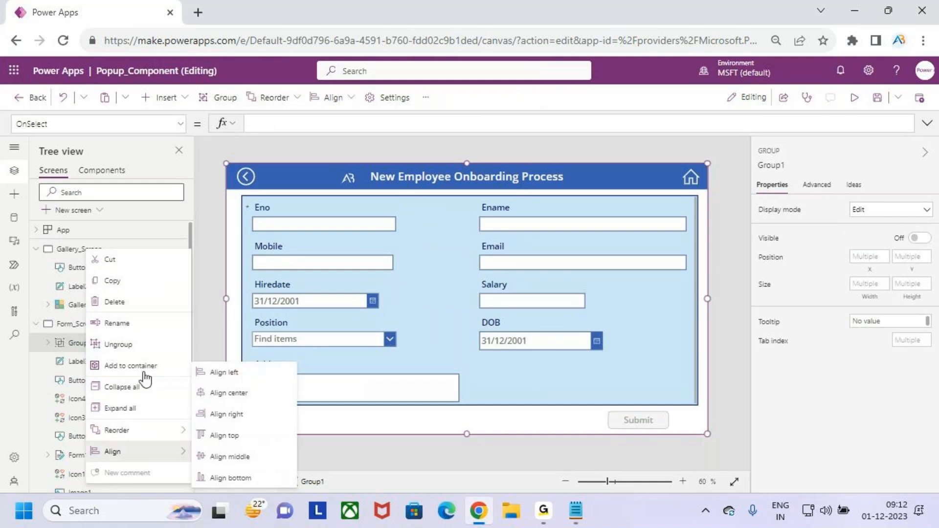
pyautogui.click(136, 304)
# - Collapse Form_Screen and Gallery_Screen in the tree view and display Gallery_Screen
pyautogui.click(35, 324)
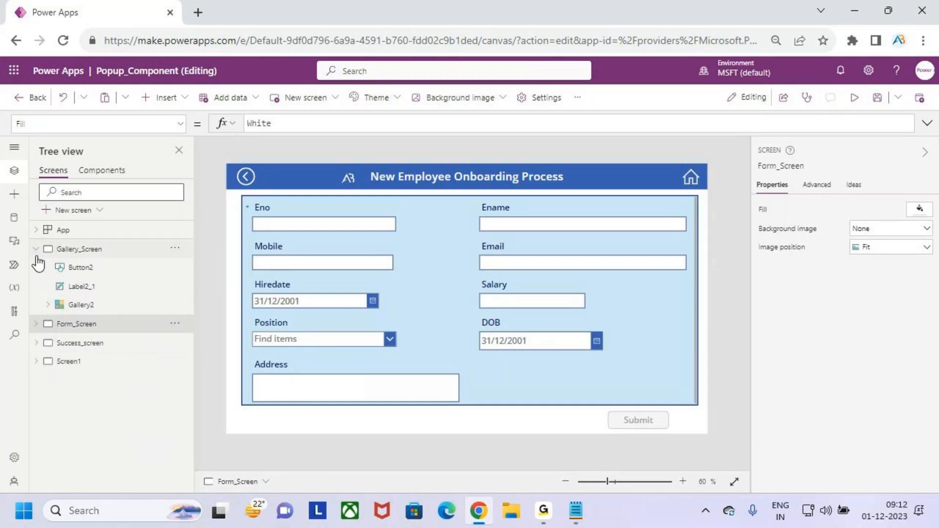
pyautogui.click(36, 249)
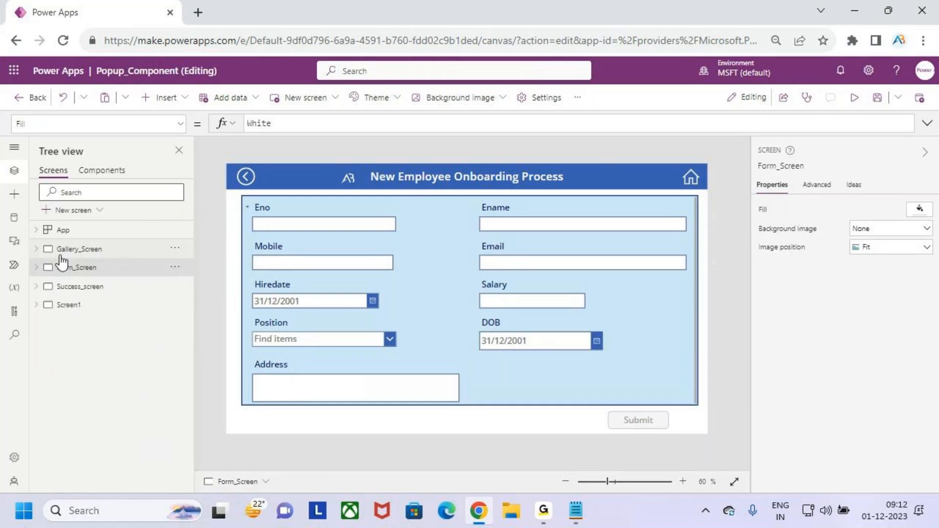
pyautogui.click(69, 249)
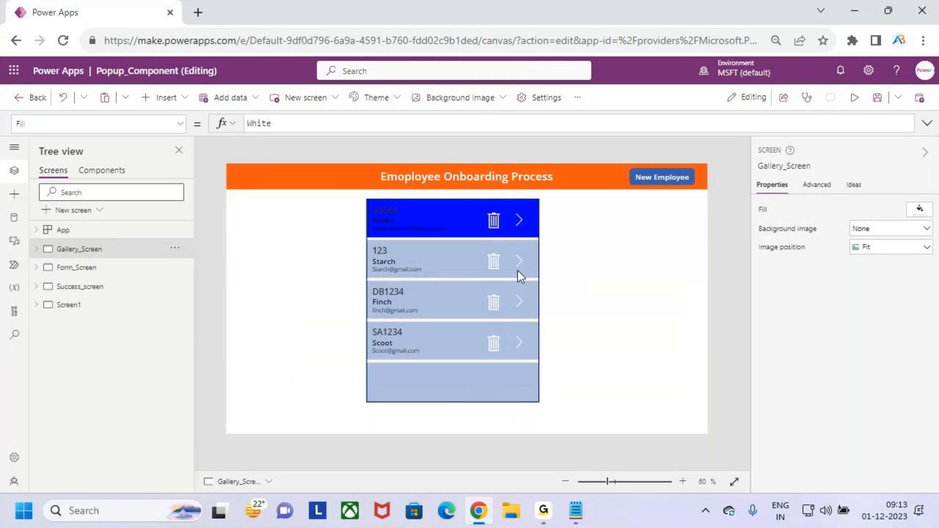
# - Create a new component and rename it Popup_comp
pyautogui.click(103, 171)
pyautogui.click(103, 211)
pyautogui.doubleClick(91, 230)
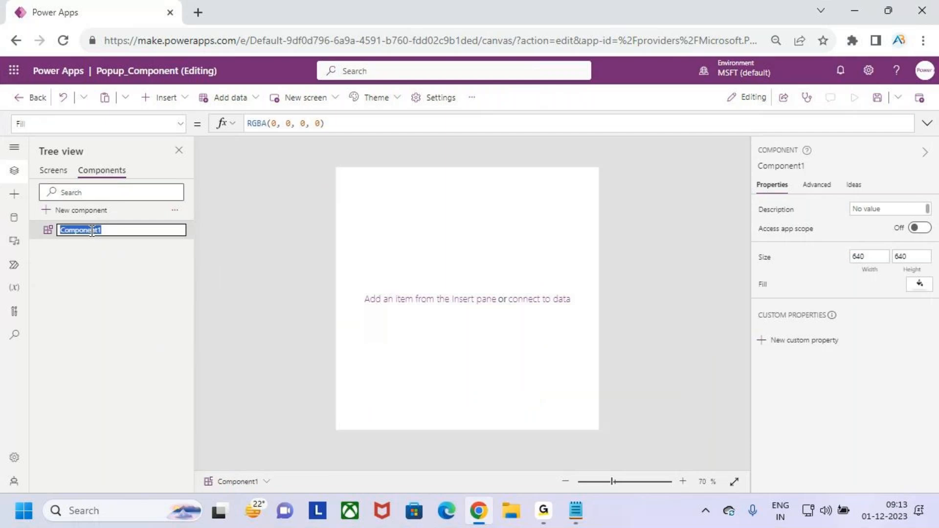
pyautogui.write('Opu')
pyautogui.press('BackSpace')
pyautogui.press('BackSpace')
pyautogui.press('BackSpace')
pyautogui.write('Popup_comp')
pyautogui.press('Return')
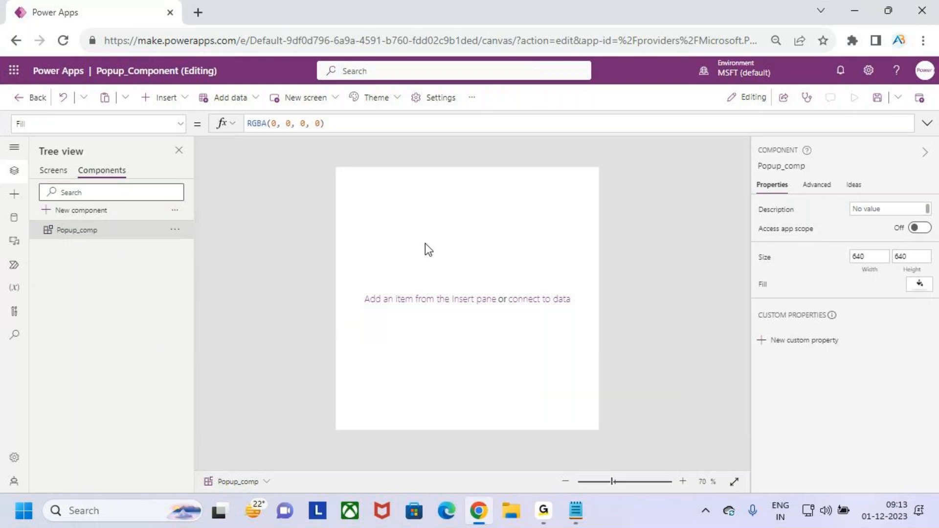
pyautogui.hotkey('ctrl', '2')
pyautogui.moveTo(420, 201); pyautogui.dragTo(421, 322)
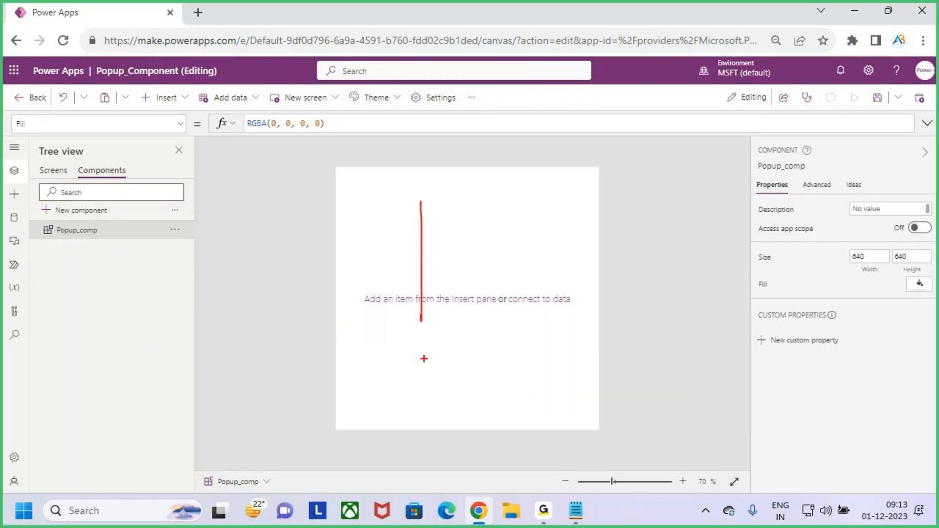
pyautogui.moveTo(371, 359); pyautogui.dragTo(543, 359)
pyautogui.press('Escape')
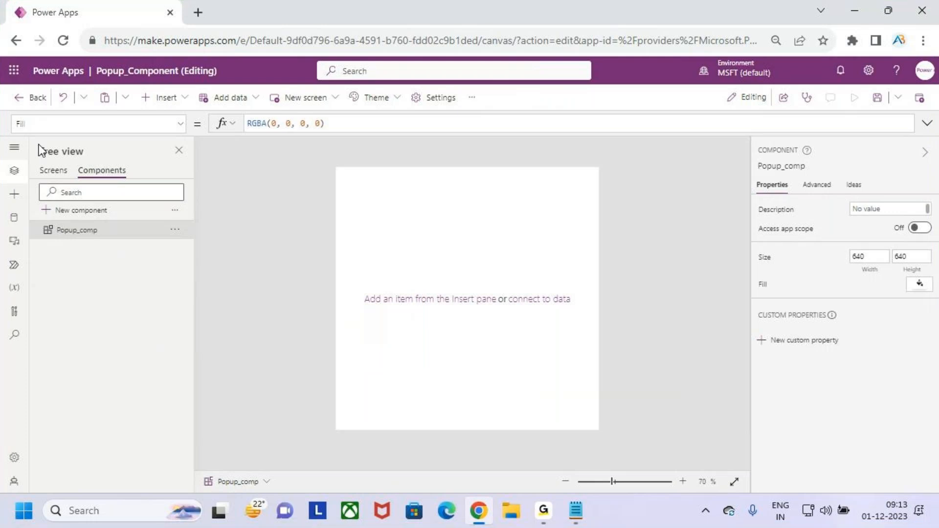
# - Set the Width property of Popup_comp to the formula App.ActiveScreen.Width
pyautogui.click(180, 123)
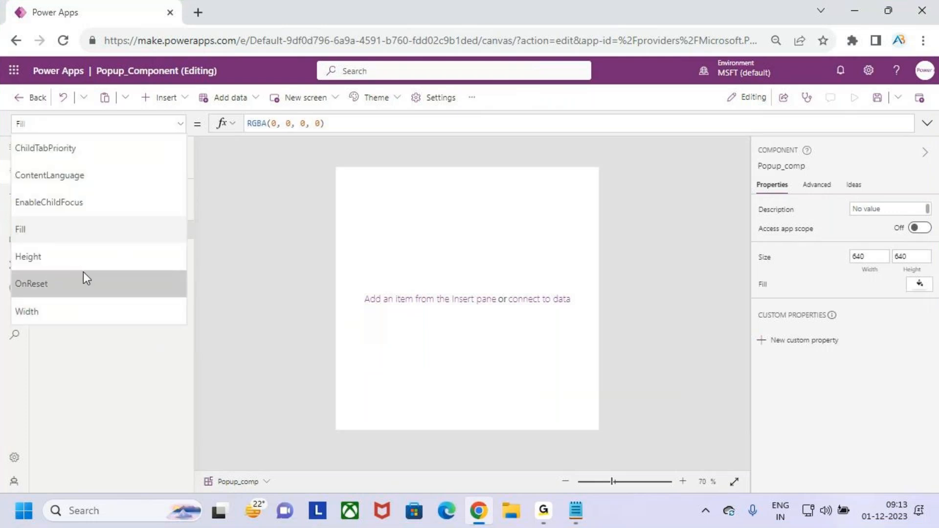
pyautogui.click(77, 311)
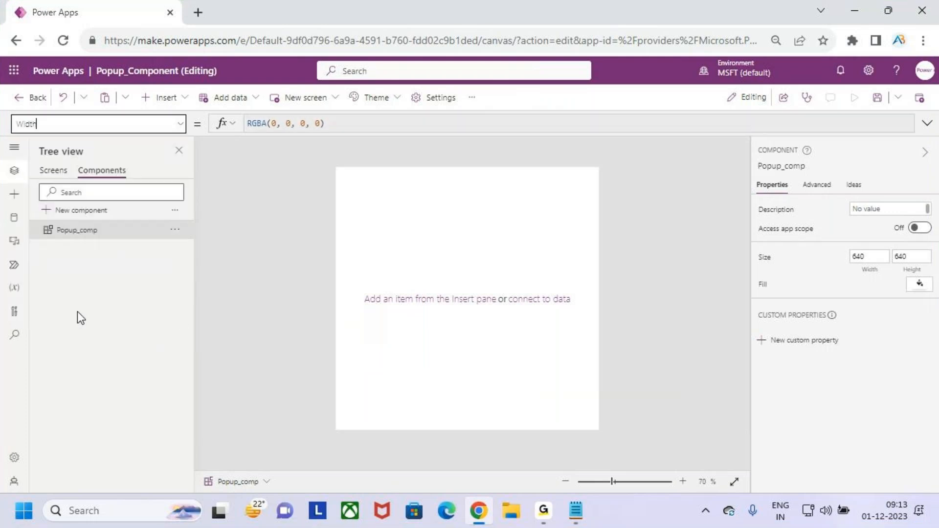
pyautogui.click(289, 124)
pyautogui.hotkey('ctrl', 'a')
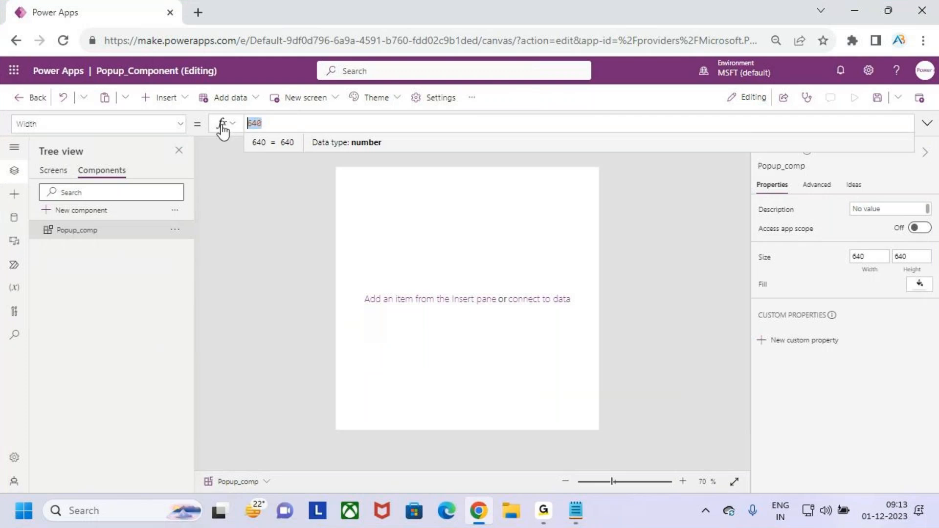
pyautogui.write('App.')
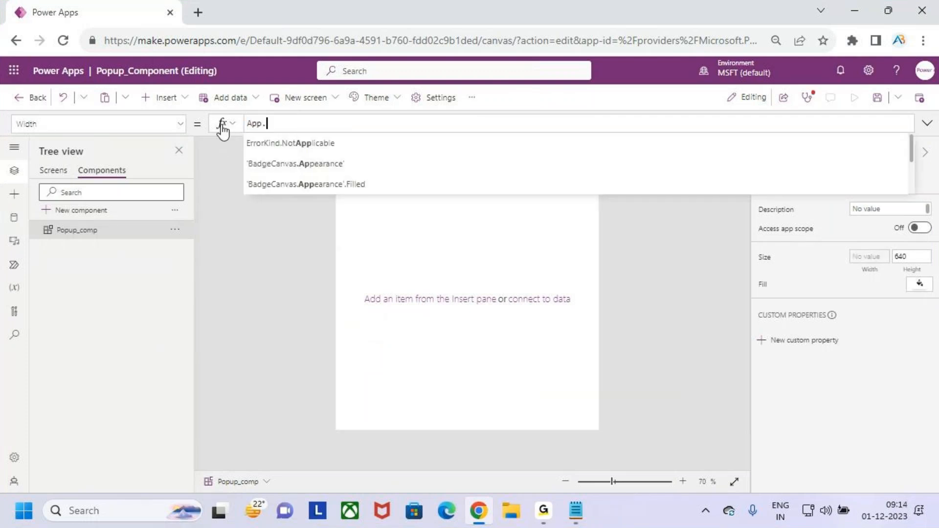
pyautogui.write('.ac')
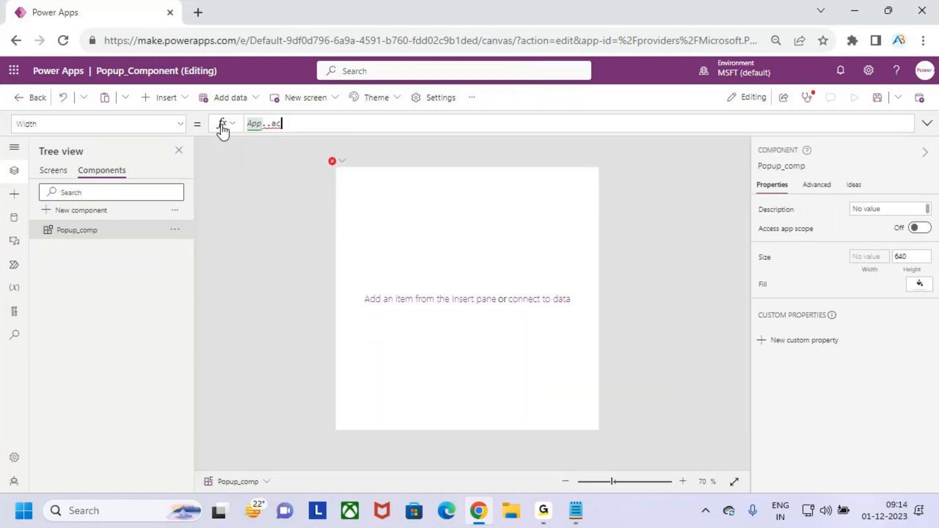
pyautogui.press('BackSpace')
pyautogui.press('BackSpace')
pyautogui.press('BackSpace')
pyautogui.write('ac')
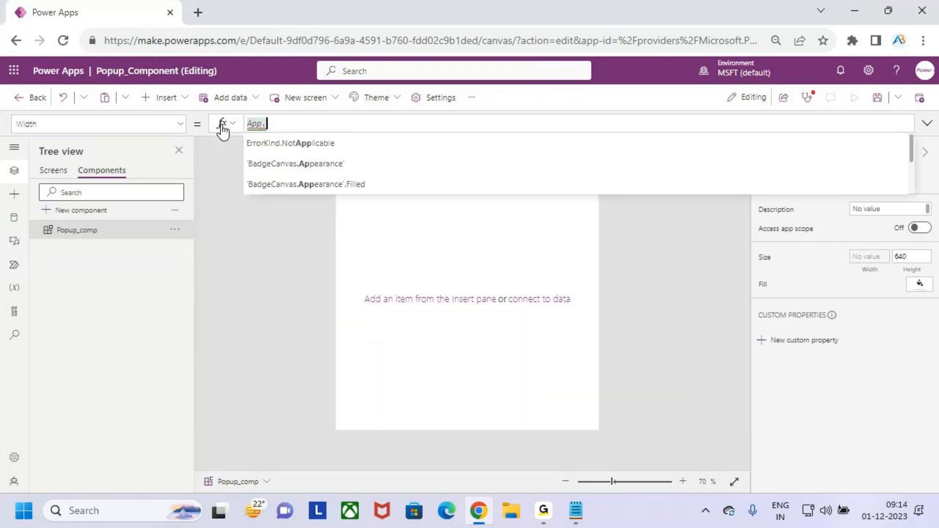
pyautogui.write('t')
pyautogui.press('Tab')
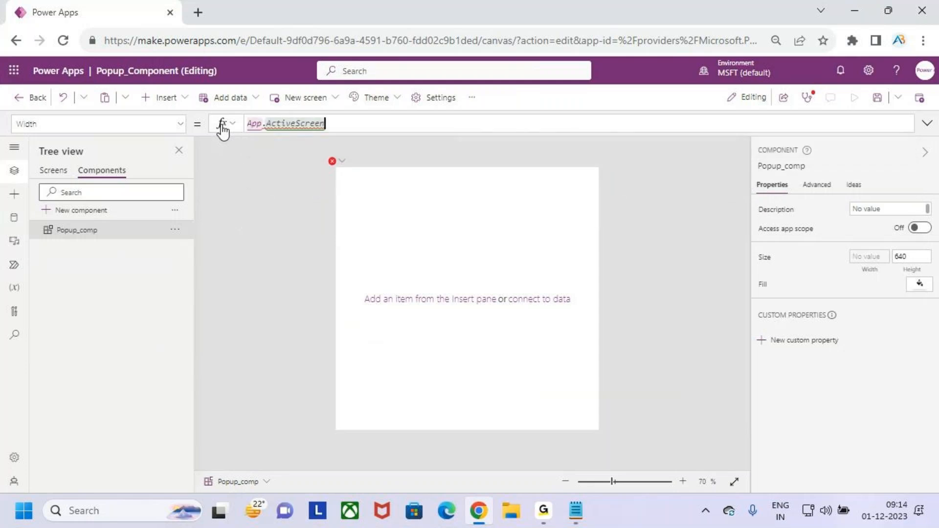
pyautogui.write('.w')
pyautogui.press('Tab')
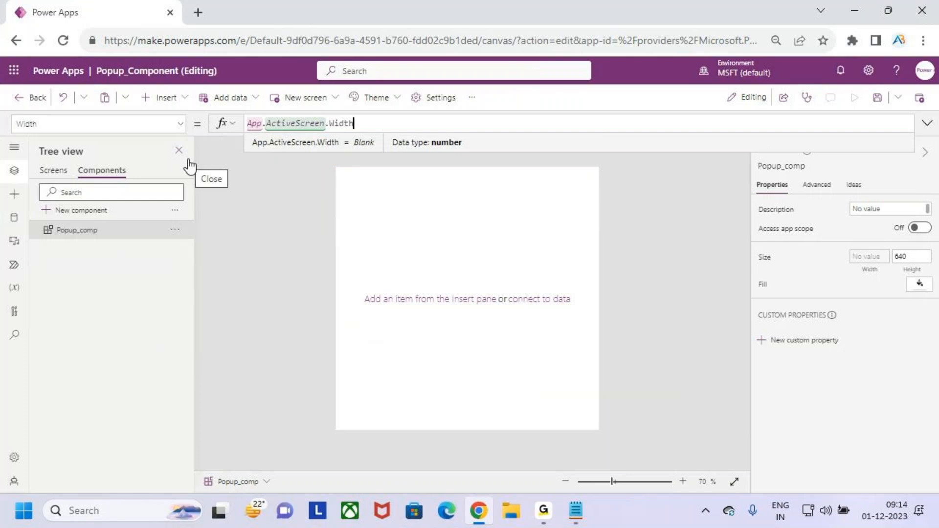
pyautogui.hotkey('ctrl', '2')
pyautogui.moveTo(414, 228); pyautogui.dragTo(434, 205)
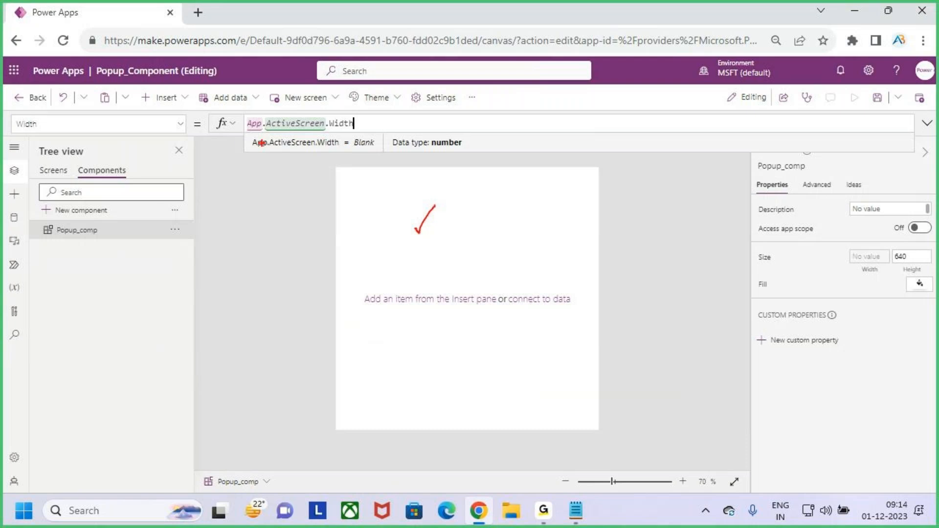
pyautogui.moveTo(266, 132); pyautogui.dragTo(283, 133)
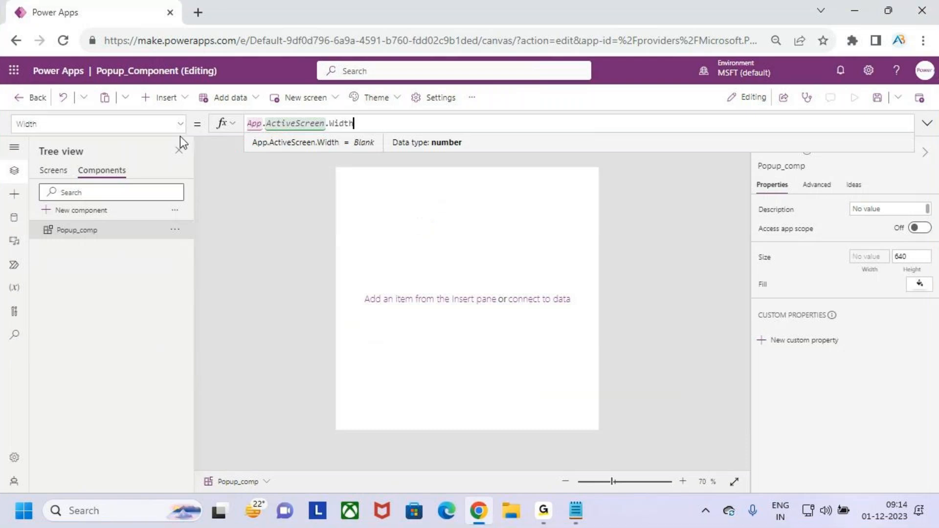
# - Switch between the app's screens and Popup_comp to compare the component's width with Gallery_Screen
pyautogui.click(53, 170)
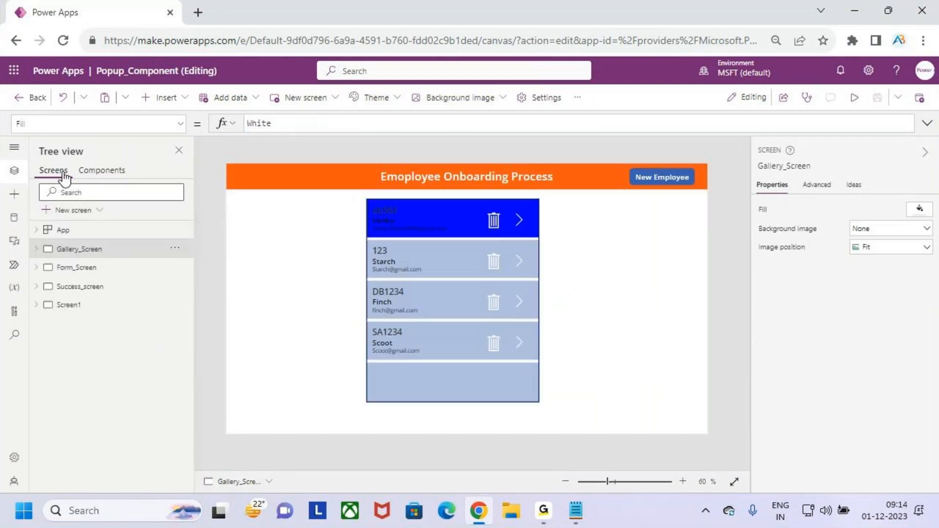
pyautogui.click(98, 172)
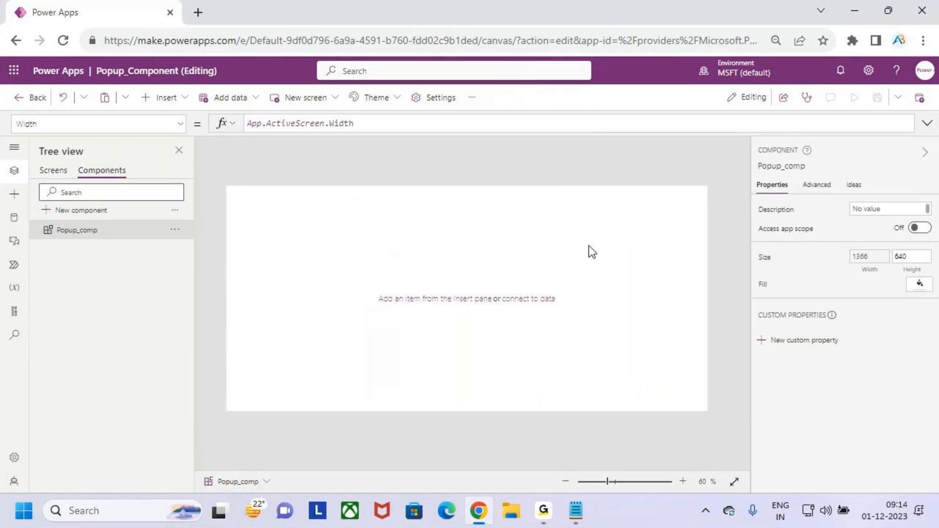
pyautogui.click(52, 171)
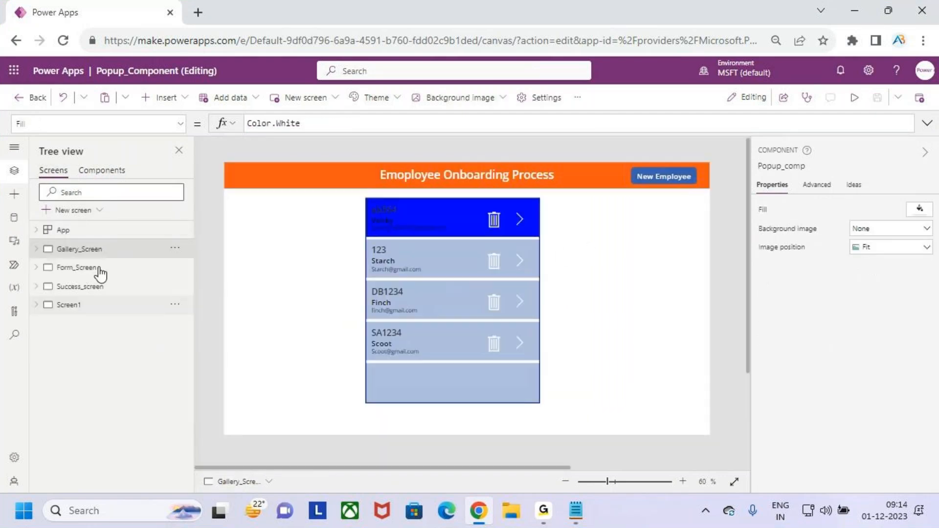
pyautogui.click(116, 171)
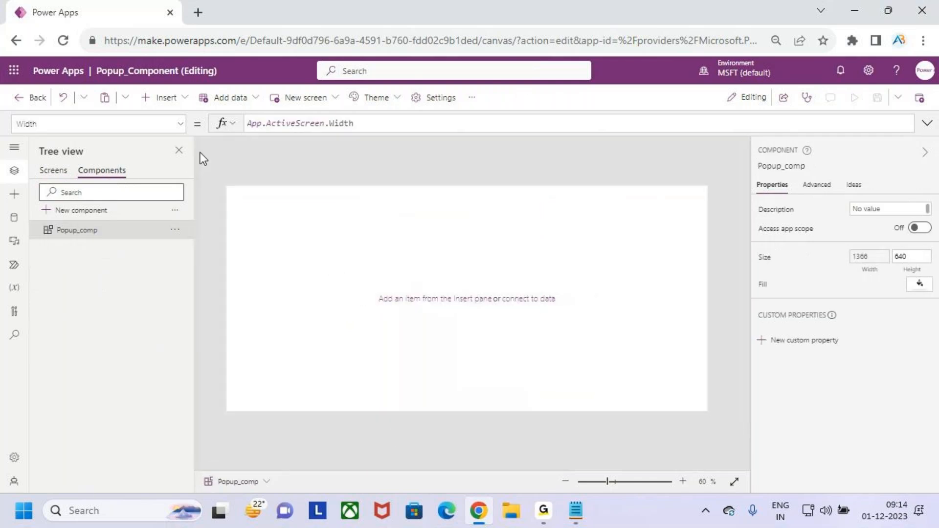
# - Set the Height property of Popup_comp to App.ActiveScreen.Height and refresh the component by switching to the screens and back
pyautogui.click(184, 129)
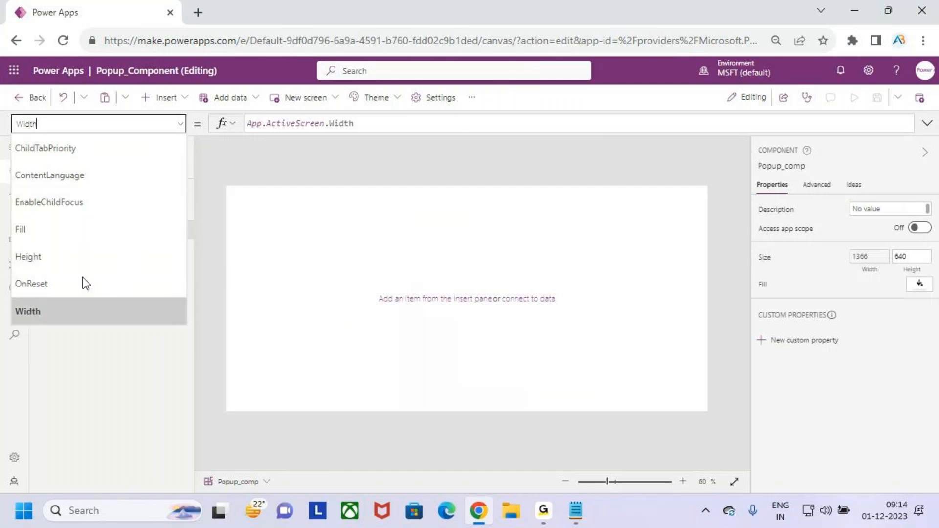
pyautogui.click(119, 264)
pyautogui.moveTo(294, 127); pyautogui.dragTo(246, 127)
pyautogui.write('A')
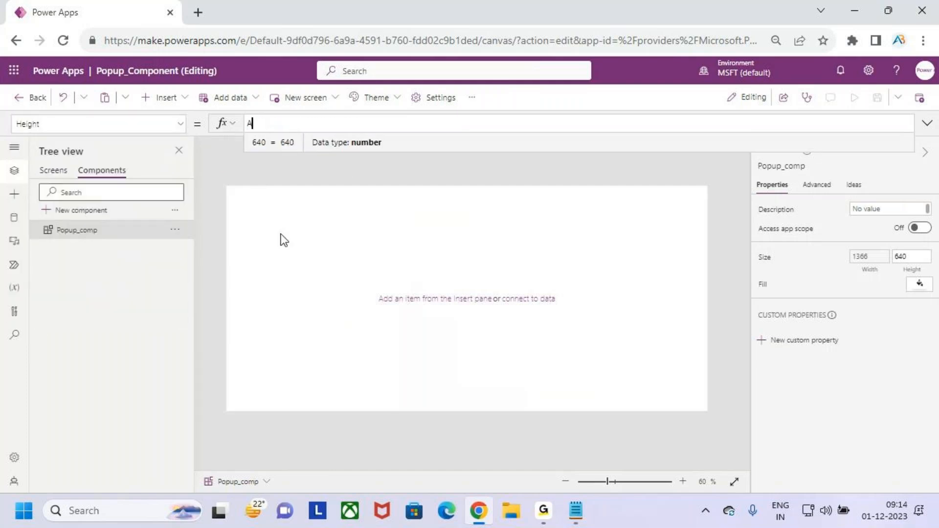
pyautogui.write('pp.ActiveScreen')
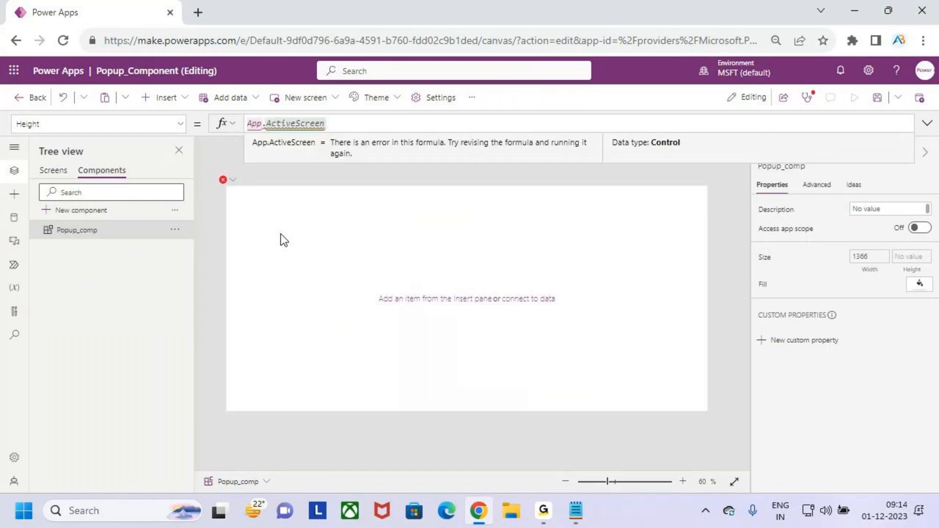
pyautogui.write('.Height')
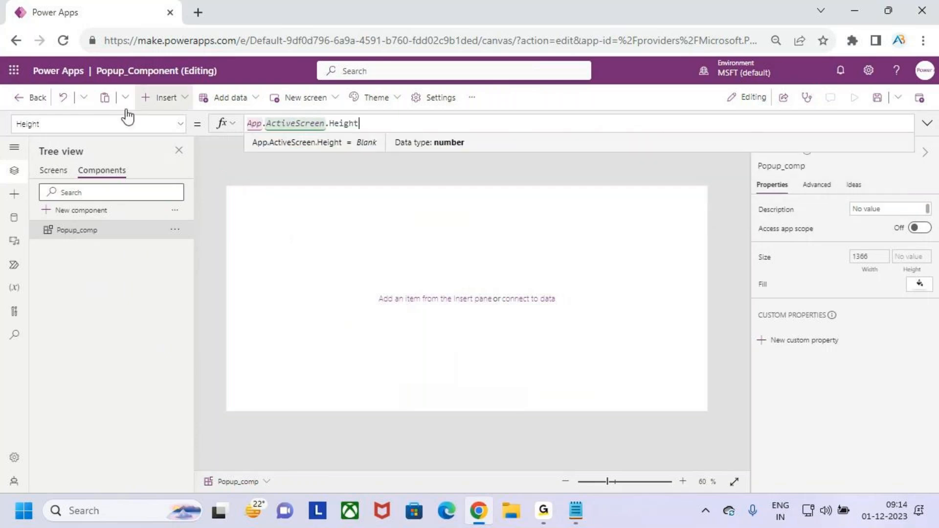
pyautogui.click(47, 171)
pyautogui.click(105, 170)
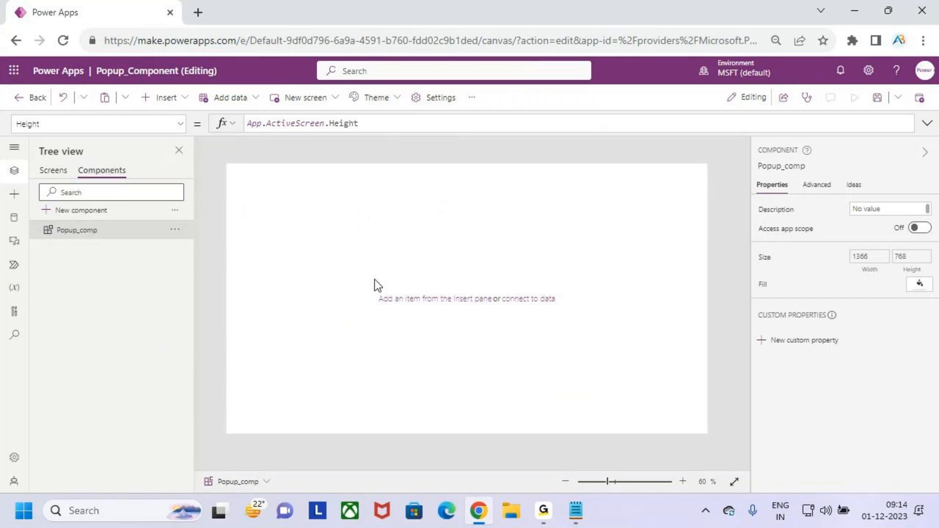
pyautogui.hotkey('ctrl', '2')
pyautogui.moveTo(19, 140); pyautogui.dragTo(49, 135)
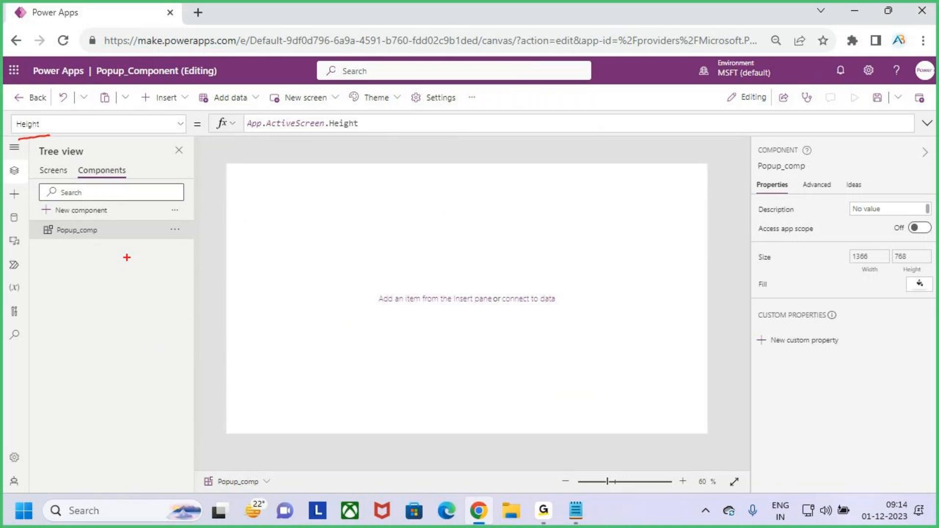
pyautogui.press('Escape')
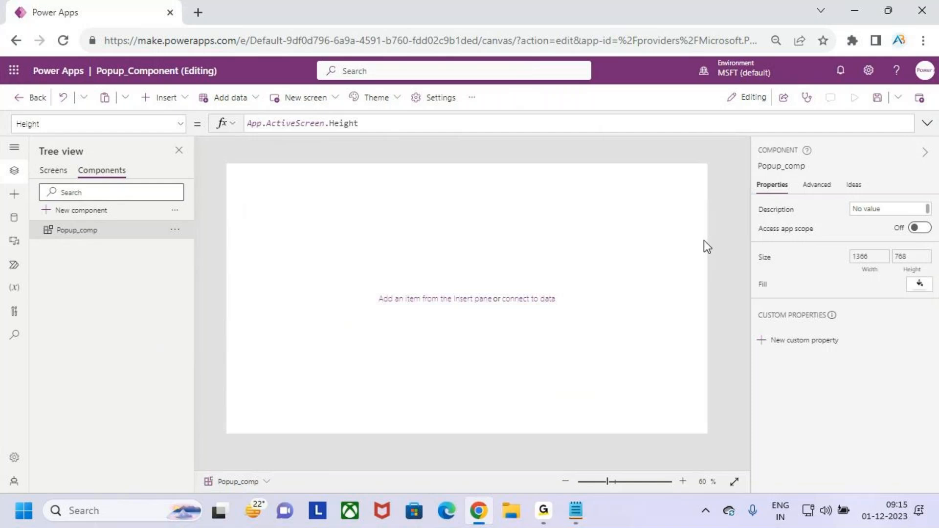
# - Try a custom fill colour of hex 350CED for the Popup_comp component
pyautogui.click(909, 288)
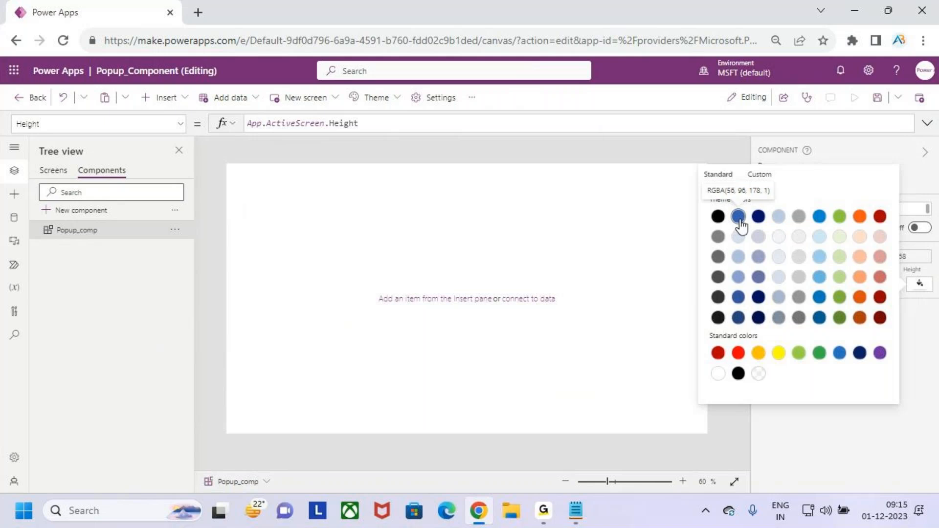
pyautogui.click(760, 175)
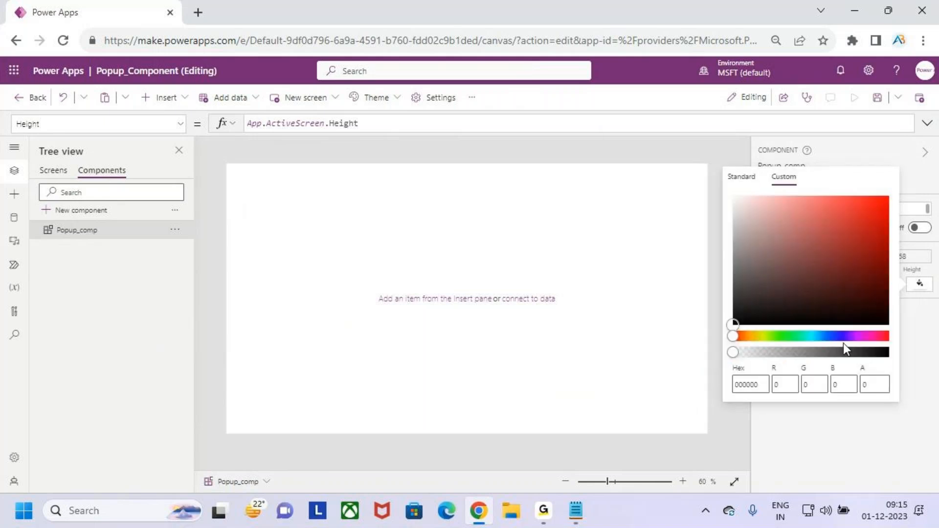
pyautogui.moveTo(732, 338); pyautogui.dragTo(844, 339)
pyautogui.click(882, 204)
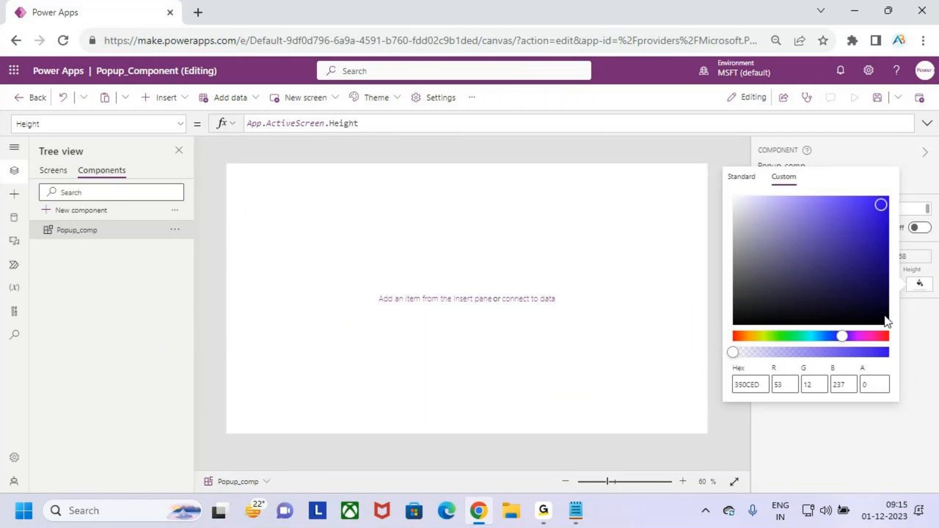
pyautogui.click(923, 361)
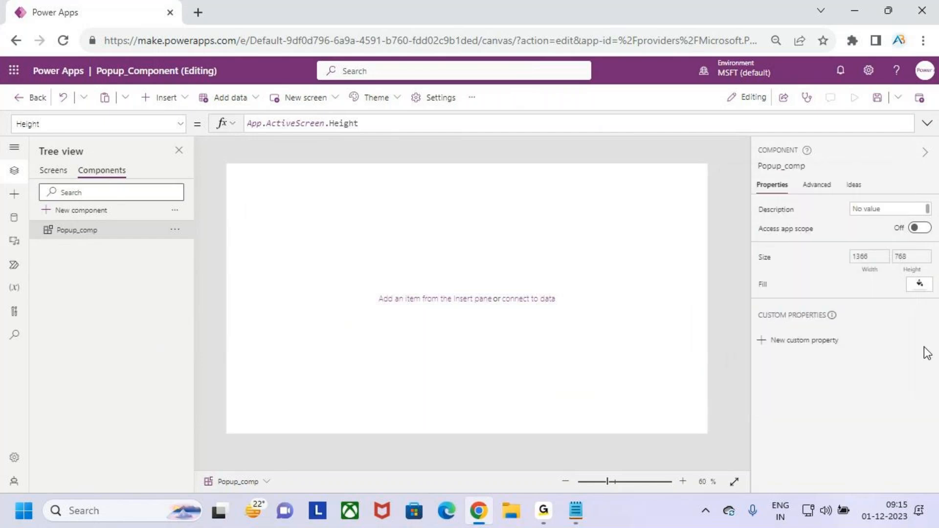
# - Try other custom violet and blue fill shades for the Popup_comp component
pyautogui.click(922, 289)
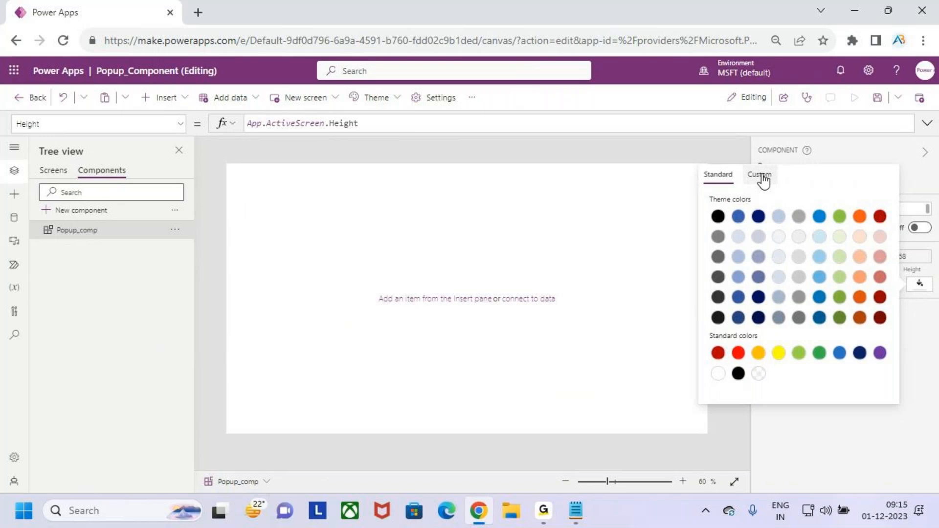
pyautogui.click(762, 177)
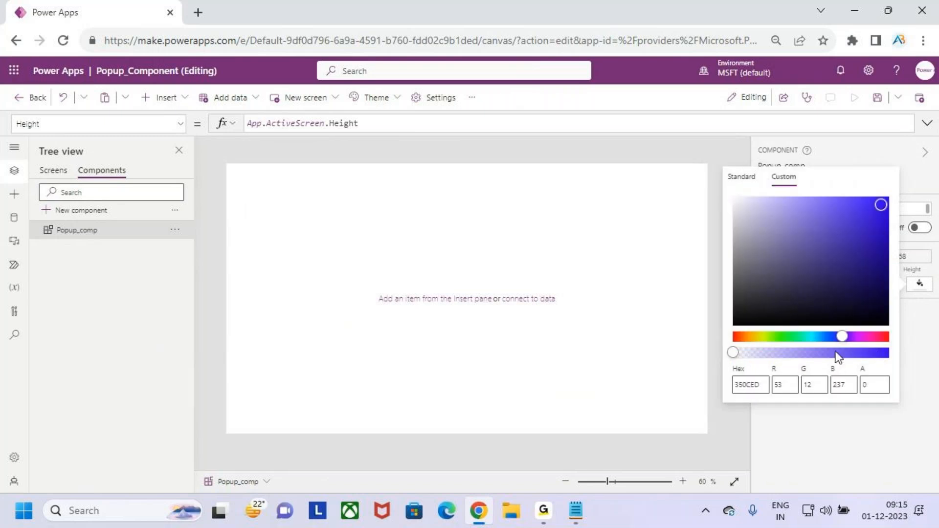
pyautogui.click(849, 338)
pyautogui.click(878, 219)
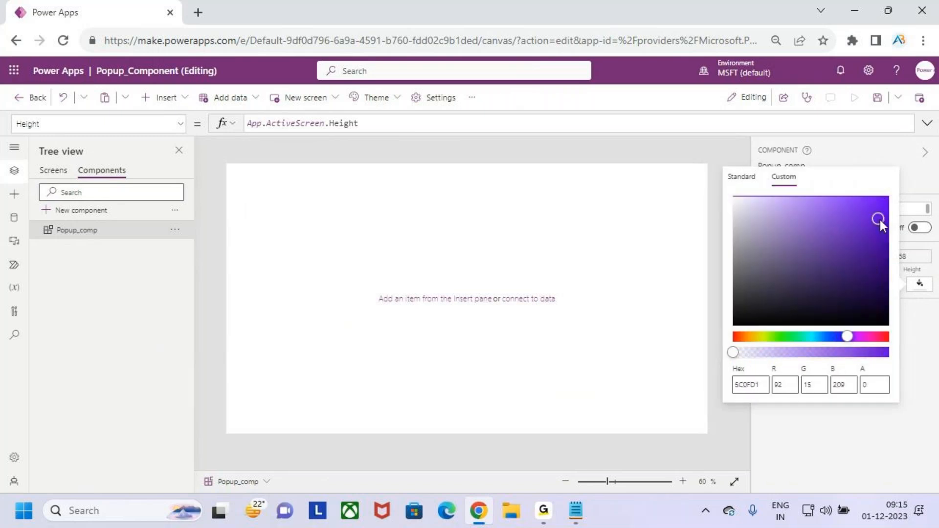
pyautogui.moveTo(882, 218); pyautogui.dragTo(882, 207)
pyautogui.moveTo(847, 339); pyautogui.dragTo(831, 337)
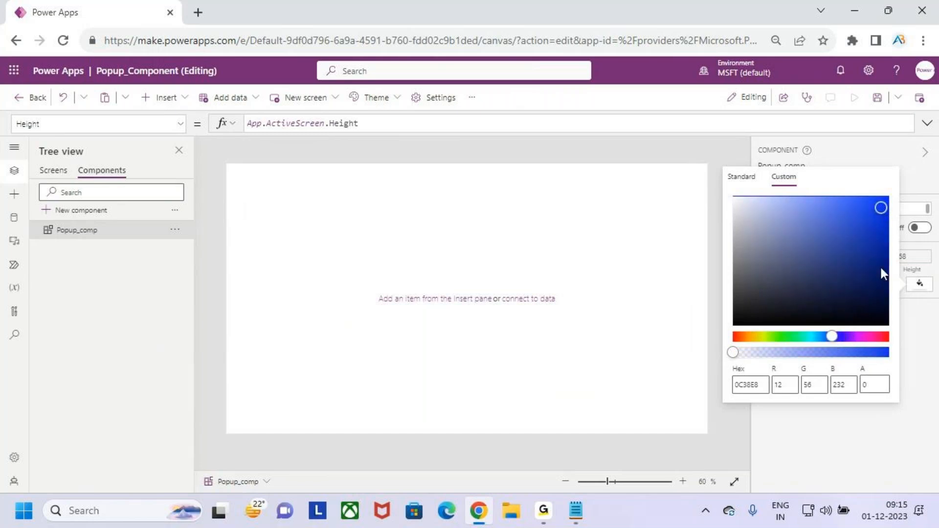
pyautogui.moveTo(882, 210); pyautogui.dragTo(881, 202)
pyautogui.click(928, 360)
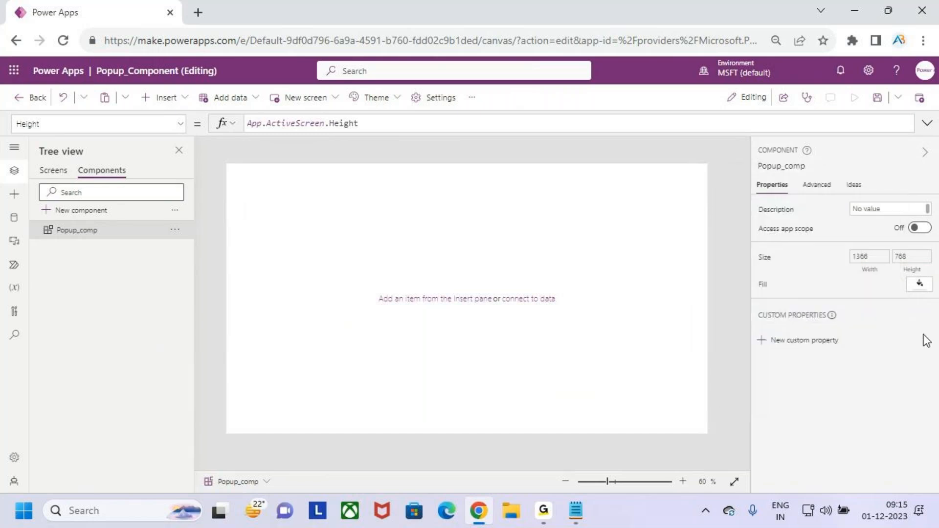
# - Set Popup_comp's Fill to the theme blue with reduced opacity, RGBA(56, 96, 178, 0.3)
pyautogui.click(918, 288)
pyautogui.click(738, 218)
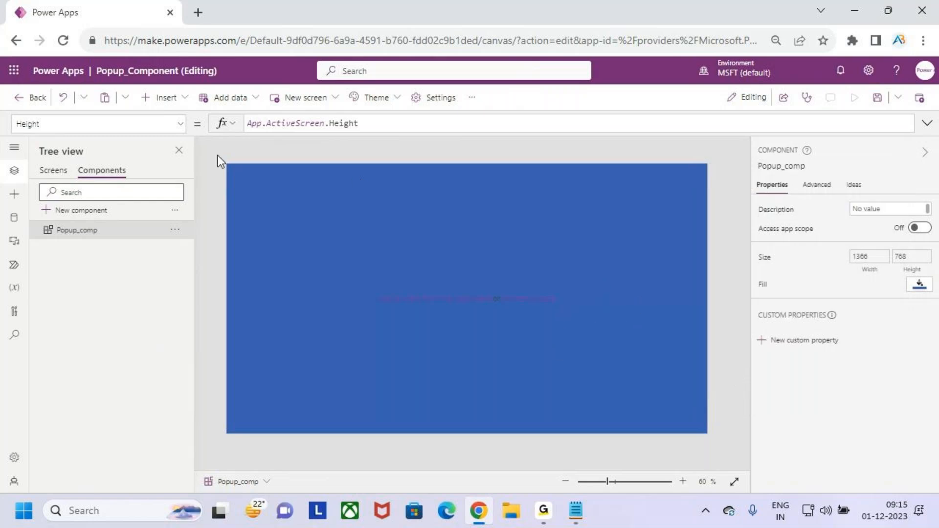
pyautogui.click(763, 286)
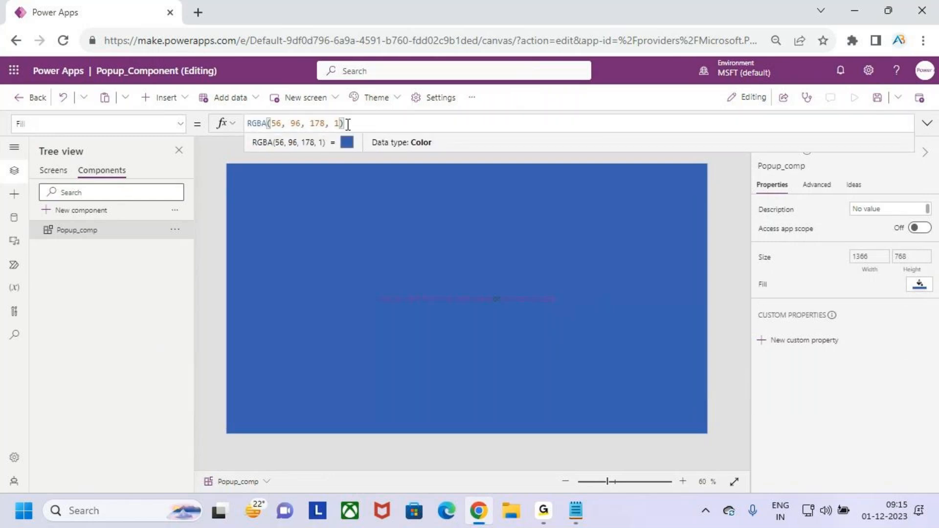
pyautogui.press('BackSpace')
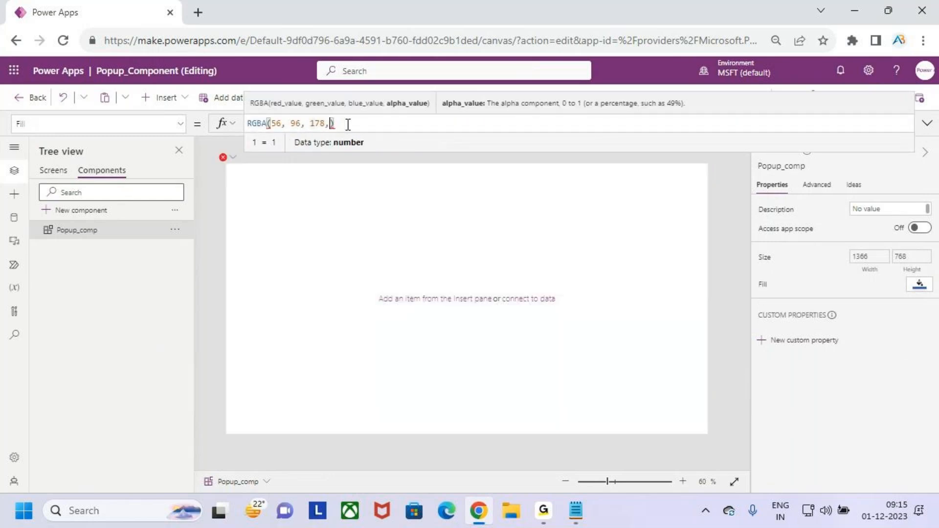
pyautogui.write('0.3')
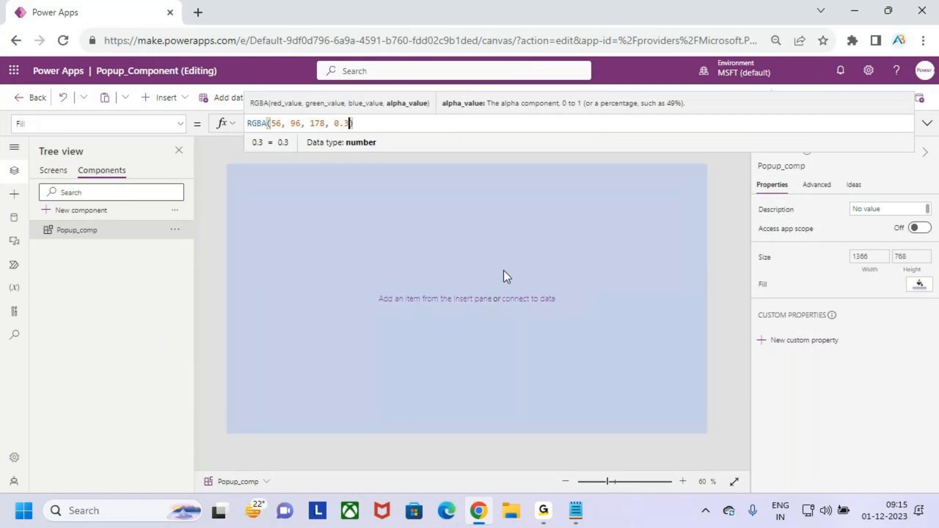
pyautogui.press('BackSpace')
pyautogui.write('5')
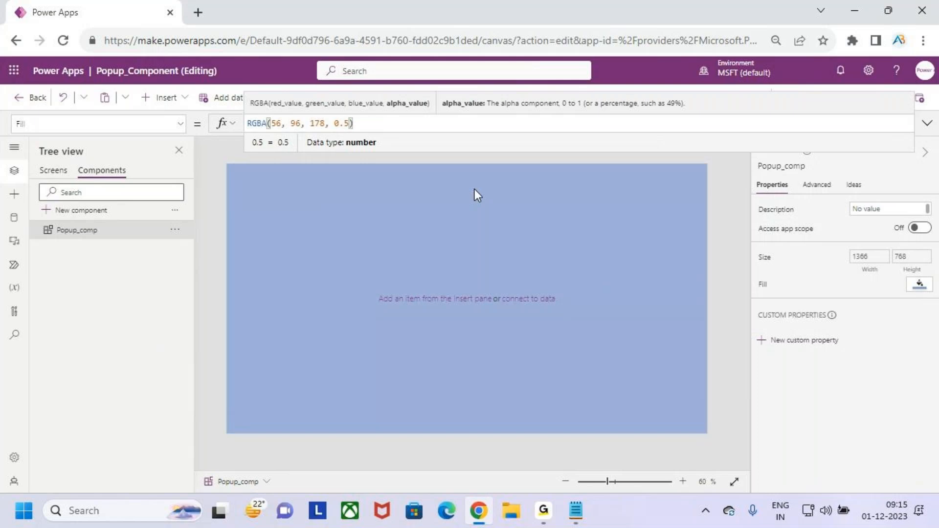
pyautogui.press('BackSpace')
pyautogui.write('3')
pyautogui.click(598, 217)
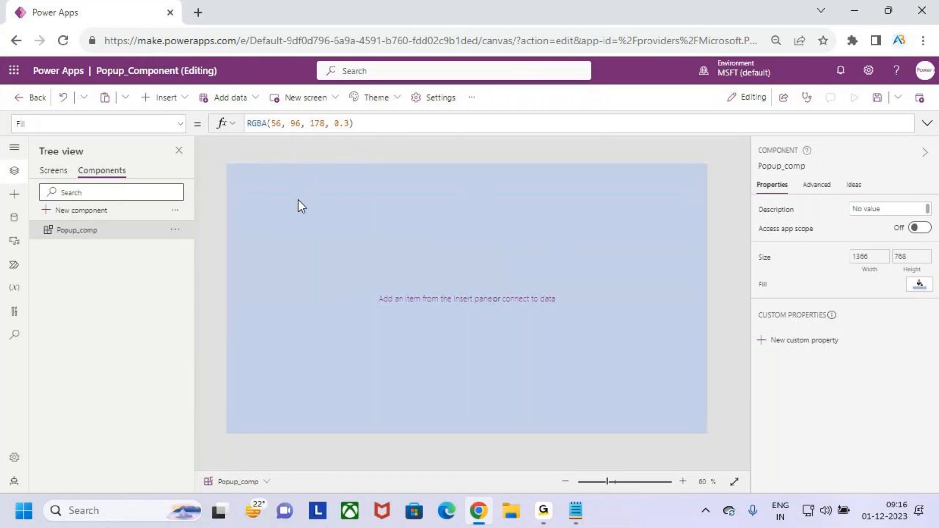
# - Insert a rectangle about 664 wide and 276 high near the middle of Popup_comp, at about X 363, Y 207
pyautogui.click(166, 98)
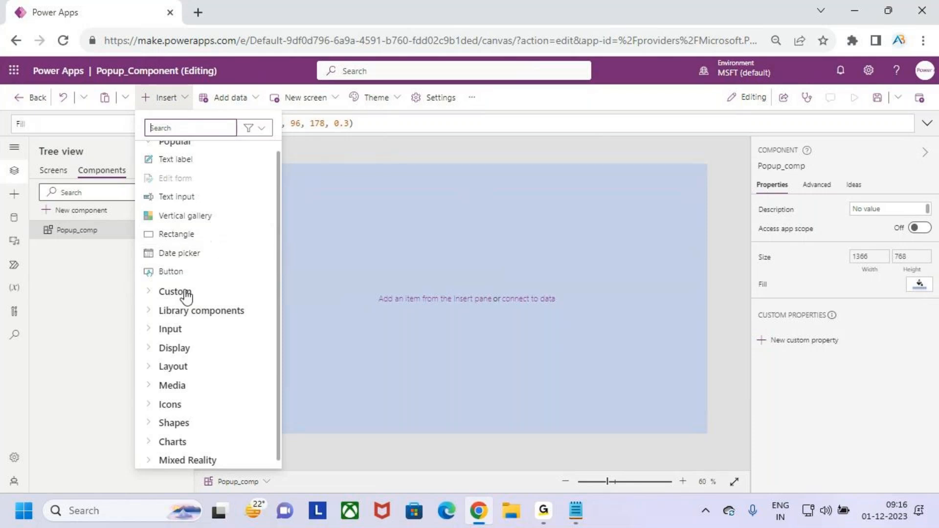
pyautogui.click(204, 234)
pyautogui.moveTo(274, 203); pyautogui.dragTo(598, 325)
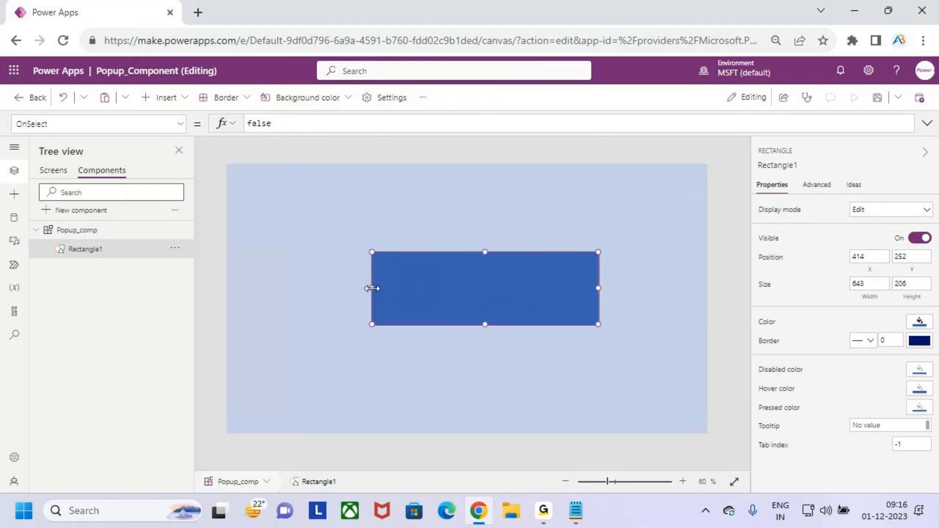
pyautogui.moveTo(372, 288); pyautogui.dragTo(365, 288)
pyautogui.moveTo(481, 325); pyautogui.dragTo(475, 297)
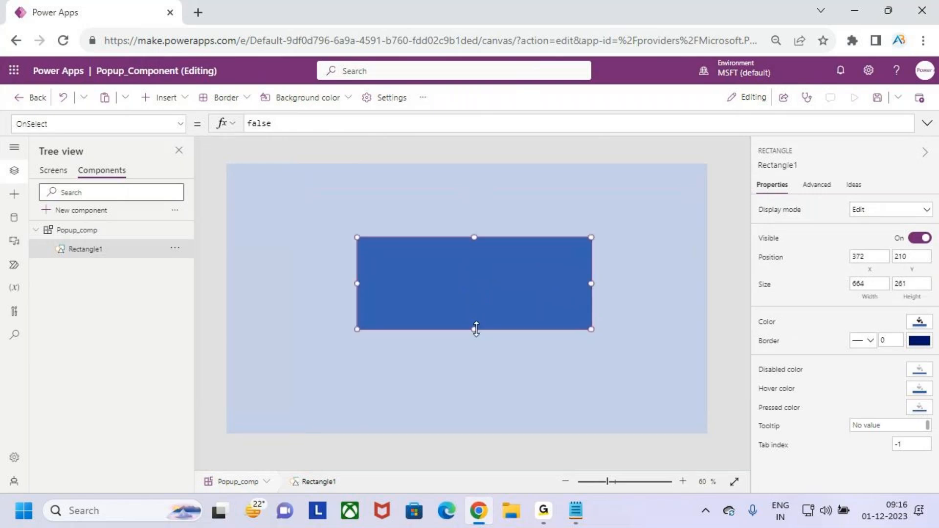
pyautogui.moveTo(476, 329); pyautogui.dragTo(476, 334)
pyautogui.moveTo(445, 303); pyautogui.dragTo(453, 302)
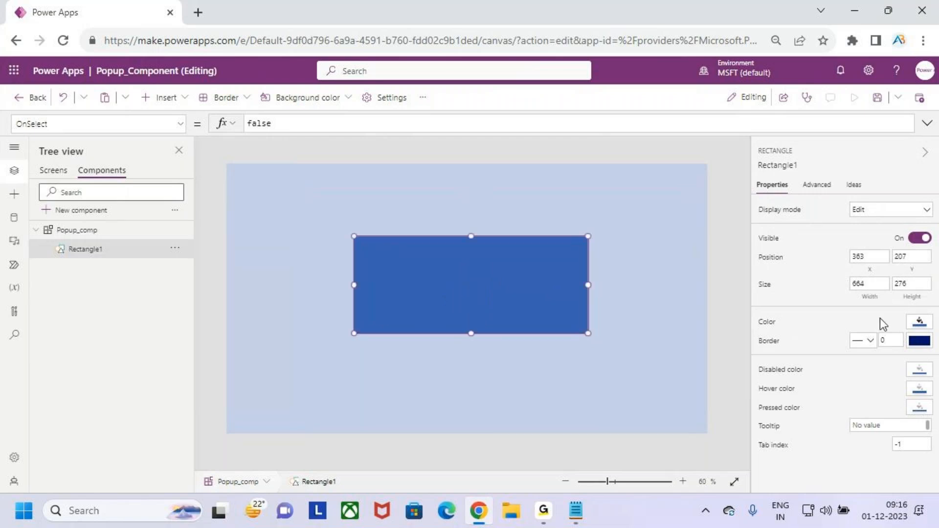
# - Set the rectangle's colour to white, RGBA(255, 255, 255, 1)
pyautogui.click(920, 324)
pyautogui.click(718, 411)
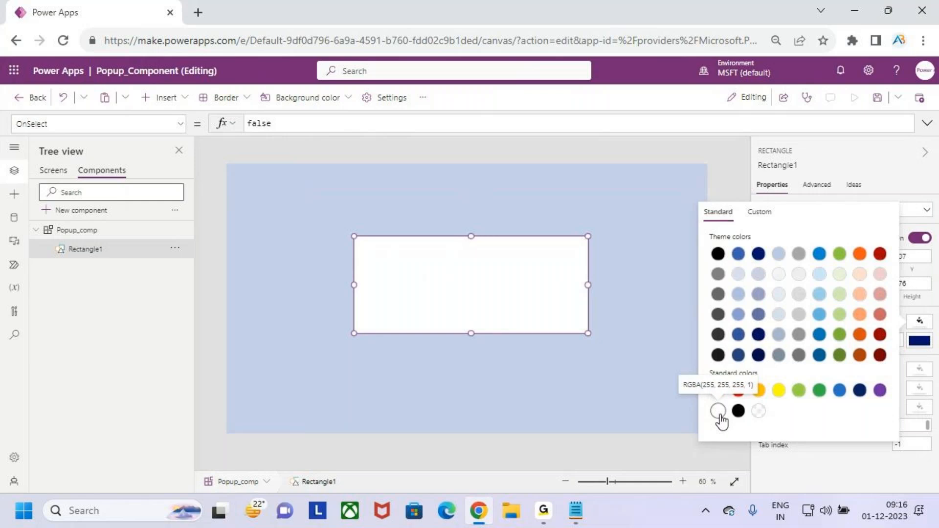
pyautogui.click(528, 300)
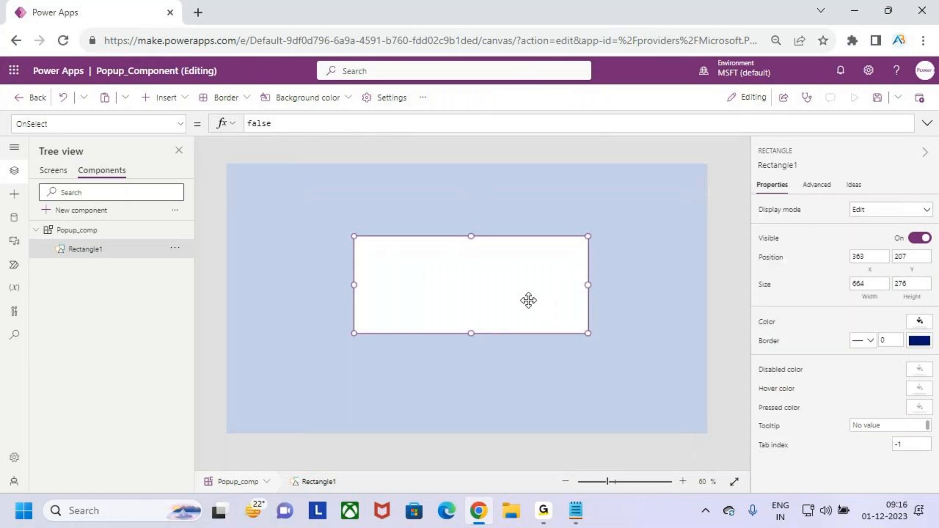
pyautogui.click(589, 368)
pyautogui.click(545, 301)
# - Insert a text label across the upper edge of the white rectangle, about 664 wide and 68 high
pyautogui.click(187, 102)
pyautogui.click(189, 169)
pyautogui.moveTo(274, 185); pyautogui.dragTo(588, 262)
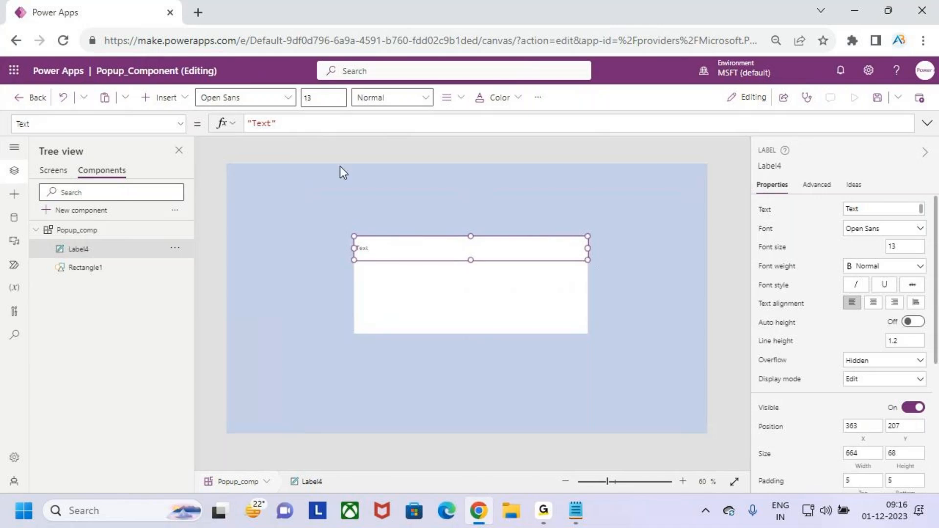
# - Format the upper label as bold with font size 22
pyautogui.click(379, 98)
pyautogui.click(387, 118)
pyautogui.click(324, 98)
pyautogui.press('BackSpace')
pyautogui.write('22')
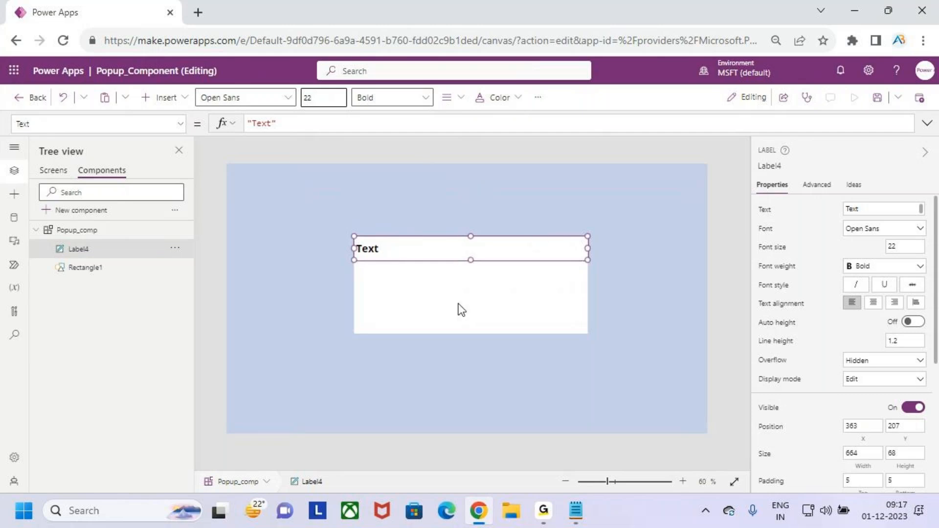
# - Set the upper label's text to Popup Header and slightly reduce the label's height
pyautogui.doubleClick(374, 251)
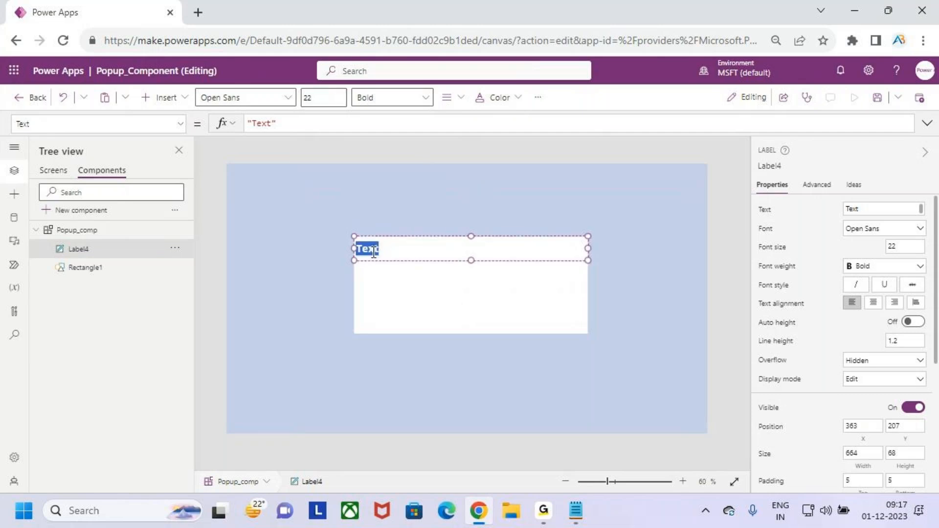
pyautogui.write('O')
pyautogui.press('BackSpace')
pyautogui.write('P')
pyautogui.press('BackSpace')
pyautogui.write('Popup')
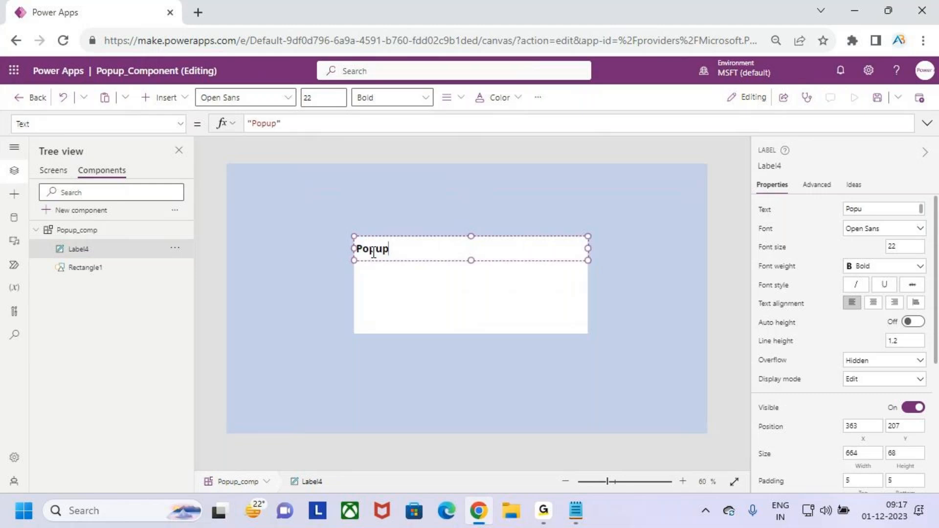
pyautogui.write(' Header')
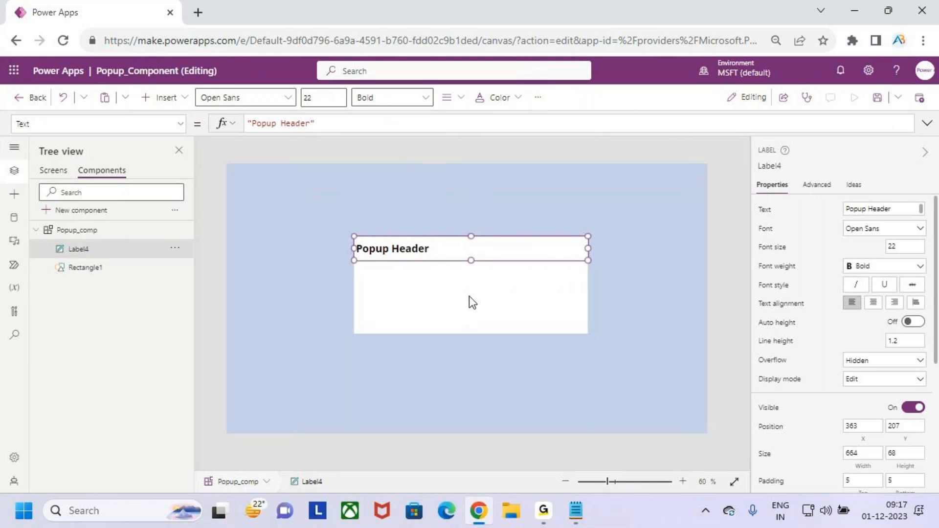
pyautogui.click(436, 286)
pyautogui.click(321, 188)
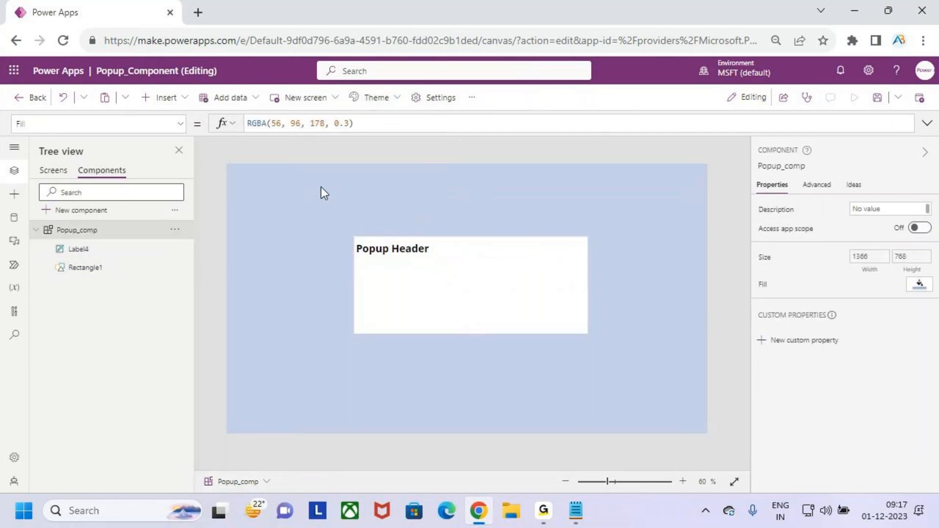
pyautogui.click(437, 245)
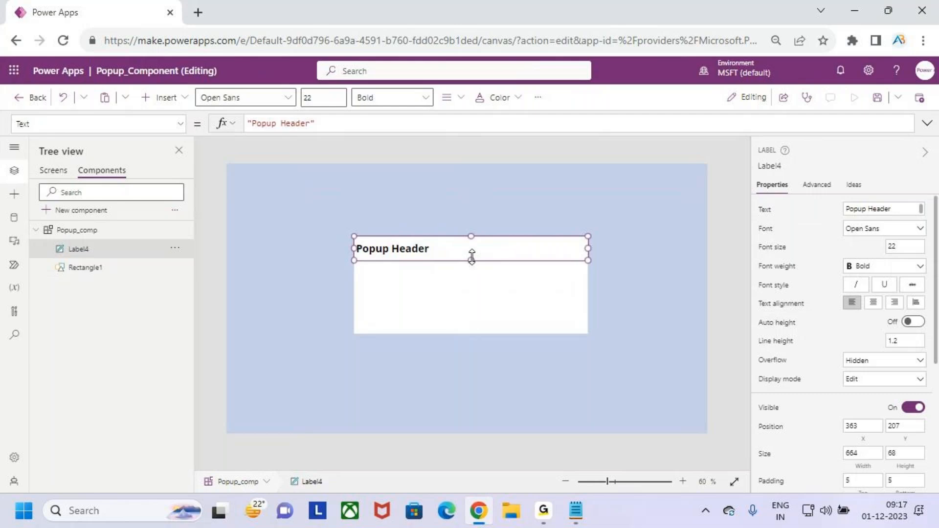
pyautogui.click(465, 289)
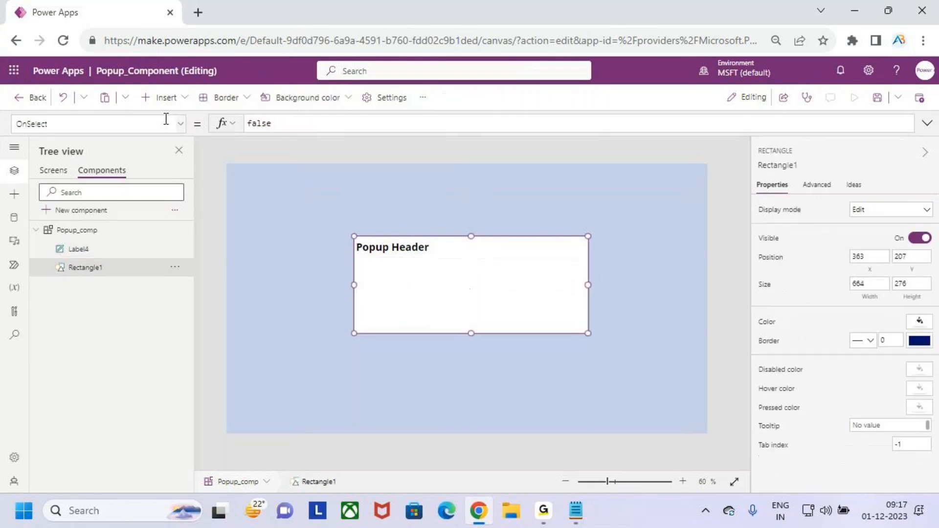
# - Insert a second text label below the header, spanning the rectangle's width, about 664 wide and 53 high
pyautogui.click(173, 100)
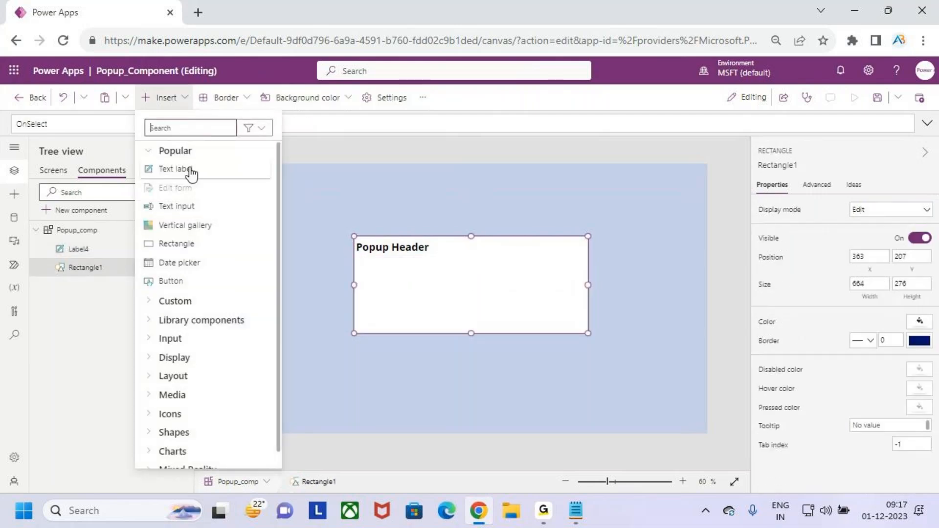
pyautogui.click(178, 171)
pyautogui.moveTo(273, 186); pyautogui.dragTo(588, 288)
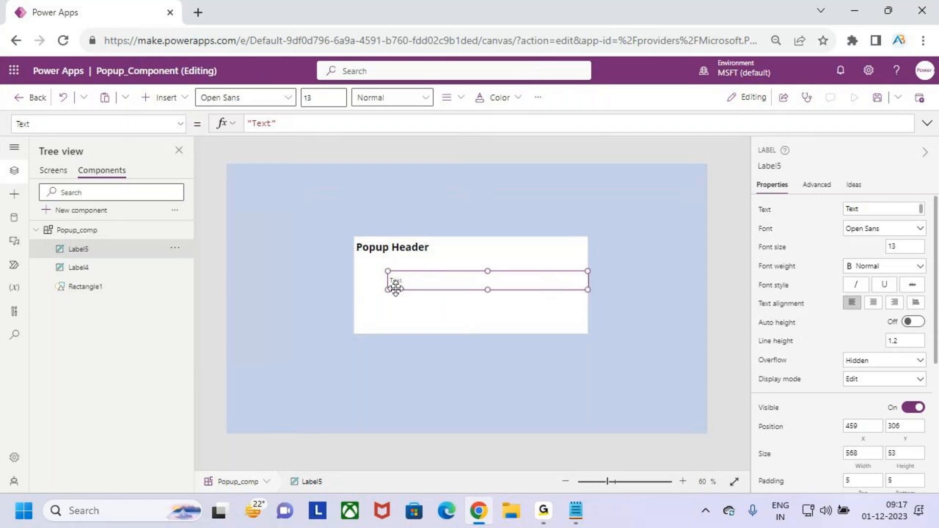
pyautogui.moveTo(388, 290); pyautogui.dragTo(354, 290)
# - Format the second label with font size 18, Semibold weight and centred text
pyautogui.click(323, 100)
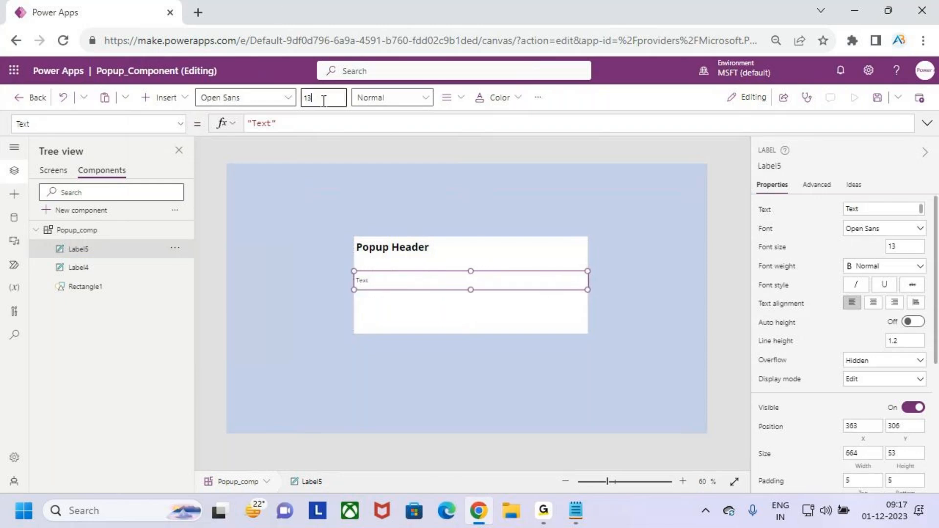
pyautogui.write('8')
pyautogui.click(376, 99)
pyautogui.click(389, 118)
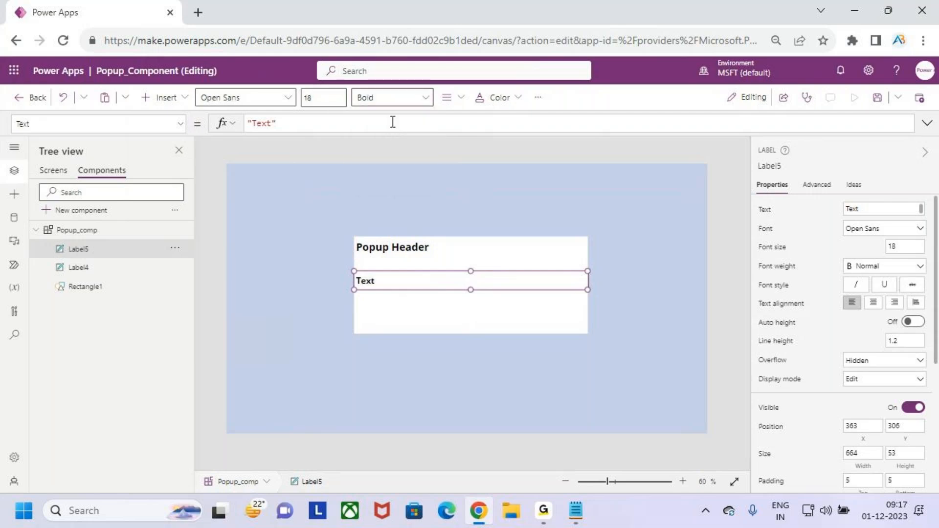
pyautogui.click(387, 99)
pyautogui.click(389, 138)
pyautogui.click(459, 103)
pyautogui.click(481, 142)
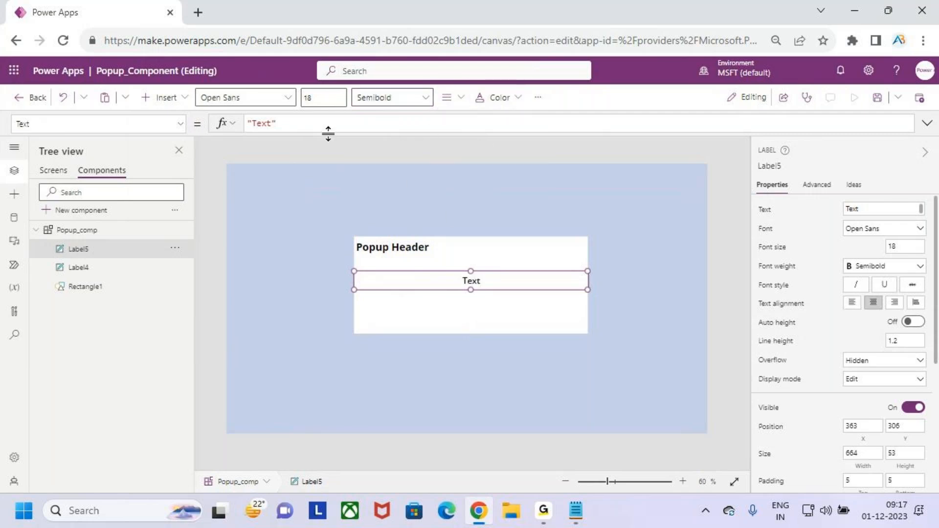
# - Set the second label's text to Popup Description
pyautogui.click(270, 123)
pyautogui.moveTo(271, 123); pyautogui.dragTo(254, 124)
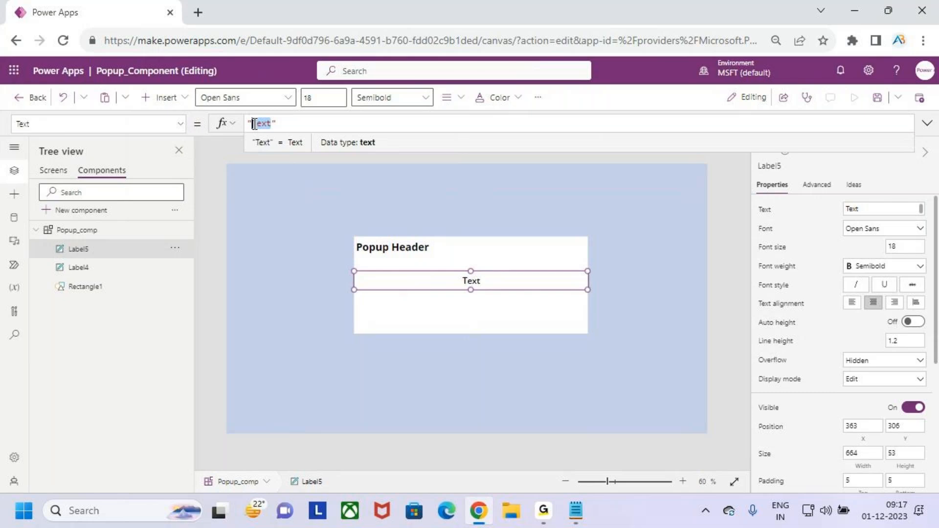
pyautogui.press('BackSpace')
pyautogui.write('Popup De')
pyautogui.write('scrip')
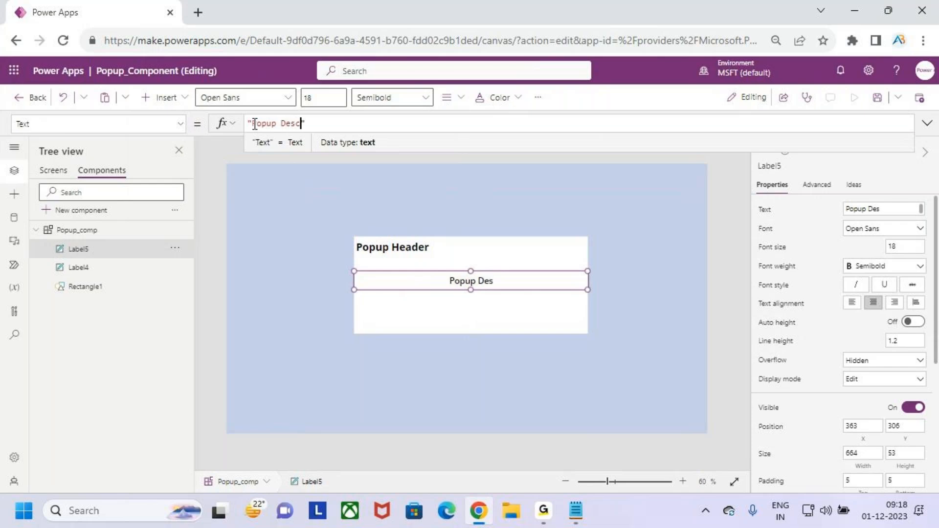
pyautogui.write('tion')
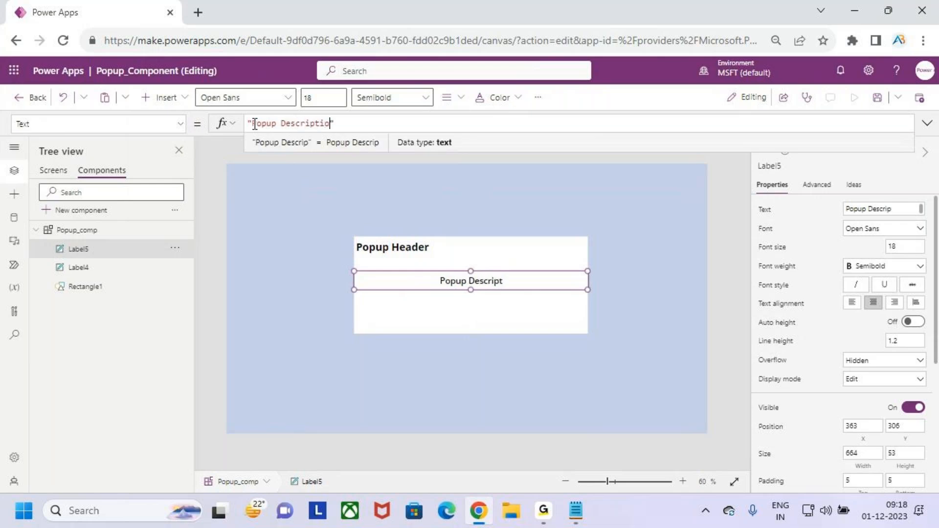
pyautogui.click(483, 310)
pyautogui.click(335, 157)
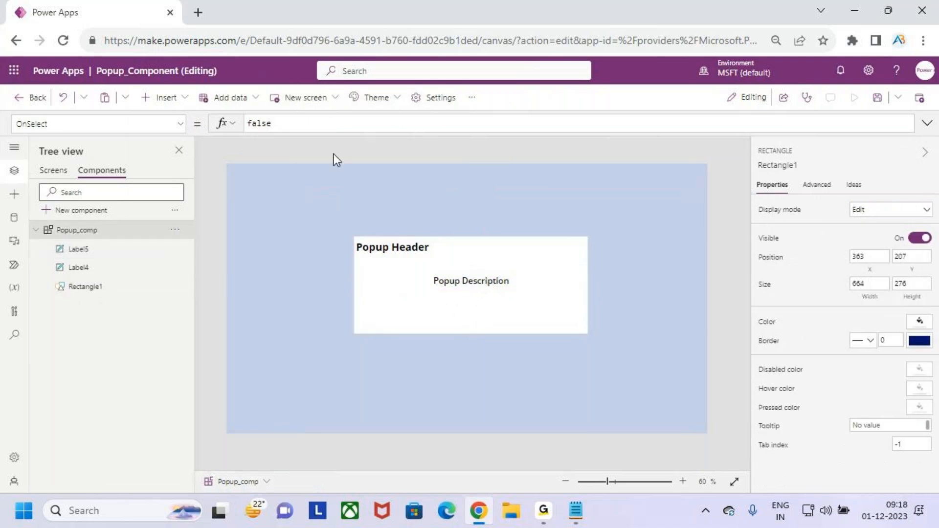
# - Reposition the description label vertically within the white box, to about Y 304
pyautogui.click(472, 280)
pyautogui.moveTo(473, 280); pyautogui.dragTo(472, 275)
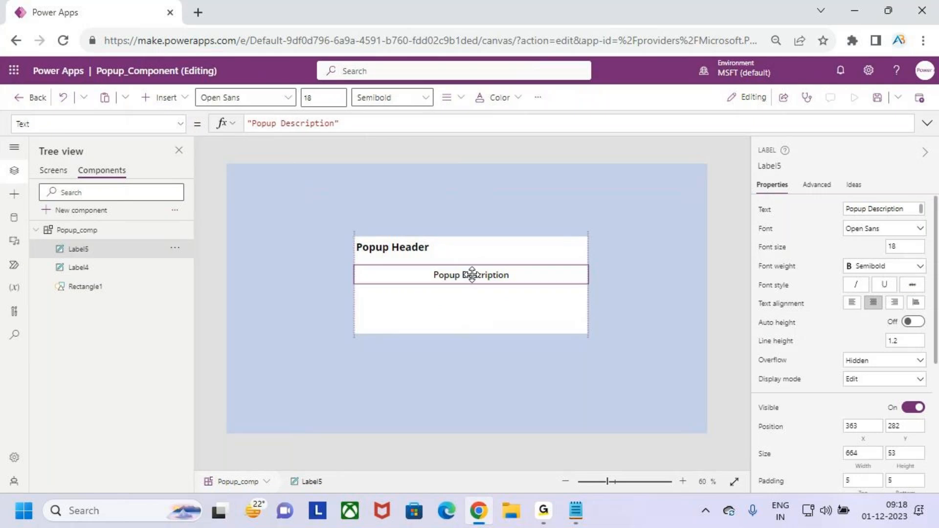
pyautogui.click(471, 303)
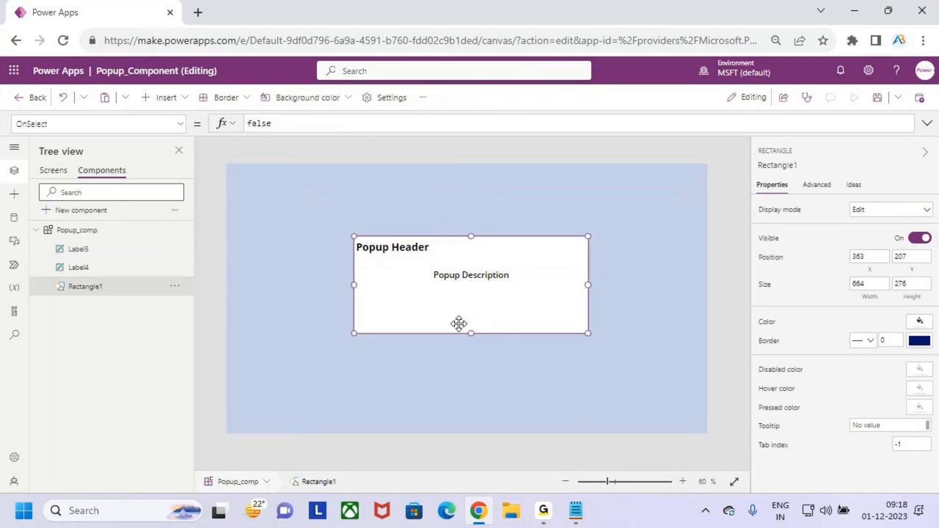
pyautogui.click(395, 228)
pyautogui.click(459, 276)
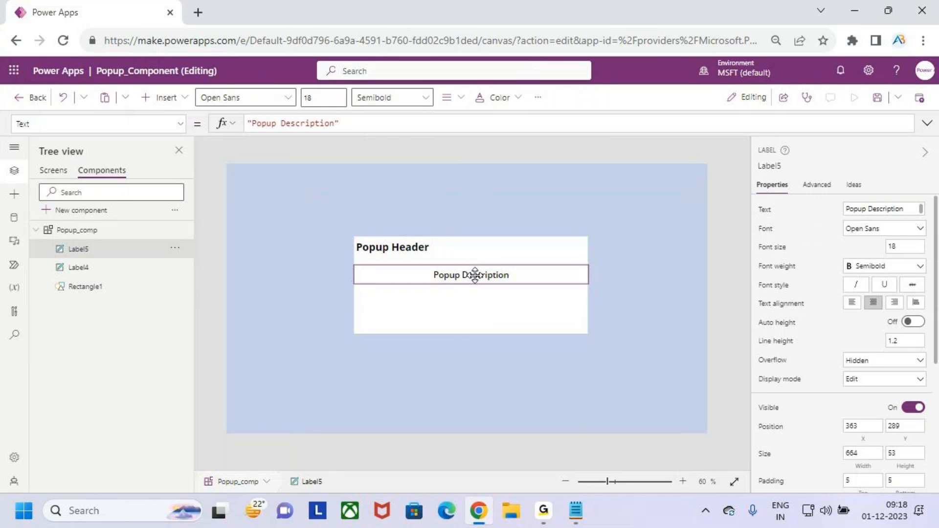
pyautogui.moveTo(475, 276); pyautogui.dragTo(475, 277)
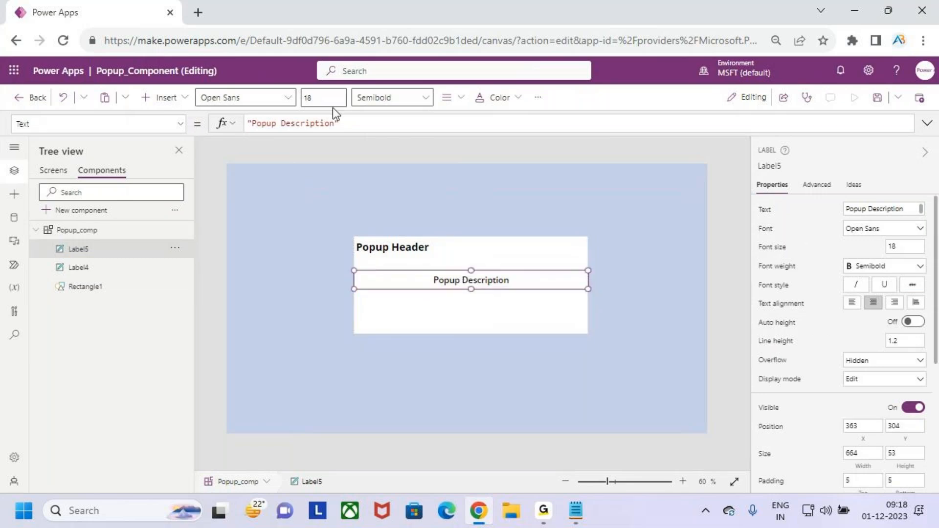
# - Try font size 20 on the description label and restore it to 18
pyautogui.click(331, 98)
pyautogui.press('BackSpace')
pyautogui.press('BackSpace')
pyautogui.write('20')
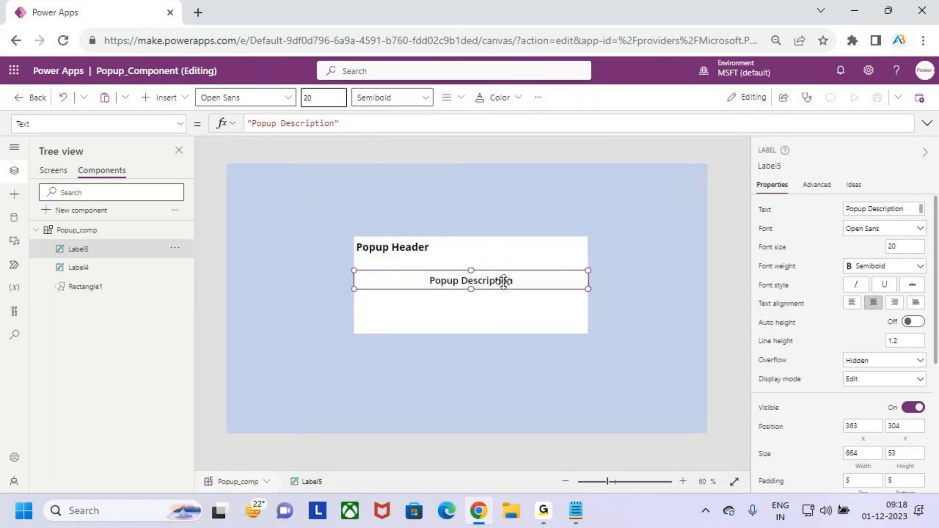
pyautogui.press('BackSpace')
pyautogui.press('BackSpace')
pyautogui.write('18')
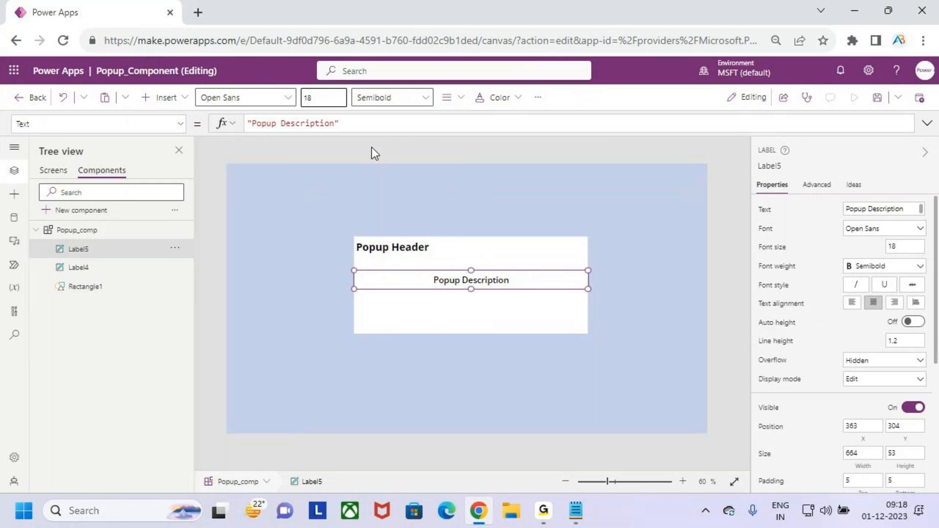
# - Insert a button below the description in the white box and size it to about 121 wide and 40 high
pyautogui.click(425, 313)
pyautogui.click(182, 100)
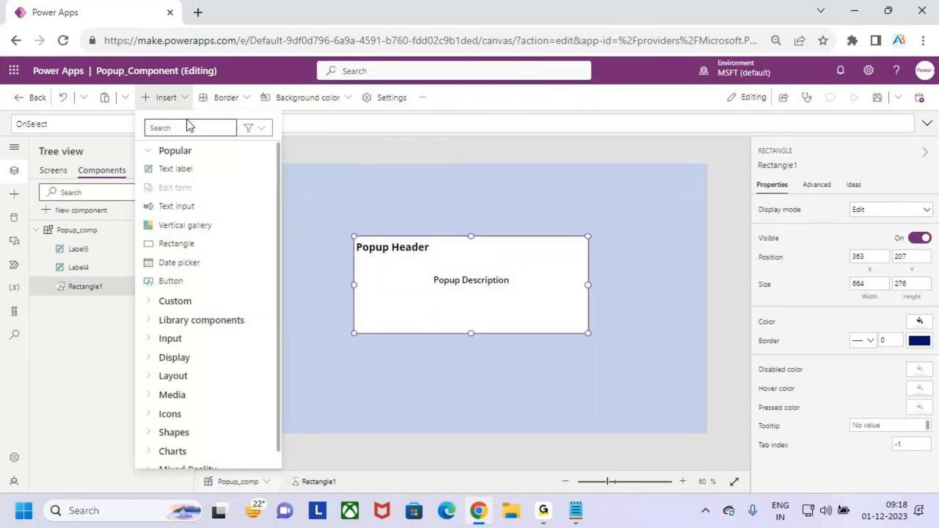
pyautogui.click(171, 100)
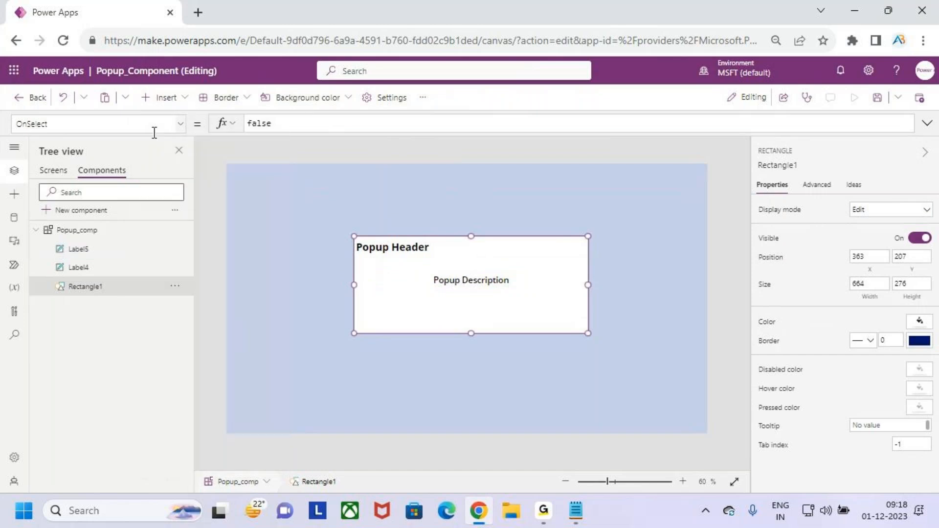
pyautogui.click(182, 101)
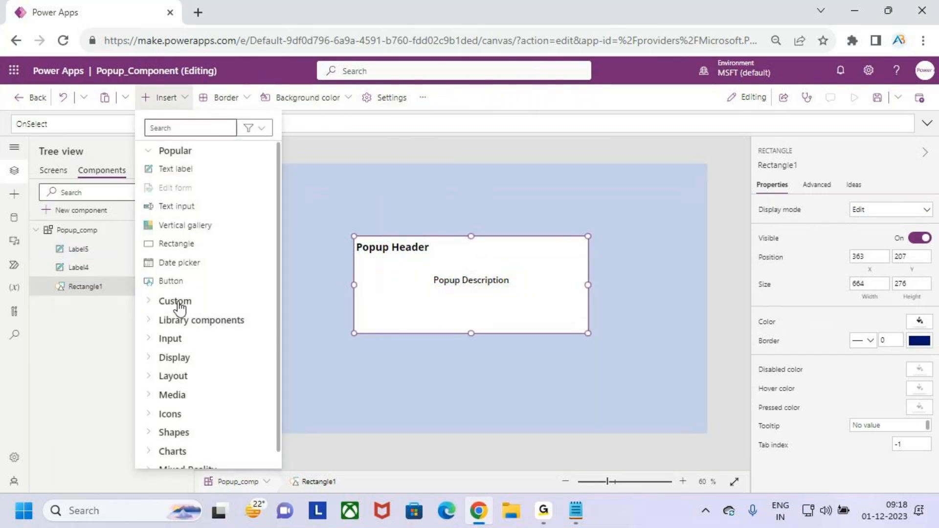
pyautogui.click(215, 282)
pyautogui.click(289, 186)
pyautogui.moveTo(287, 185); pyautogui.dragTo(432, 310)
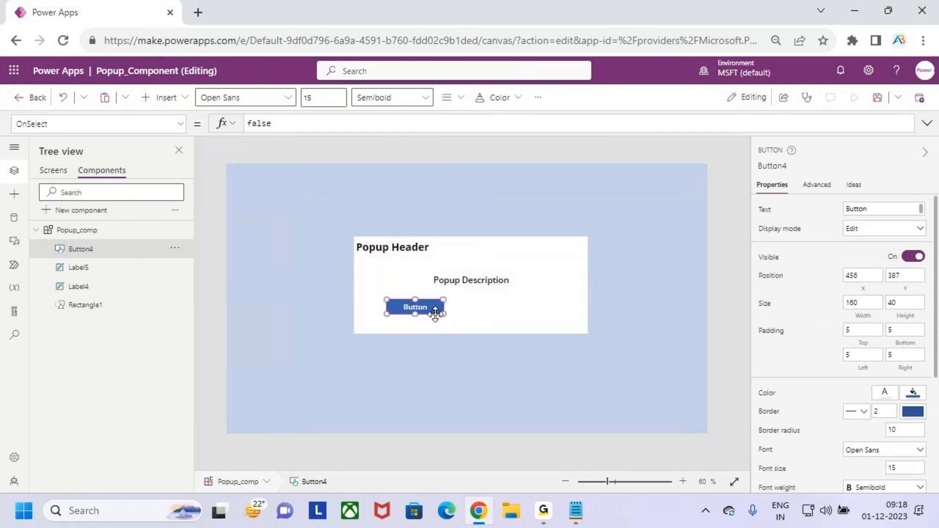
pyautogui.scroll(3, 431, 308)
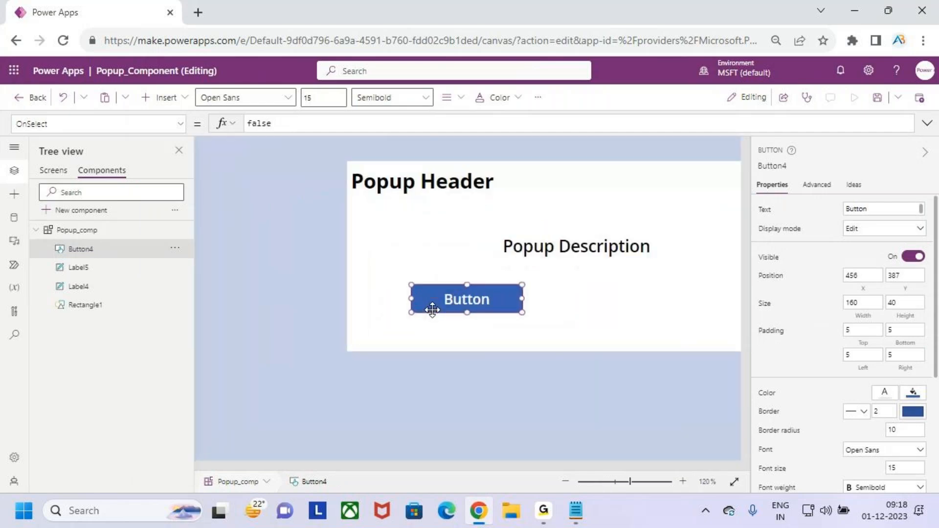
pyautogui.moveTo(520, 299); pyautogui.dragTo(474, 306)
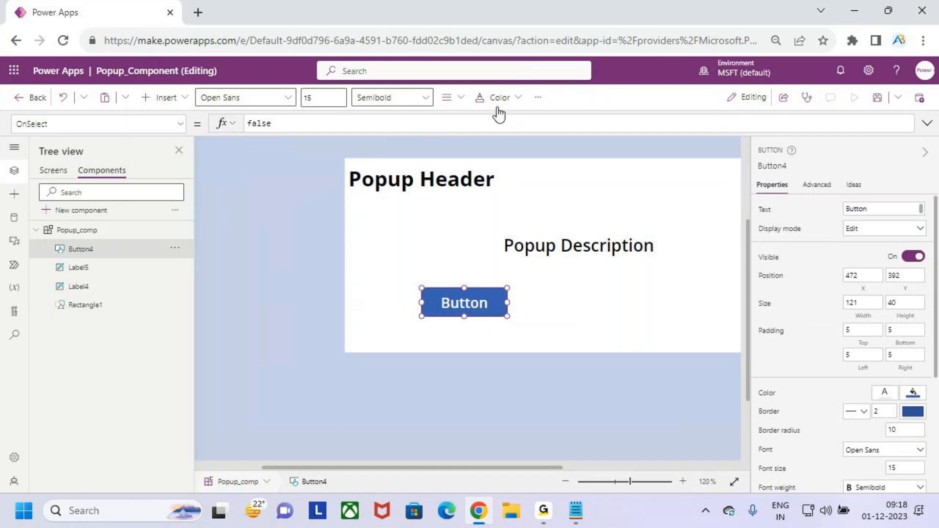
# - Set the new button's fill colour to the standard green
pyautogui.scroll(-1, 900, 325)
pyautogui.scroll(-1, 899, 325)
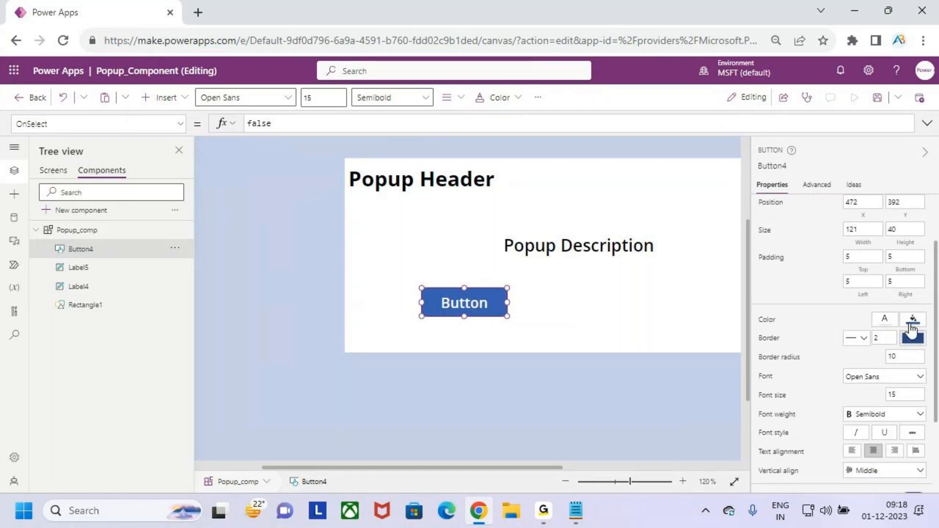
pyautogui.click(912, 338)
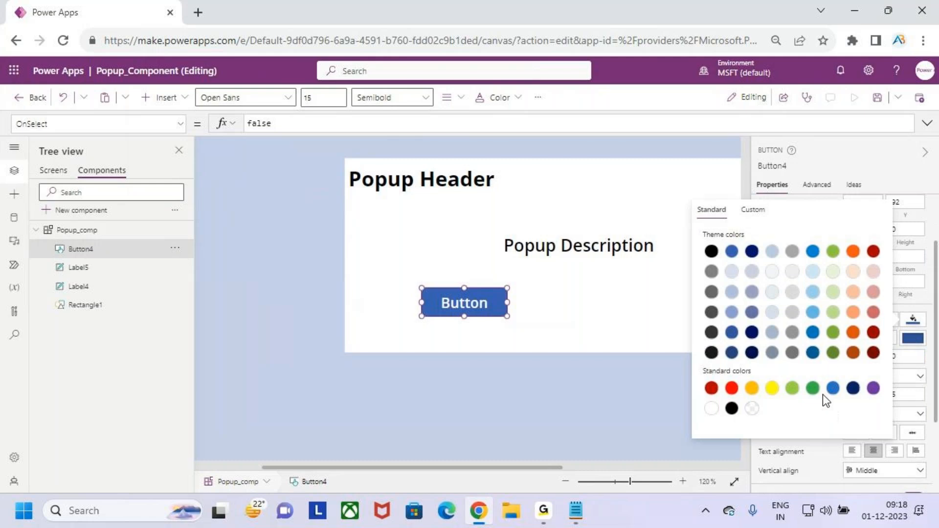
pyautogui.click(812, 388)
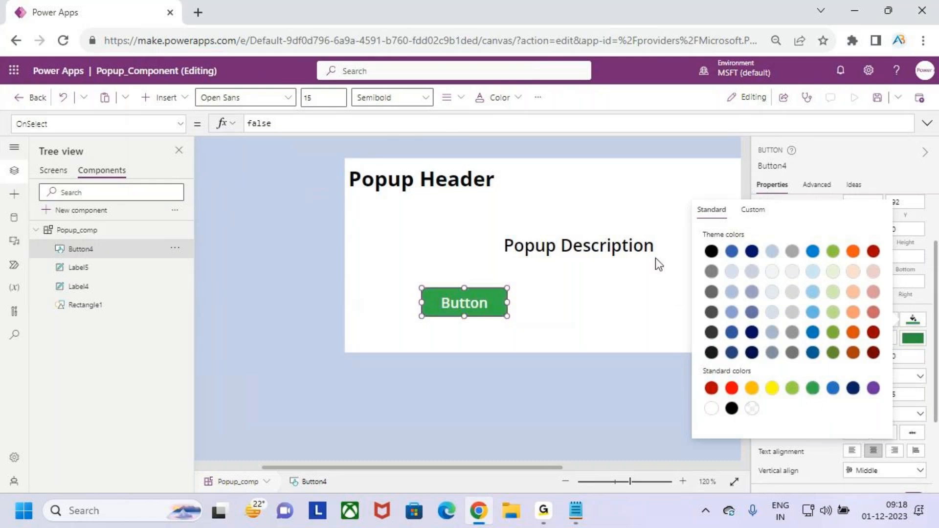
# - Set the green button's text to Yes
pyautogui.doubleClick(466, 309)
pyautogui.write('Yes')
pyautogui.click(598, 301)
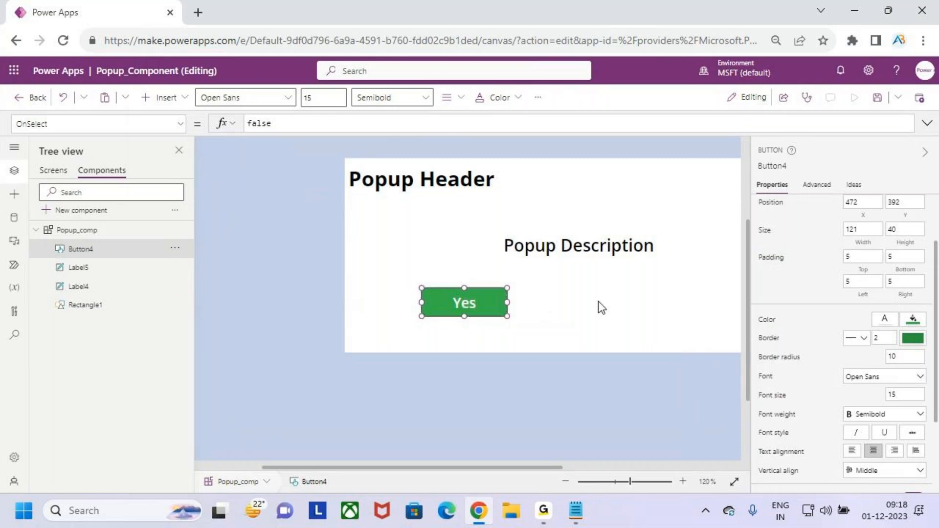
pyautogui.click(562, 315)
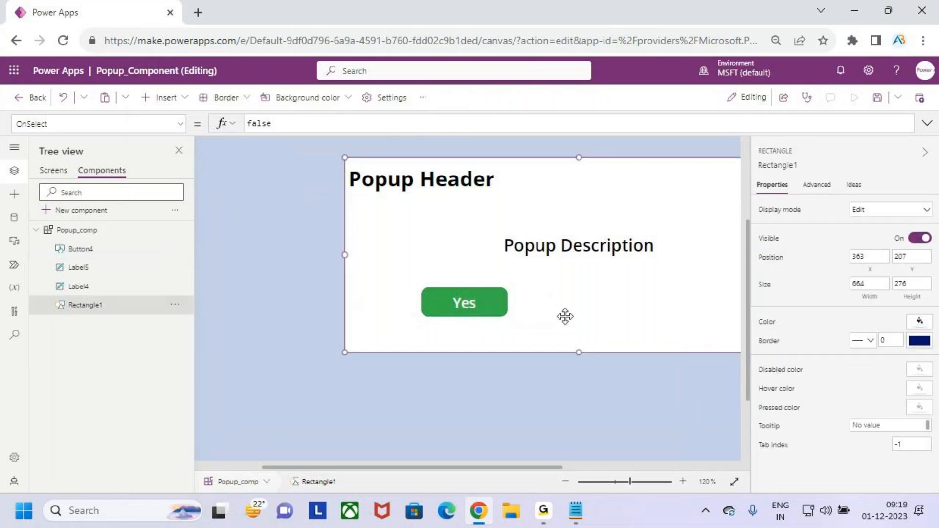
# - Set the Yes button's border radius to 20
pyautogui.scroll(-4, 562, 306)
pyautogui.scroll(-2, 561, 305)
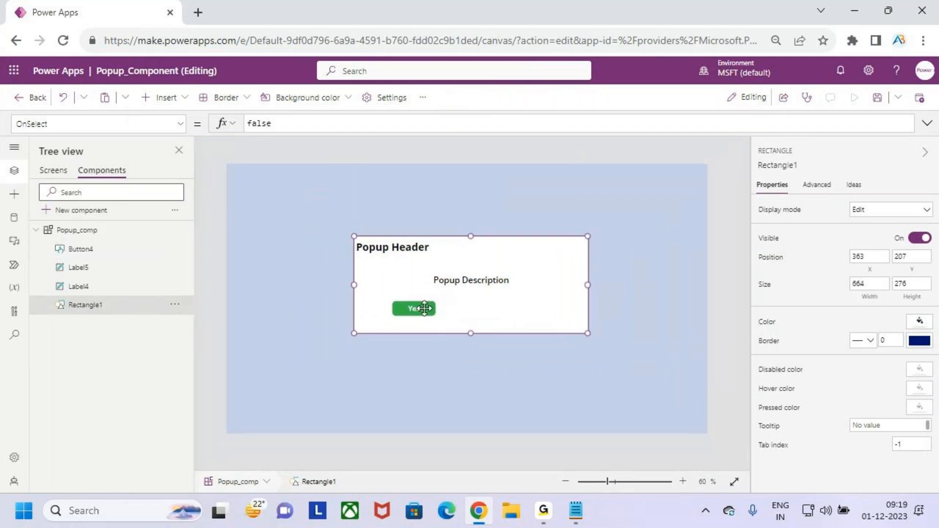
pyautogui.scroll(6, 484, 303)
pyautogui.scroll(3, 483, 303)
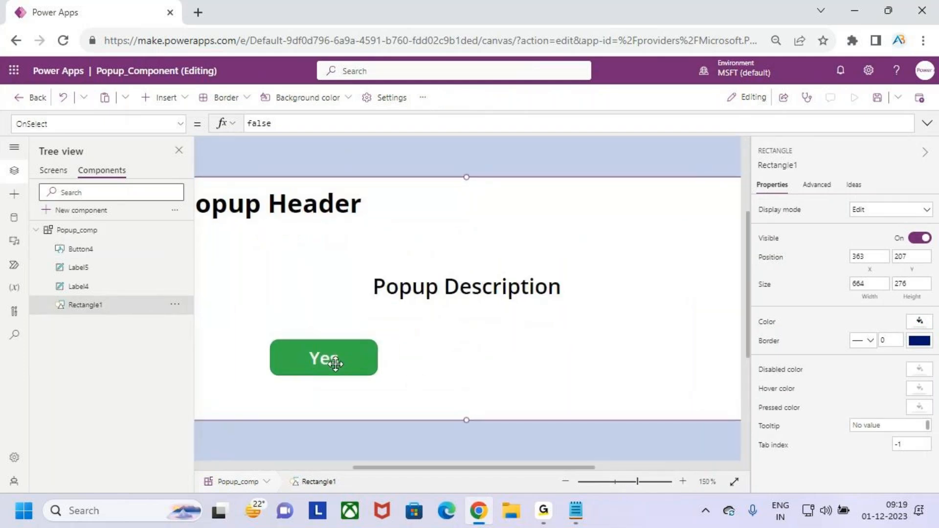
pyautogui.click(398, 160)
pyautogui.click(342, 370)
pyautogui.scroll(-2, 864, 420)
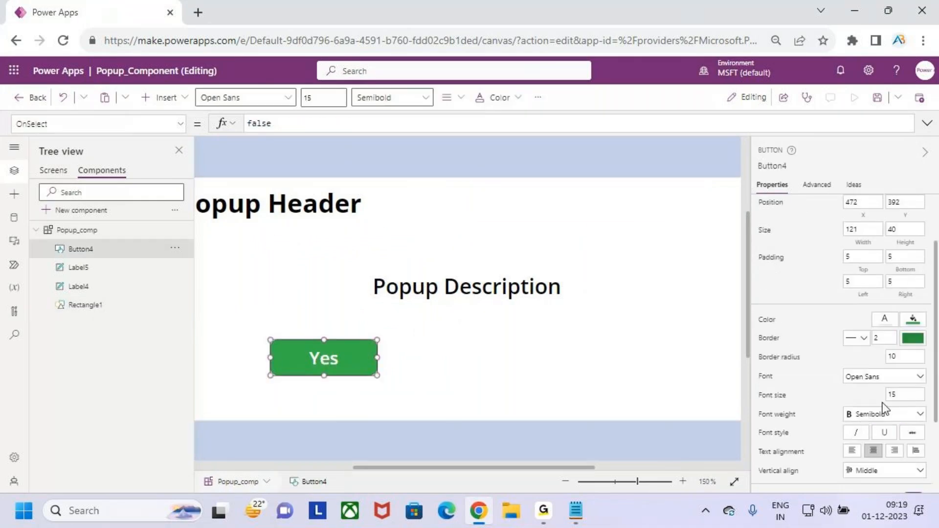
pyautogui.click(903, 356)
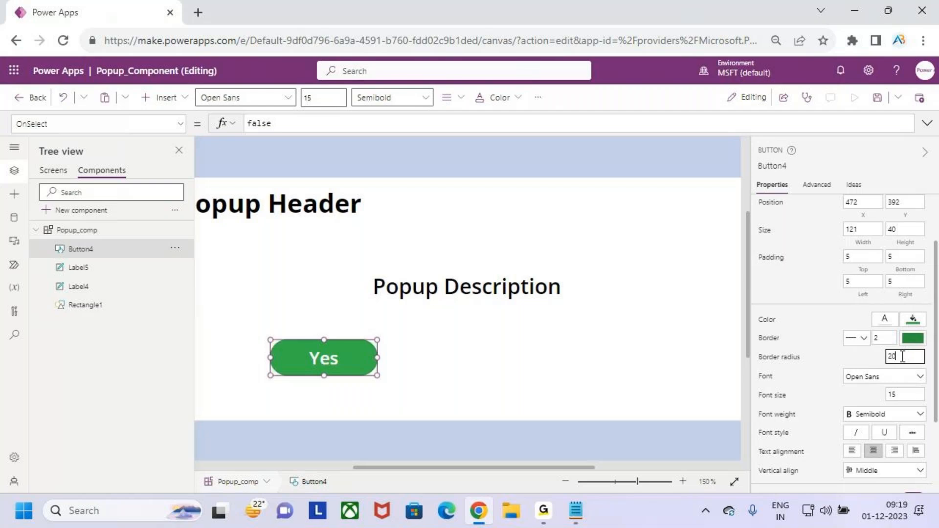
pyautogui.click(589, 284)
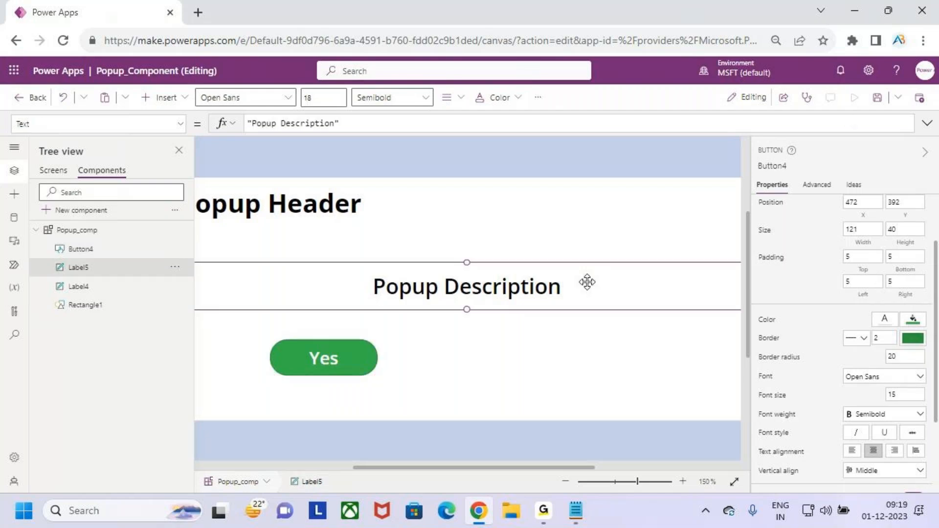
# - Increase the Yes button's height to about 45
pyautogui.scroll(-8, 583, 296)
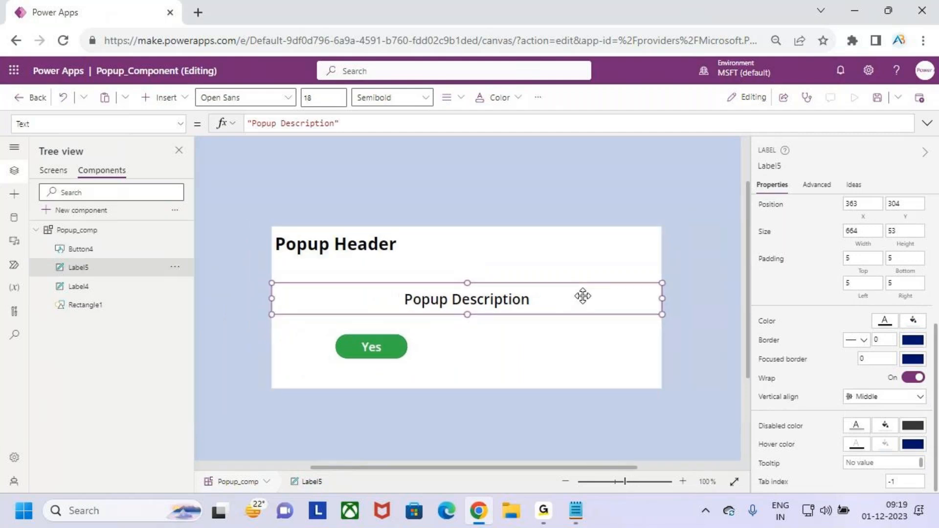
pyautogui.click(373, 350)
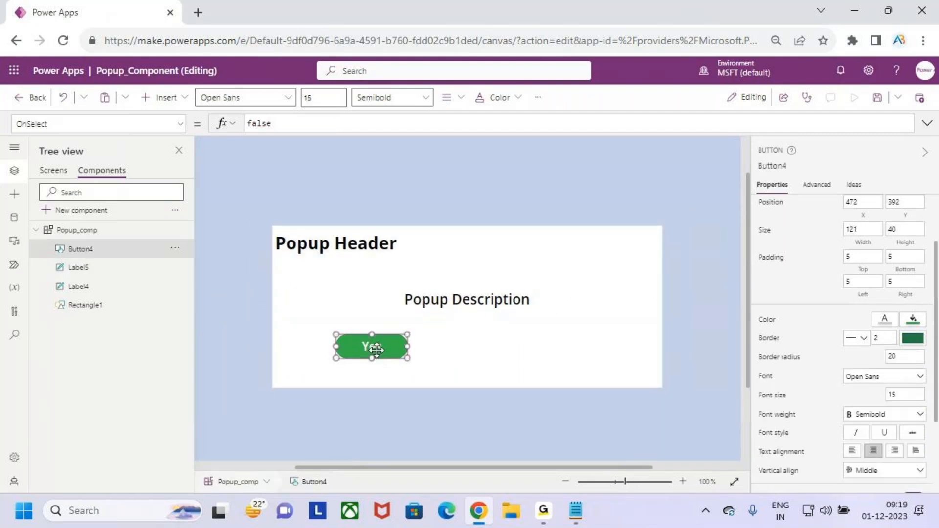
pyautogui.scroll(6, 373, 360)
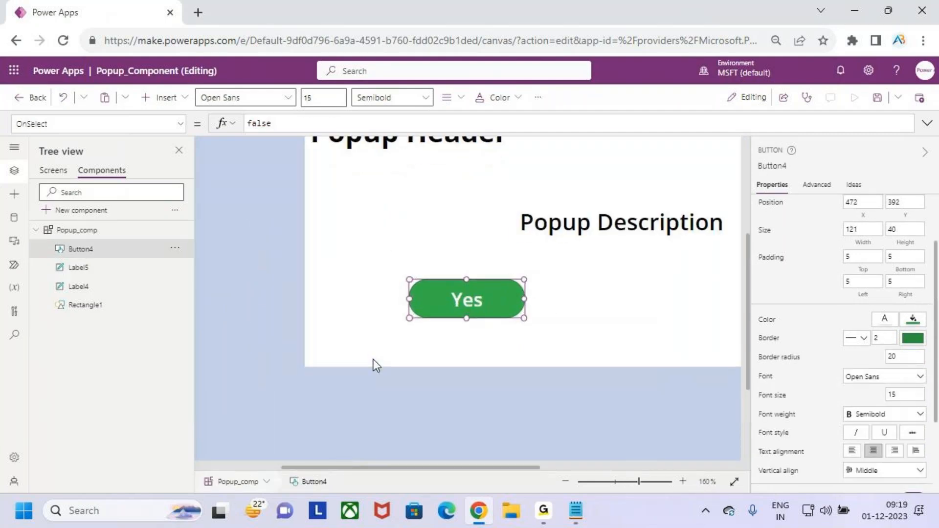
pyautogui.moveTo(468, 321); pyautogui.dragTo(469, 323)
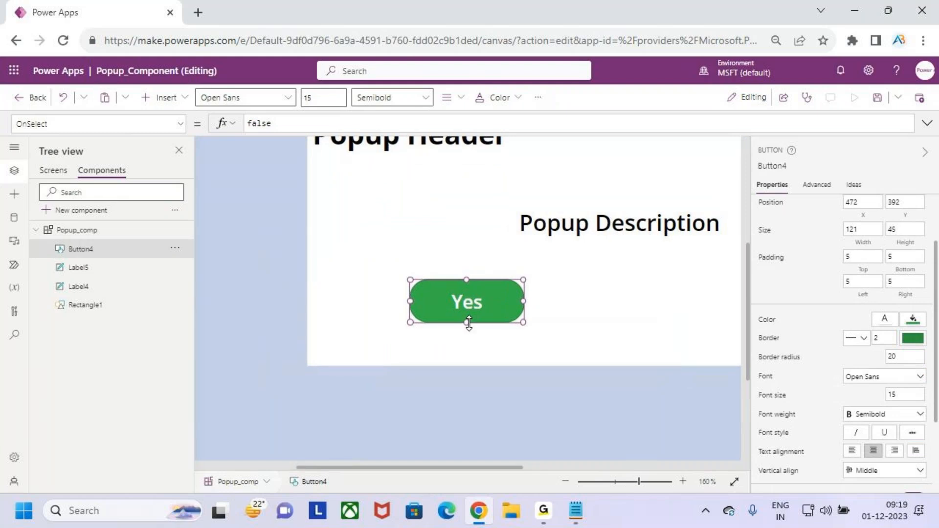
# - Duplicate the Yes button inside the popup component
pyautogui.click(585, 306)
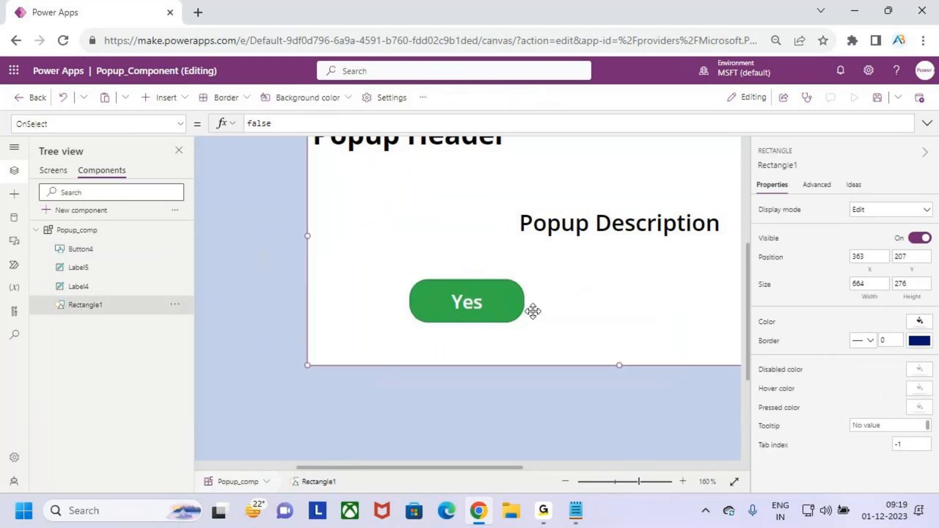
pyautogui.click(495, 332)
pyautogui.click(481, 303)
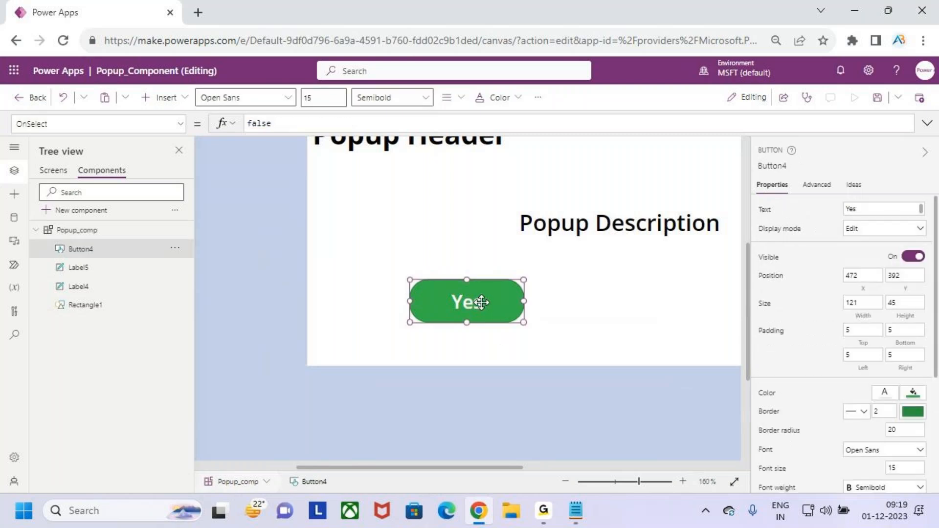
pyautogui.click(594, 304)
pyautogui.hotkey('ctrl', 'v')
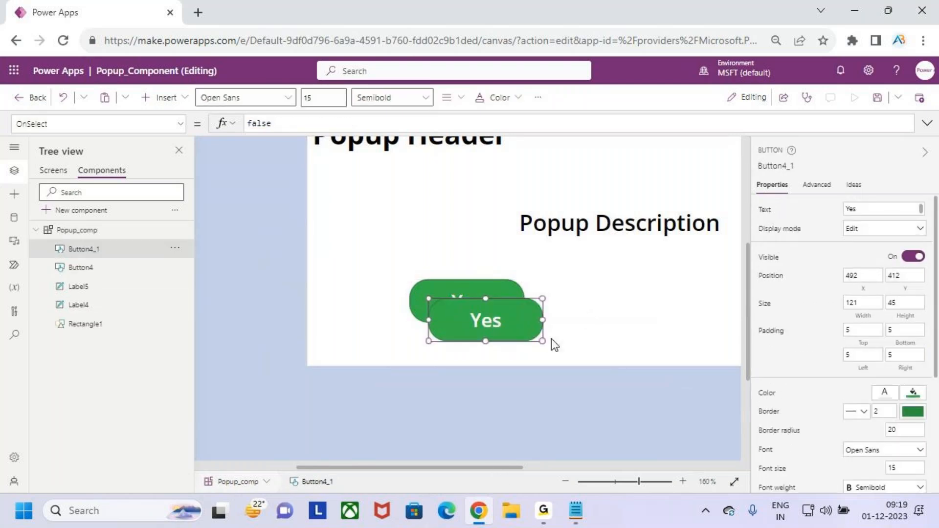
pyautogui.scroll(-2, 550, 339)
pyautogui.scroll(-6, 552, 339)
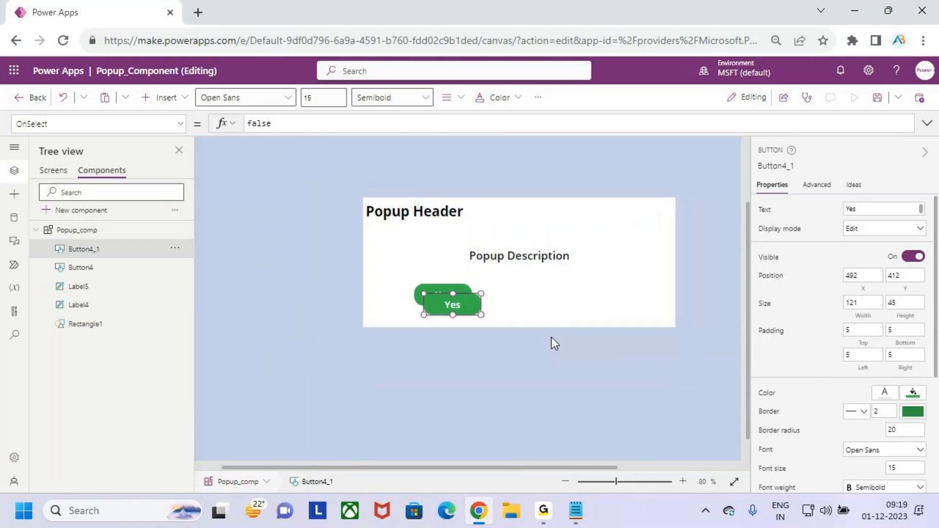
pyautogui.scroll(-2, 551, 337)
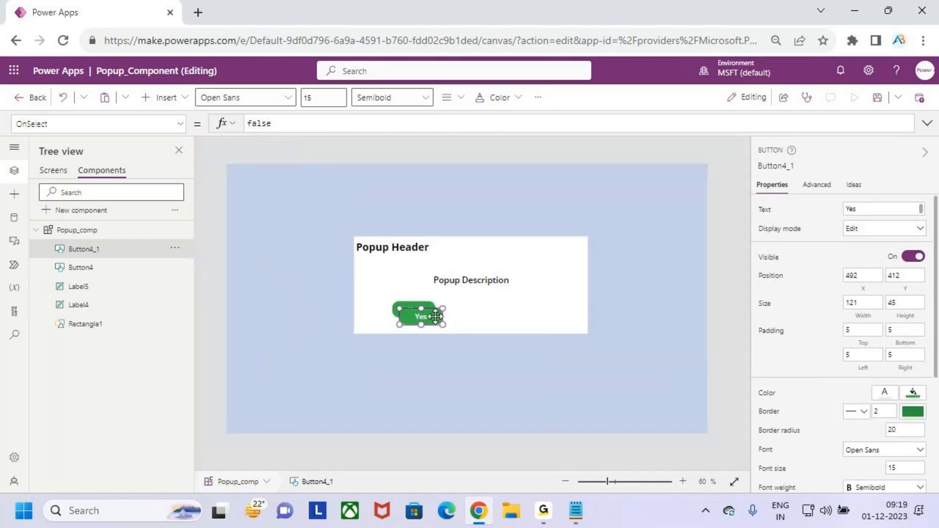
# - Move the duplicated button to the right of the Yes button on the same row and fill it with red
pyautogui.moveTo(429, 317); pyautogui.dragTo(530, 311)
pyautogui.click(914, 394)
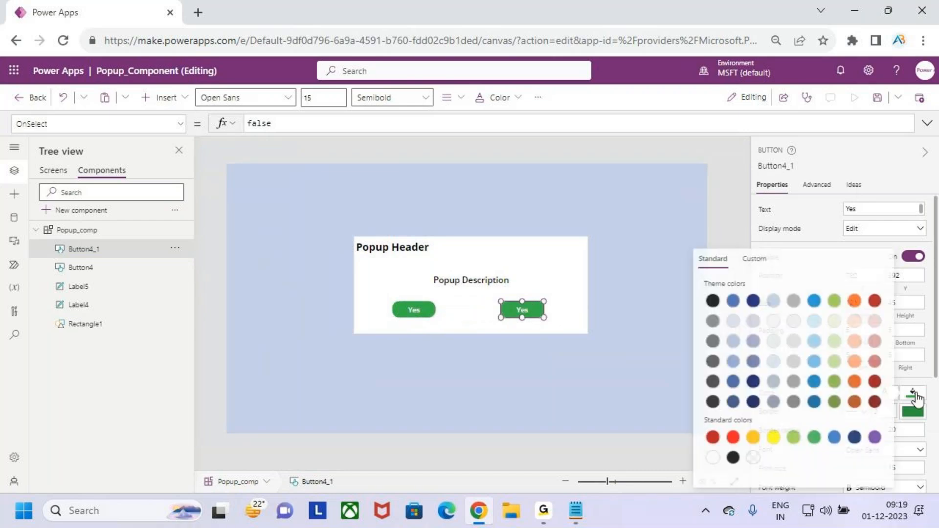
pyautogui.click(732, 437)
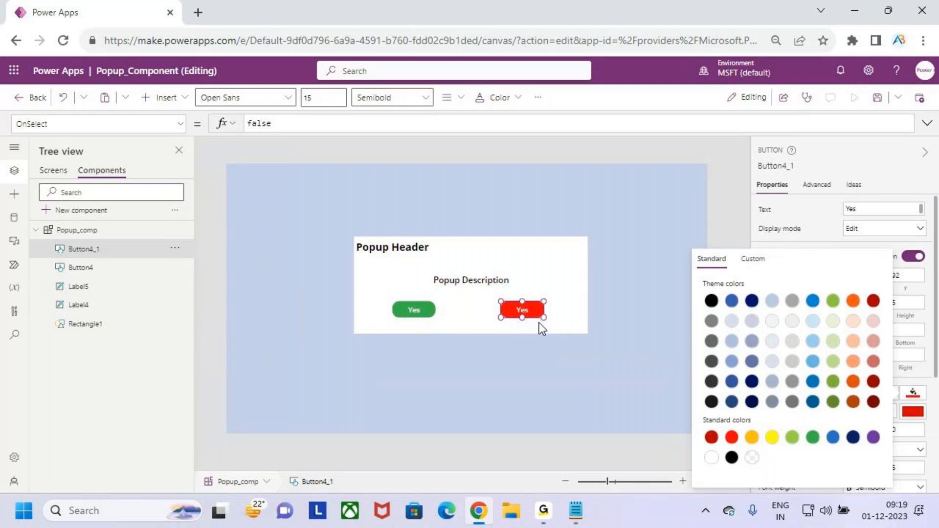
# - Change the red button's text to No
pyautogui.doubleClick(527, 310)
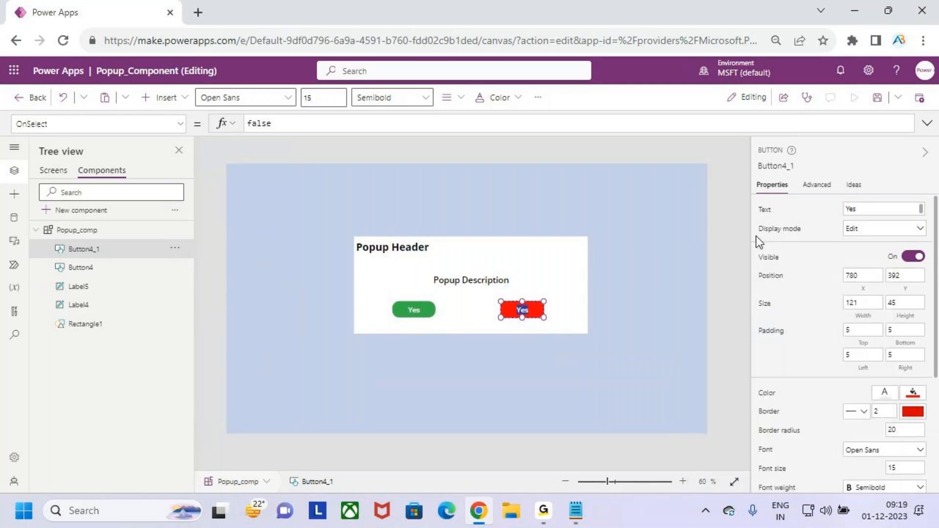
pyautogui.write('No')
# - Set the font size of the Yes and No buttons to 18
pyautogui.click(413, 306)
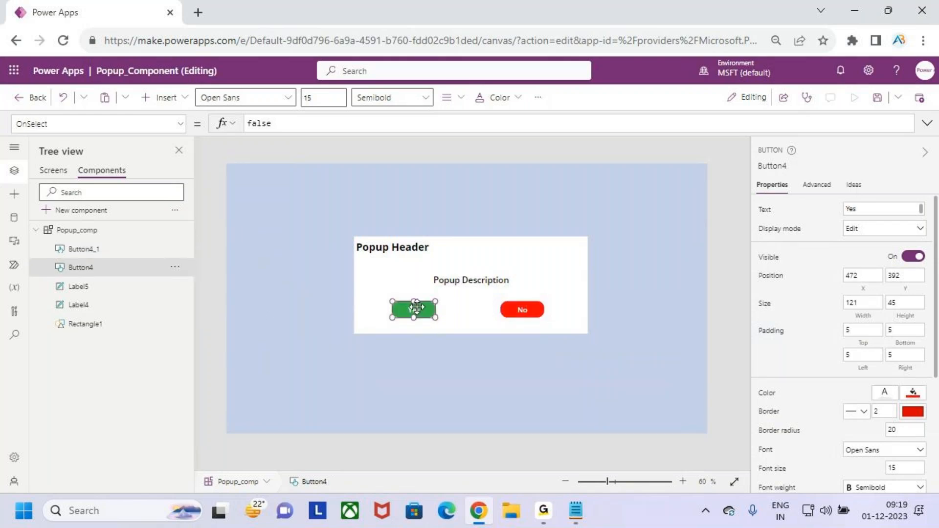
pyautogui.click(320, 95)
pyautogui.press('BackSpace')
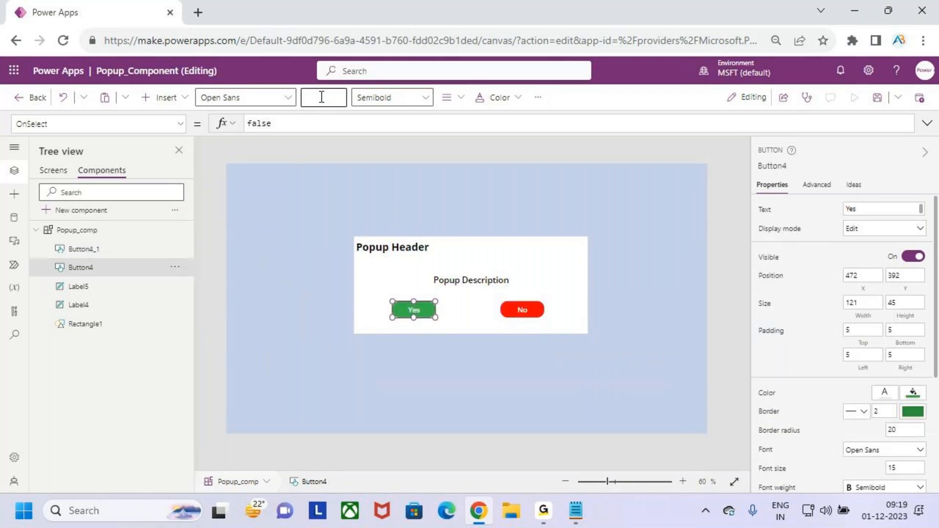
pyautogui.write('20')
pyautogui.click(529, 309)
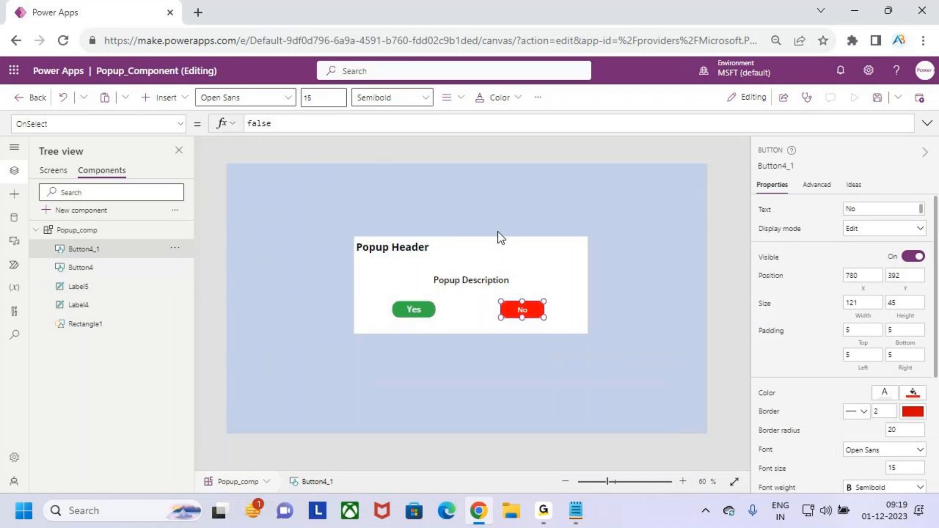
pyautogui.click(332, 99)
pyautogui.click(583, 318)
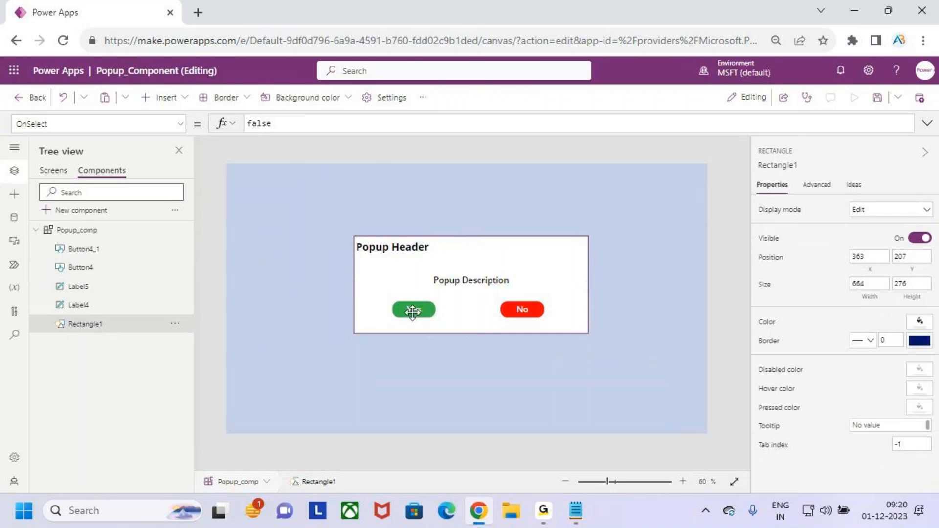
# - Shift the Yes button inward to X 488 and nudge the Popup Description label up to Y 302
pyautogui.click(423, 350)
pyautogui.click(413, 310)
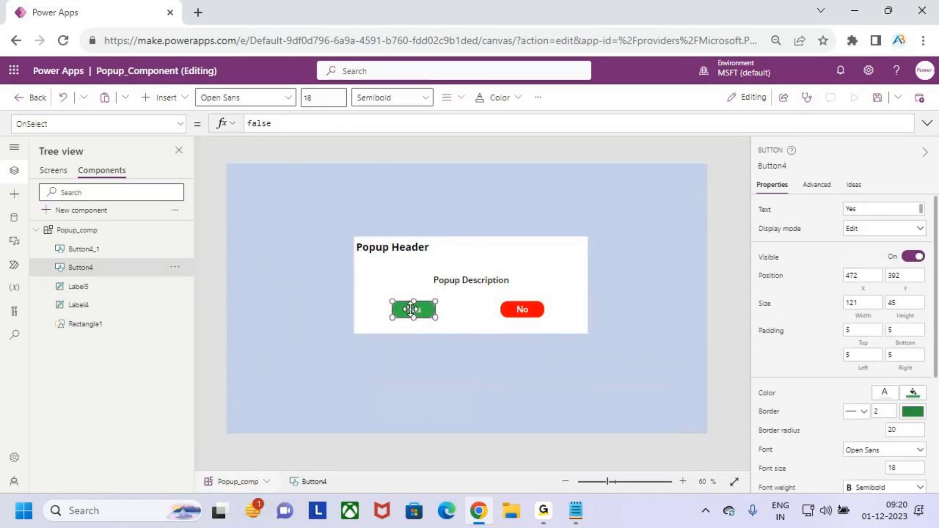
pyautogui.moveTo(414, 309); pyautogui.dragTo(420, 309)
pyautogui.click(521, 310)
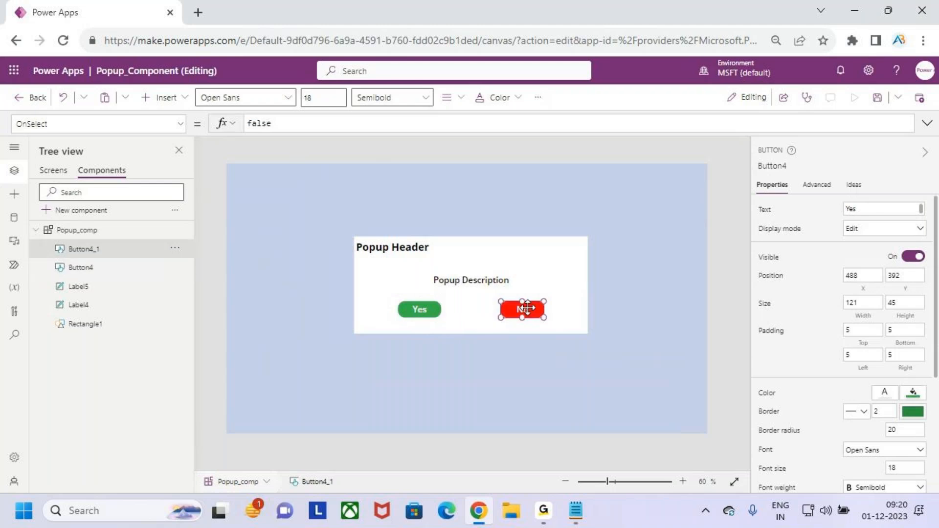
pyautogui.moveTo(482, 281); pyautogui.dragTo(481, 279)
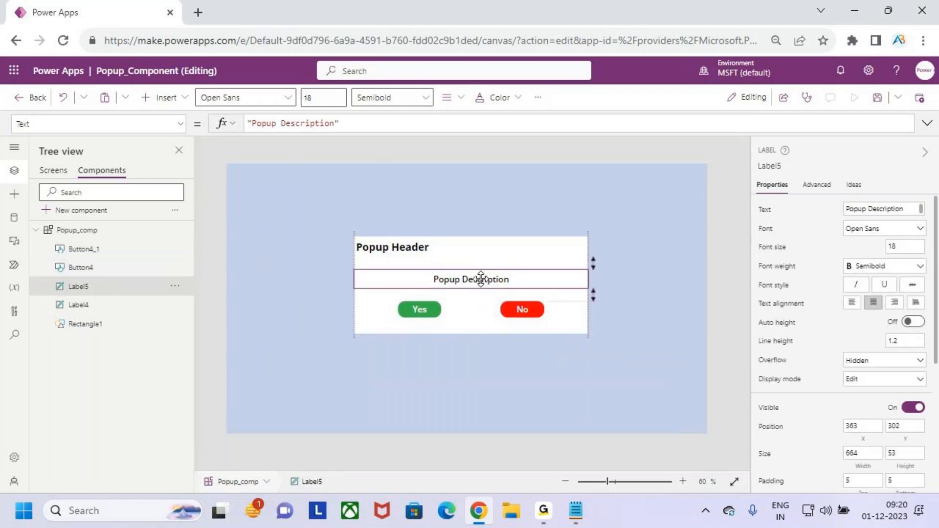
pyautogui.click(528, 371)
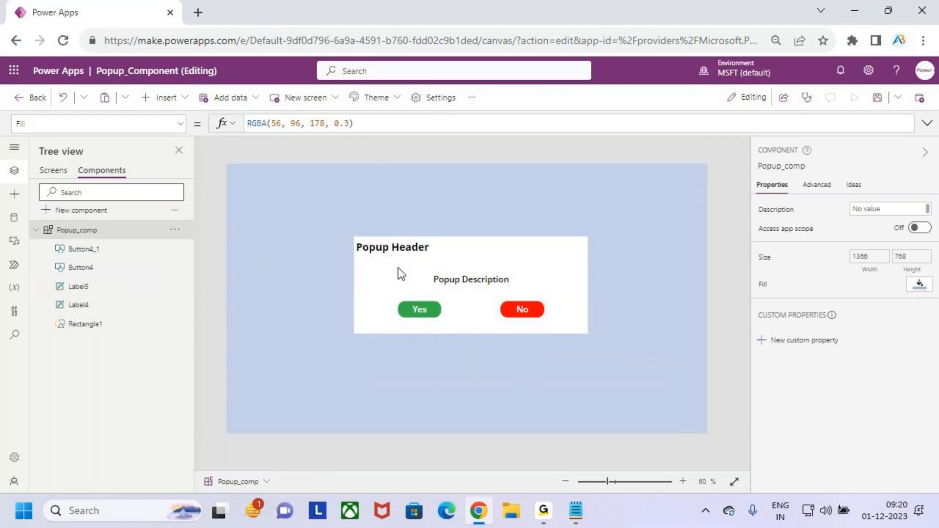
pyautogui.moveTo(362, 257); pyautogui.dragTo(393, 257)
pyautogui.press('Escape')
# - Load make.powerapps.com in a new browser tab and open the Gallery app for editing
pyautogui.click(199, 11)
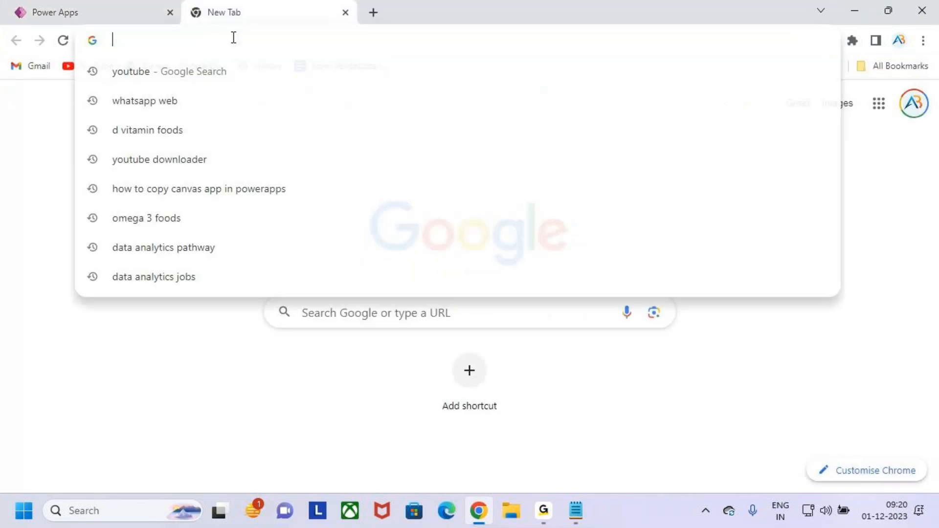
pyautogui.write('make')
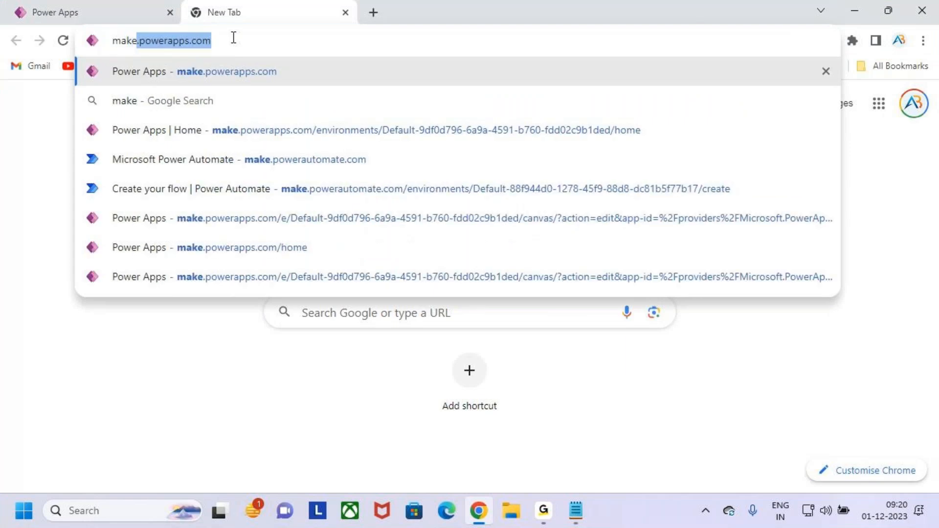
pyautogui.press('Return')
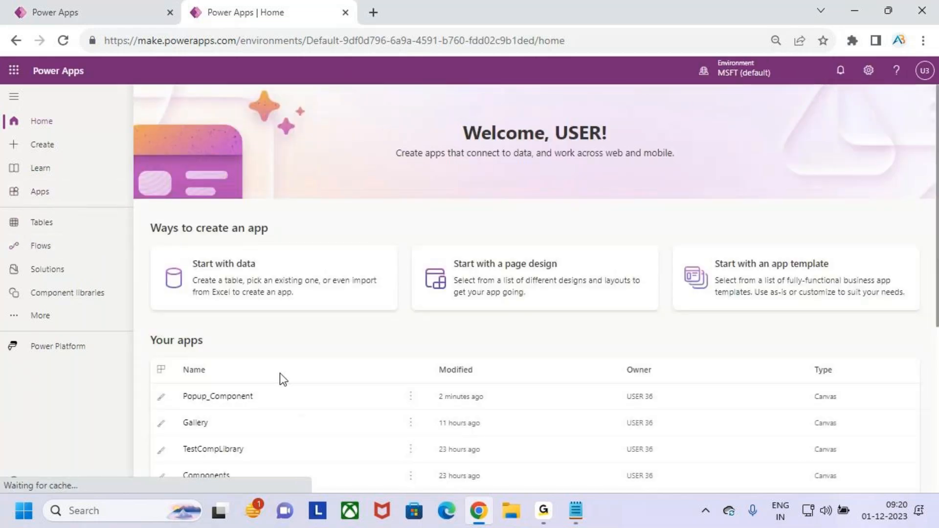
pyautogui.scroll(-1, 280, 373)
pyautogui.click(372, 349)
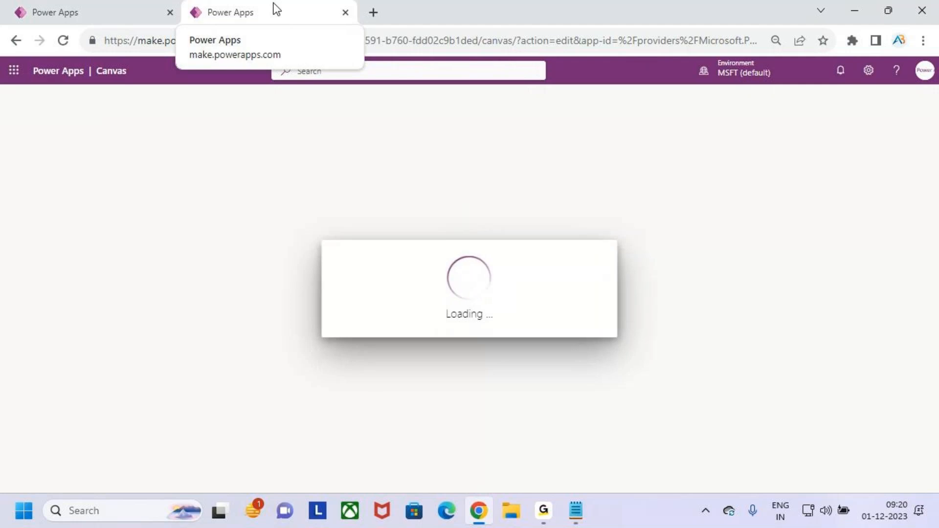
# - Return to the Popup_Component app and review the popup's header, description and action buttons
pyautogui.click(109, 2)
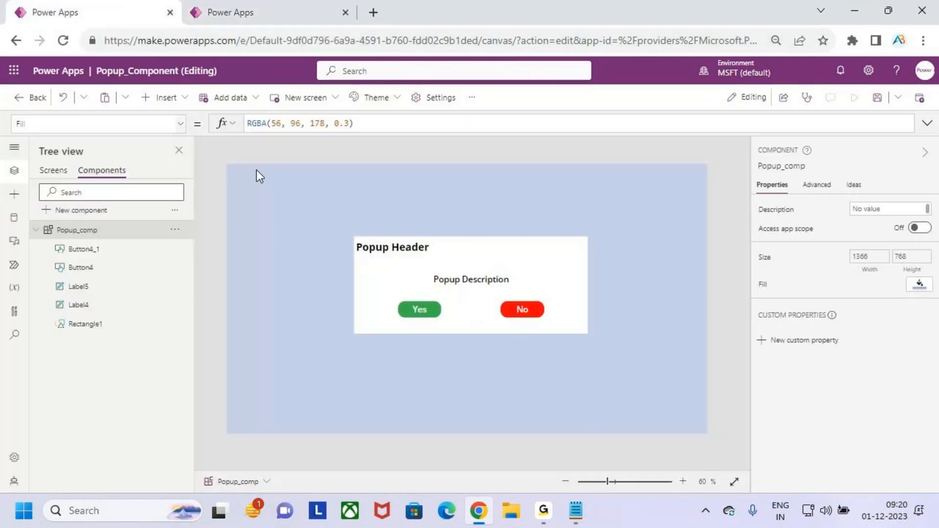
pyautogui.moveTo(405, 250); pyautogui.dragTo(417, 236)
pyautogui.moveTo(424, 272)
pyautogui.mouseDown()
pyautogui.moveTo(530, 289)
pyautogui.moveTo(507, 245)
pyautogui.mouseUp()
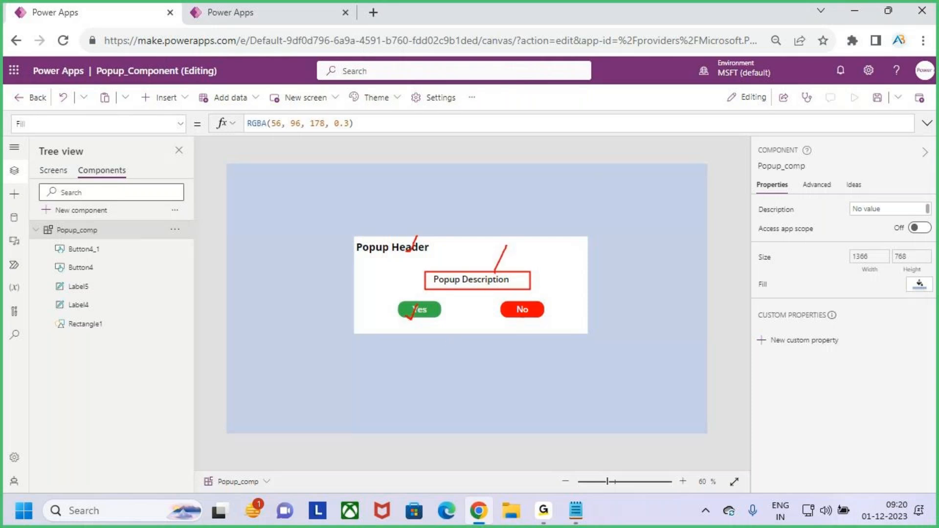
pyautogui.press('Escape')
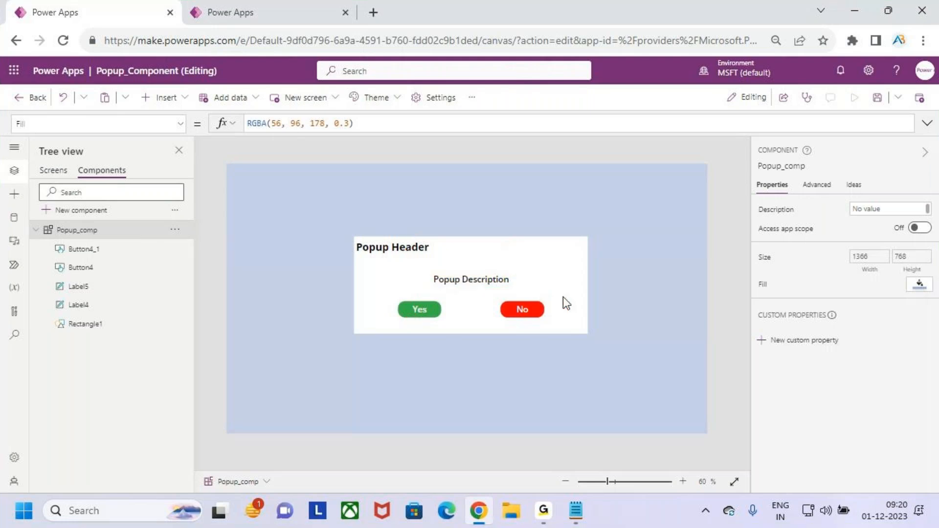
# - Preview the Gallery app, examine the first record's delete confirmation popup and answer it with No
pyautogui.click(291, 7)
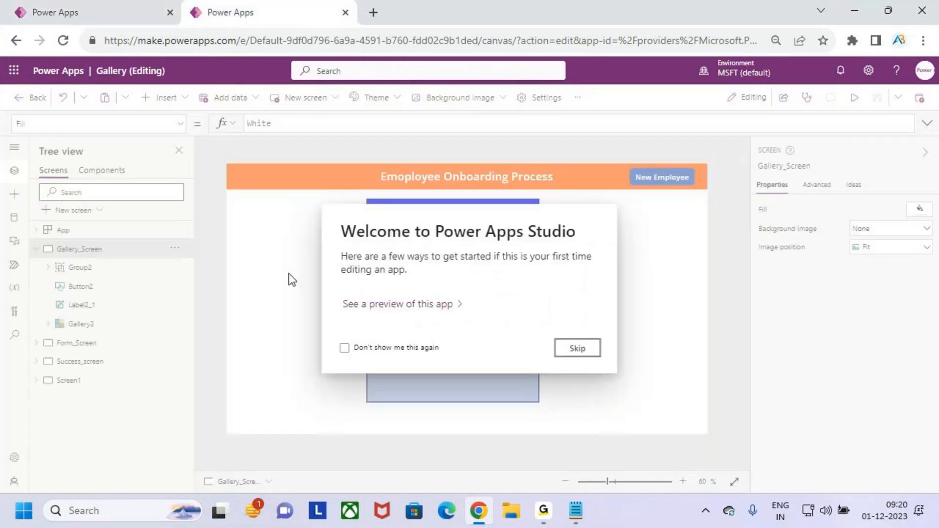
pyautogui.click(571, 350)
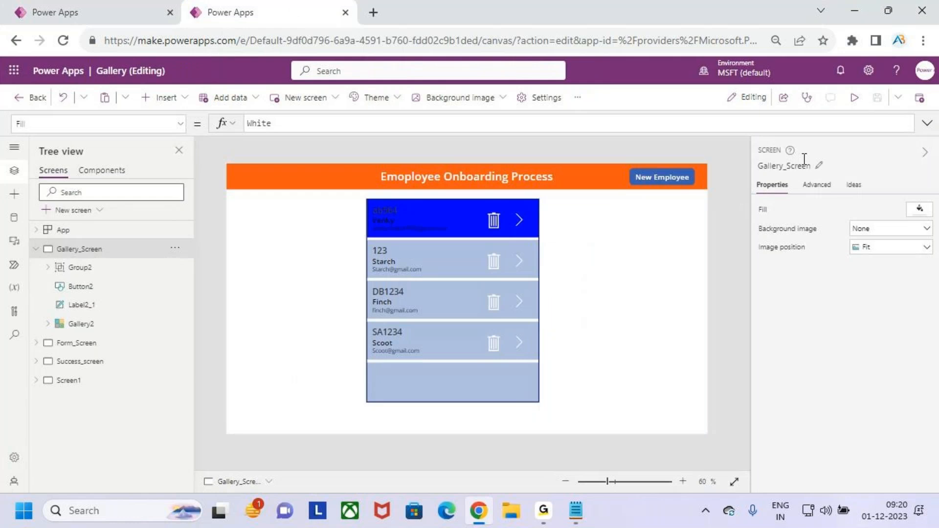
pyautogui.click(854, 98)
pyautogui.click(504, 189)
pyautogui.hotkey('ctrl', '2')
pyautogui.moveTo(341, 235)
pyautogui.mouseDown()
pyautogui.moveTo(372, 236)
pyautogui.moveTo(451, 268)
pyautogui.moveTo(557, 270)
pyautogui.mouseUp()
pyautogui.moveTo(466, 236)
pyautogui.mouseDown()
pyautogui.moveTo(469, 253)
pyautogui.moveTo(486, 237)
pyautogui.moveTo(469, 271)
pyautogui.mouseUp()
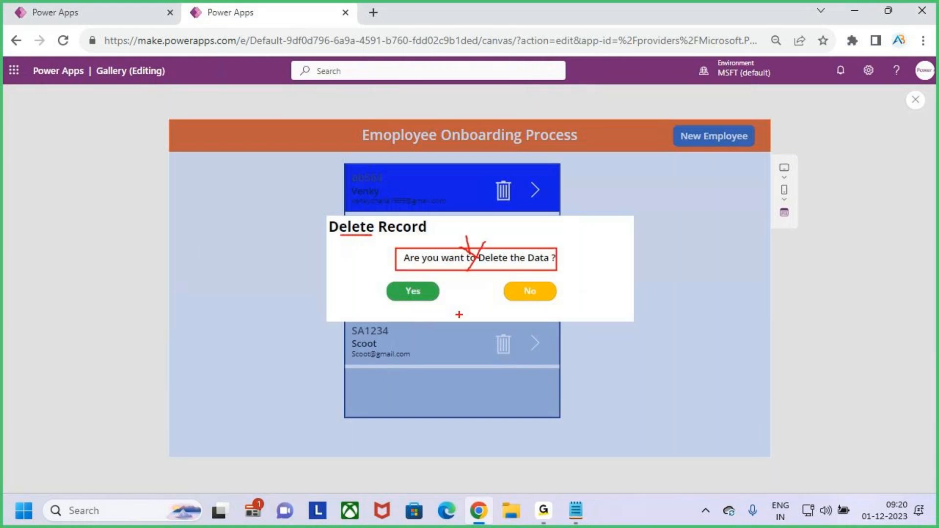
pyautogui.press('Escape')
pyautogui.click(540, 292)
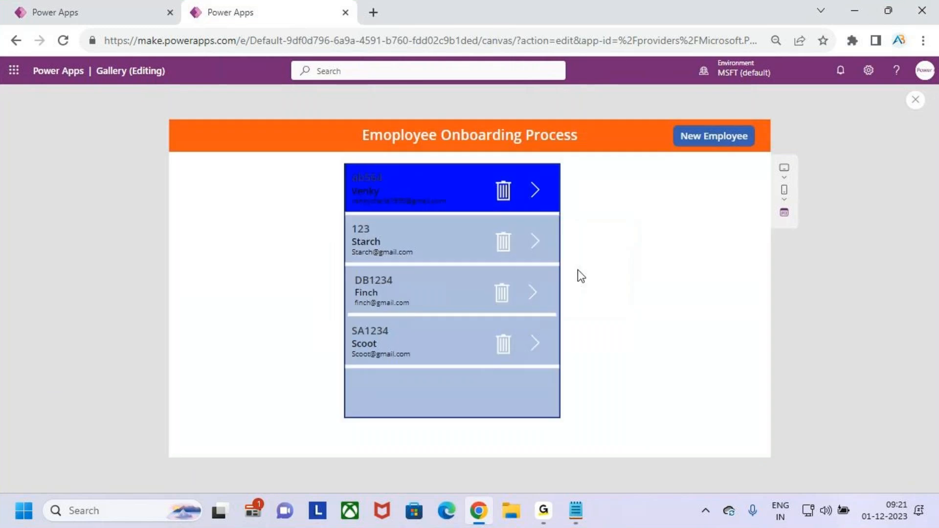
pyautogui.click(916, 101)
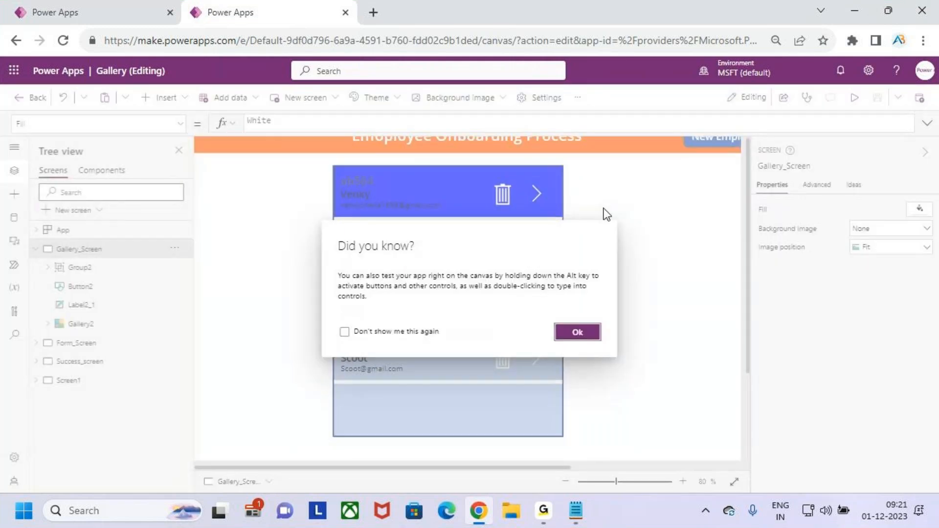
pyautogui.click(587, 335)
# - Preview the app again, remove the last character of the first employee's Ename, and go back without saving the form
pyautogui.press('F5')
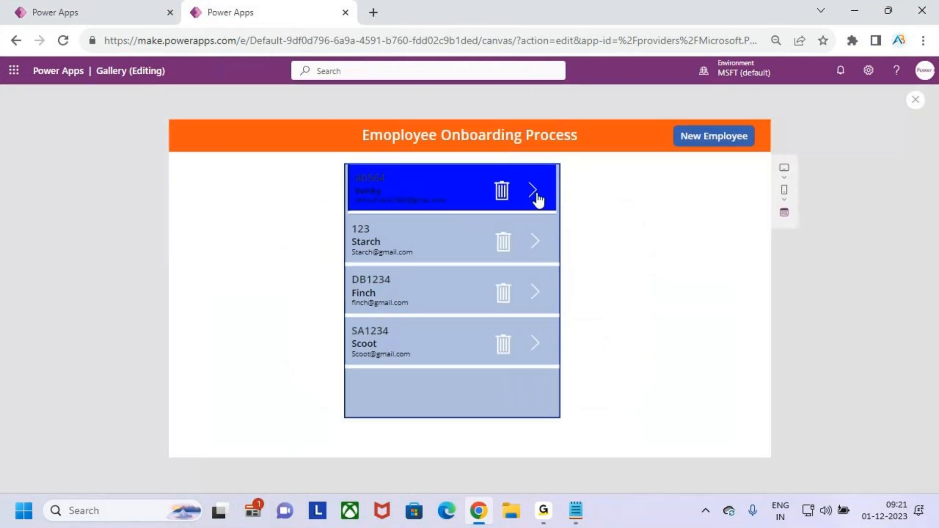
pyautogui.click(538, 200)
pyautogui.click(684, 144)
pyautogui.click(530, 195)
pyautogui.press('BackSpace')
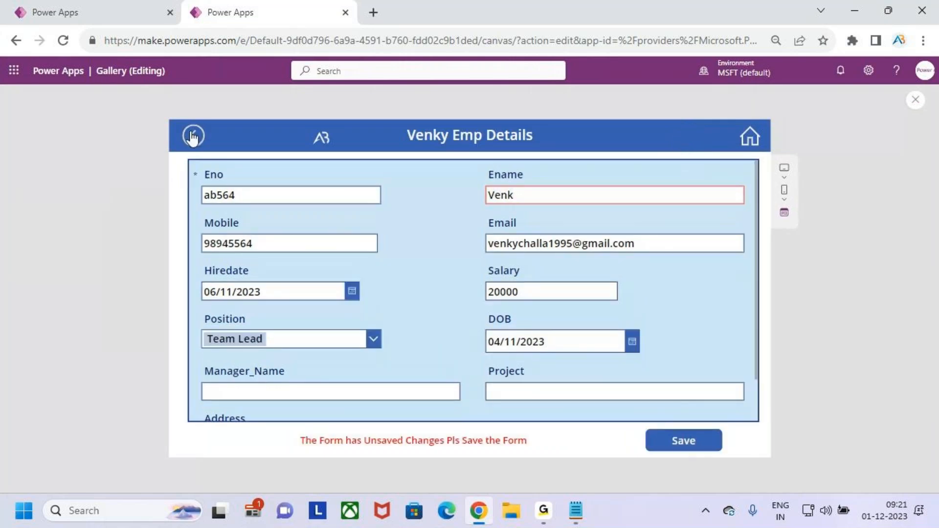
pyautogui.click(192, 137)
# - Examine the Unsaved Data popup's header, description and Yes button, and exit the preview
pyautogui.moveTo(324, 216); pyautogui.dragTo(427, 239)
pyautogui.moveTo(367, 194); pyautogui.dragTo(368, 212)
pyautogui.moveTo(340, 244)
pyautogui.mouseDown()
pyautogui.moveTo(543, 277)
pyautogui.moveTo(608, 277)
pyautogui.mouseUp()
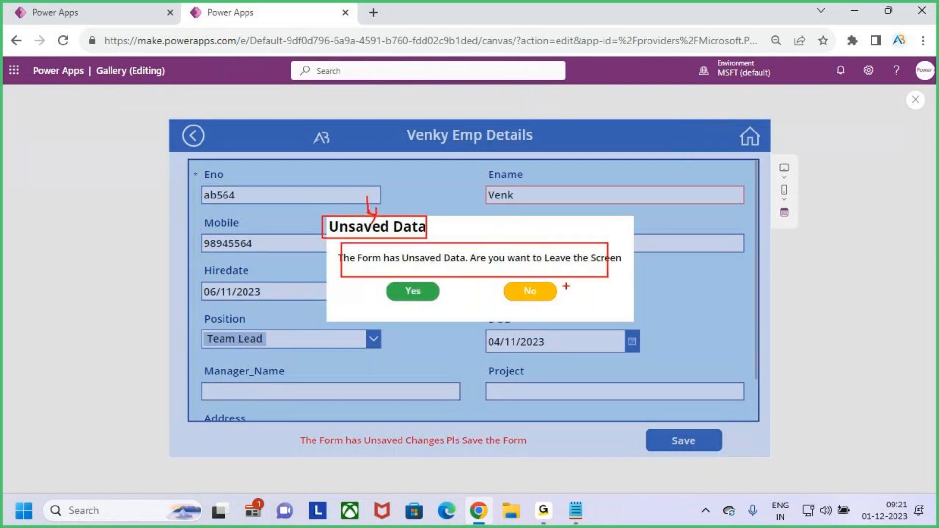
pyautogui.press('Escape')
pyautogui.hotkey('ctrl', '2')
pyautogui.moveTo(383, 279); pyautogui.dragTo(438, 302)
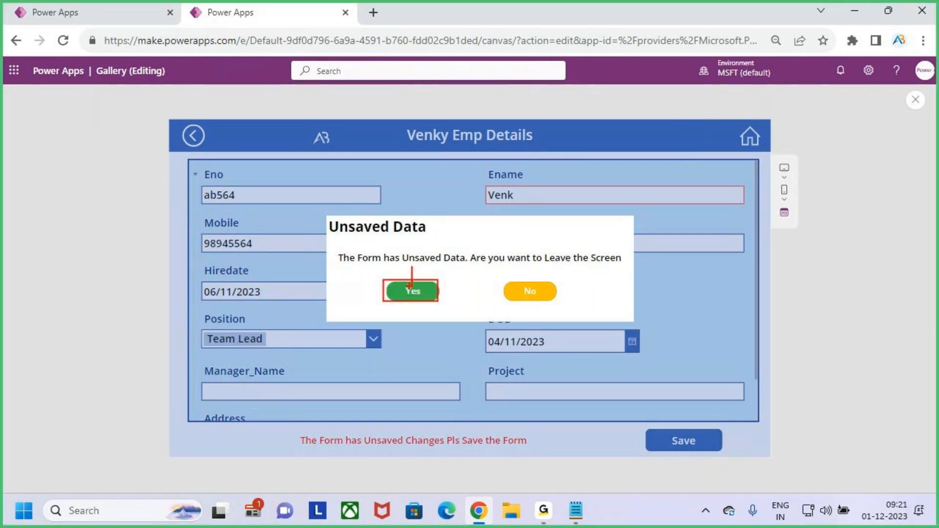
pyautogui.press('Escape')
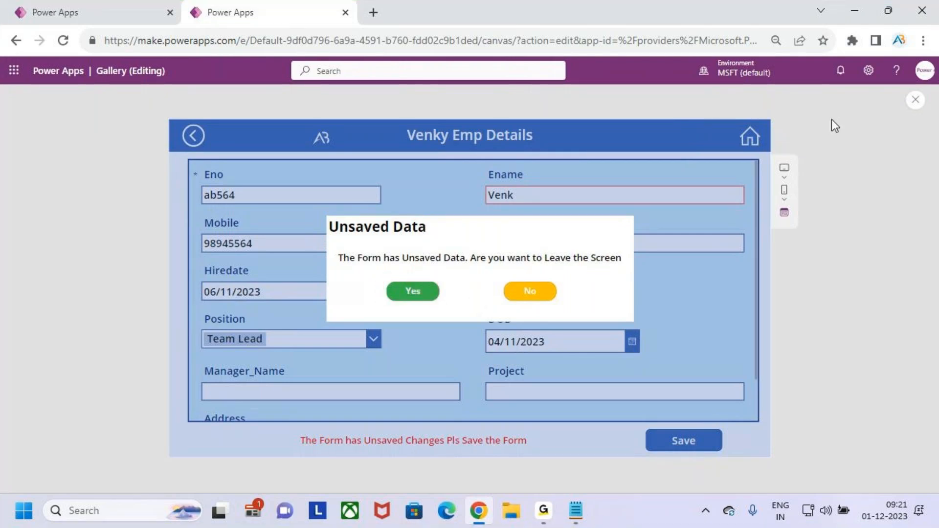
pyautogui.click(916, 99)
pyautogui.press('Return')
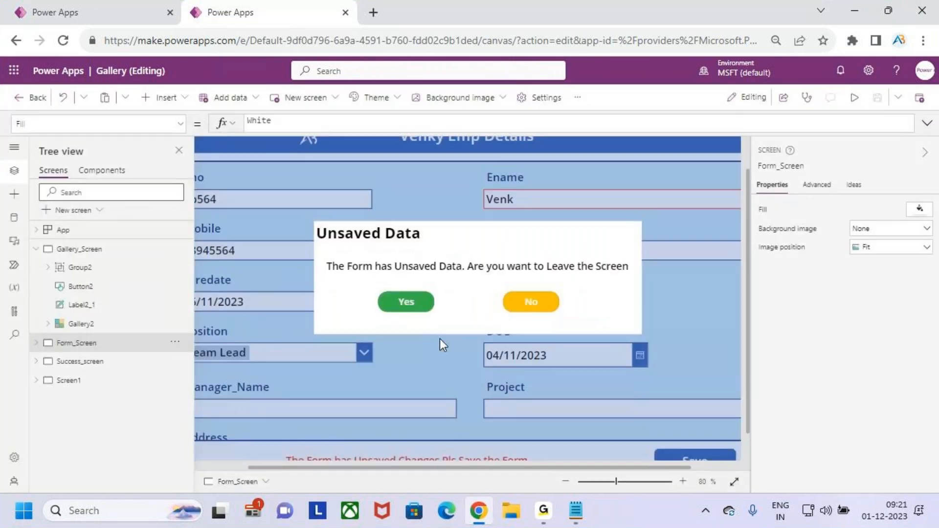
# - Inspect the Unsaved Data popup's action buttons and read the Yes button's full OnSelect formula
pyautogui.click(401, 303)
pyautogui.click(401, 302)
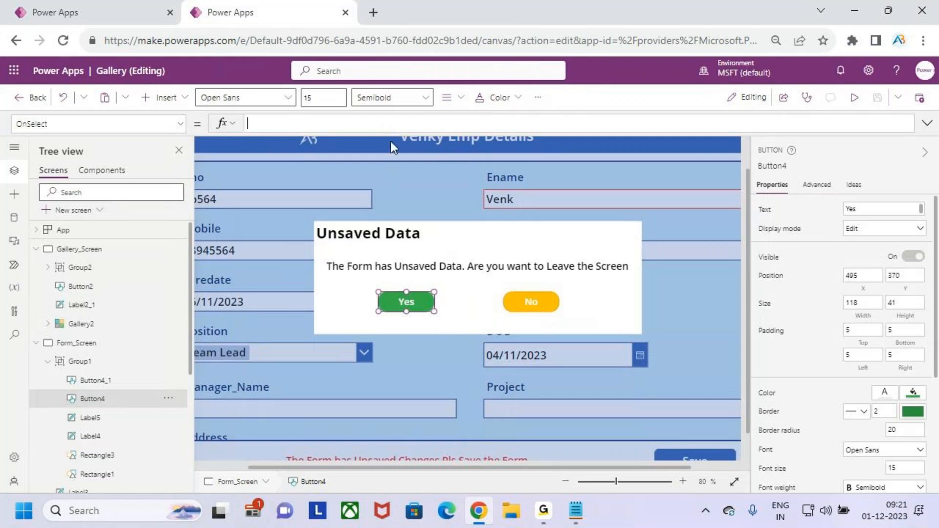
pyautogui.click(530, 301)
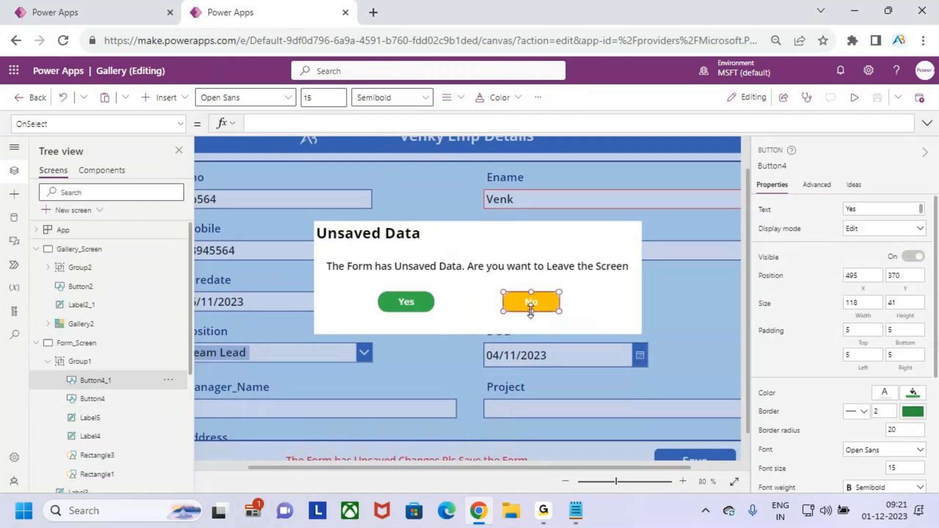
pyautogui.click(393, 302)
pyautogui.click(395, 145)
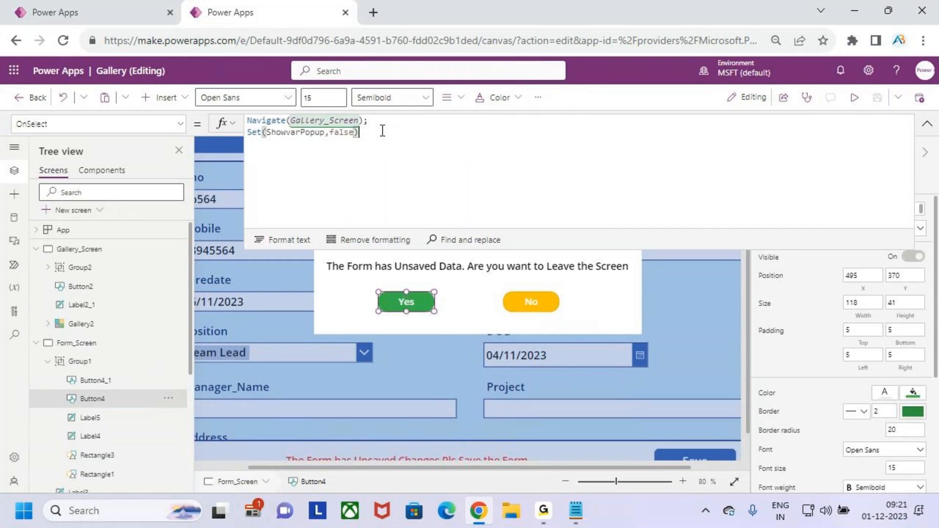
pyautogui.click(926, 124)
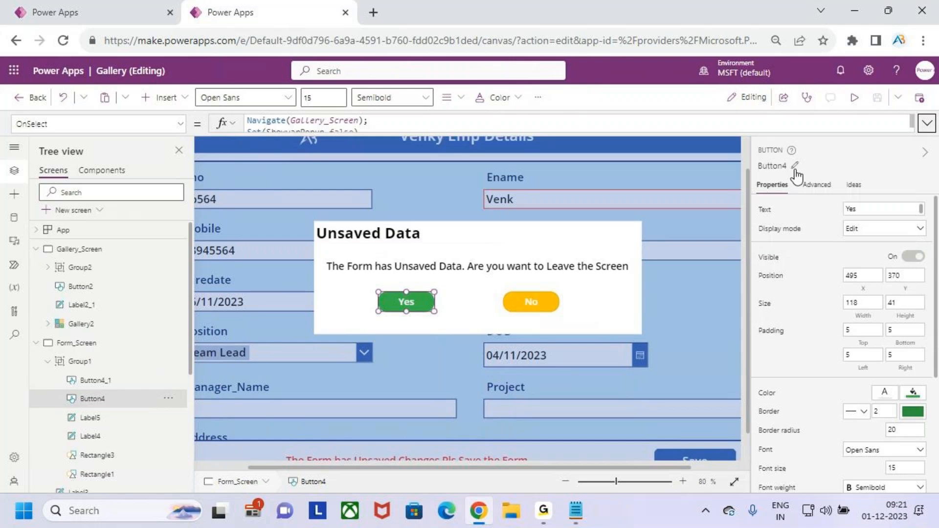
# - Preview Form_Screen, dismiss the Unsaved Data popup with No, and return to editing
pyautogui.click(855, 97)
pyautogui.click(527, 290)
pyautogui.click(916, 100)
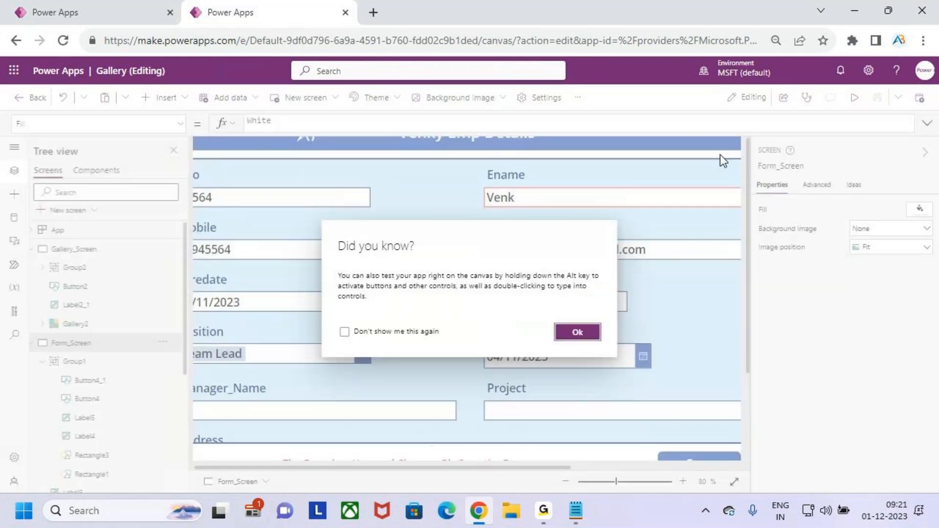
pyautogui.click(576, 332)
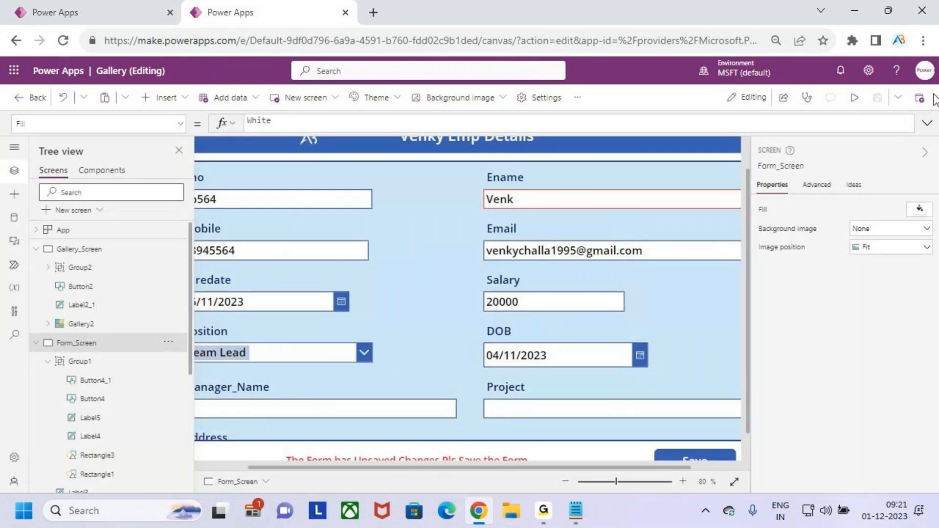
# - Preview Form_Screen, go back, and confirm leaving the unsaved form with Yes
pyautogui.click(854, 100)
pyautogui.click(193, 135)
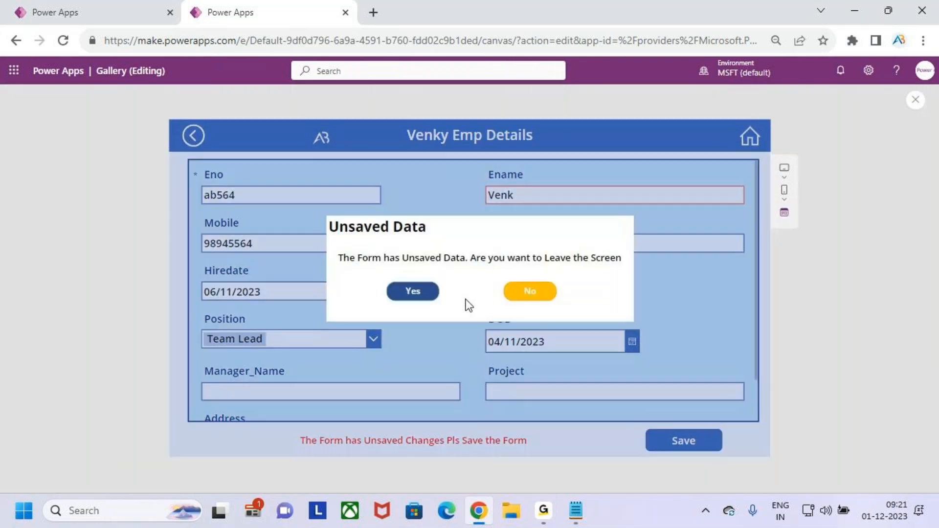
pyautogui.click(417, 291)
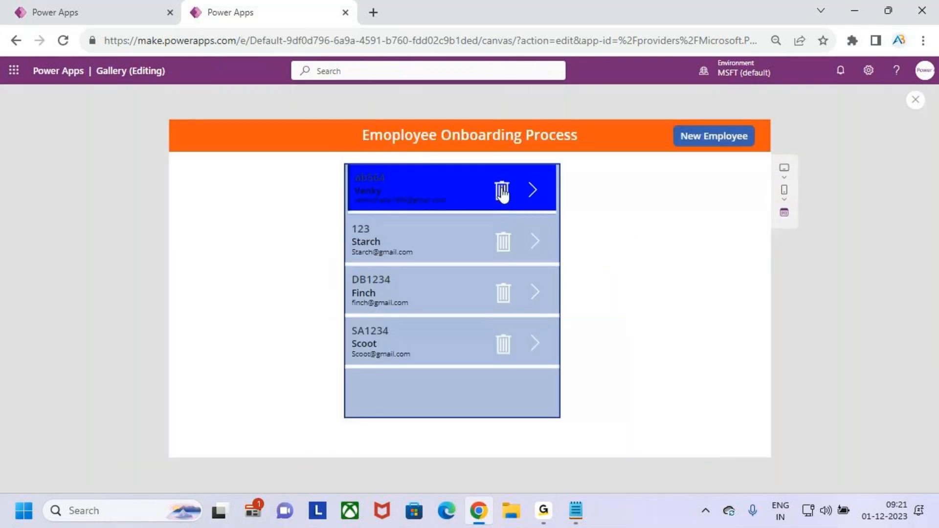
# - Bring up the Delete Record popup for the first employee in the gallery and return to editing
pyautogui.click(502, 192)
pyautogui.click(915, 100)
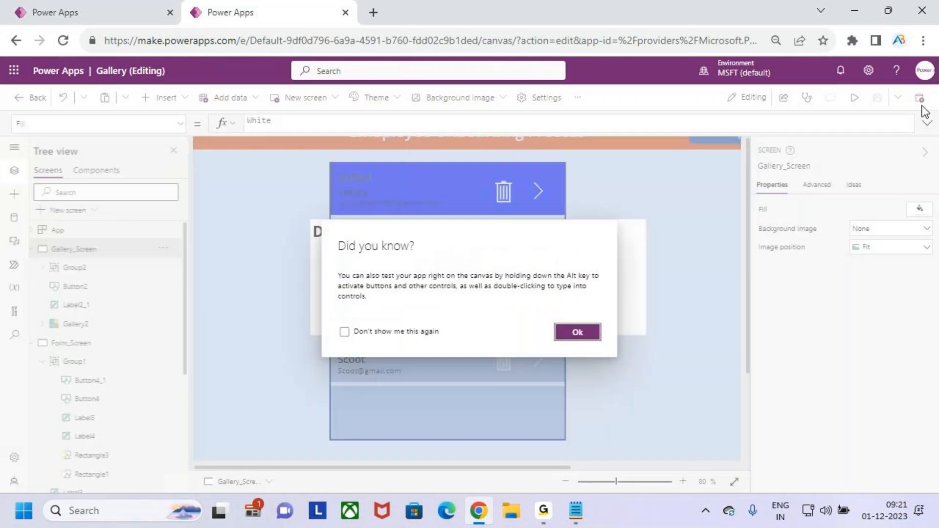
pyautogui.click(577, 335)
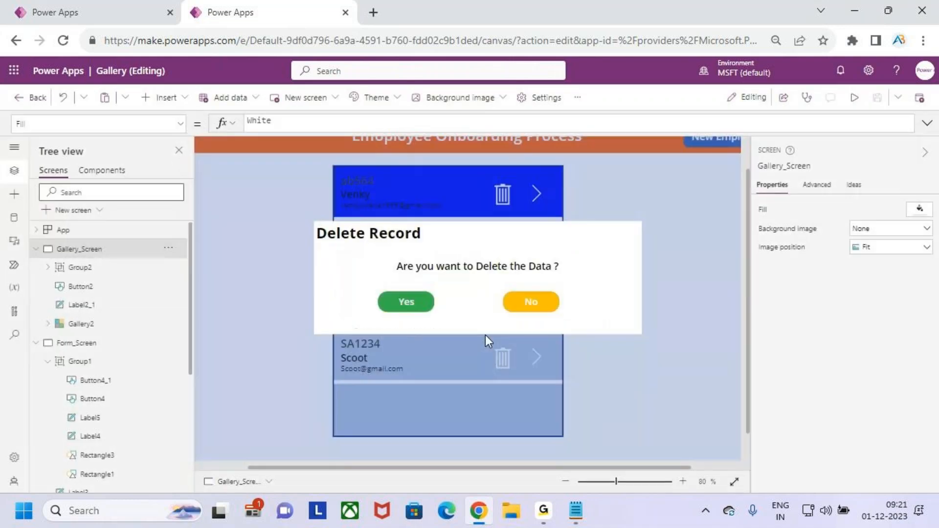
# - Inspect the full OnSelect formula of the Delete Record popup's Yes button
pyautogui.click(397, 307)
pyautogui.click(397, 304)
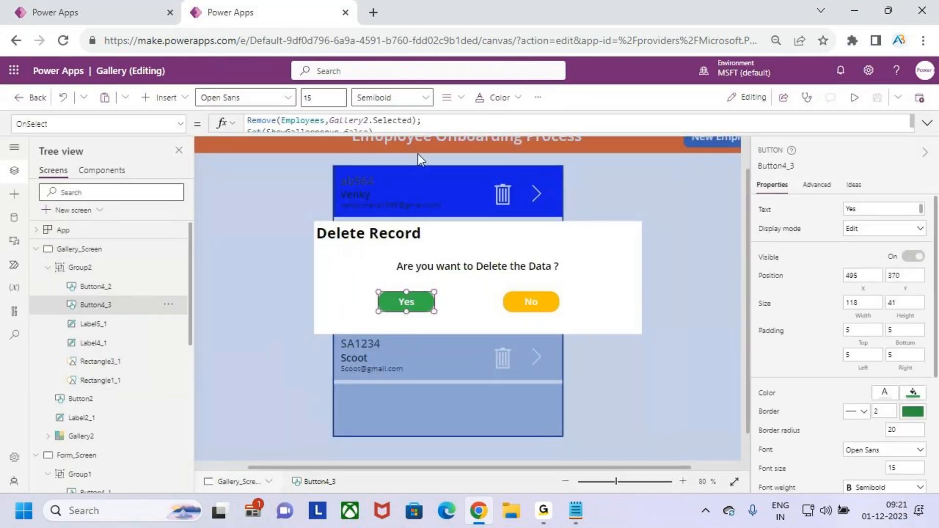
pyautogui.click(420, 129)
pyautogui.doubleClick(299, 120)
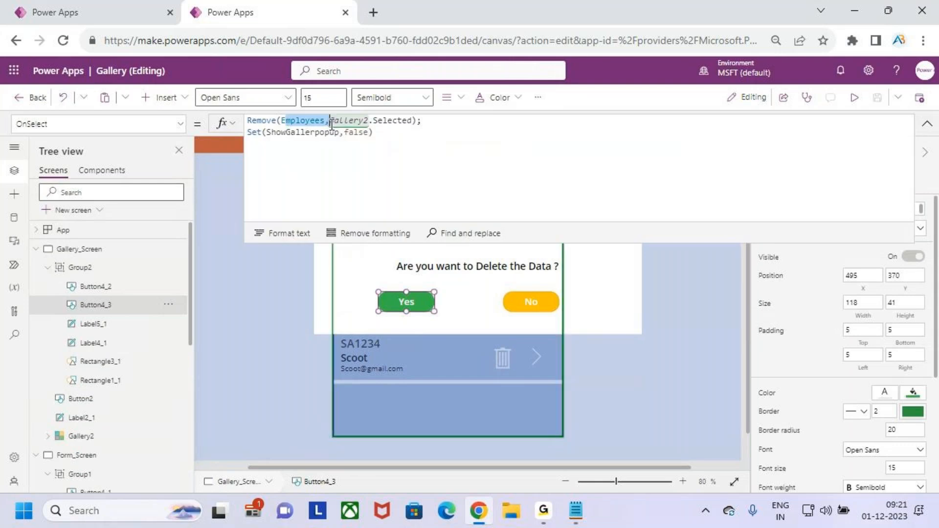
pyautogui.click(427, 137)
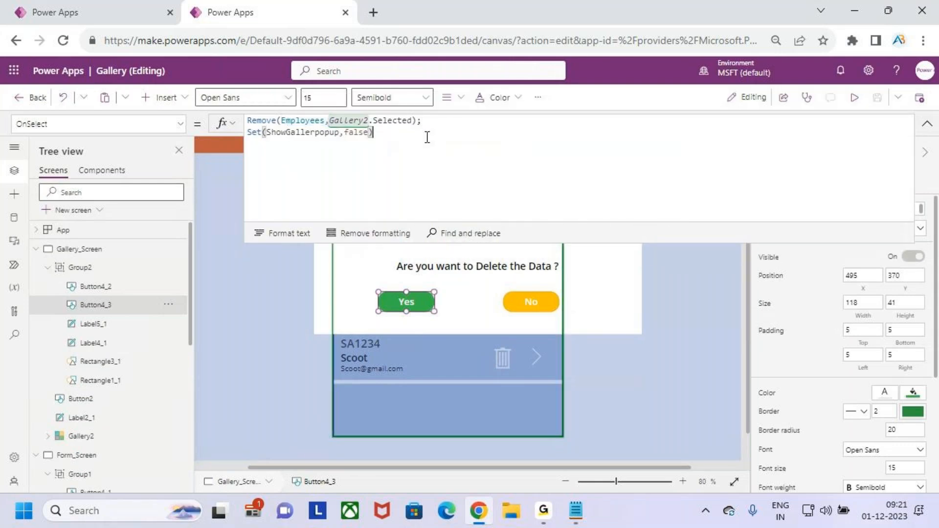
pyautogui.click(929, 125)
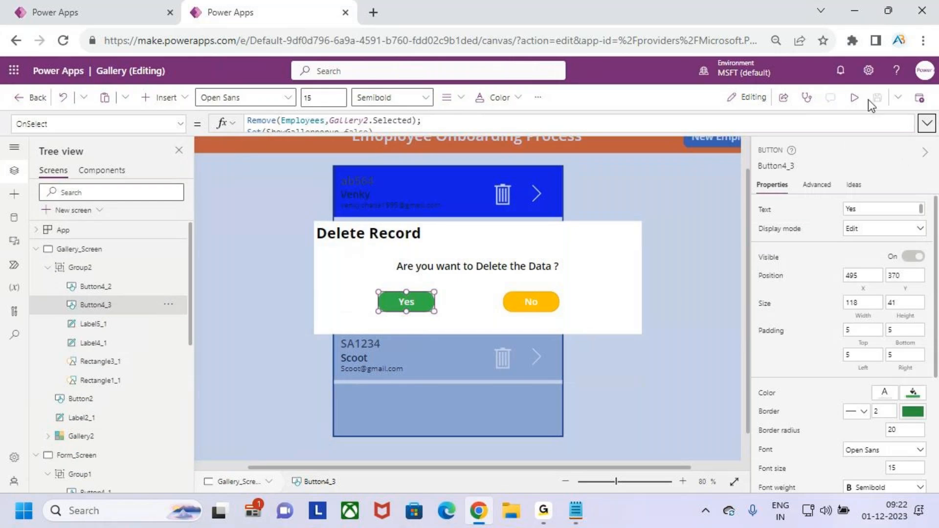
# - Preview Gallery_Screen, dismiss the Delete Record popup with No, and return to the Popup_Component app
pyautogui.click(855, 97)
pyautogui.click(533, 294)
pyautogui.click(916, 103)
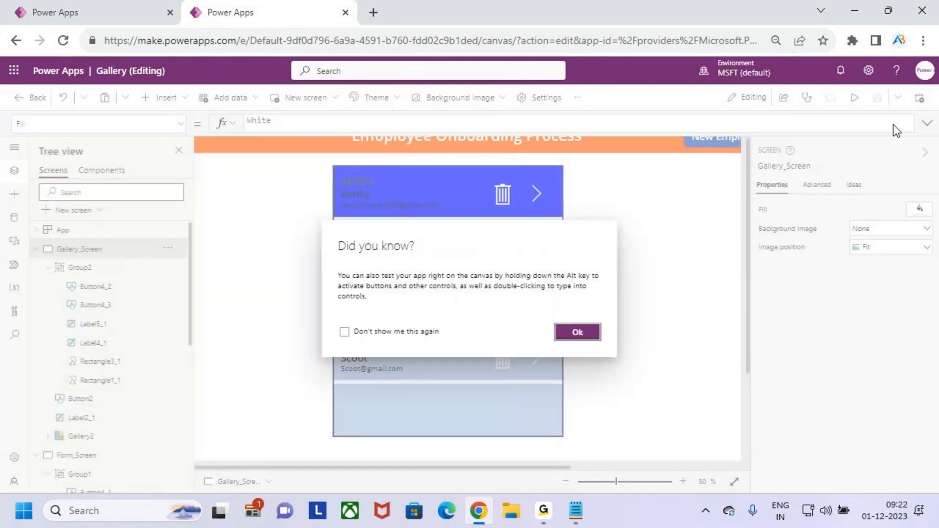
pyautogui.click(572, 334)
pyautogui.click(116, 10)
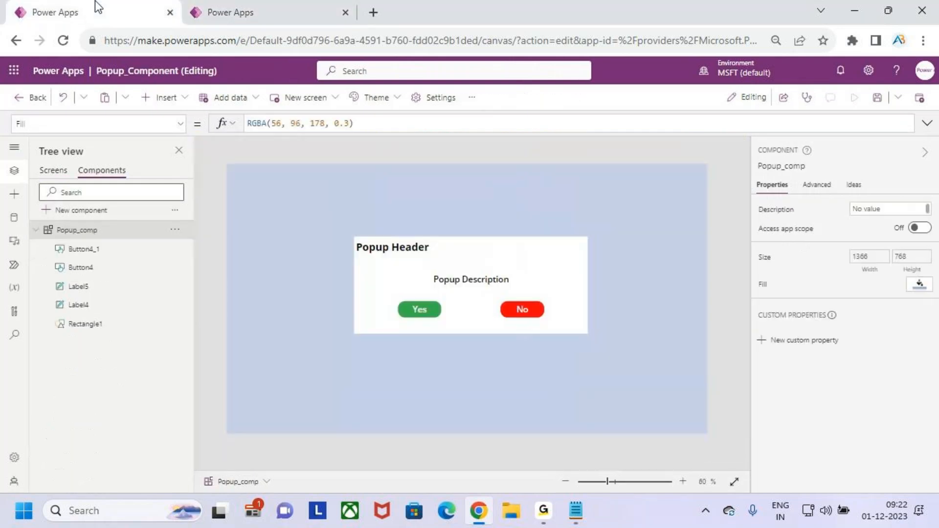
pyautogui.hotkey('ctrl', '2')
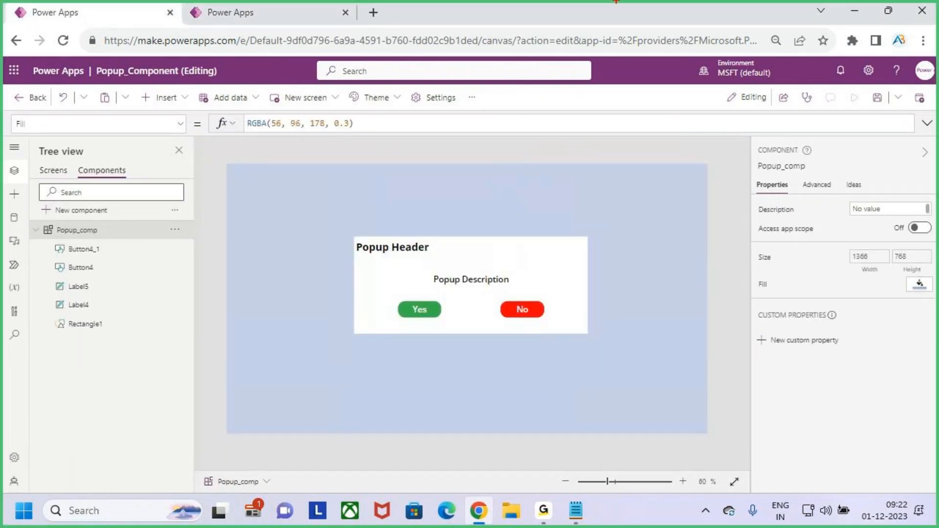
pyautogui.press('Escape')
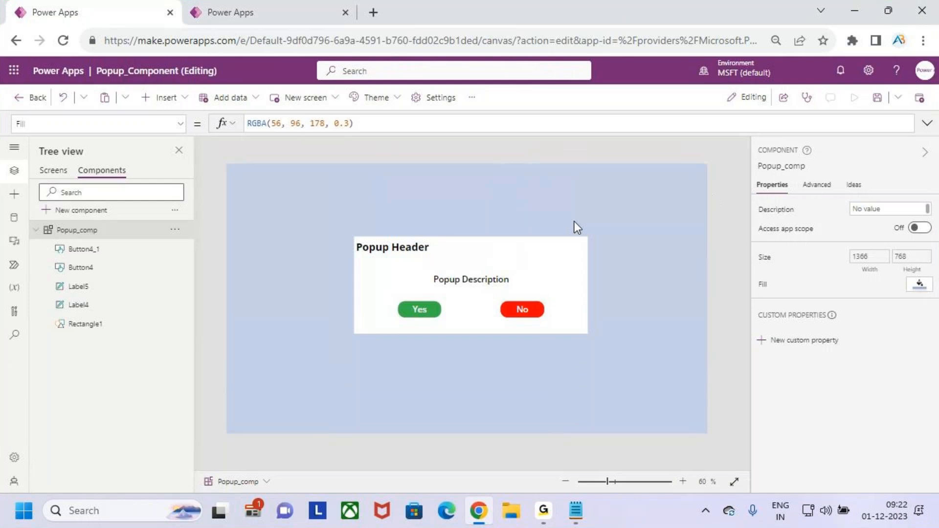
pyautogui.hotkey('ctrl', '2')
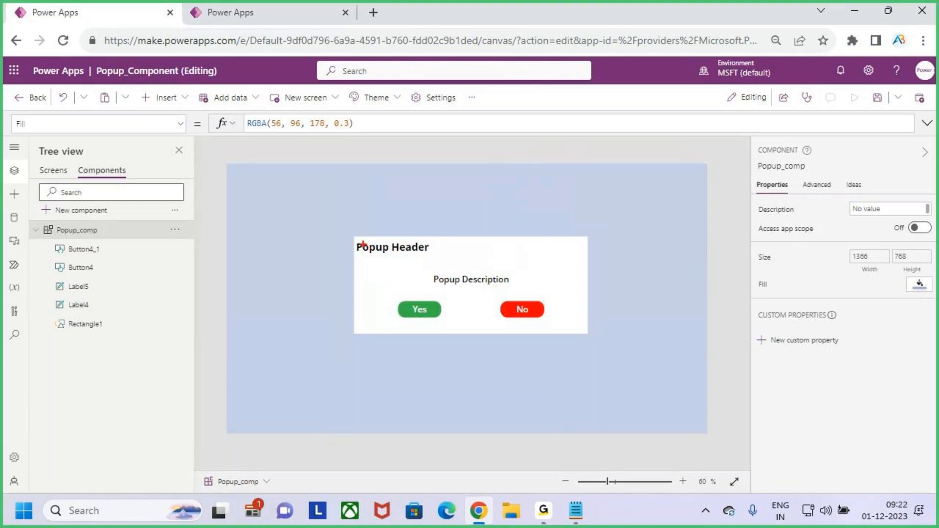
pyautogui.moveTo(349, 238); pyautogui.dragTo(521, 292)
pyautogui.moveTo(467, 264); pyautogui.dragTo(474, 268)
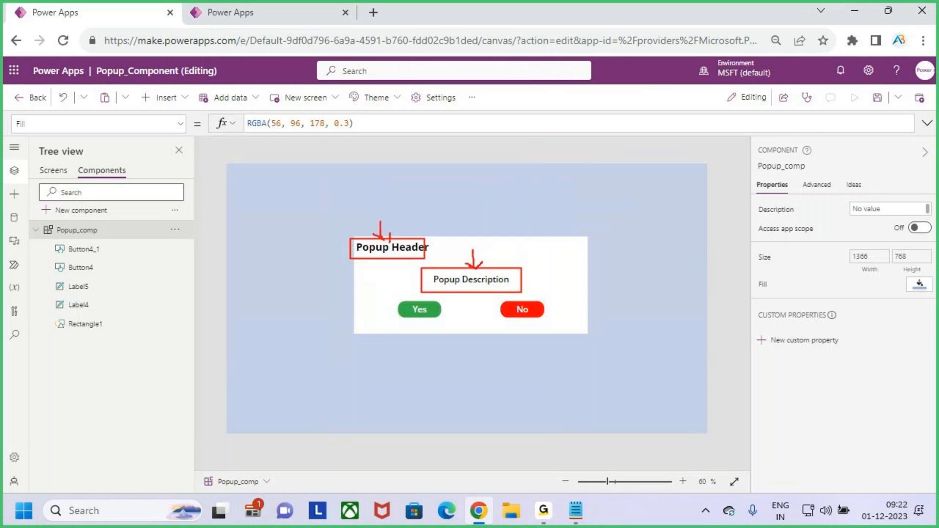
pyautogui.moveTo(587, 203); pyautogui.dragTo(708, 202)
pyautogui.press('t')
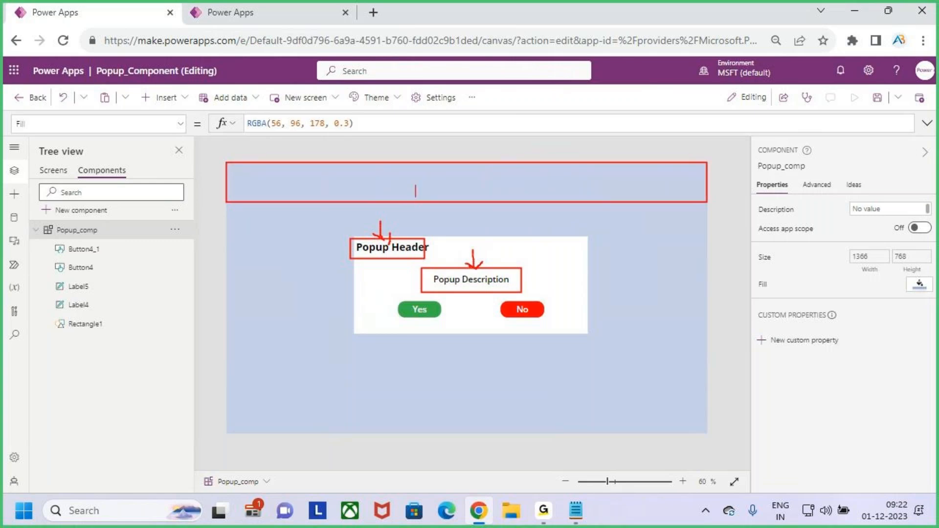
pyautogui.write('Headers')
pyautogui.press('Escape')
pyautogui.moveTo(378, 218)
pyautogui.mouseDown()
pyautogui.moveTo(379, 239)
pyautogui.moveTo(389, 235)
pyautogui.mouseUp()
pyautogui.moveTo(477, 248)
pyautogui.mouseDown()
pyautogui.moveTo(477, 267)
pyautogui.moveTo(491, 256)
pyautogui.mouseUp()
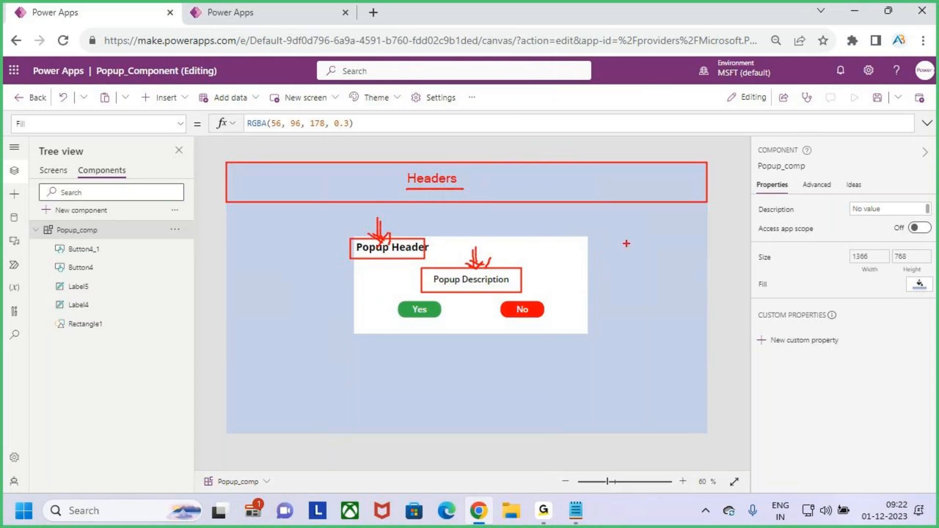
pyautogui.press('e')
pyautogui.press('r')
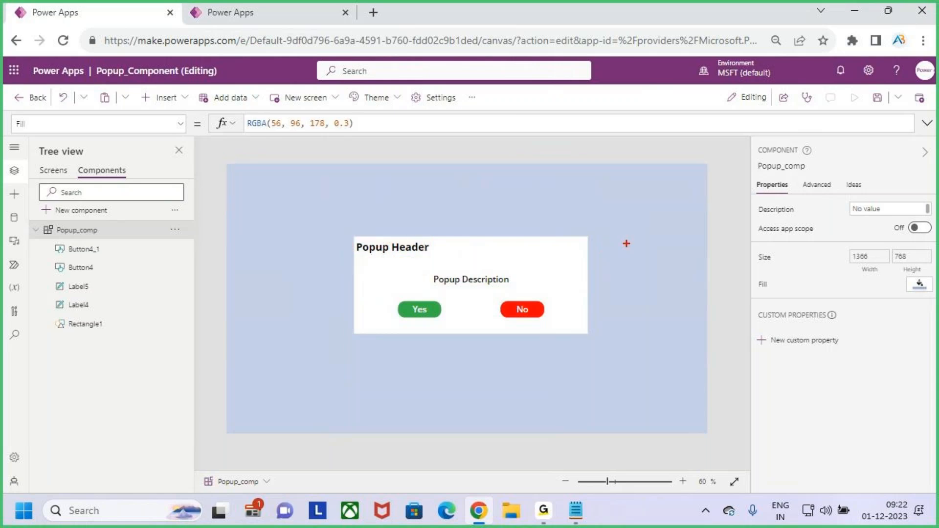
pyautogui.write('t')
pyautogui.write('Gallery')
pyautogui.press('Return')
pyautogui.press('Return')
pyautogui.press('Return')
pyautogui.write('For,')
pyautogui.write('m')
pyautogui.press('Return')
pyautogui.write('Welcome')
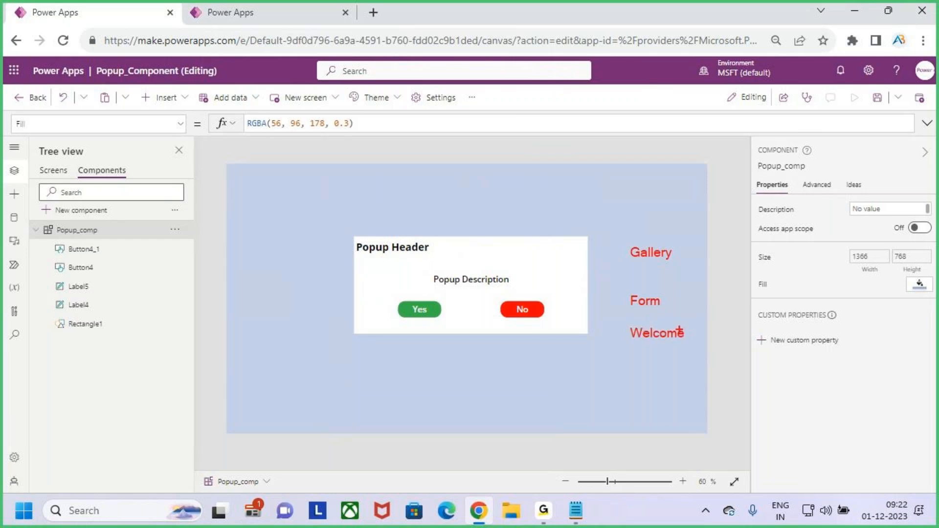
pyautogui.moveTo(618, 239); pyautogui.dragTo(674, 266)
pyautogui.moveTo(621, 288); pyautogui.dragTo(681, 317)
pyautogui.moveTo(612, 323); pyautogui.dragTo(694, 349)
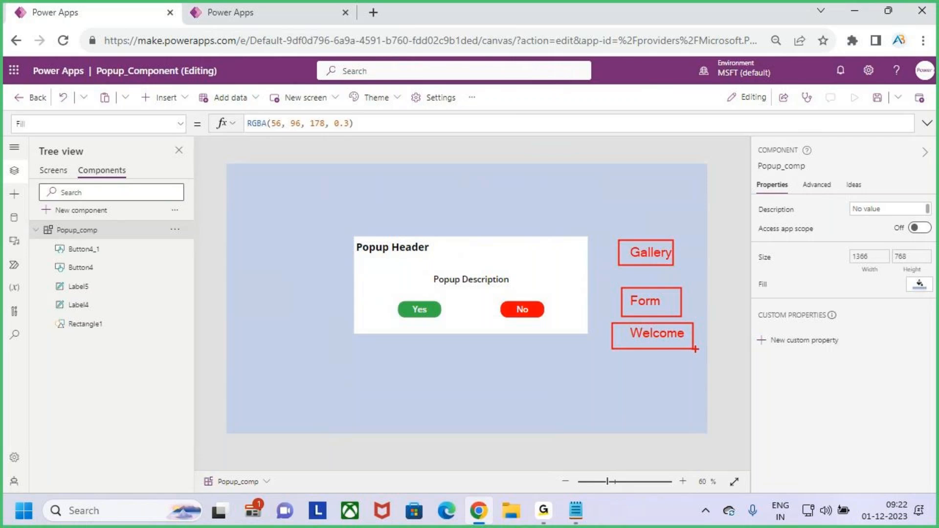
pyautogui.press('Escape')
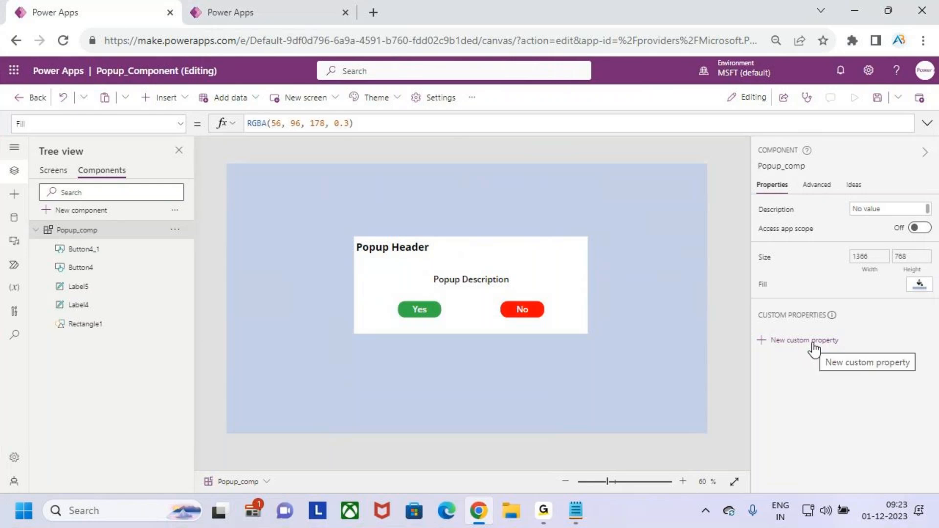
pyautogui.hotkey('ctrl', '2')
pyautogui.moveTo(767, 329); pyautogui.dragTo(859, 346)
pyautogui.moveTo(376, 254); pyautogui.dragTo(405, 253)
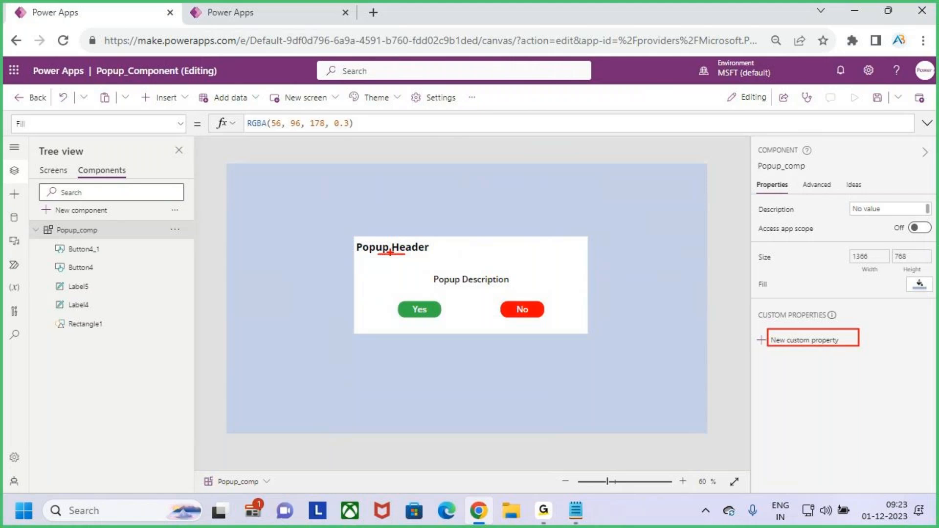
pyautogui.press('Escape')
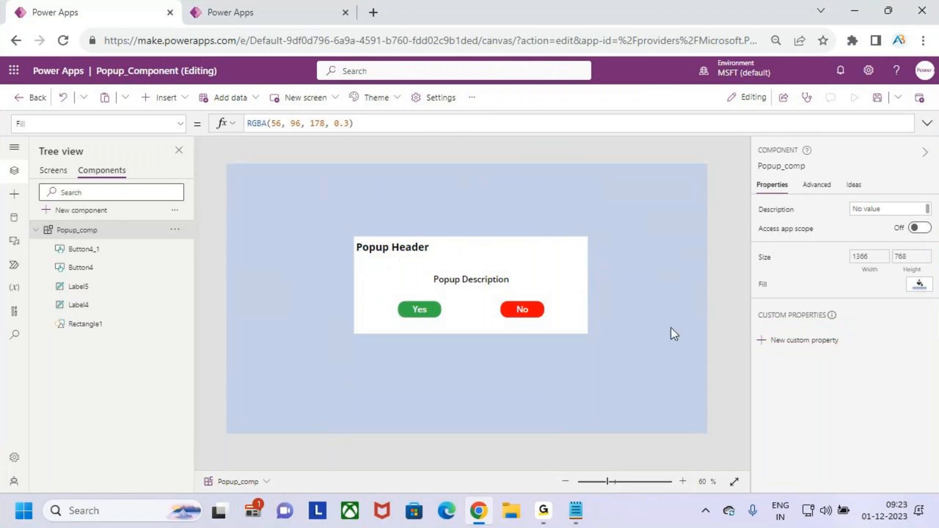
# - Start a new custom property on Popup_comp with the display name PopupHeader
pyautogui.click(804, 341)
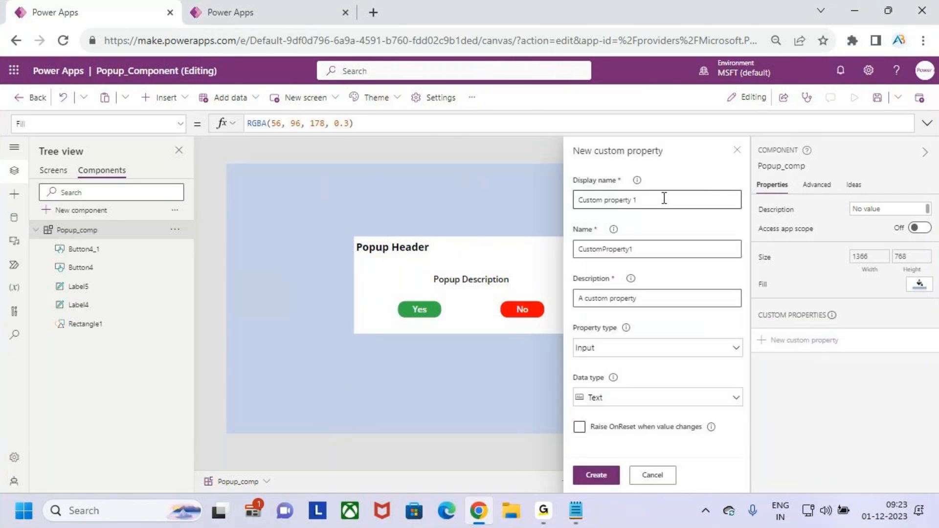
pyautogui.moveTo(662, 198); pyautogui.dragTo(542, 205)
pyautogui.moveTo(671, 199); pyautogui.dragTo(567, 204)
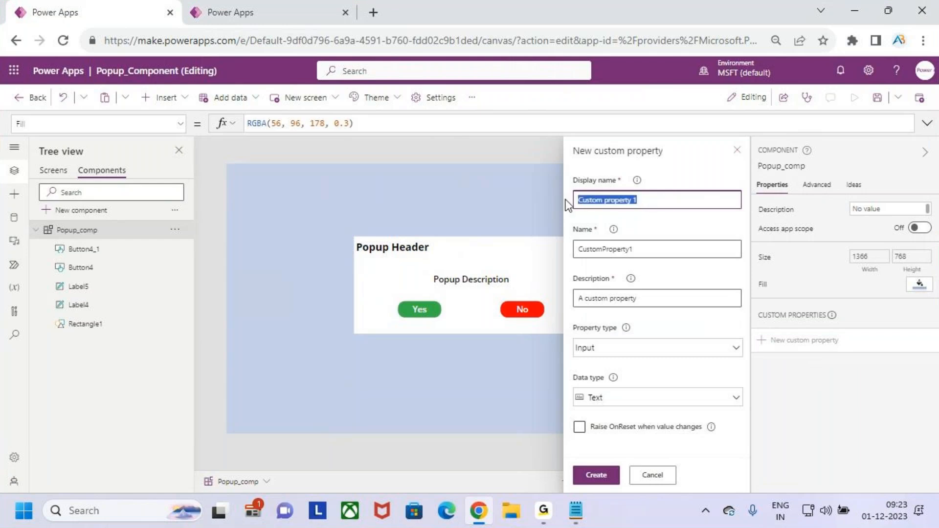
pyautogui.write('Op')
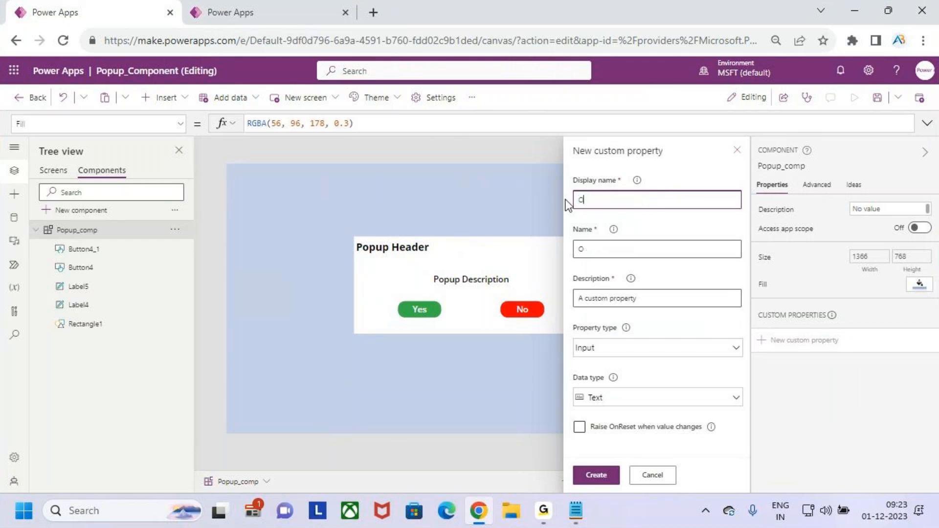
pyautogui.press('BackSpace')
pyautogui.press('BackSpace')
pyautogui.write('O')
pyautogui.press('BackSpace')
pyautogui.write('P')
pyautogui.press('BackSpace')
pyautogui.write('PopupHead')
# - Create the PopupHeader property with property type Input and data type Text
pyautogui.click(643, 353)
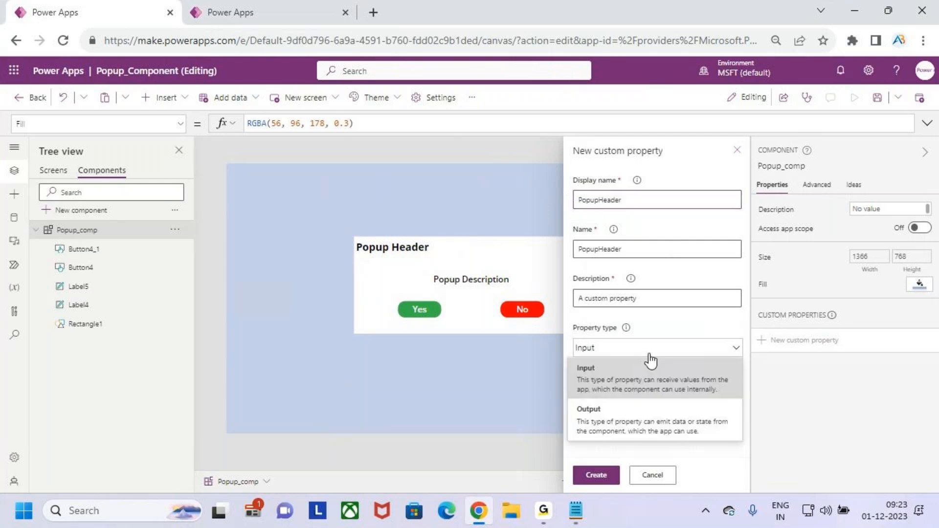
pyautogui.click(640, 384)
pyautogui.click(660, 407)
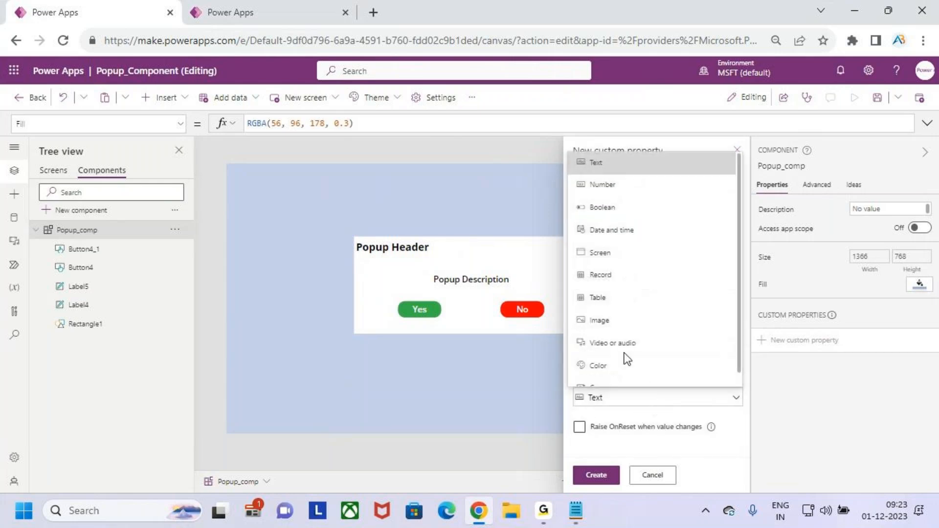
pyautogui.click(650, 164)
pyautogui.click(596, 475)
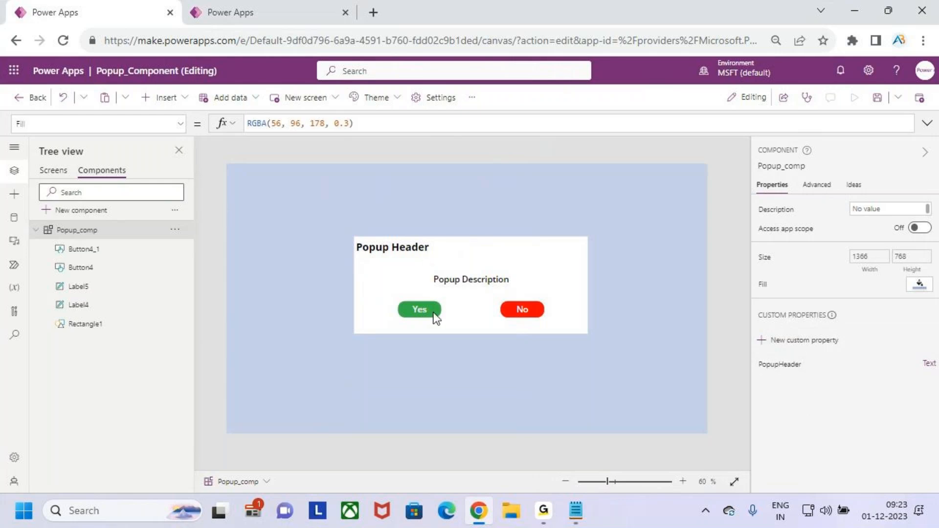
# - Replace the header label's Text value with the formula Popup_comp.PopupHeader
pyautogui.click(404, 249)
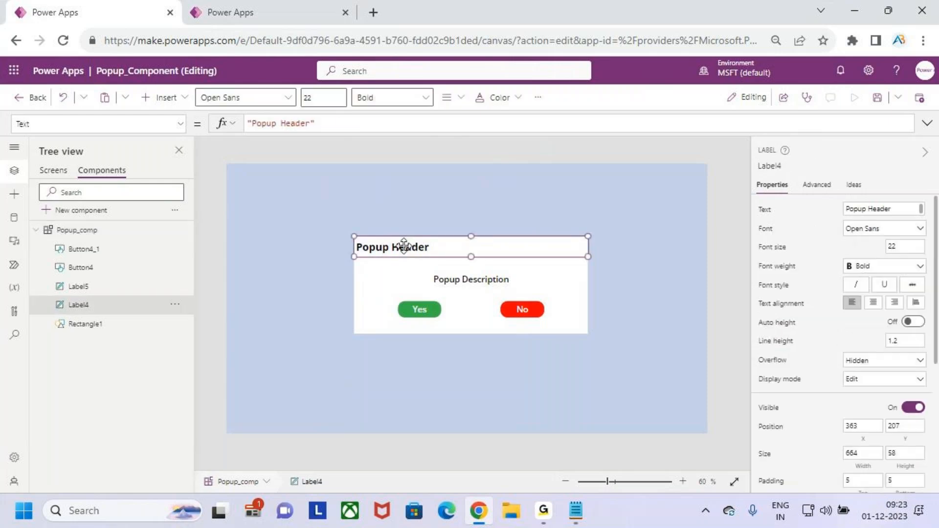
pyautogui.click(765, 210)
pyautogui.click(325, 124)
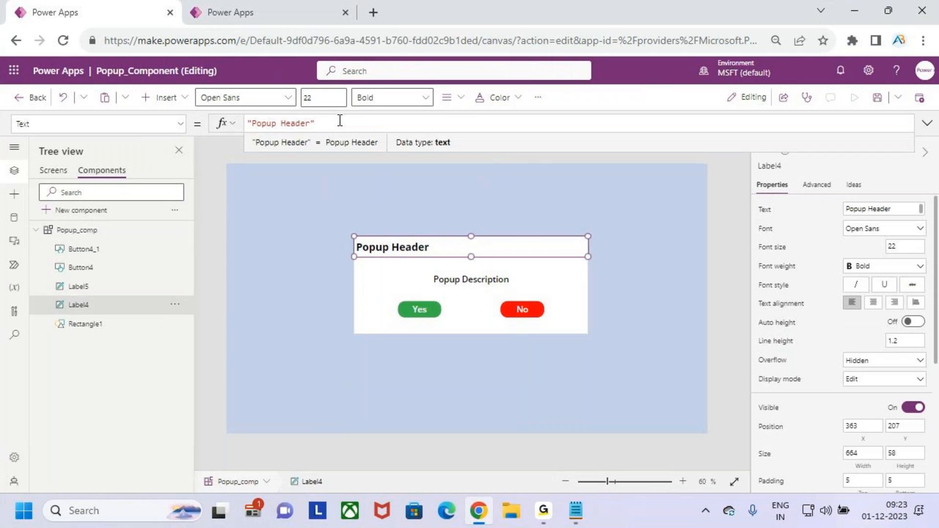
pyautogui.moveTo(315, 123); pyautogui.dragTo(247, 124)
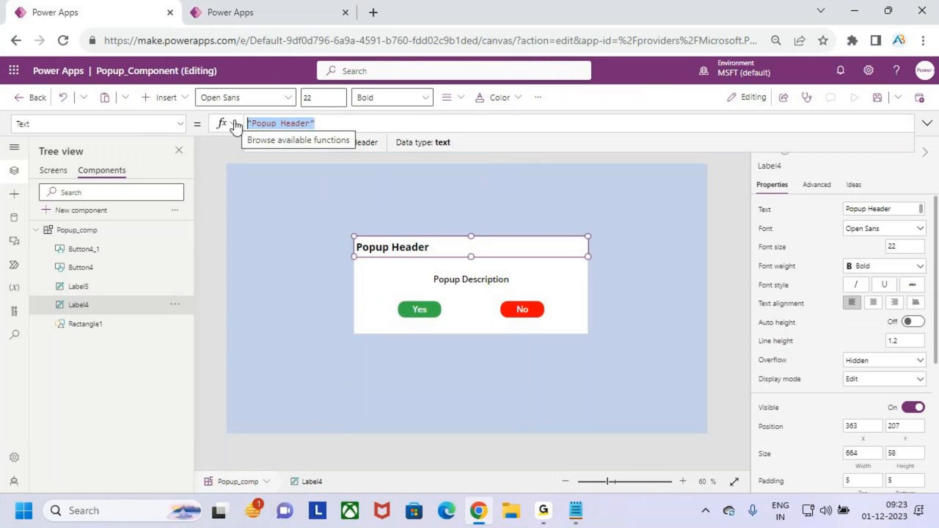
pyautogui.press('Delete')
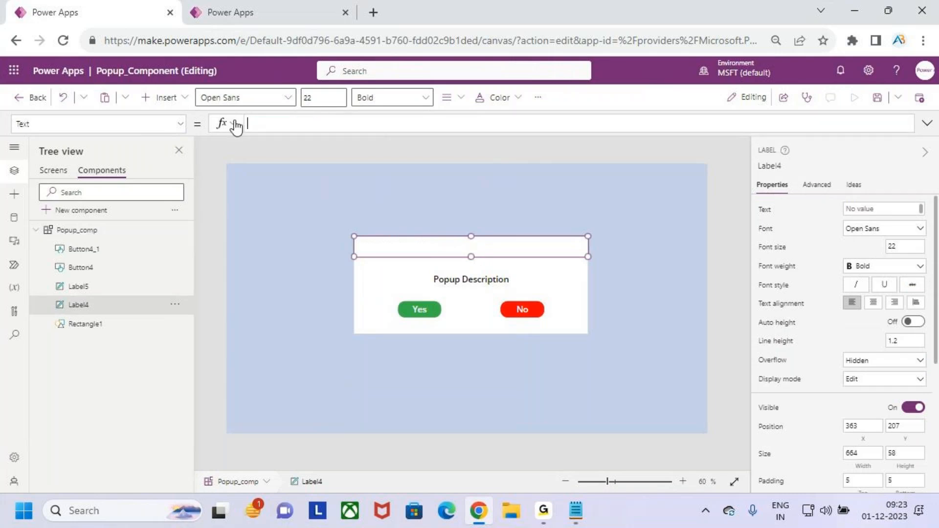
pyautogui.write('pop')
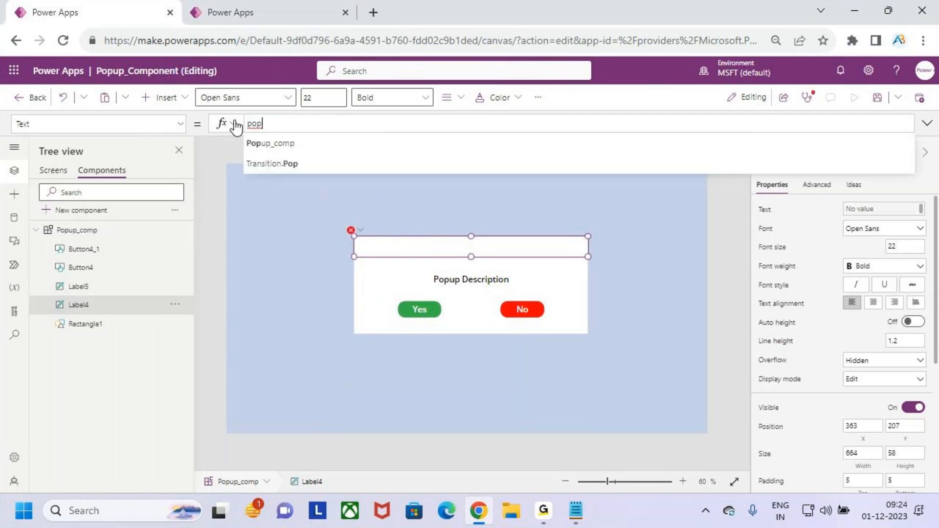
pyautogui.press('Tab')
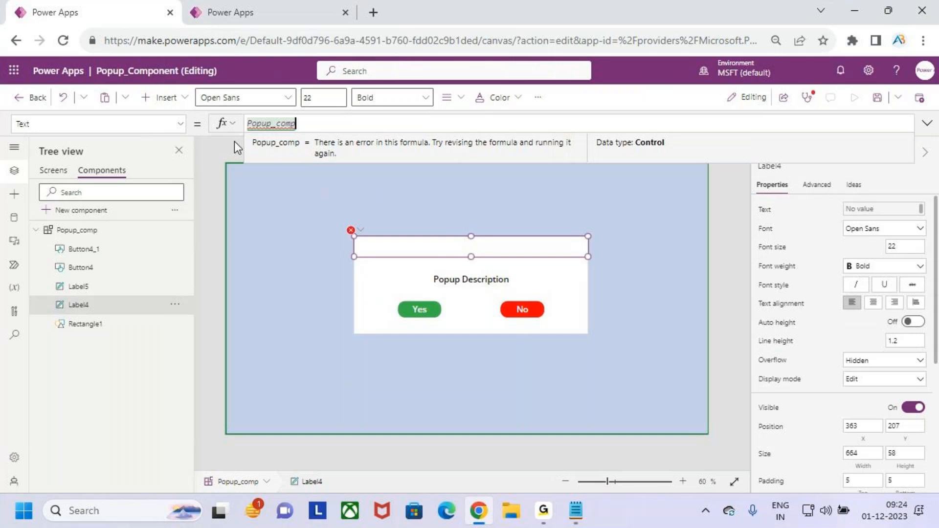
pyautogui.moveTo(62, 236); pyautogui.dragTo(86, 236)
pyautogui.press('Escape')
pyautogui.click(317, 125)
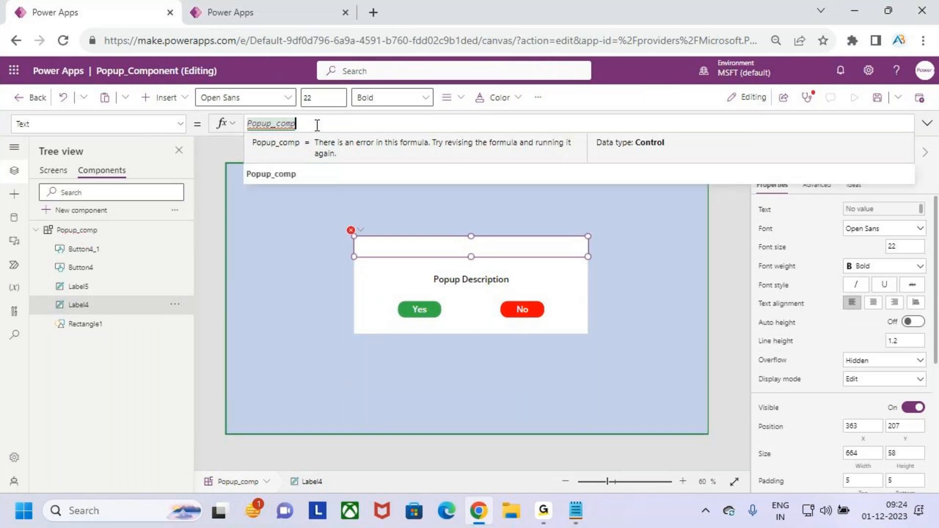
pyautogui.write('.')
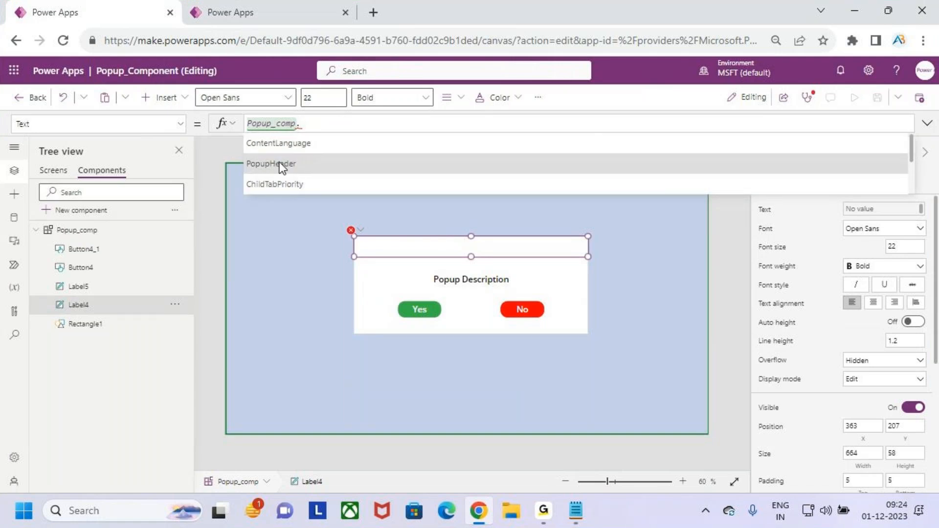
pyautogui.click(306, 162)
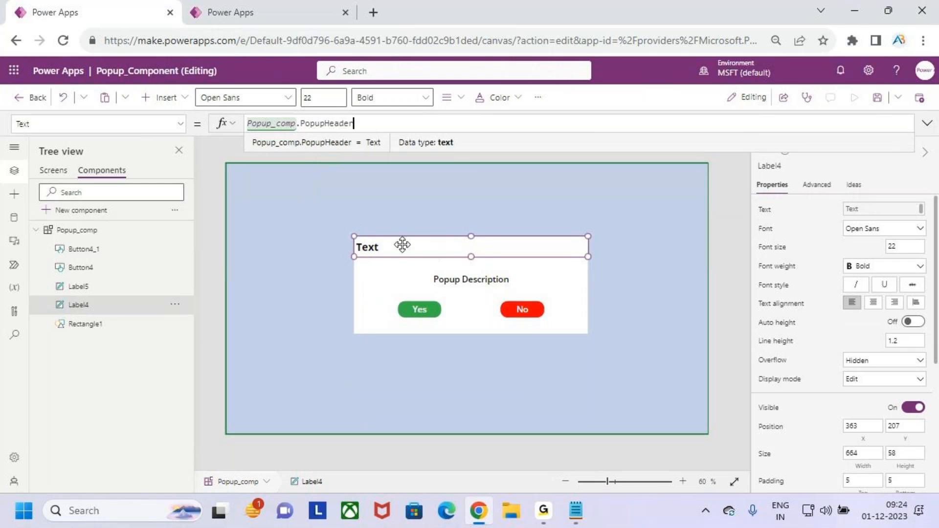
pyautogui.moveTo(354, 257); pyautogui.dragTo(388, 250)
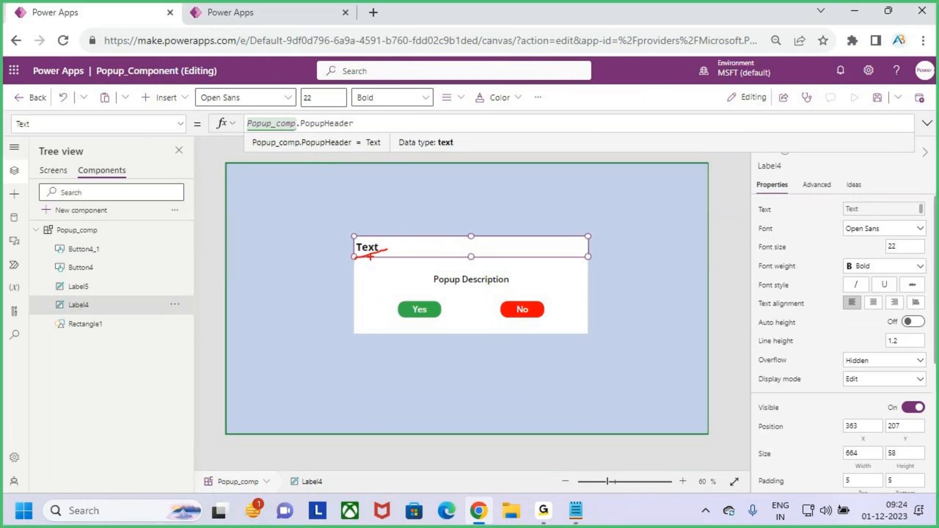
pyautogui.press('Escape')
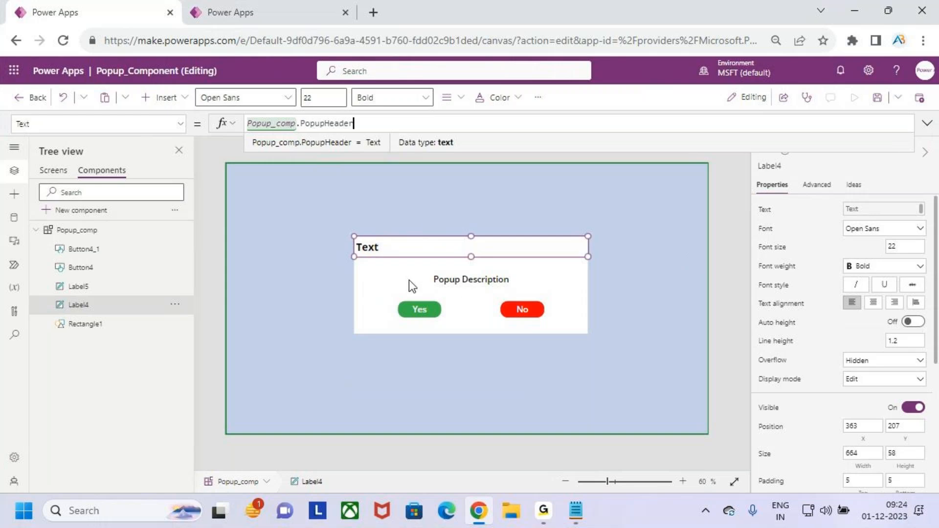
# - Set the default value of Popup_comp's PopupHeader property to "Popup Header"
pyautogui.click(93, 235)
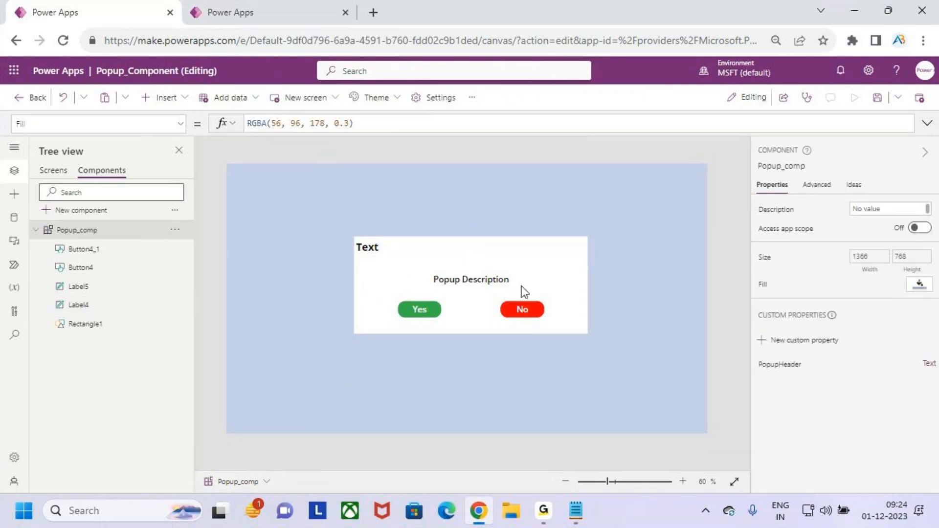
pyautogui.click(778, 370)
pyautogui.click(308, 126)
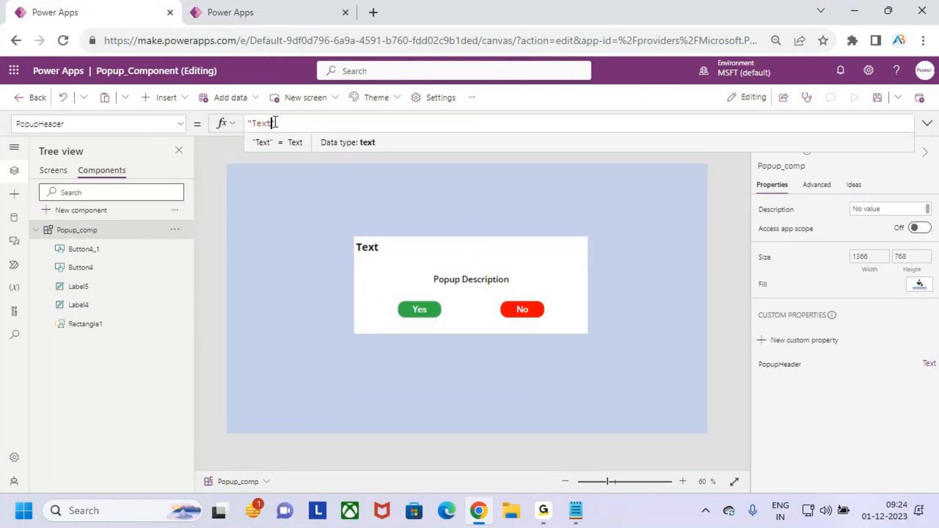
pyautogui.moveTo(272, 123); pyautogui.dragTo(253, 124)
pyautogui.write('Popup ')
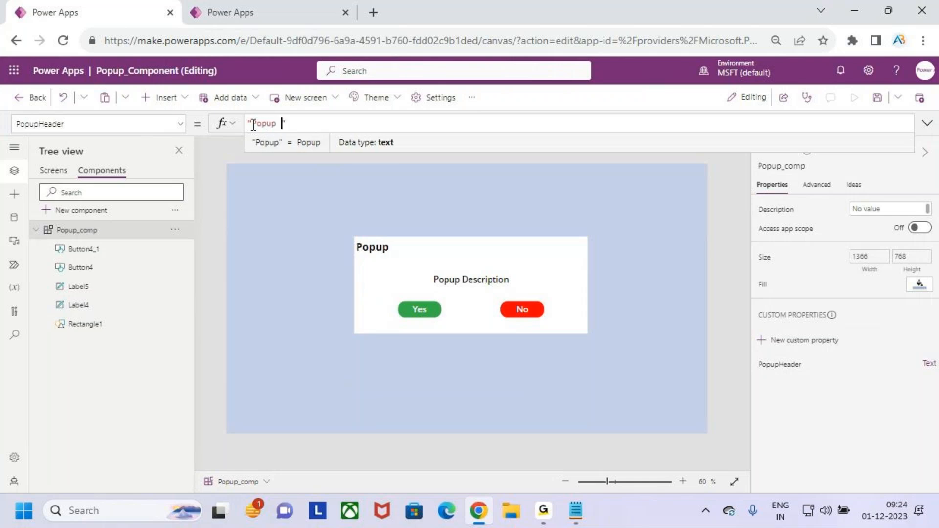
pyautogui.write('Header')
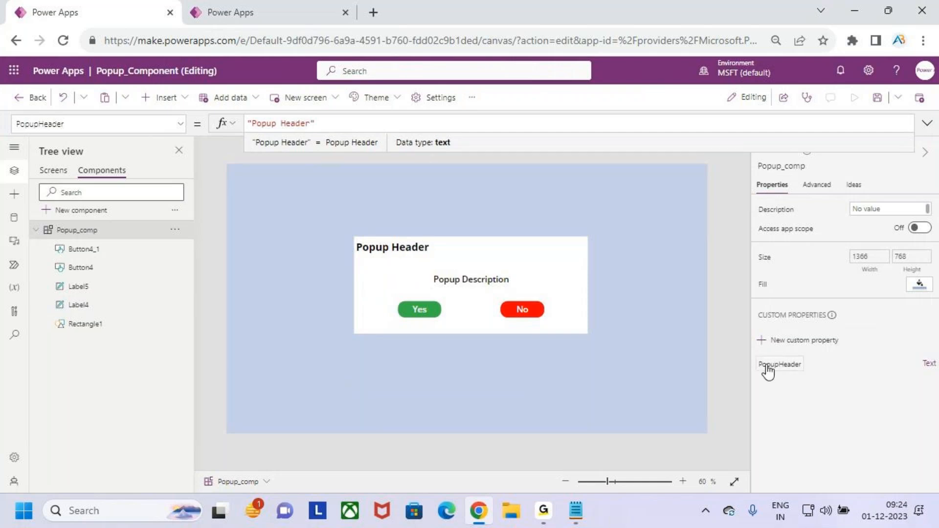
# - Check the Text formula of the header label and the Text value of the description label
pyautogui.click(430, 249)
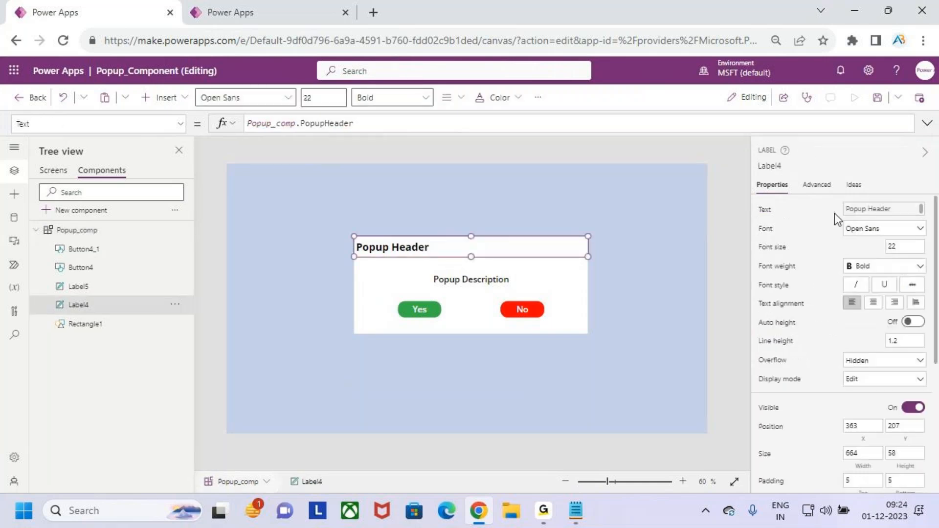
pyautogui.click(292, 132)
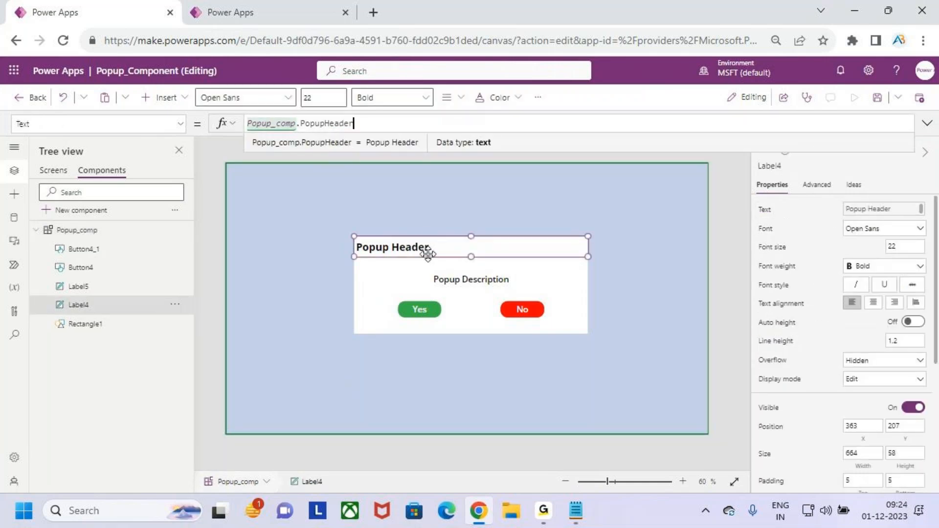
pyautogui.click(473, 280)
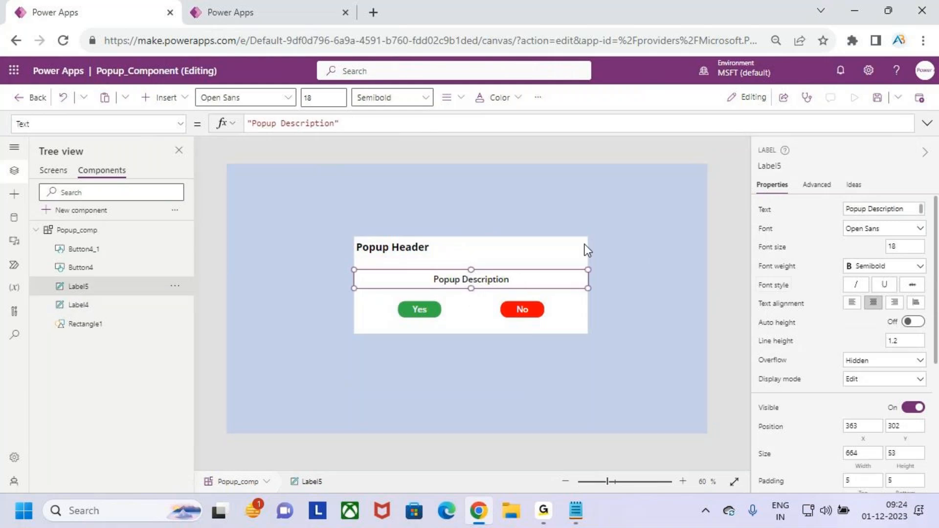
# - Start a new custom property on Popup_comp with the display name PopupDescription
pyautogui.click(91, 232)
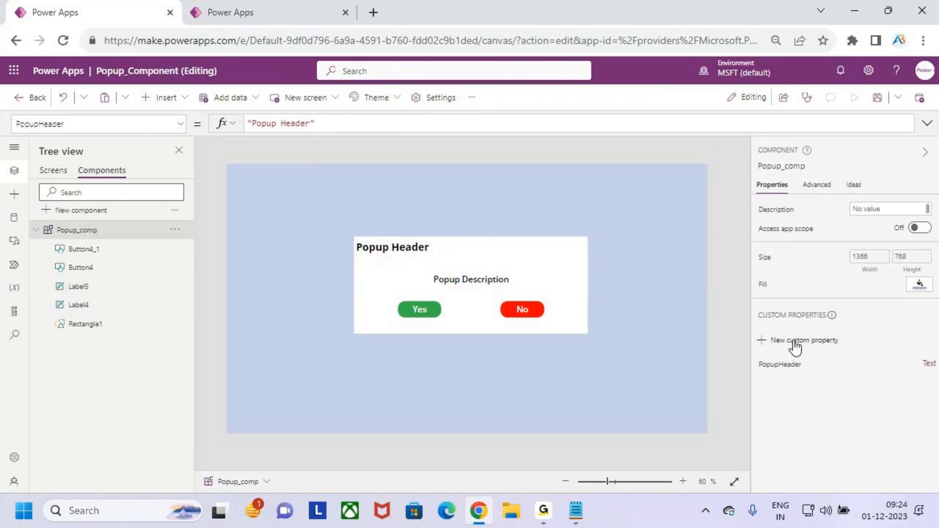
pyautogui.click(795, 343)
pyautogui.moveTo(667, 200); pyautogui.dragTo(509, 201)
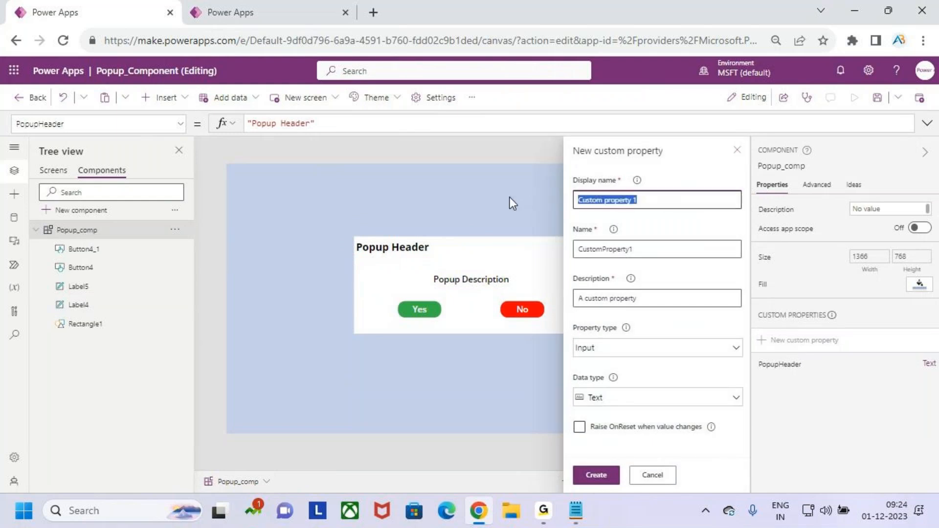
pyautogui.write('Op')
pyautogui.press('BackSpace')
pyautogui.press('BackSpace')
pyautogui.write('P')
pyautogui.press('BackSpace')
pyautogui.write('PopupDescription')
# - Create the PopupDescription property with property type Input and data type Text
pyautogui.click(640, 351)
pyautogui.click(650, 375)
pyautogui.click(628, 399)
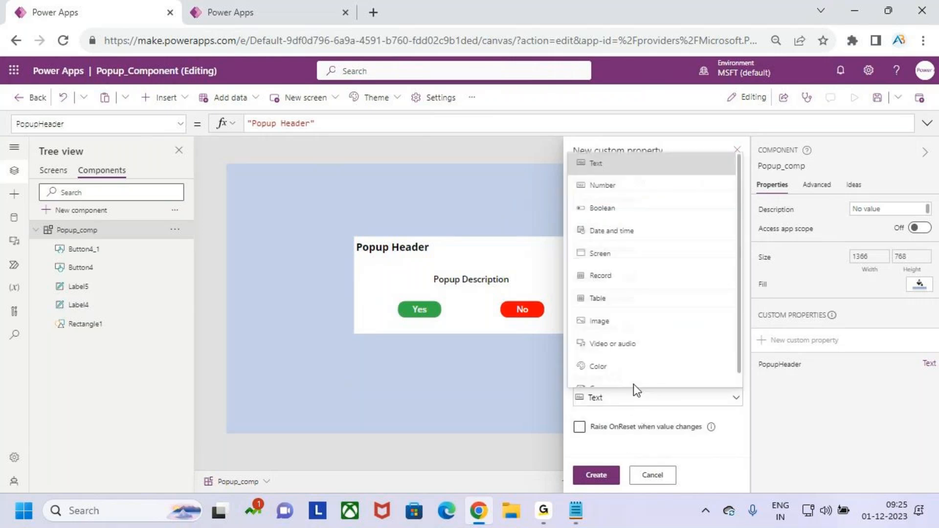
pyautogui.click(662, 166)
pyautogui.click(603, 479)
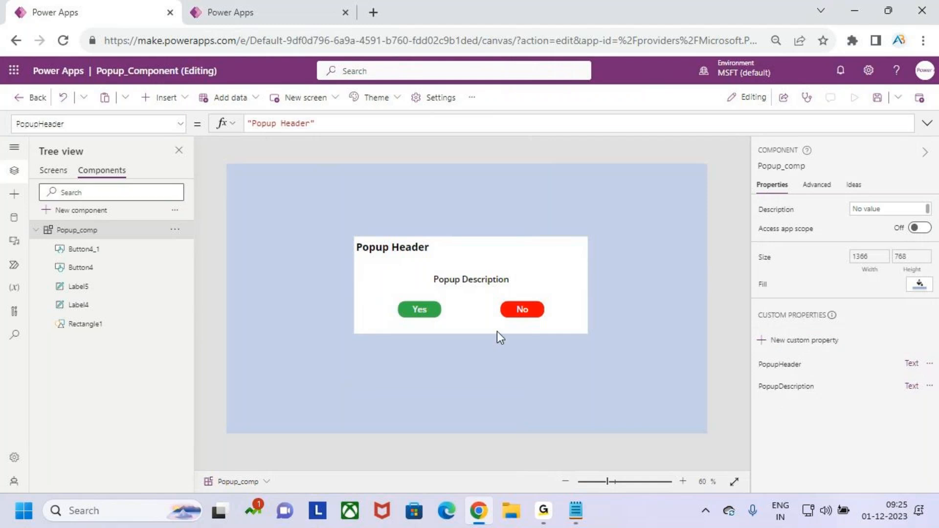
# - Copy the description label's Text value, and replace it with the formula Popup_comp.PopupDescription
pyautogui.click(486, 280)
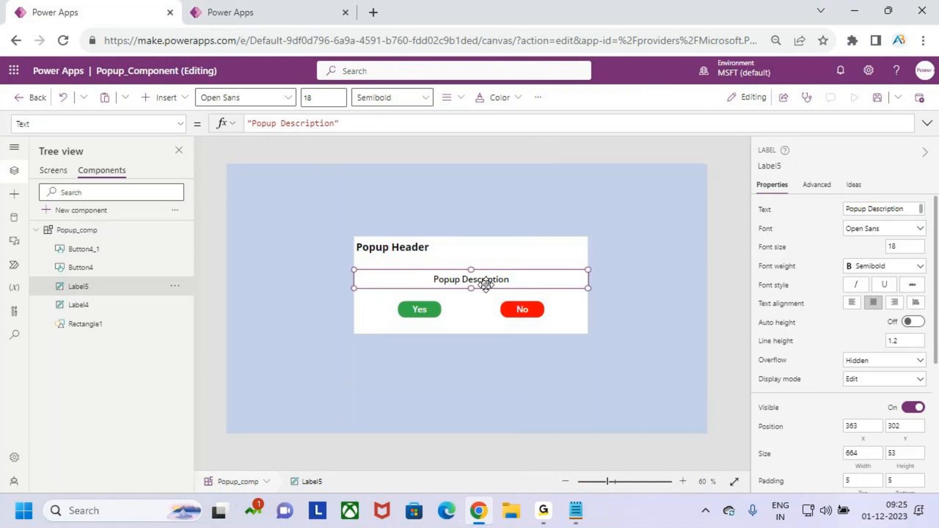
pyautogui.click(763, 211)
pyautogui.moveTo(341, 123); pyautogui.dragTo(221, 128)
pyautogui.hotkey('ctrl', 'c')
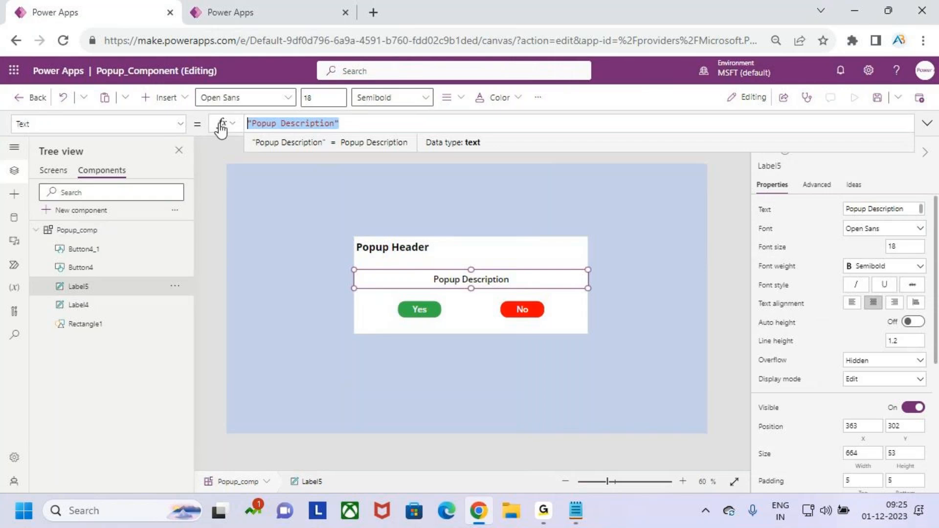
pyautogui.press('BackSpace')
pyautogui.write('pop')
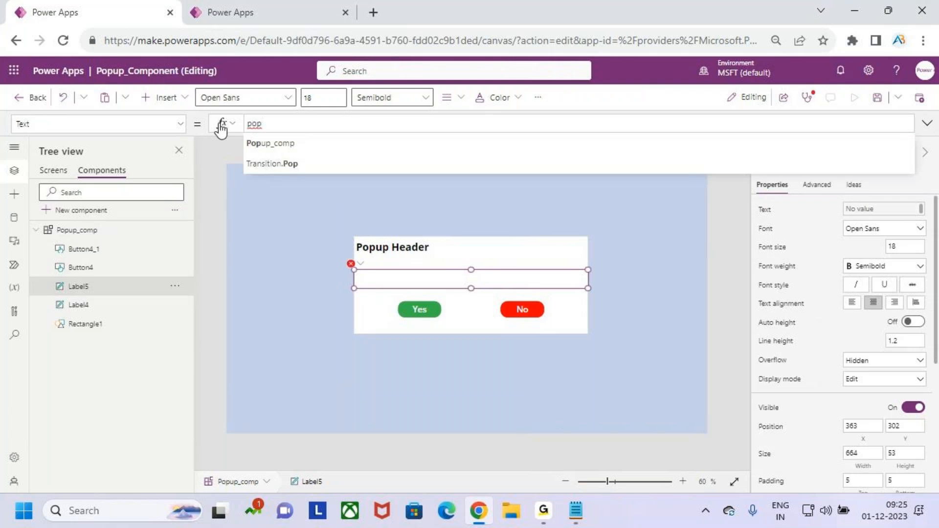
pyautogui.press('Tab')
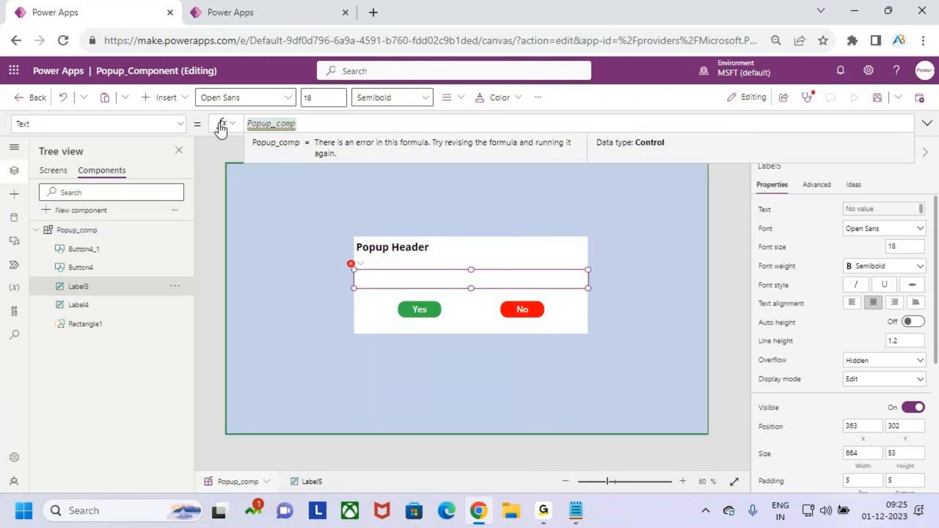
pyautogui.write('.')
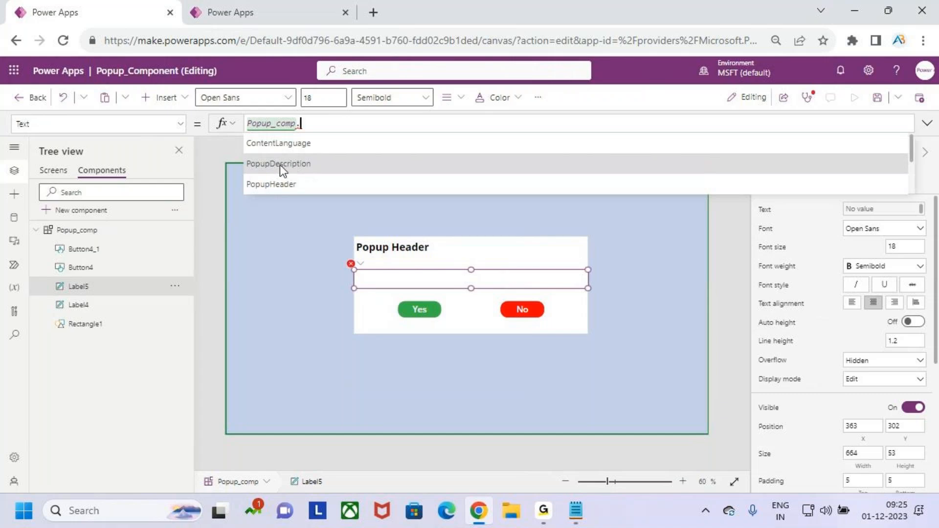
pyautogui.click(281, 164)
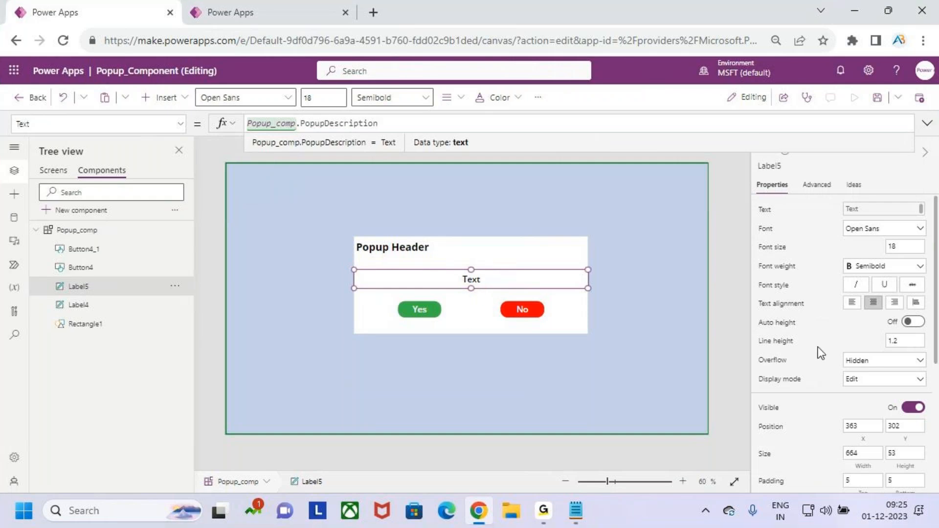
# - Set the default value of Popup_comp's PopupDescription property to the copied text "Popup Description"
pyautogui.click(81, 229)
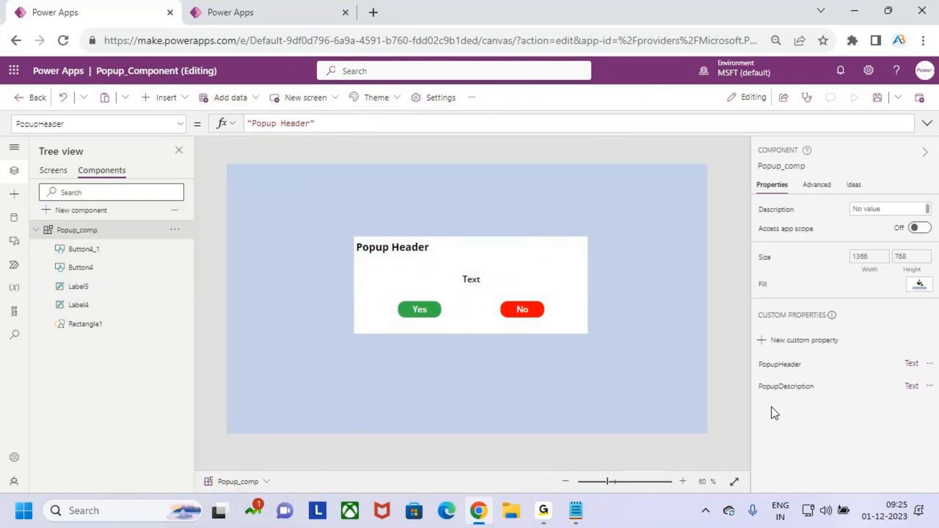
pyautogui.click(793, 387)
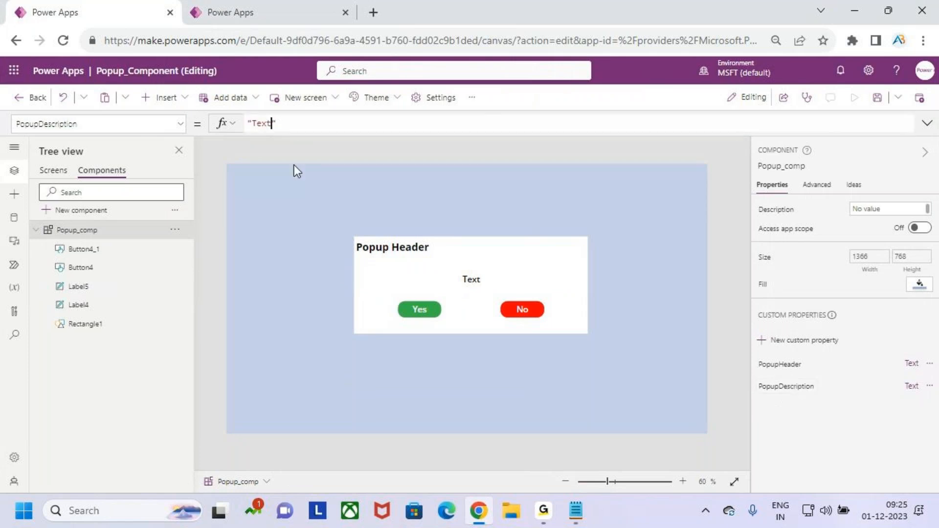
pyautogui.click(288, 124)
pyautogui.doubleClick(267, 123)
pyautogui.click(287, 125)
pyautogui.hotkey('ctrl', 'a')
pyautogui.hotkey('ctrl', 'v')
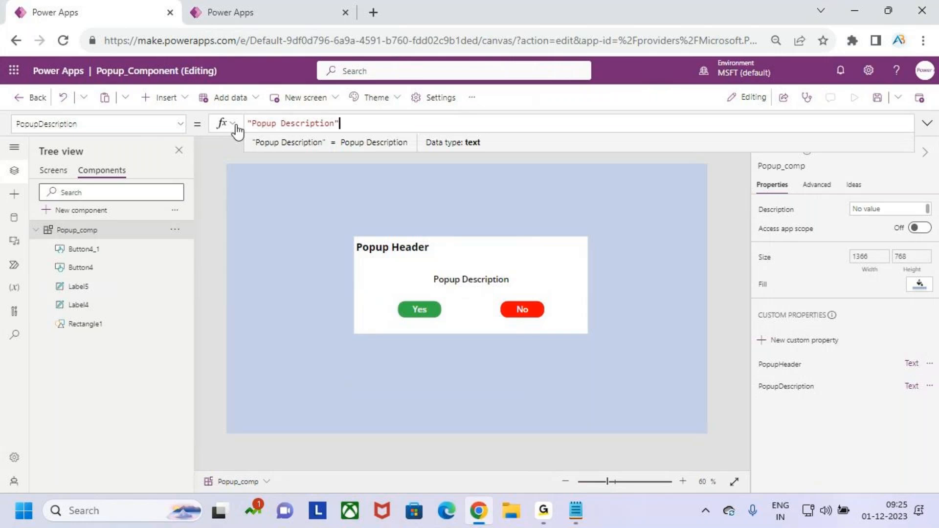
pyautogui.click(253, 124)
# - Review the Text formulas of the popup's description and header labels
pyautogui.click(478, 281)
pyautogui.click(381, 247)
pyautogui.click(465, 279)
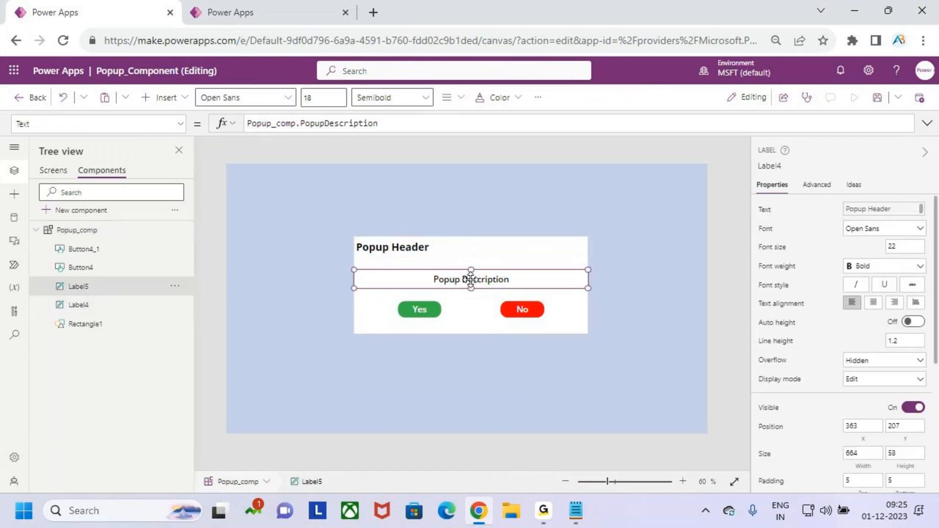
pyautogui.hotkey('ctrl', '2')
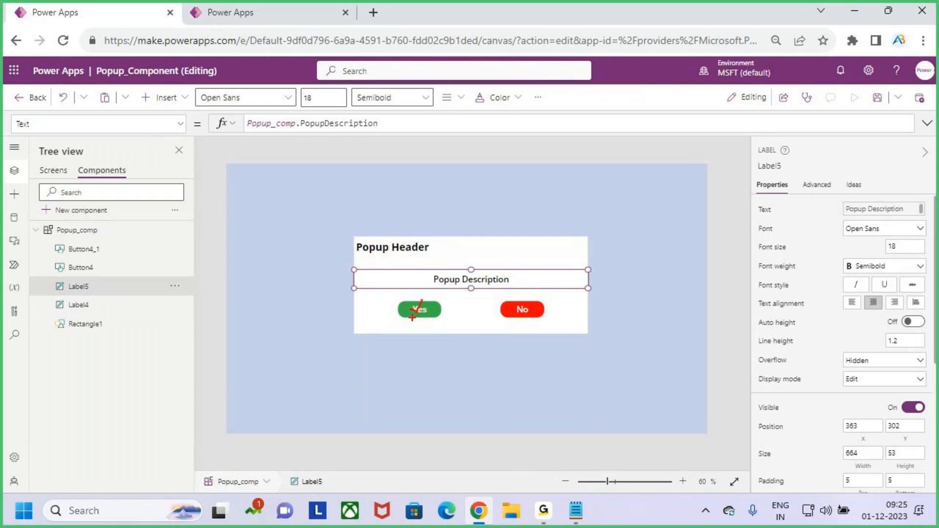
pyautogui.moveTo(410, 309); pyautogui.dragTo(422, 300)
pyautogui.moveTo(534, 293); pyautogui.dragTo(528, 302)
pyautogui.press('Escape')
pyautogui.click(570, 315)
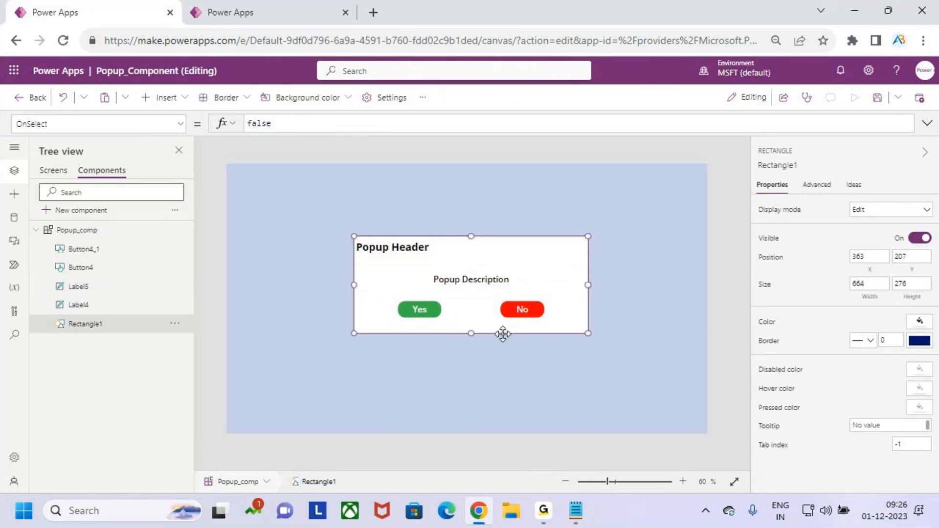
pyautogui.hotkey('ctrl', '2')
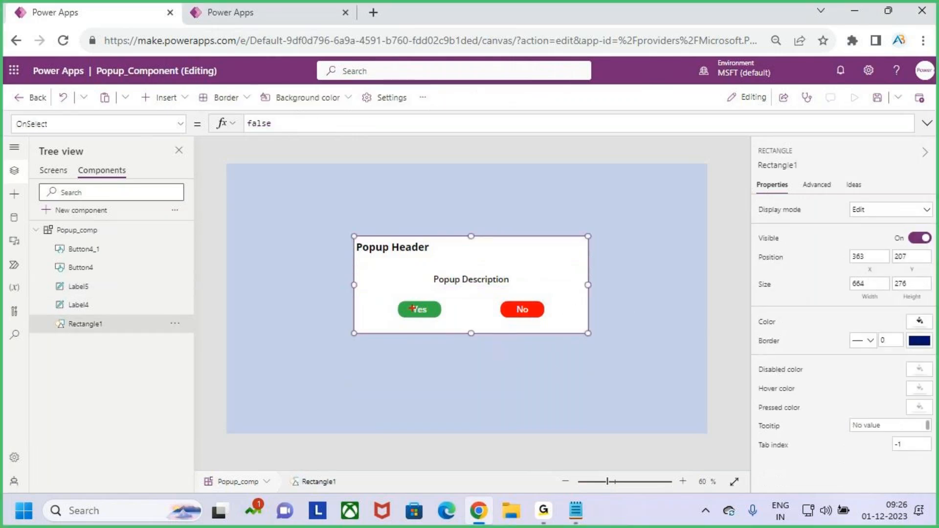
pyautogui.moveTo(386, 259); pyautogui.dragTo(409, 258)
pyautogui.moveTo(456, 290); pyautogui.dragTo(497, 286)
pyautogui.moveTo(411, 273); pyautogui.dragTo(412, 292)
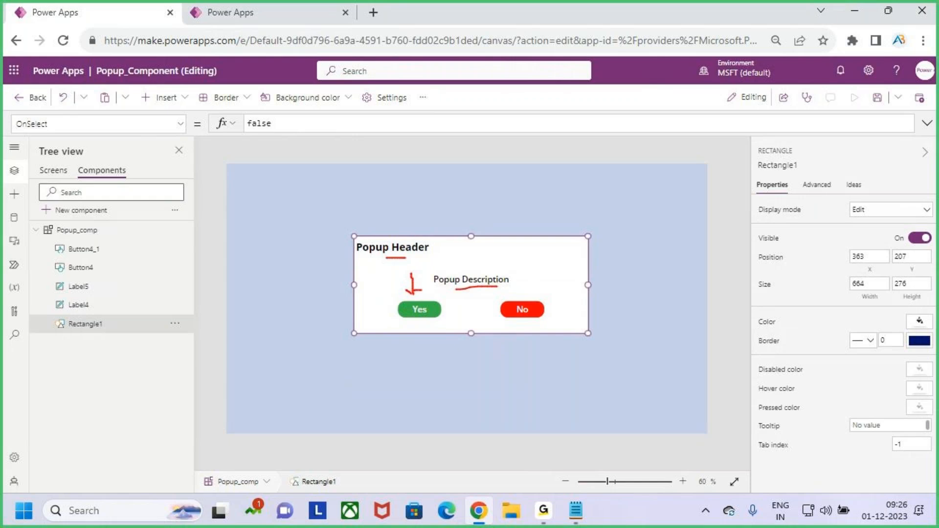
pyautogui.moveTo(524, 288); pyautogui.dragTo(525, 299)
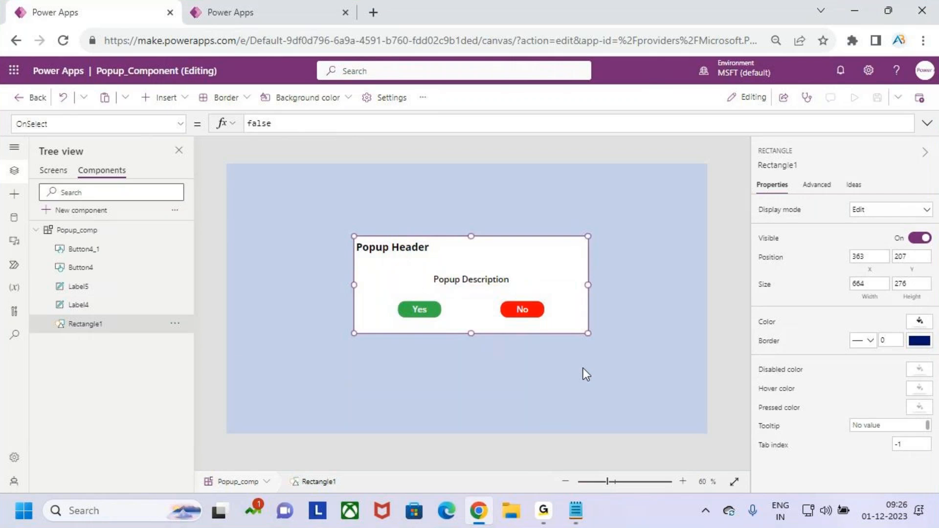
# - Review the property types offered for a new custom property of Popup_comp, and close the form without creating a property
pyautogui.click(603, 292)
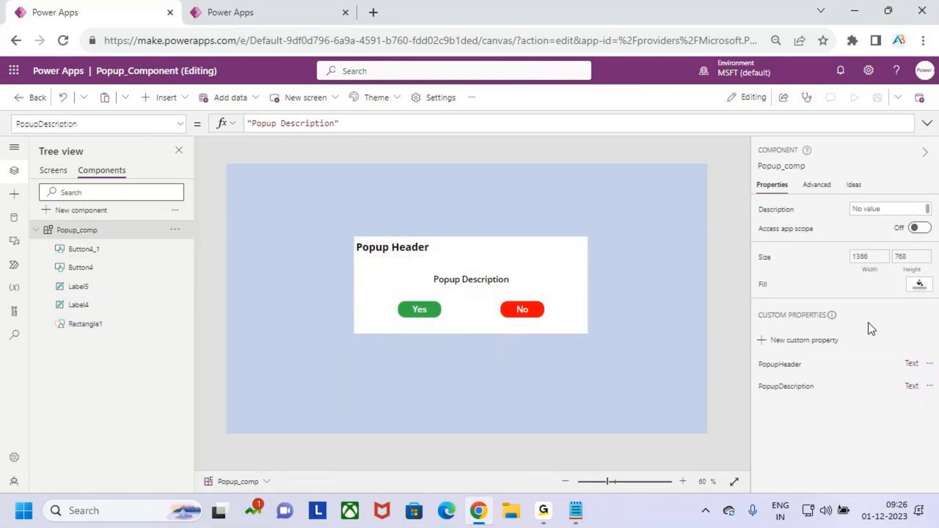
pyautogui.click(803, 341)
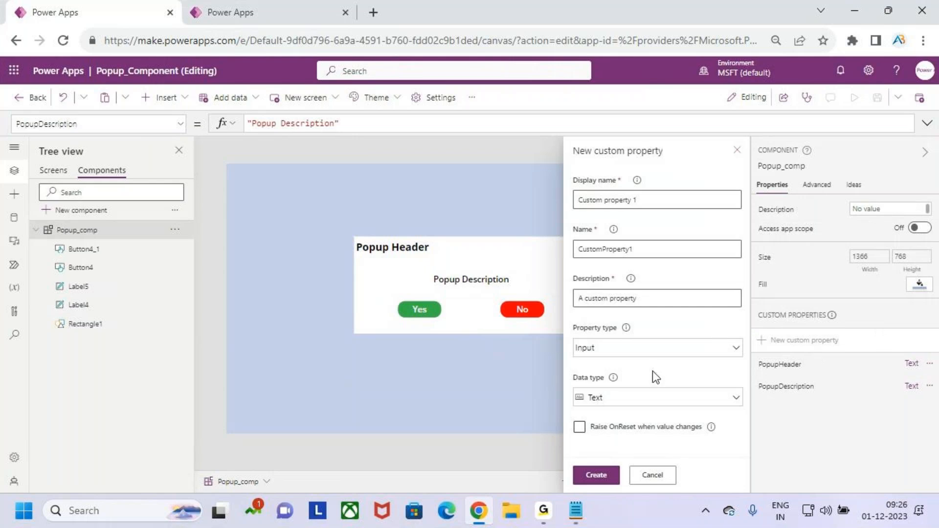
pyautogui.click(649, 354)
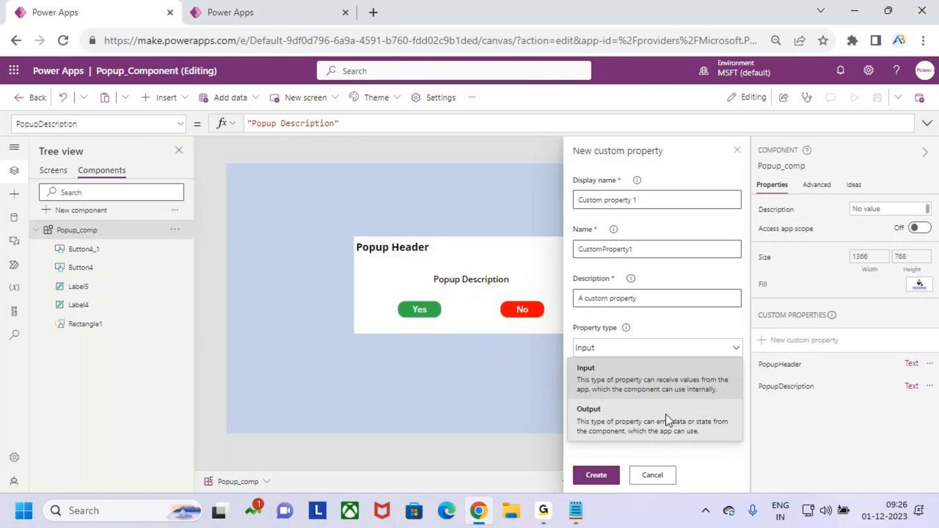
pyautogui.hotkey('ctrl', '2')
pyautogui.moveTo(762, 394)
pyautogui.mouseDown()
pyautogui.moveTo(762, 411)
pyautogui.moveTo(777, 404)
pyautogui.moveTo(760, 416)
pyautogui.mouseUp()
pyautogui.moveTo(784, 402)
pyautogui.mouseDown()
pyautogui.moveTo(796, 402)
pyautogui.moveTo(806, 374)
pyautogui.moveTo(811, 410)
pyautogui.moveTo(835, 398)
pyautogui.moveTo(856, 400)
pyautogui.mouseUp()
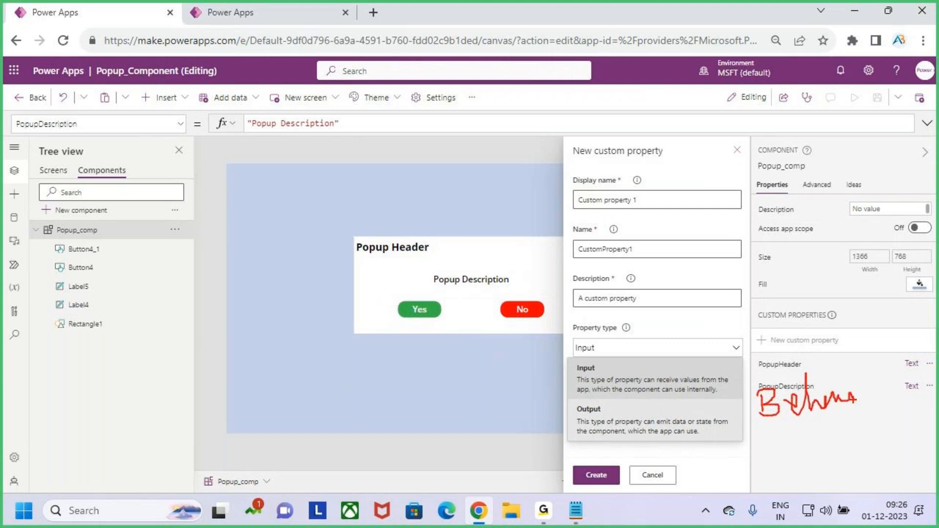
pyautogui.press('Escape')
pyautogui.click(736, 149)
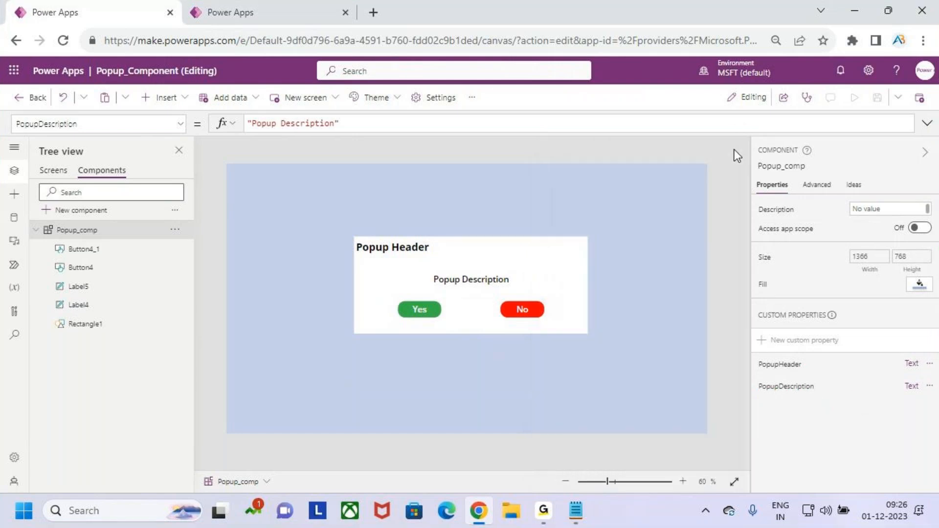
pyautogui.hotkey('ctrl', '2')
pyautogui.moveTo(411, 313); pyautogui.dragTo(424, 300)
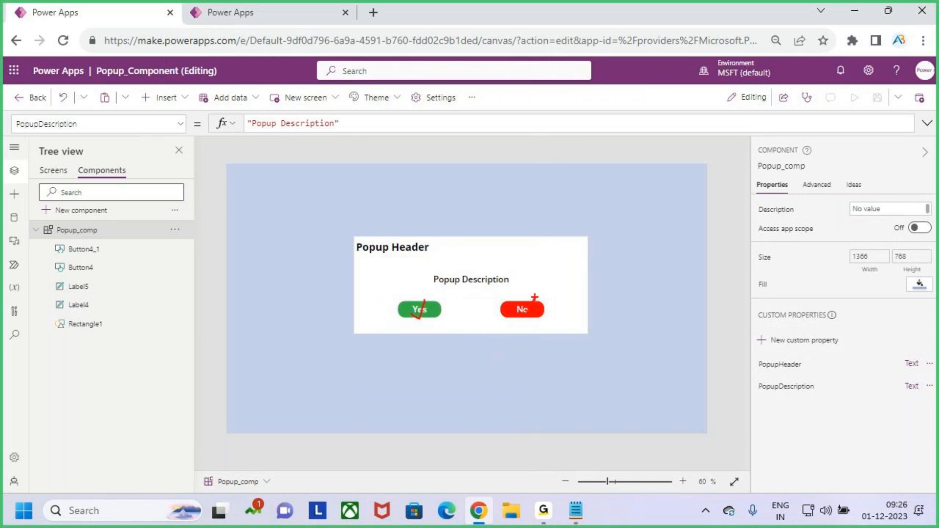
pyautogui.press('Escape')
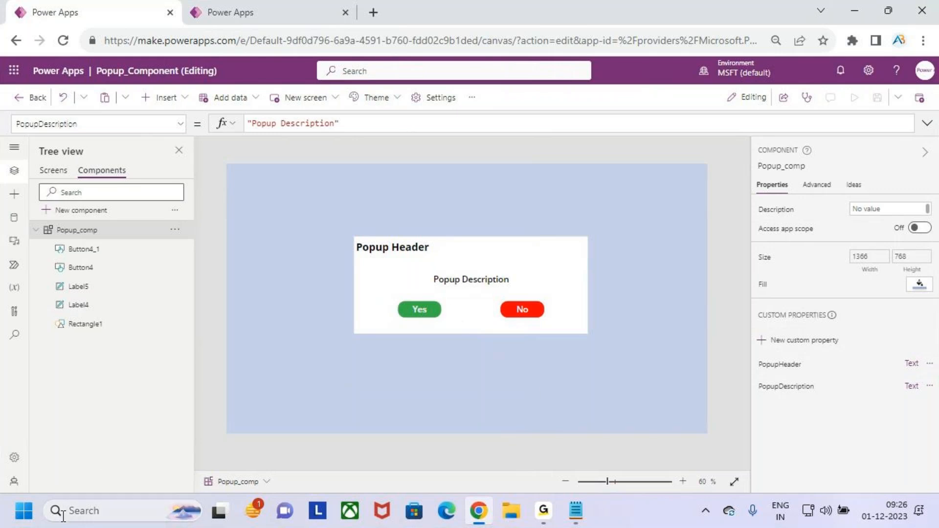
pyautogui.hotkey('ctrl', '2')
pyautogui.moveTo(405, 315); pyautogui.dragTo(439, 295)
pyautogui.moveTo(512, 323); pyautogui.dragTo(584, 255)
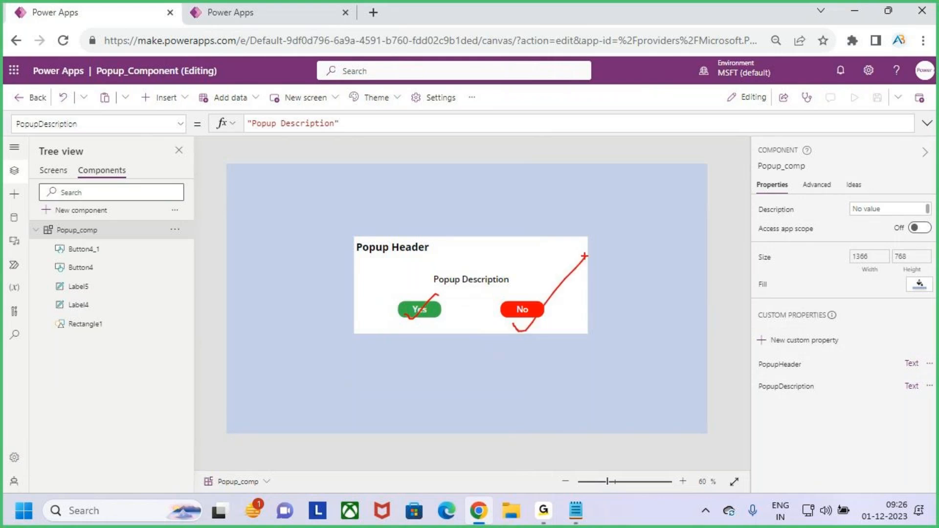
pyautogui.press('Escape')
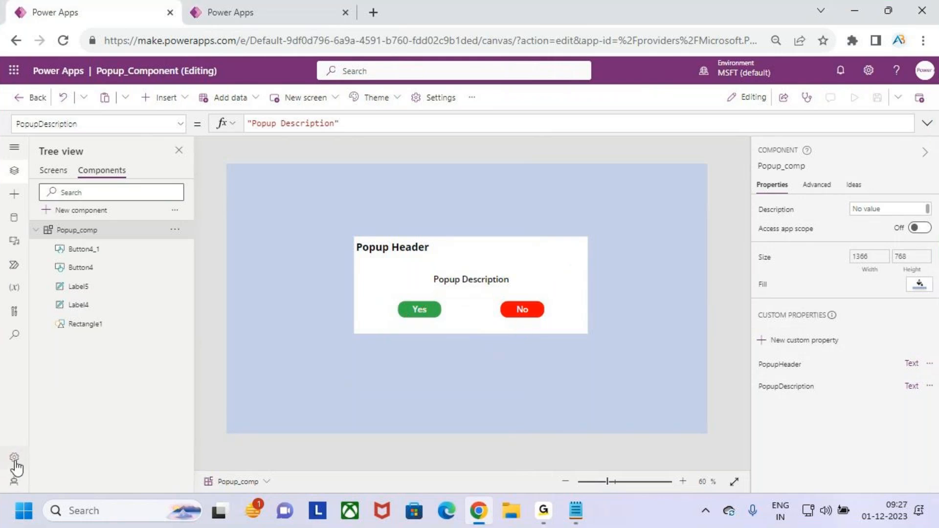
# - Search the experimental upcoming features in the app settings
pyautogui.click(14, 458)
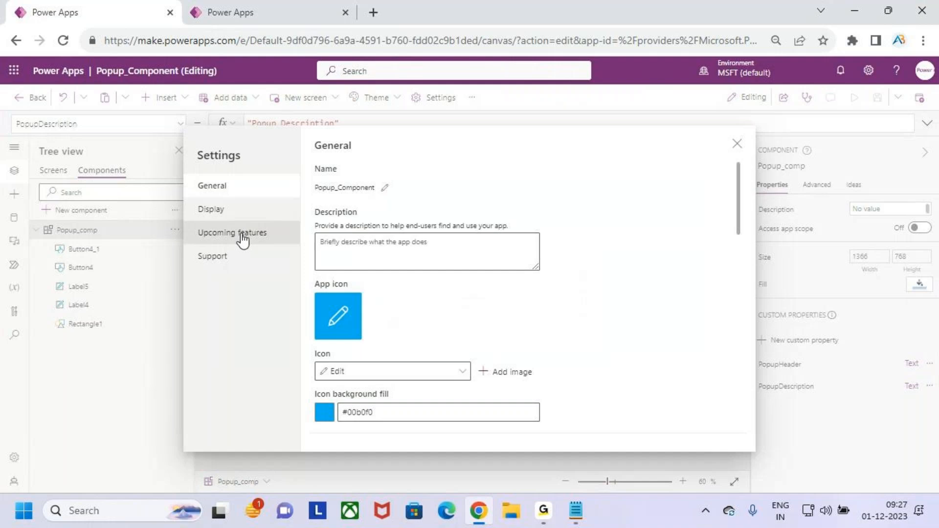
pyautogui.click(278, 241)
pyautogui.hotkey('ctrl', '2')
pyautogui.moveTo(222, 232); pyautogui.dragTo(263, 206)
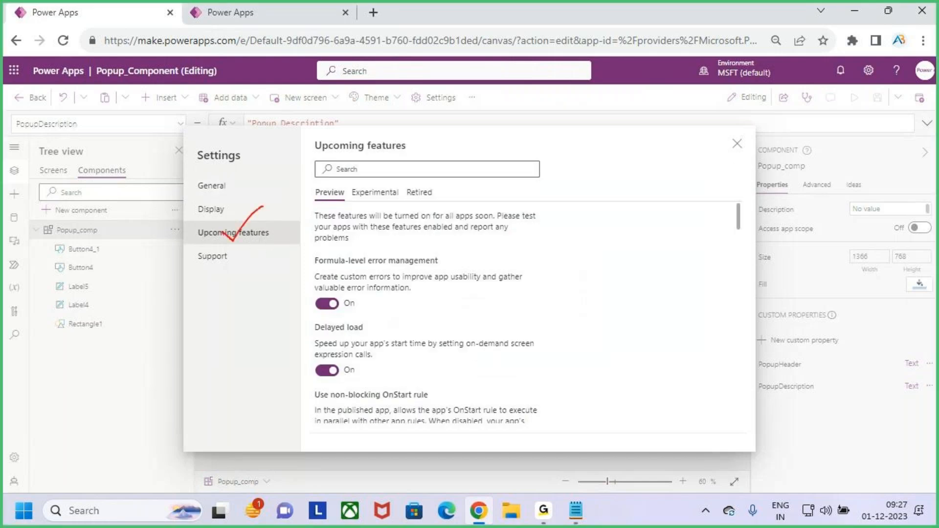
pyautogui.moveTo(350, 186)
pyautogui.mouseDown()
pyautogui.moveTo(399, 201)
pyautogui.moveTo(405, 152)
pyautogui.mouseUp()
pyautogui.press('Escape')
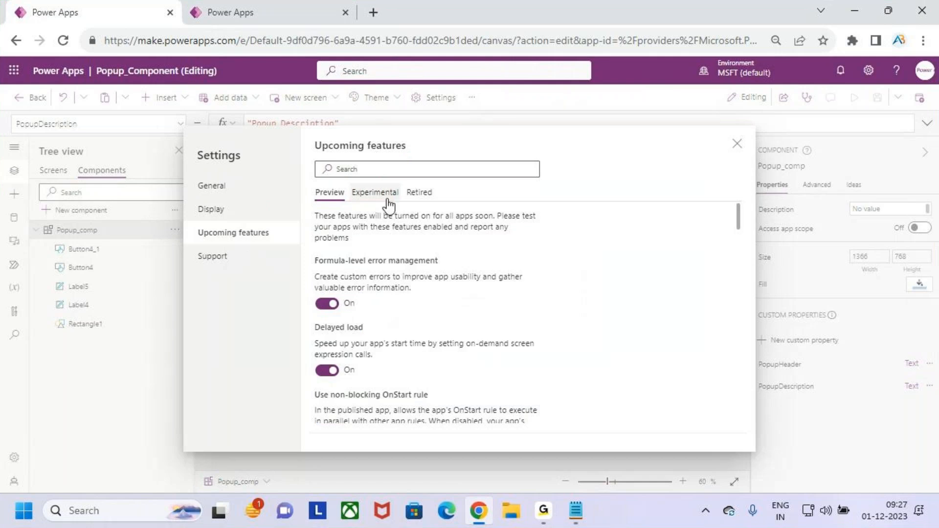
pyautogui.click(386, 199)
pyautogui.click(369, 170)
pyautogui.write('e')
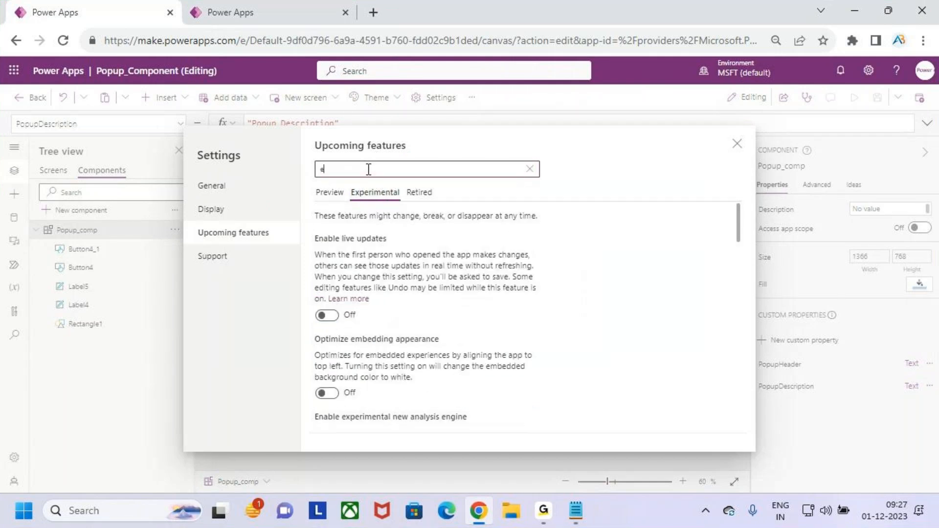
# - Find and turn on the experimental Enhanced component properties feature, close the settings, and save the app
pyautogui.write('nh')
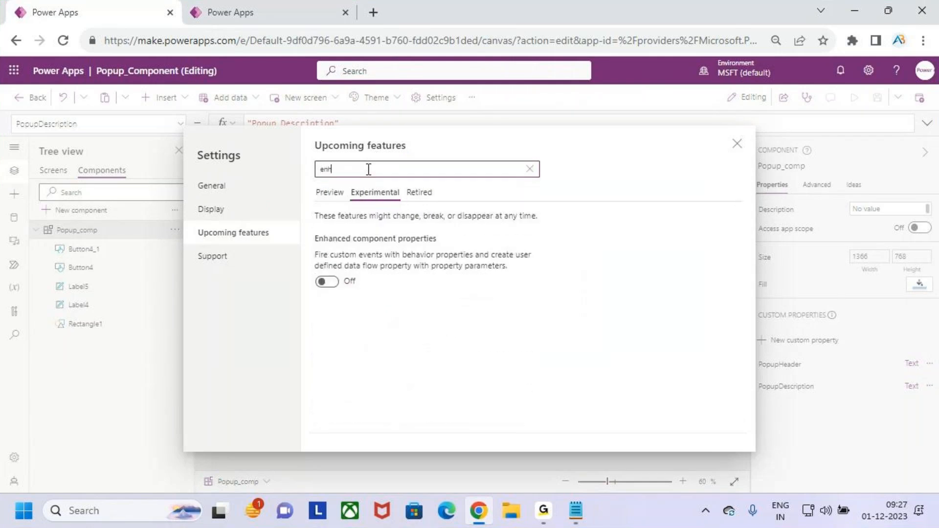
pyautogui.hotkey('ctrl', '2')
pyautogui.moveTo(310, 228); pyautogui.dragTo(445, 249)
pyautogui.moveTo(376, 204)
pyautogui.mouseDown()
pyautogui.moveTo(386, 229)
pyautogui.moveTo(397, 209)
pyautogui.mouseUp()
pyautogui.moveTo(326, 287); pyautogui.dragTo(344, 267)
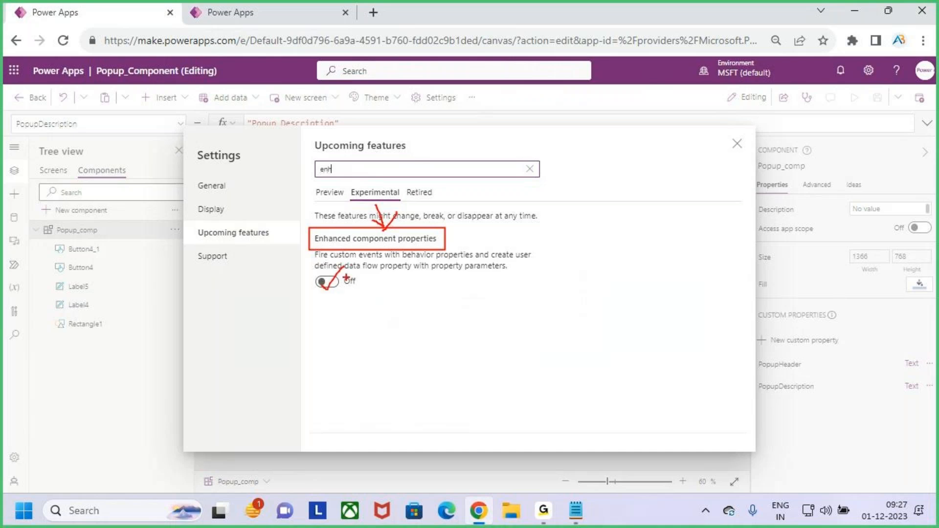
pyautogui.click(326, 282)
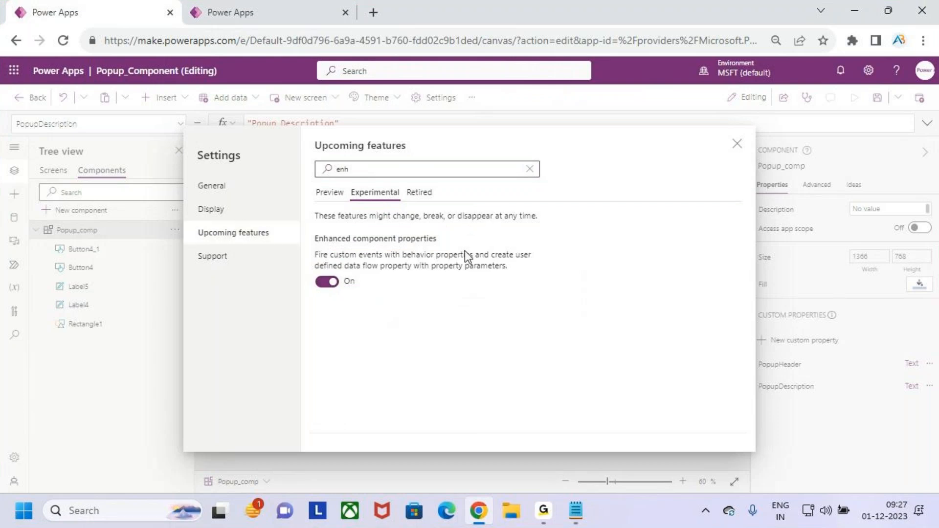
pyautogui.click(737, 145)
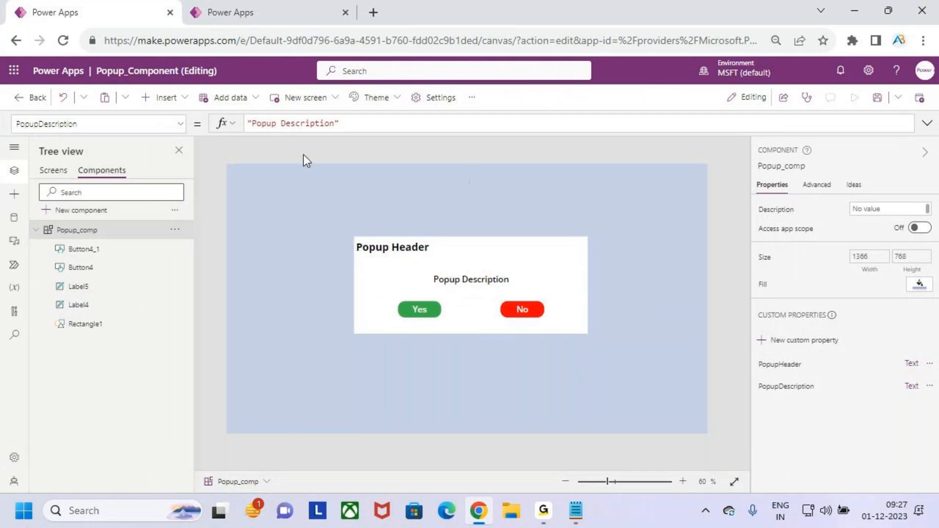
pyautogui.click(874, 100)
pyautogui.hotkey('ctrl', '2')
pyautogui.moveTo(405, 314); pyautogui.dragTo(427, 298)
pyautogui.moveTo(509, 320); pyautogui.dragTo(545, 288)
pyautogui.press('Escape')
# - Start a new custom property for Popup_comp and review the available property types
pyautogui.click(820, 341)
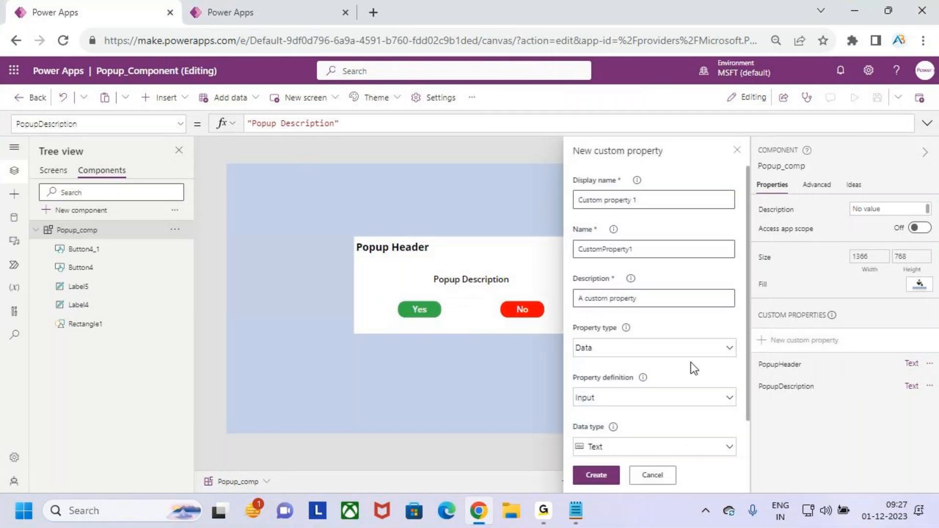
pyautogui.hotkey('ctrl', '2')
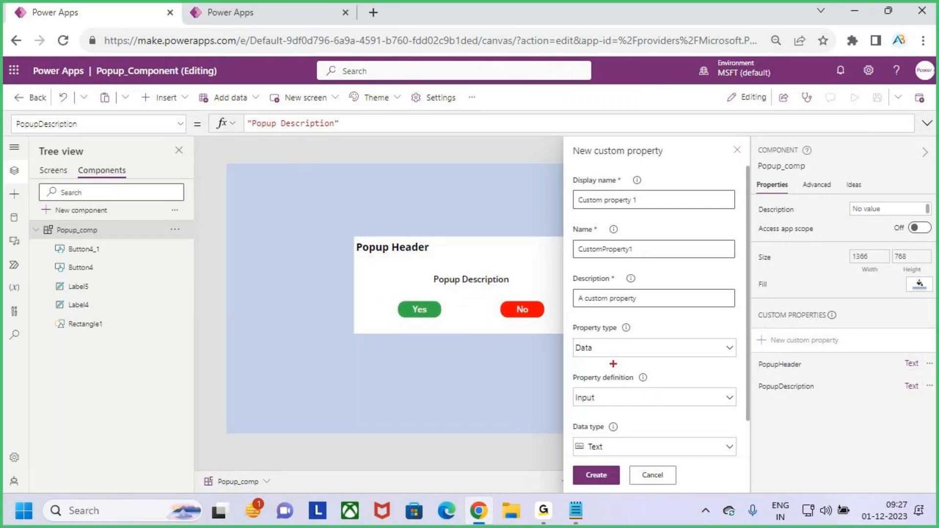
pyautogui.moveTo(569, 321)
pyautogui.mouseDown()
pyautogui.moveTo(675, 357)
pyautogui.moveTo(753, 367)
pyautogui.mouseUp()
pyautogui.press('Escape')
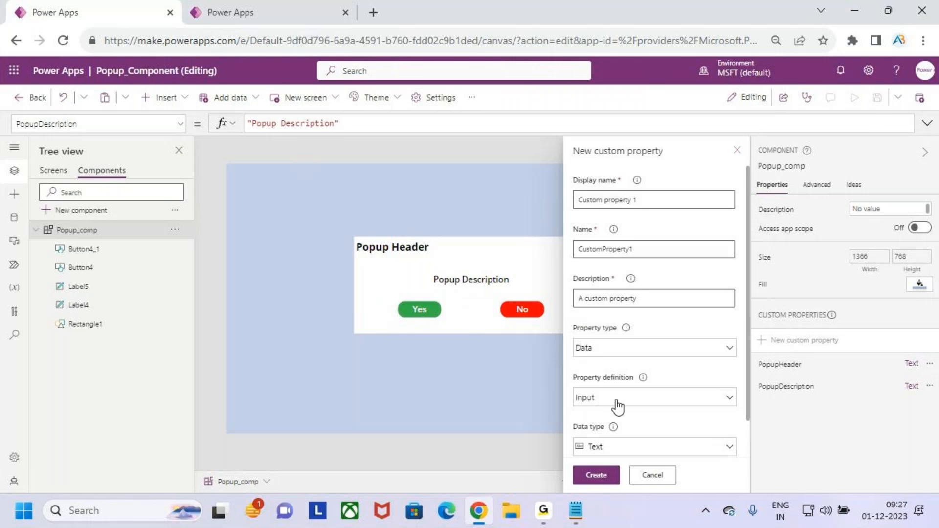
pyautogui.click(614, 400)
pyautogui.press('Escape')
pyautogui.hotkey('ctrl', '2')
pyautogui.moveTo(569, 321); pyautogui.dragTo(681, 362)
pyautogui.press('Escape')
pyautogui.click(700, 348)
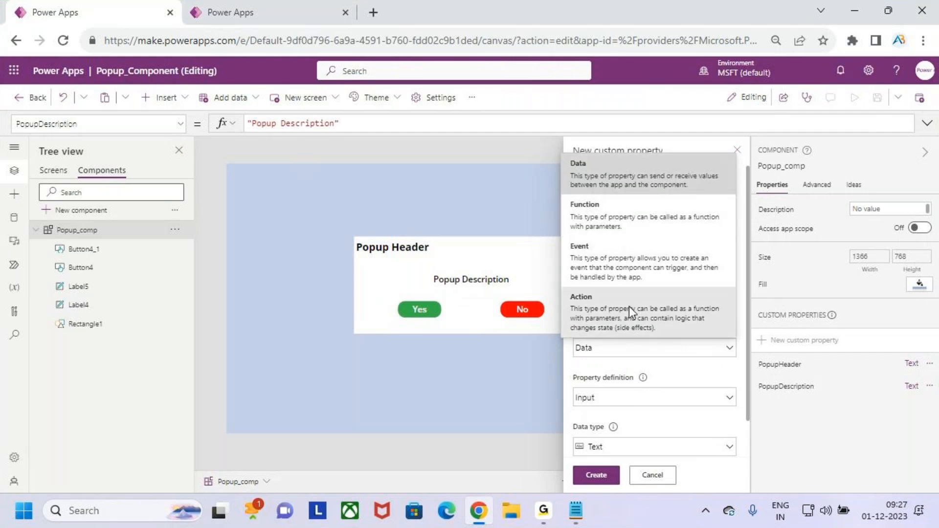
pyautogui.click(697, 362)
# - Replace the new custom property's display name with YesButtonClick
pyautogui.click(645, 202)
pyautogui.moveTo(653, 202); pyautogui.dragTo(542, 199)
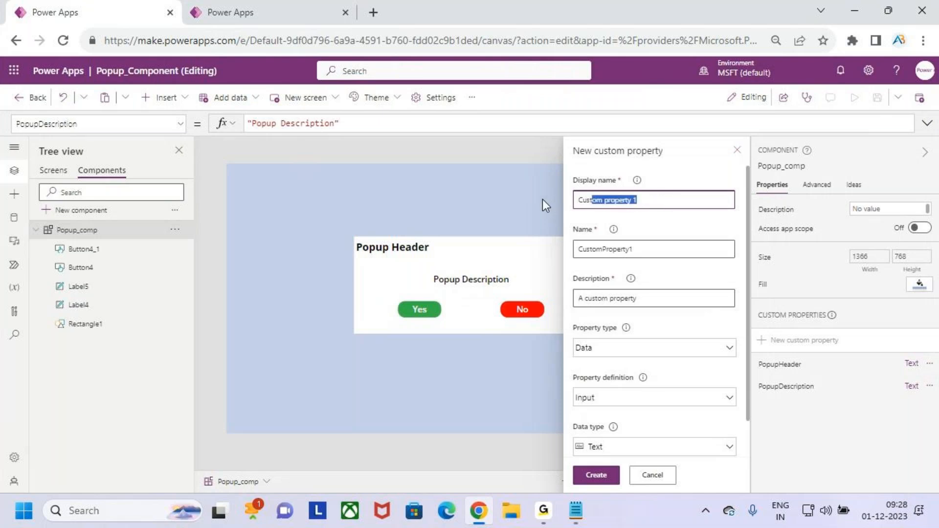
pyautogui.write('Cu')
pyautogui.press('BackSpace')
pyautogui.press('BackSpace')
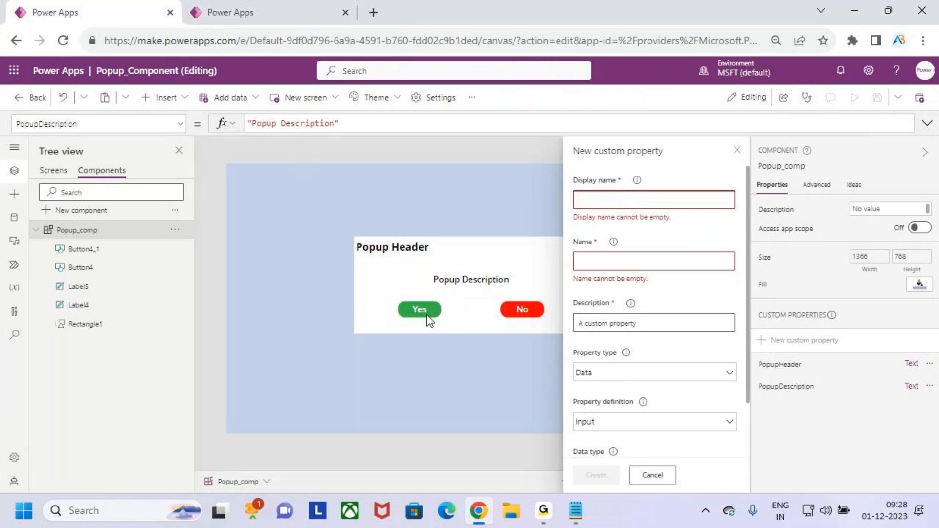
pyautogui.write('Yes')
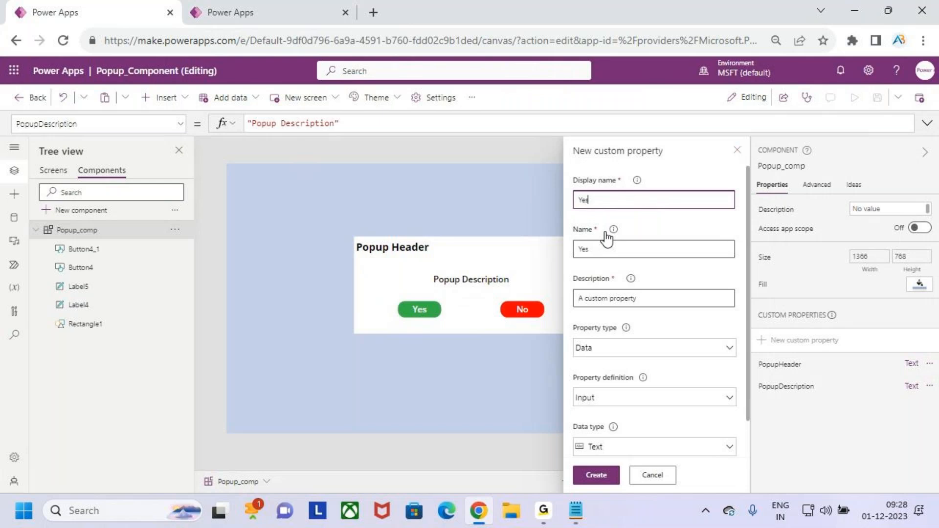
pyautogui.write('Cl')
pyautogui.write('Button')
pyautogui.write('Click')
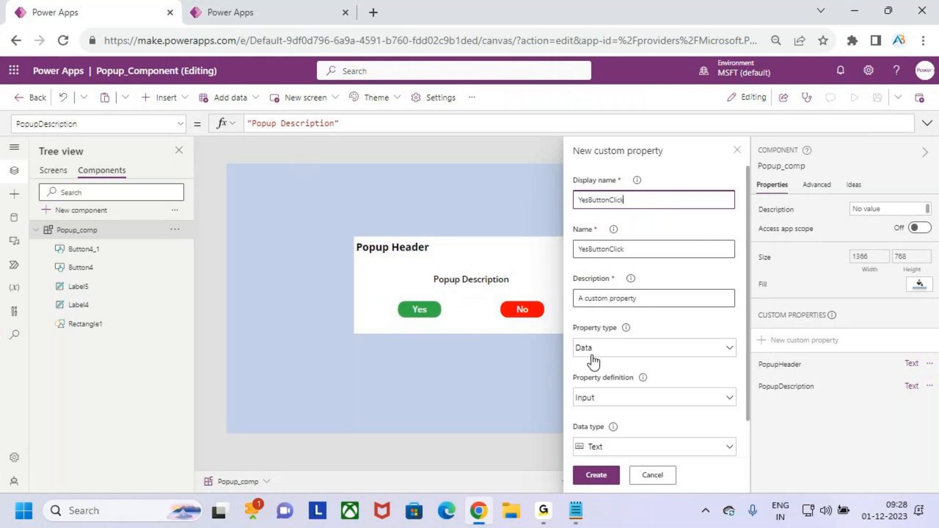
# - Set the property type of YesButtonClick to Event
pyautogui.click(674, 354)
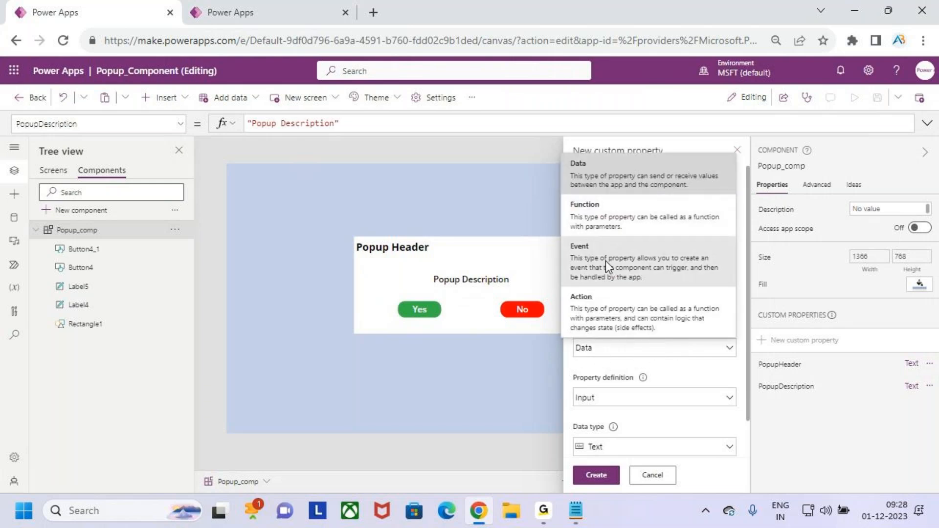
pyautogui.hotkey('ctrl', '2')
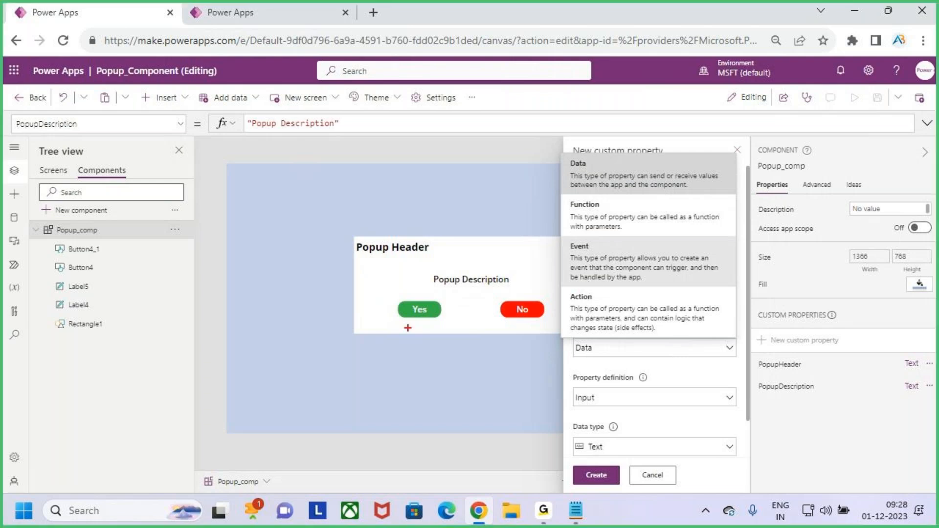
pyautogui.moveTo(410, 317); pyautogui.dragTo(427, 302)
pyautogui.press('Escape')
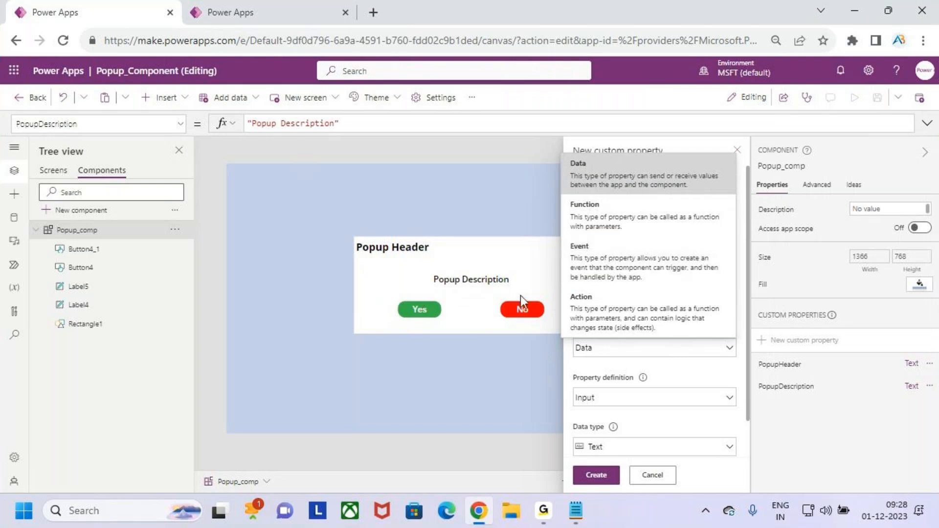
pyautogui.click(646, 349)
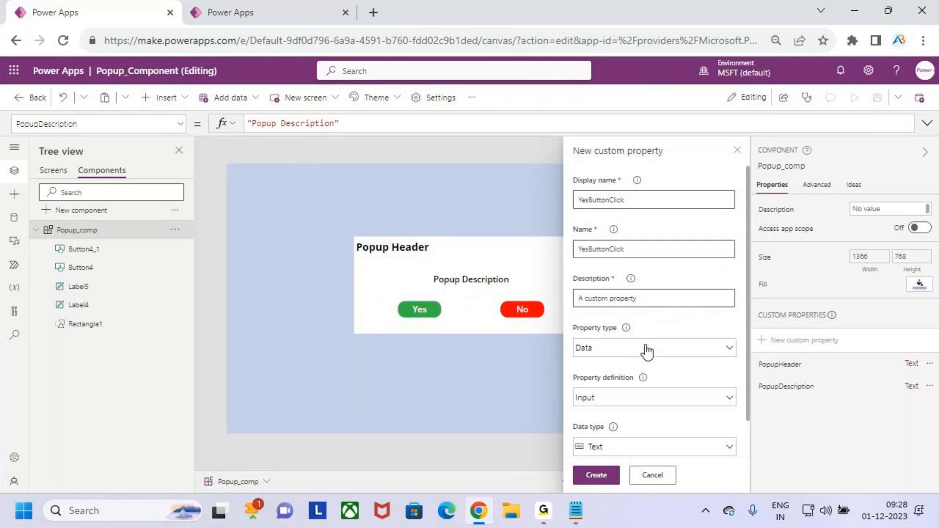
pyautogui.click(648, 351)
pyautogui.click(667, 269)
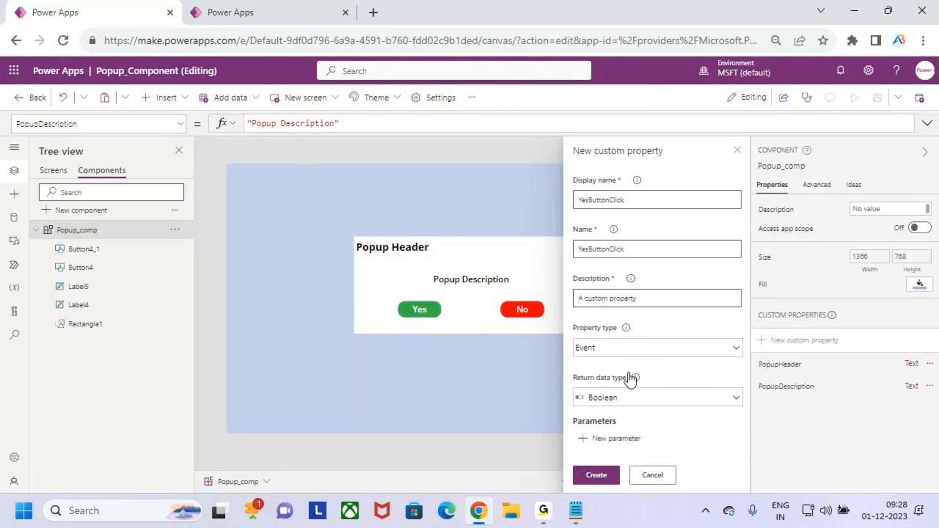
# - Set the return data type of YesButtonClick to Text and create the property
pyautogui.click(682, 402)
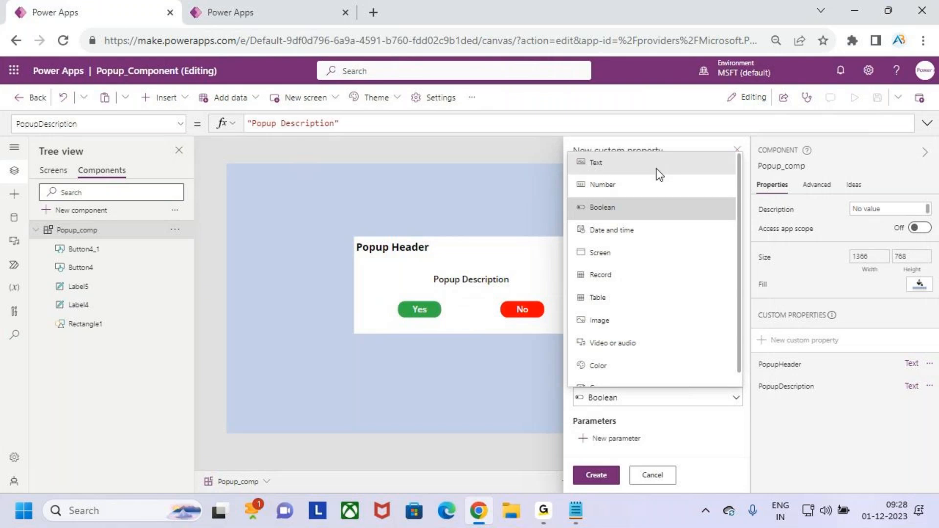
pyautogui.click(645, 163)
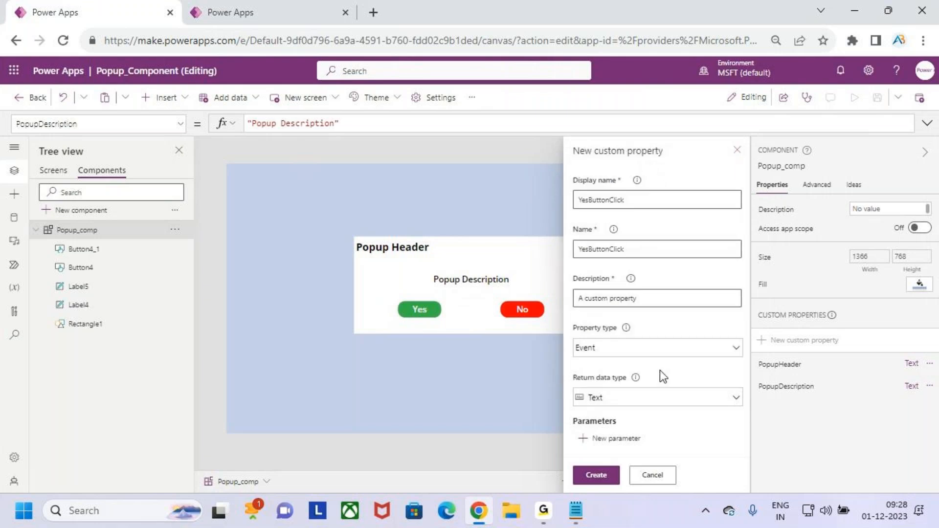
pyautogui.moveTo(573, 338)
pyautogui.mouseDown()
pyautogui.moveTo(624, 339)
pyautogui.moveTo(607, 359)
pyautogui.moveTo(621, 341)
pyautogui.mouseUp()
pyautogui.click(649, 409)
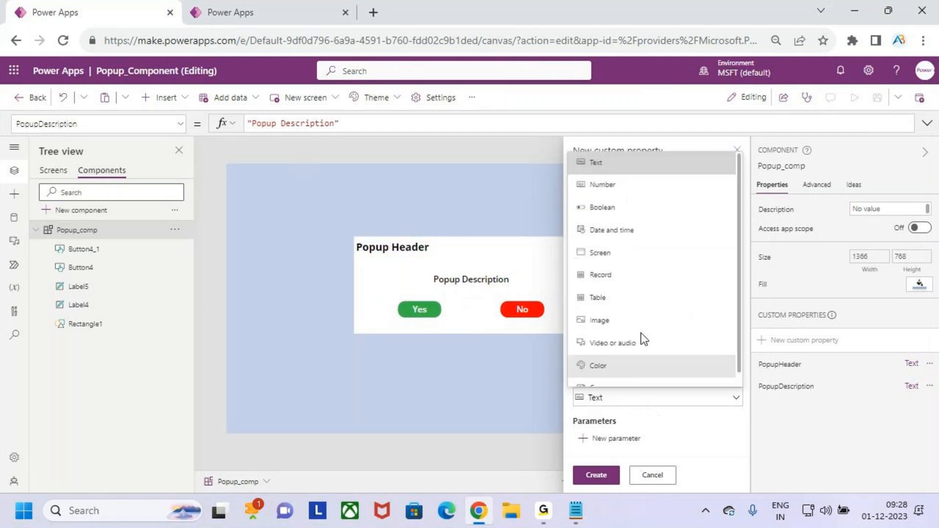
pyautogui.scroll(2, 639, 342)
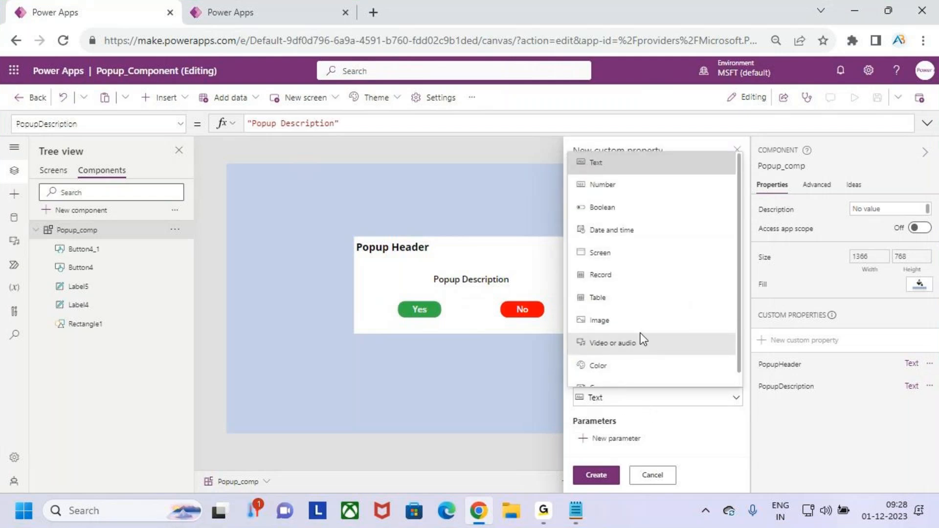
pyautogui.click(628, 165)
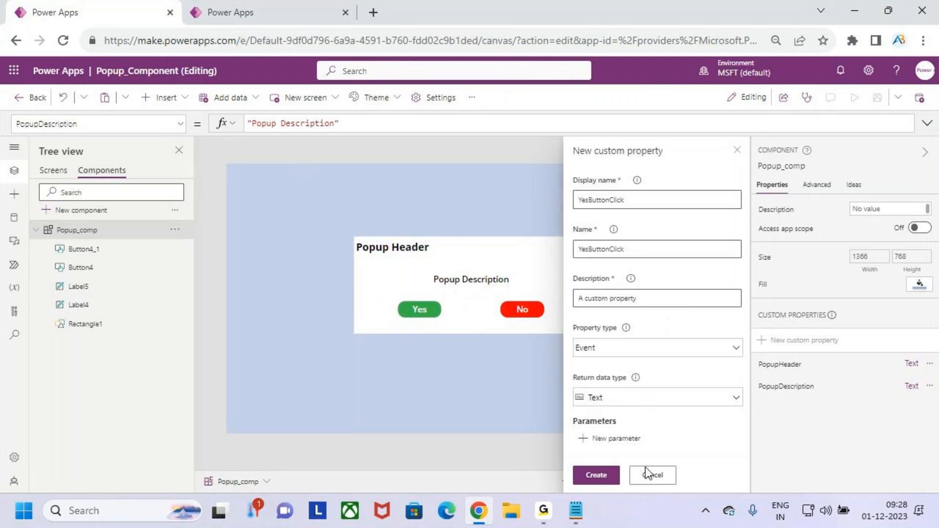
pyautogui.click(597, 476)
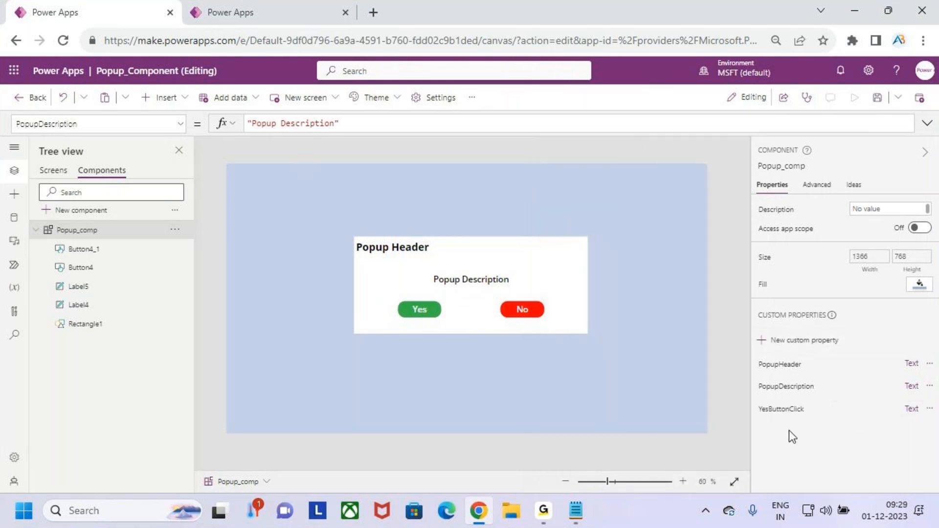
pyautogui.hotkey('ctrl', '2')
pyautogui.moveTo(774, 422); pyautogui.dragTo(814, 423)
pyautogui.press('Escape')
# - Set the Yes button's OnSelect formula to Popup_comp.YesButtonClick()
pyautogui.click(428, 309)
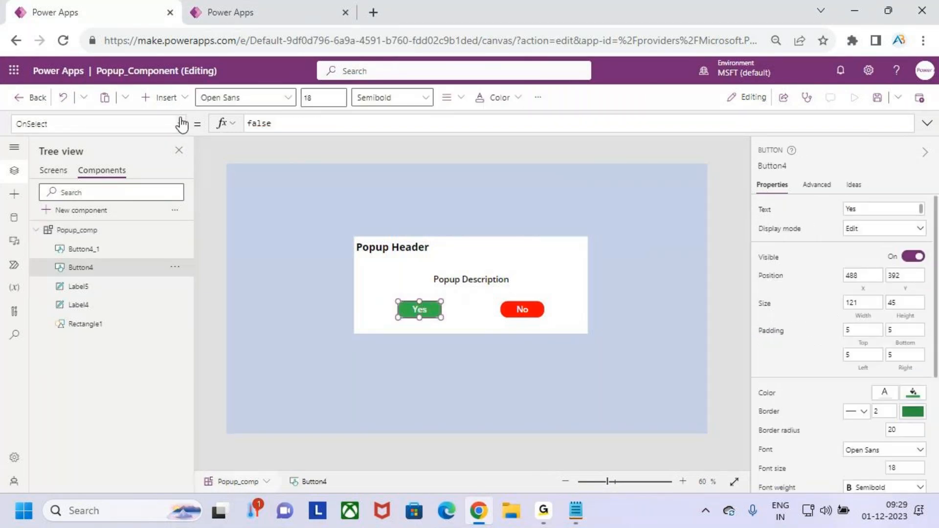
pyautogui.click(53, 125)
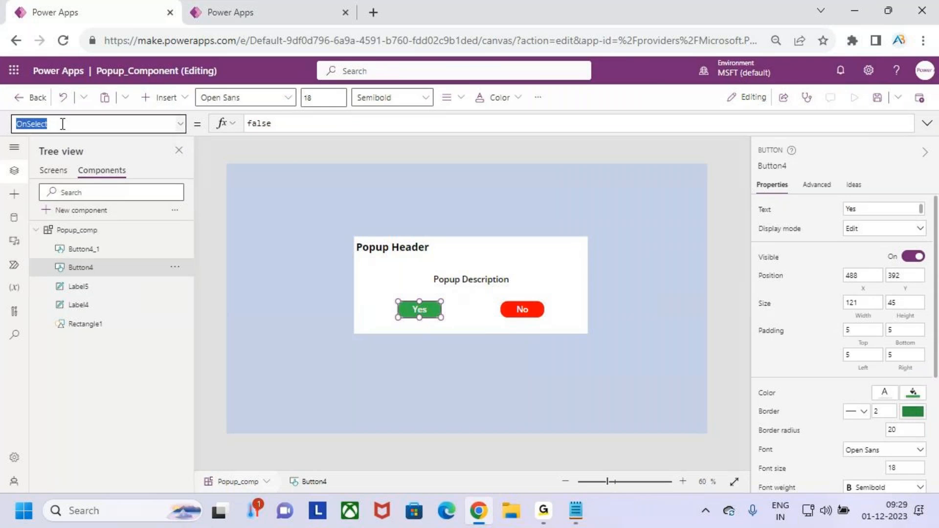
pyautogui.moveTo(285, 123); pyautogui.dragTo(247, 123)
pyautogui.write('pop')
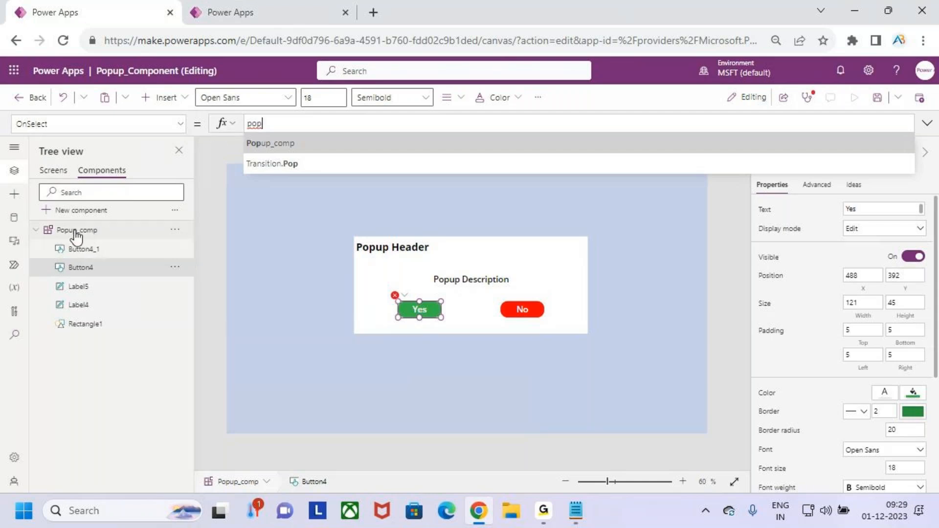
pyautogui.press('Tab')
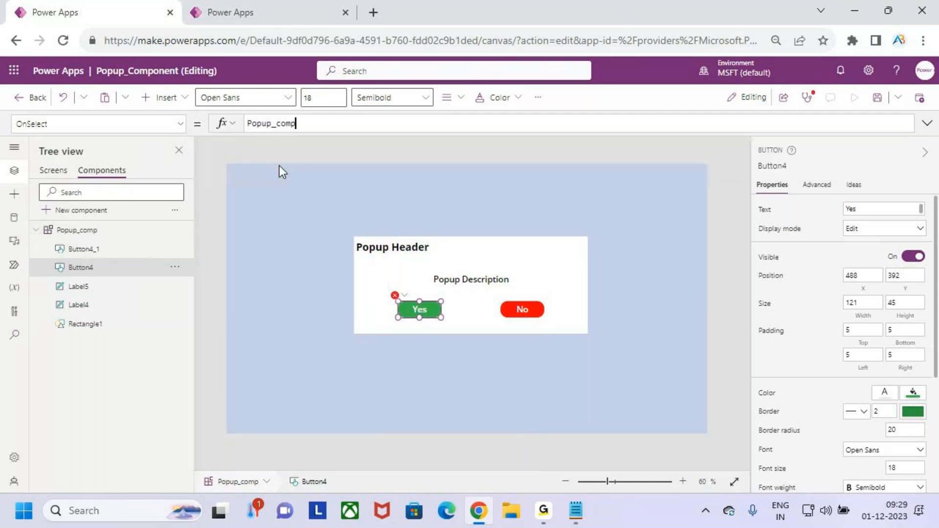
pyautogui.write('.')
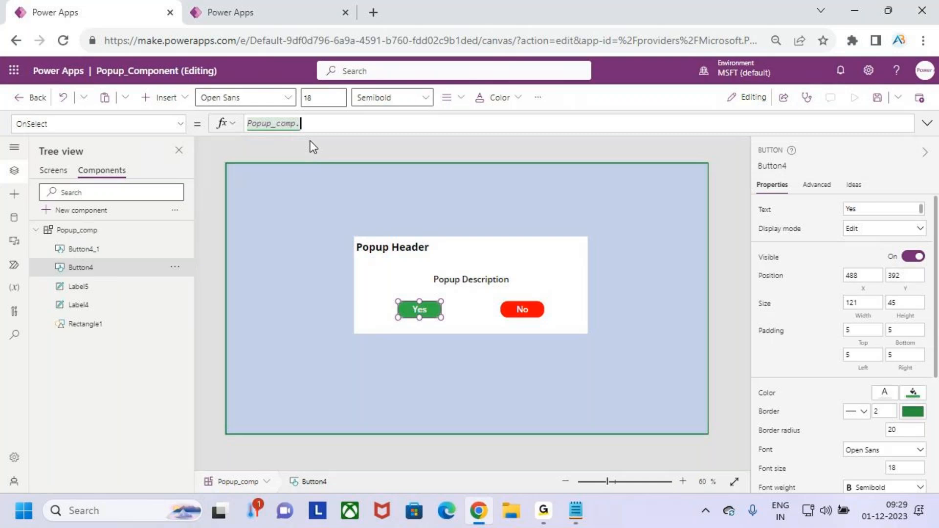
pyautogui.scroll(-5, 316, 162)
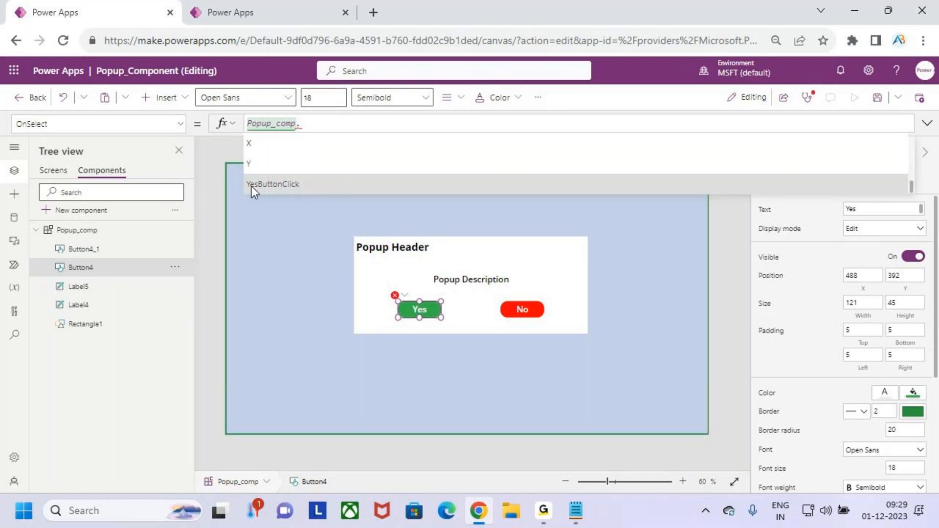
pyautogui.click(313, 184)
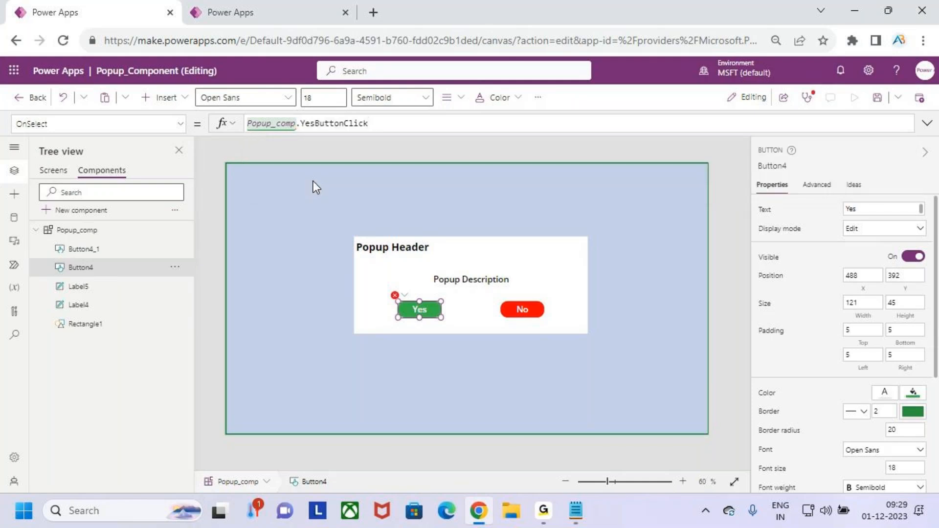
pyautogui.click(313, 181)
pyautogui.click(420, 311)
pyautogui.write(')')
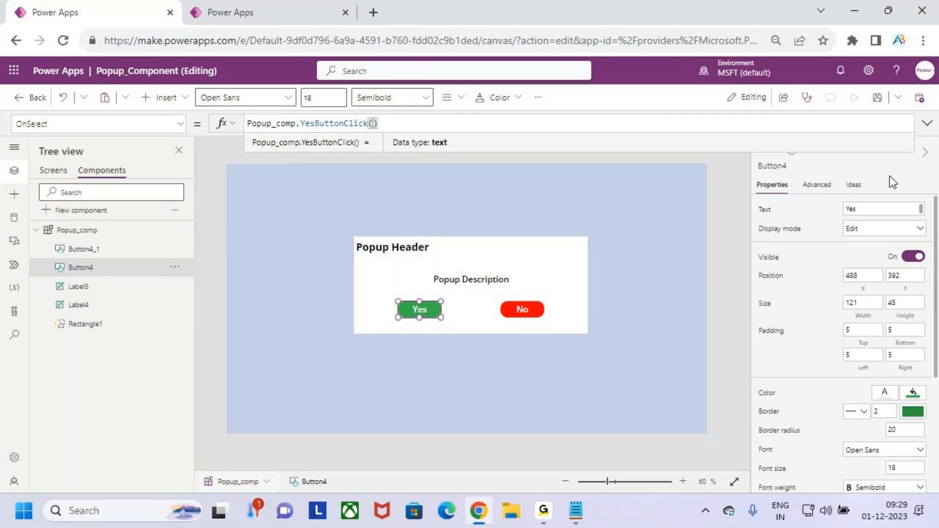
# - Start a new custom property on the Popup_comp component with the display name NoButtonClick
pyautogui.click(107, 239)
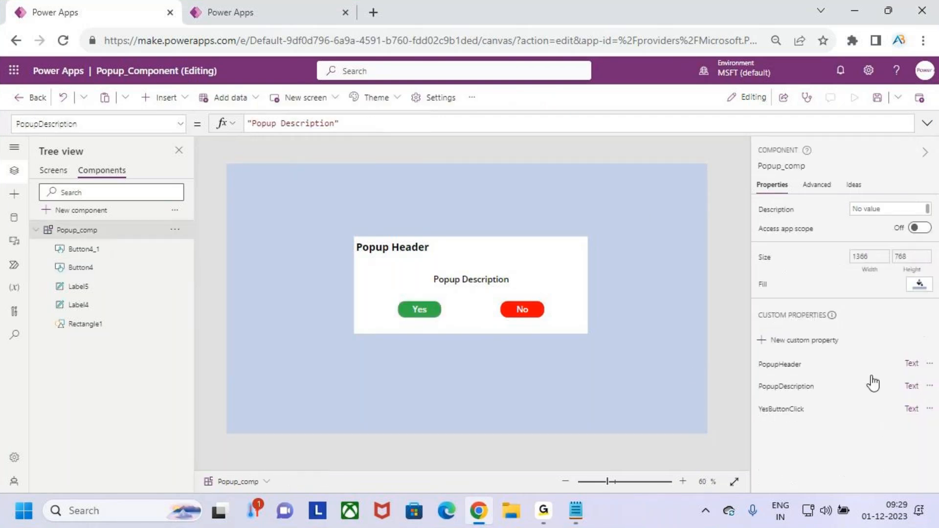
pyautogui.click(804, 342)
pyautogui.click(644, 199)
pyautogui.moveTo(646, 200); pyautogui.dragTo(602, 200)
pyautogui.press('BackSpace')
pyautogui.press('BackSpace')
pyautogui.press('BackSpace')
pyautogui.press('BackSpace')
pyautogui.press('BackSpace')
pyautogui.press('BackSpace')
pyautogui.press('BackSpace')
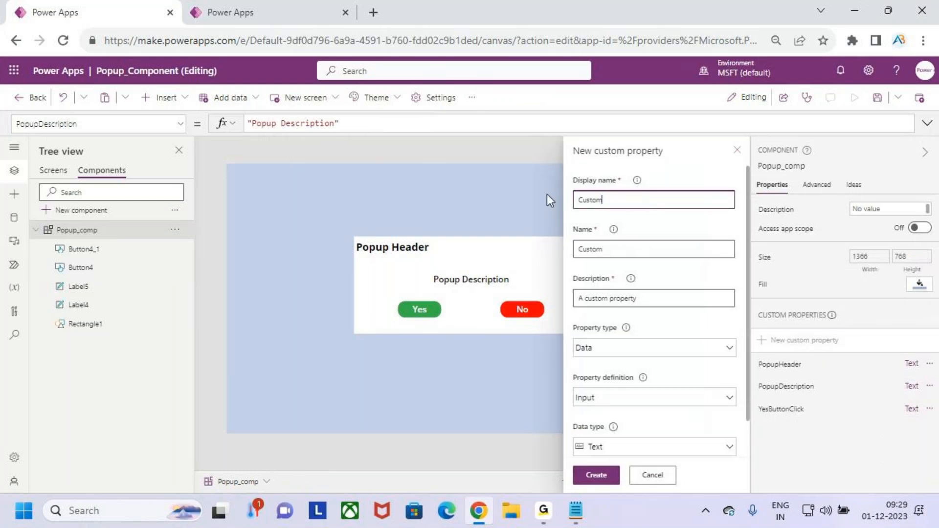
pyautogui.write('n')
pyautogui.press('BackSpace')
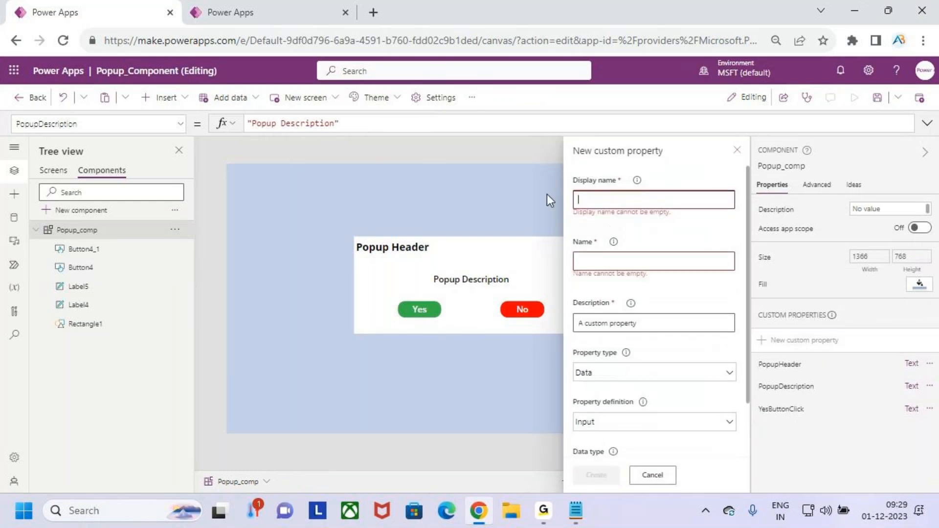
pyautogui.write('Nob=Butoon')
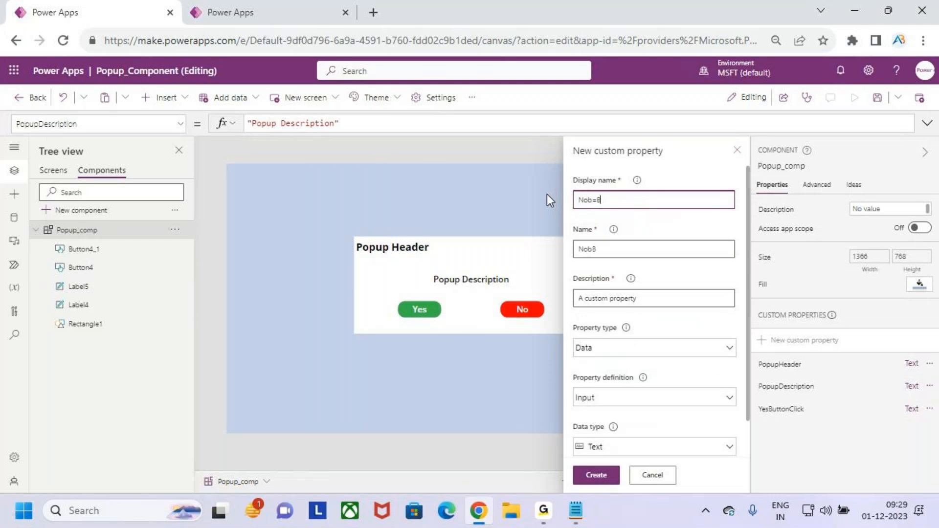
pyautogui.press('Left')
pyautogui.press('Left')
pyautogui.press('Left')
pyautogui.press('Left')
pyautogui.press('Left')
pyautogui.press('Left')
pyautogui.press('BackSpace')
pyautogui.press('Right')
pyautogui.press('Right')
pyautogui.press('Right')
pyautogui.press('Right')
pyautogui.press('Right')
pyautogui.press('Right')
pyautogui.press('BackSpace')
pyautogui.press('BackSpace')
pyautogui.press('BackSpace')
pyautogui.press('BackSpace')
pyautogui.press('BackSpace')
pyautogui.write('uto')
pyautogui.press('BackSpace')
pyautogui.press('BackSpace')
pyautogui.write('ttonClick')
pyautogui.click(592, 200)
pyautogui.press('BackSpace')
# - Set NoButtonClick's property type to Event and its return data type to Text, and create the property
pyautogui.click(613, 348)
pyautogui.click(630, 267)
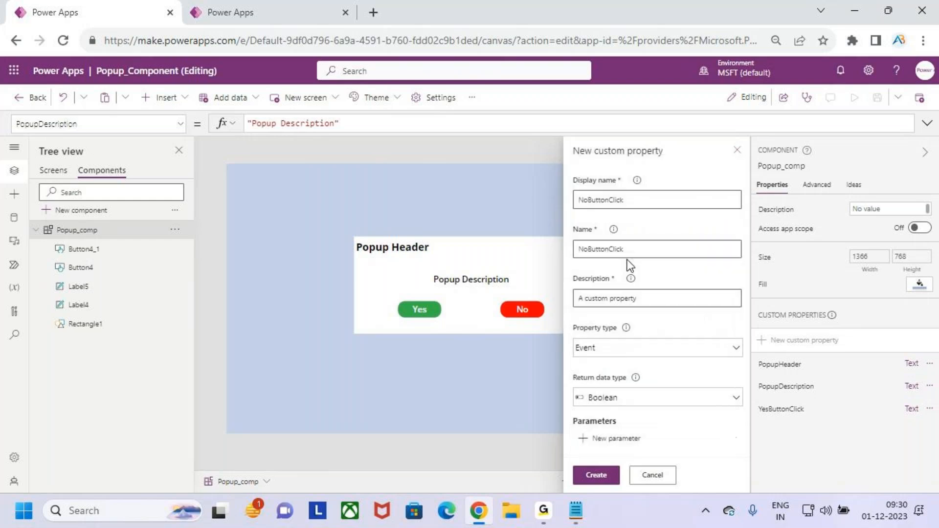
pyautogui.click(651, 400)
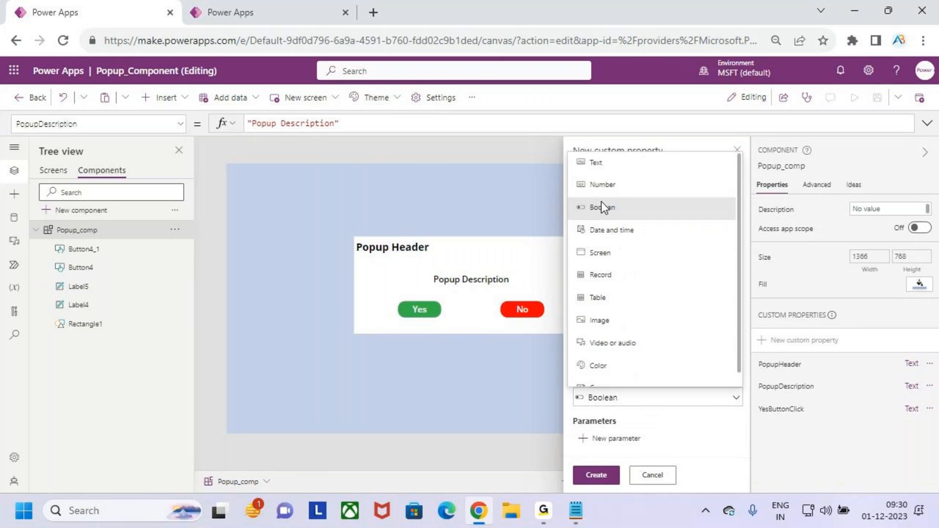
pyautogui.click(620, 167)
pyautogui.click(597, 473)
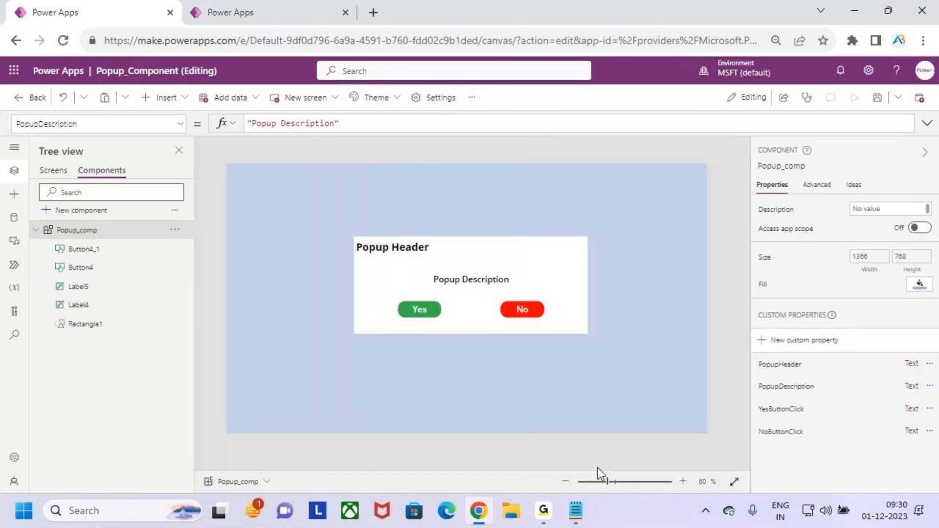
pyautogui.hotkey('ctrl', '2')
pyautogui.moveTo(764, 444)
pyautogui.mouseDown()
pyautogui.moveTo(830, 444)
pyautogui.moveTo(799, 445)
pyautogui.mouseUp()
pyautogui.press('Escape')
# - Replace the No button's OnSelect formula with Popup_comp.NoButtonClick()
pyautogui.click(524, 311)
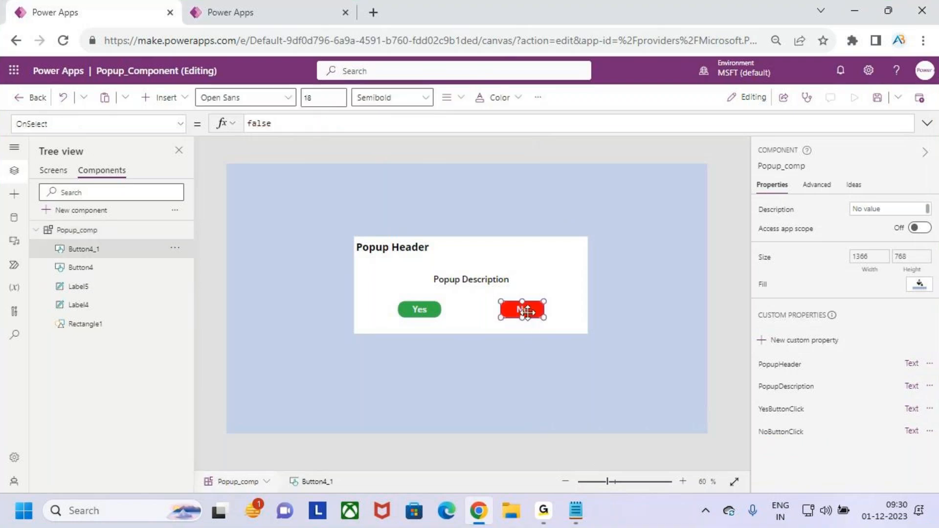
pyautogui.click(289, 126)
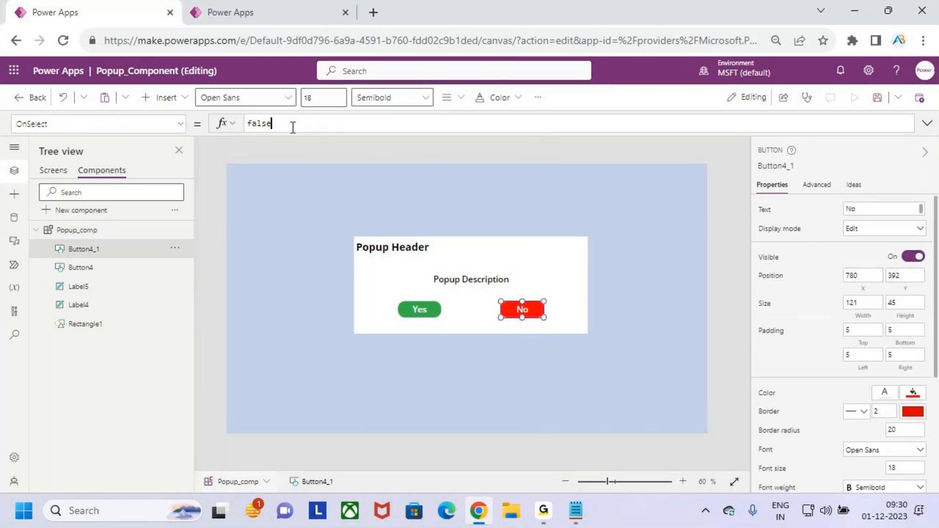
pyautogui.doubleClick(247, 123)
pyautogui.press('BackSpace')
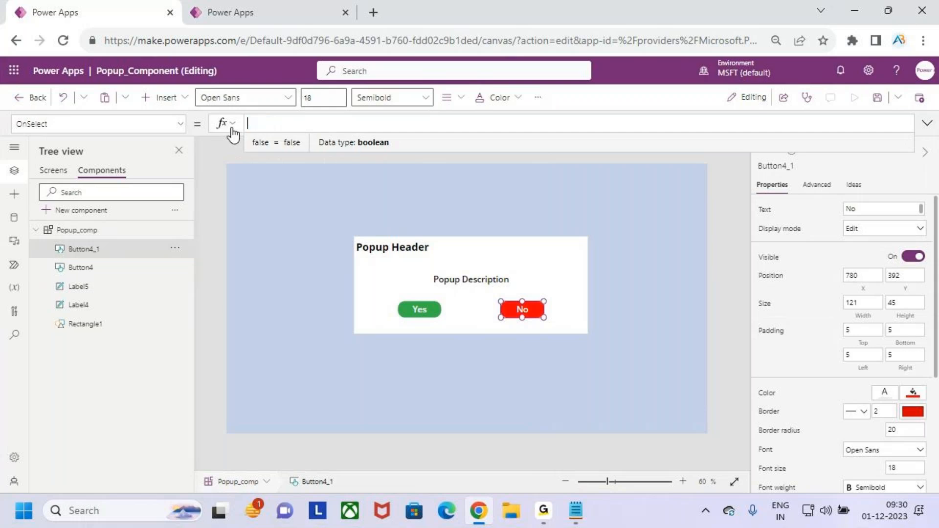
pyautogui.write('co')
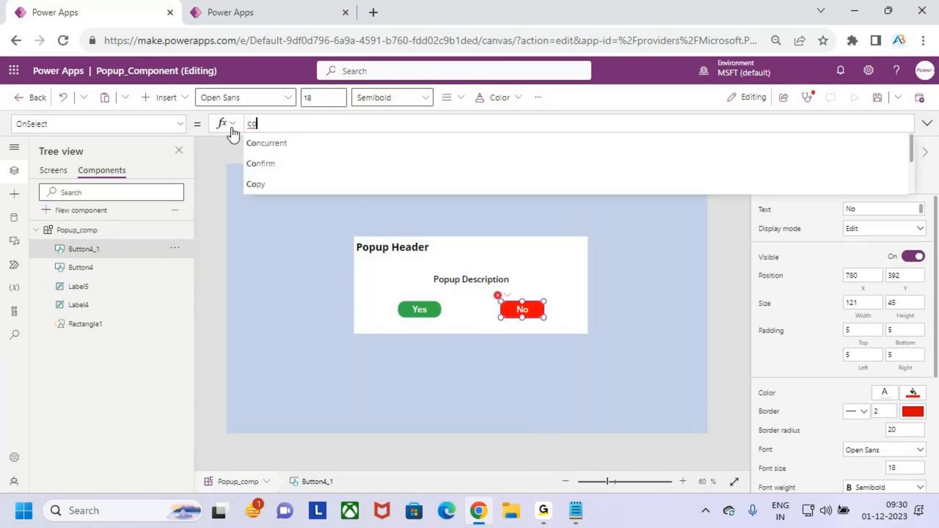
pyautogui.press('BackSpace')
pyautogui.press('BackSpace')
pyautogui.write('Popup_comp')
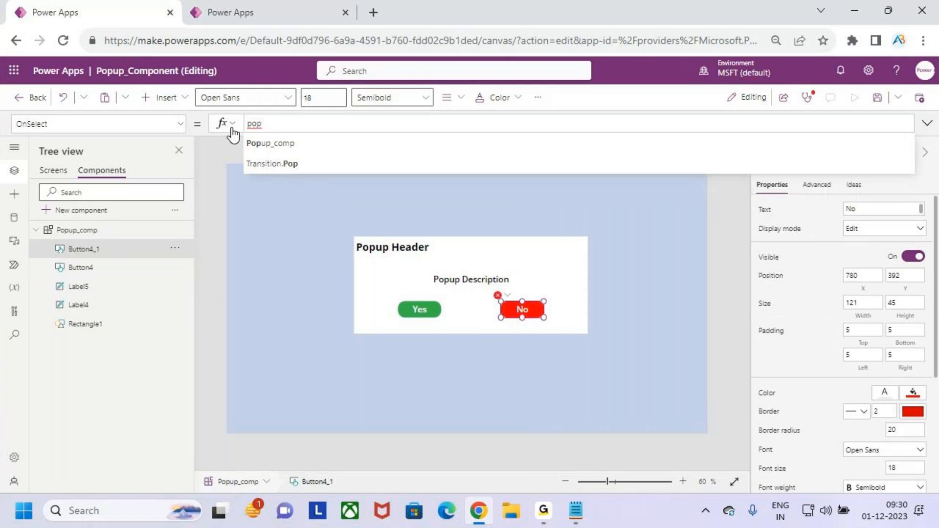
pyautogui.write('.')
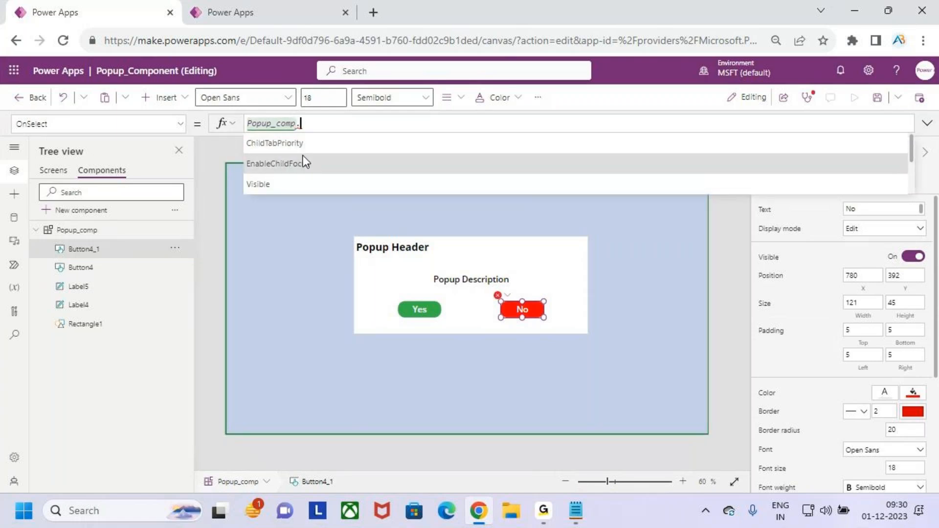
pyautogui.scroll(-2, 305, 159)
pyautogui.scroll(-4, 304, 159)
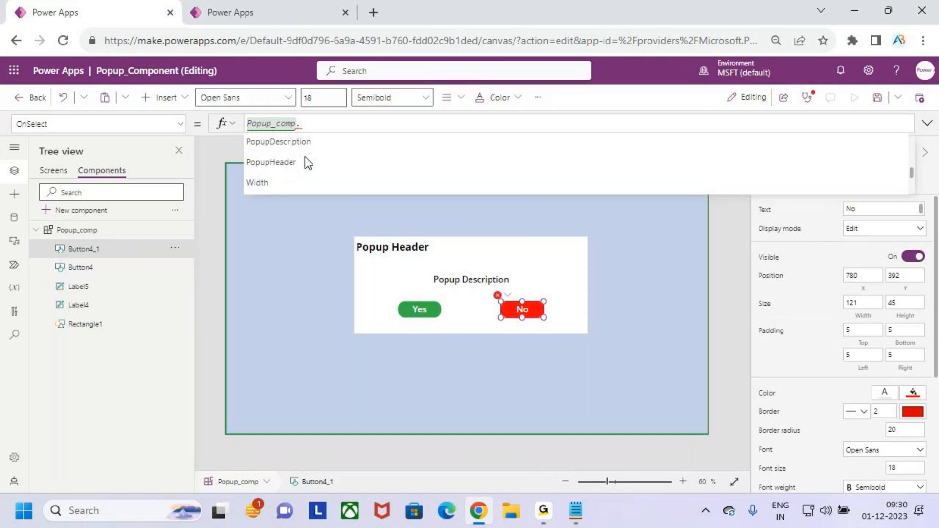
pyautogui.scroll(4, 311, 170)
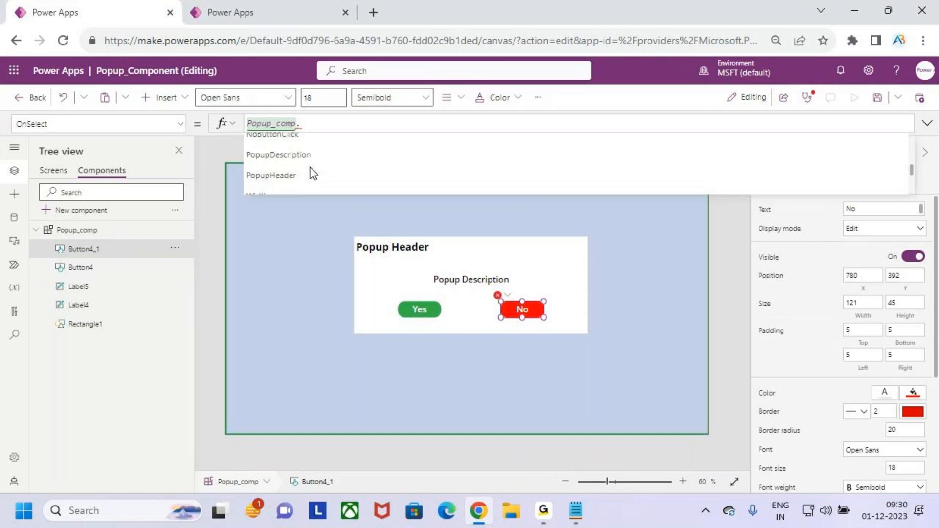
pyautogui.scroll(-3, 312, 170)
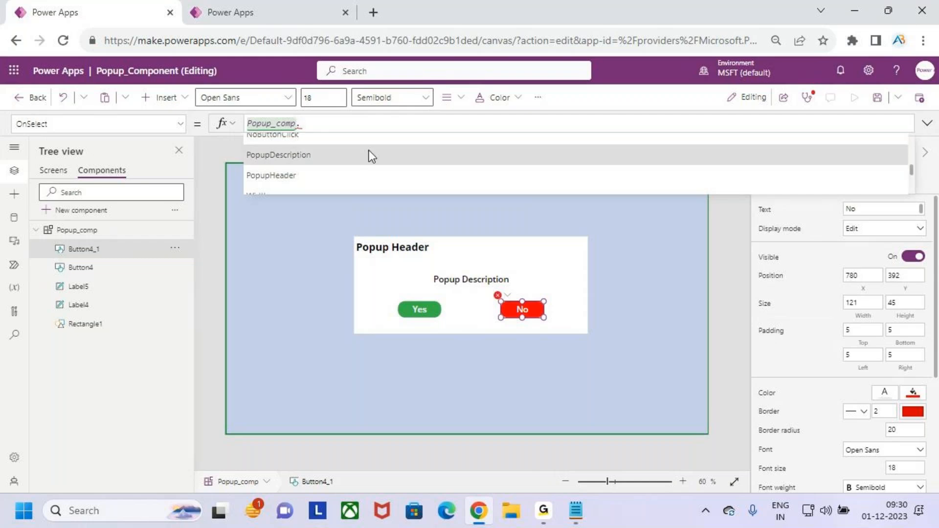
pyautogui.write('no')
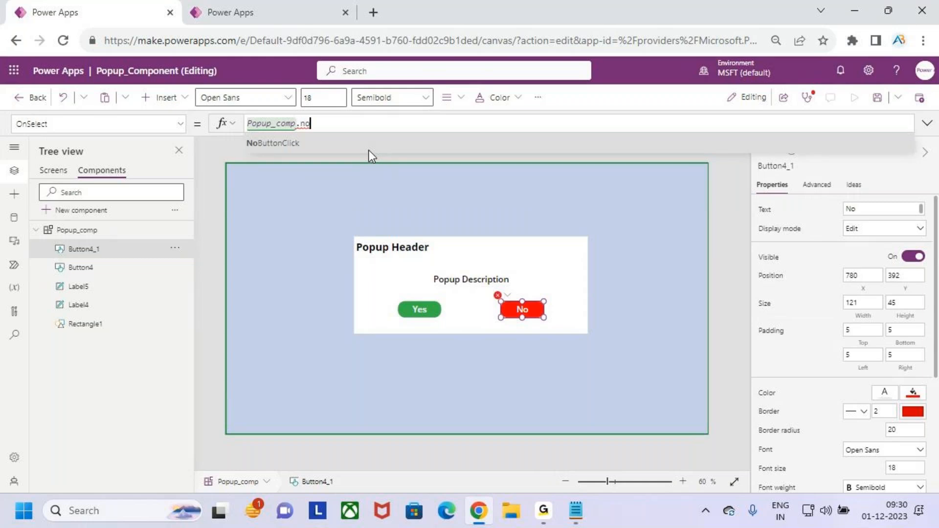
pyautogui.click(287, 143)
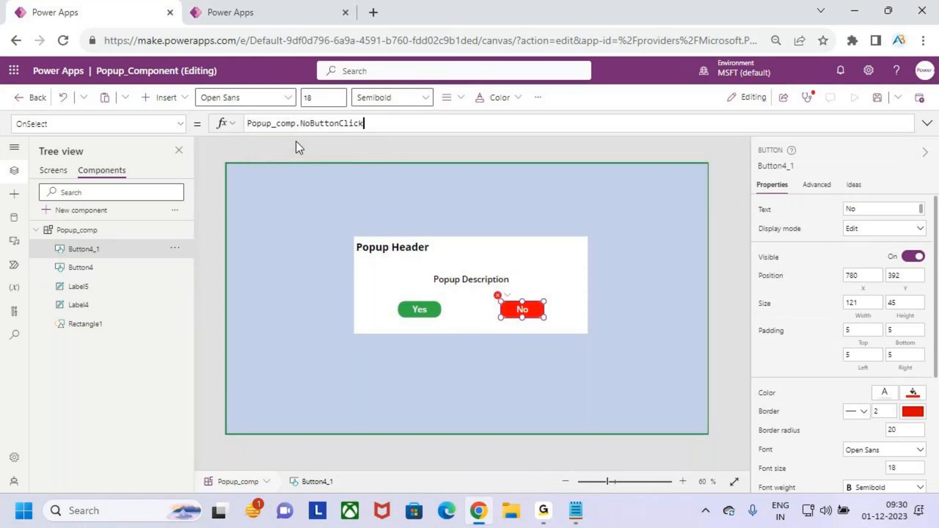
pyautogui.write('(')
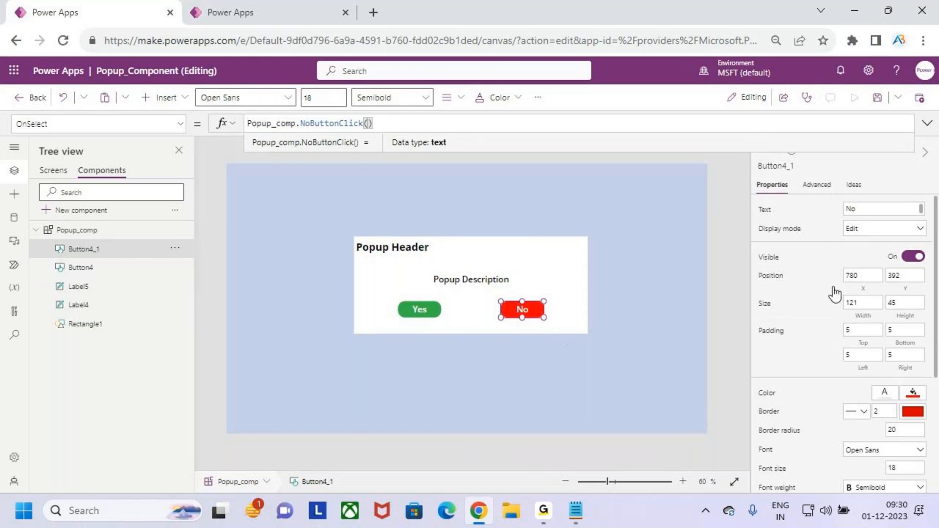
pyautogui.click(93, 231)
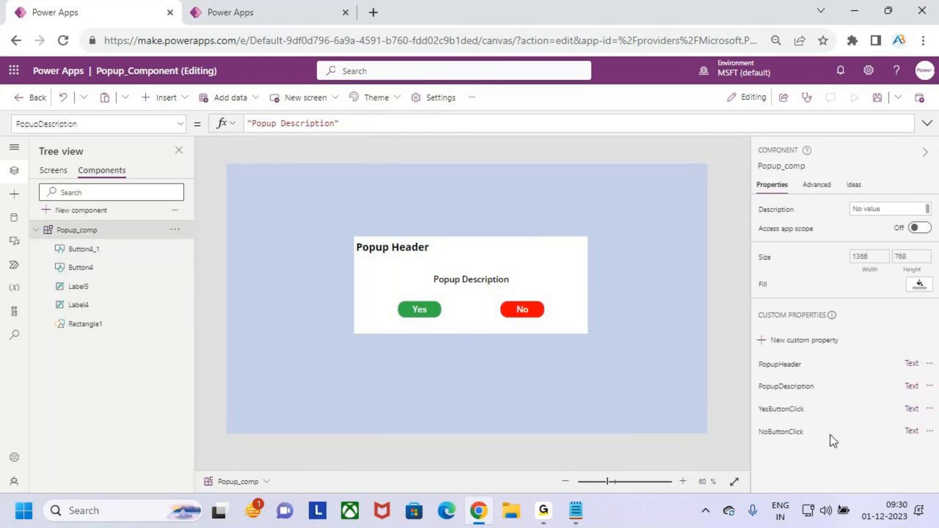
pyautogui.moveTo(749, 370); pyautogui.dragTo(774, 349)
pyautogui.moveTo(764, 386); pyautogui.dragTo(746, 394)
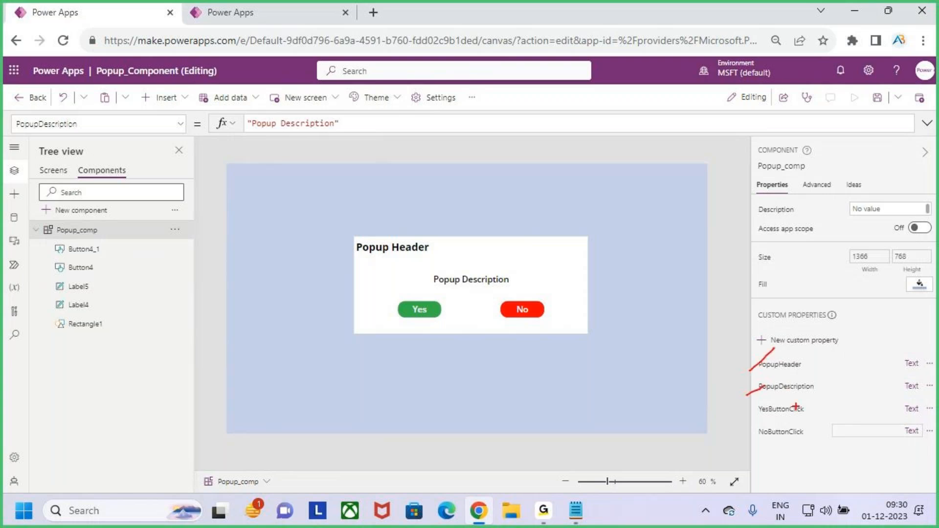
pyautogui.moveTo(699, 329)
pyautogui.mouseDown()
pyautogui.moveTo(702, 351)
pyautogui.moveTo(733, 345)
pyautogui.mouseUp()
pyautogui.moveTo(723, 339); pyautogui.dragTo(767, 332)
pyautogui.moveTo(768, 400)
pyautogui.mouseDown()
pyautogui.moveTo(816, 405)
pyautogui.moveTo(813, 432)
pyautogui.mouseUp()
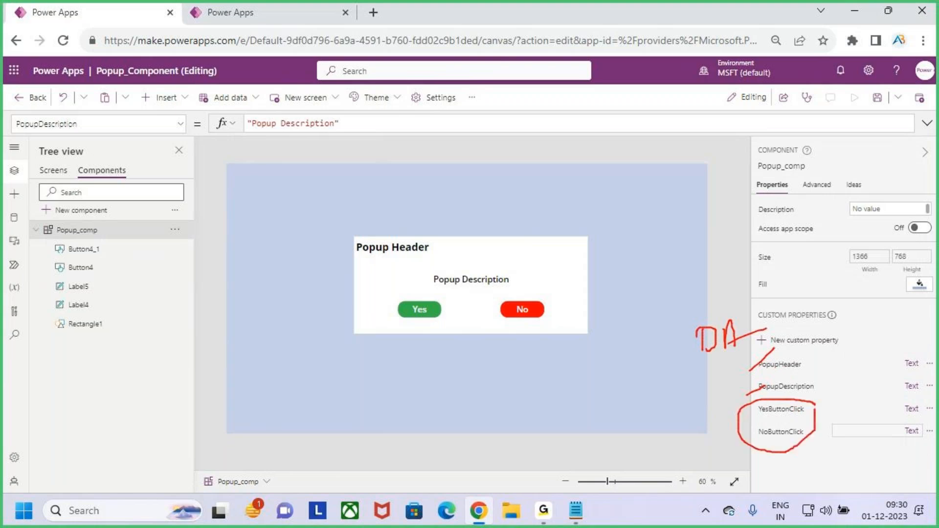
pyautogui.moveTo(415, 320); pyautogui.dragTo(422, 317)
pyautogui.press('Escape')
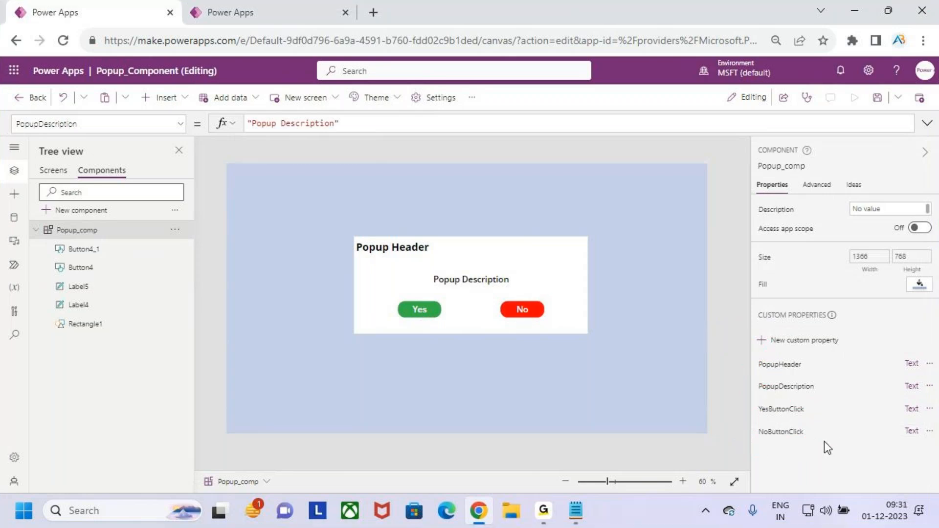
pyautogui.click(95, 251)
pyautogui.click(101, 268)
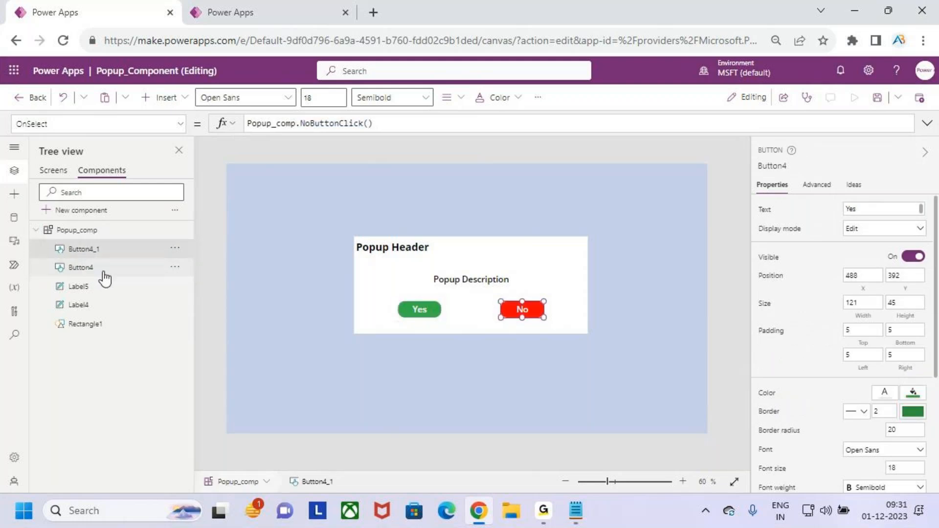
pyautogui.keyDown('ctrl'); pyautogui.click(107, 268); pyautogui.keyUp('ctrl')
pyautogui.keyDown('ctrl'); pyautogui.click(101, 287); pyautogui.keyUp('ctrl')
pyautogui.keyDown('ctrl'); pyautogui.click(99, 305); pyautogui.keyUp('ctrl')
pyautogui.keyDown('ctrl'); pyautogui.click(99, 324); pyautogui.keyUp('ctrl')
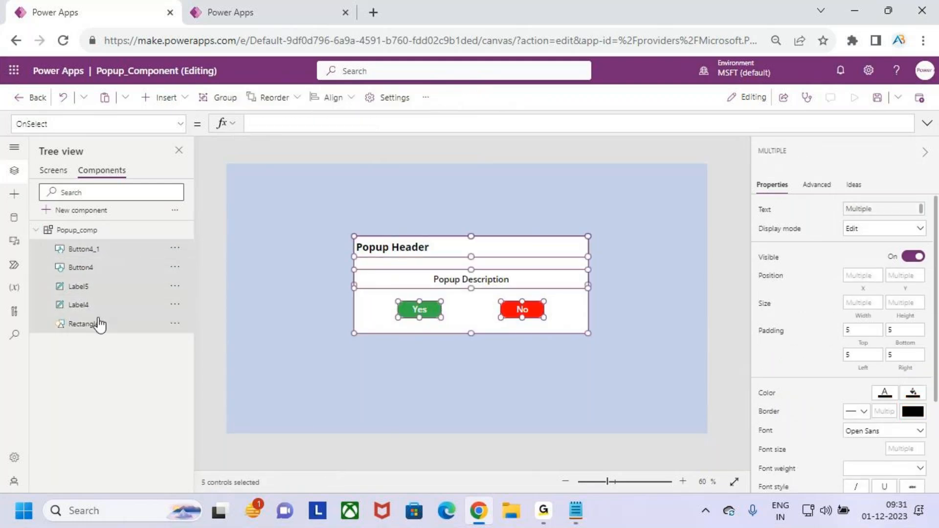
pyautogui.click(106, 306)
# - Group the two buttons, the two labels and the rectangle of Popup_comp into one group
pyautogui.click(78, 249)
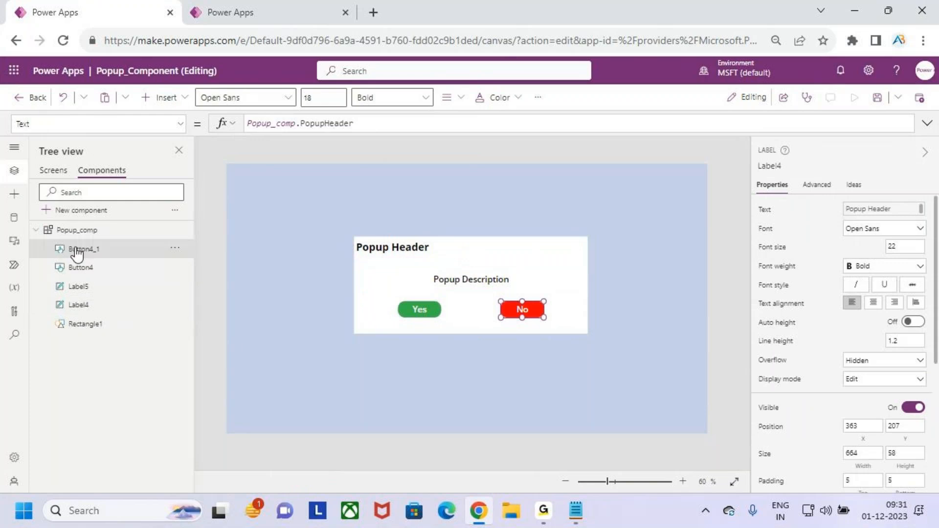
pyautogui.keyDown('ctrl'); pyautogui.click(84, 268); pyautogui.keyUp('ctrl')
pyautogui.keyDown('ctrl'); pyautogui.click(79, 286); pyautogui.keyUp('ctrl')
pyautogui.keyDown('ctrl'); pyautogui.click(73, 305); pyautogui.keyUp('ctrl')
pyautogui.keyDown('ctrl'); pyautogui.click(81, 324); pyautogui.keyUp('ctrl')
pyautogui.rightClick(133, 289)
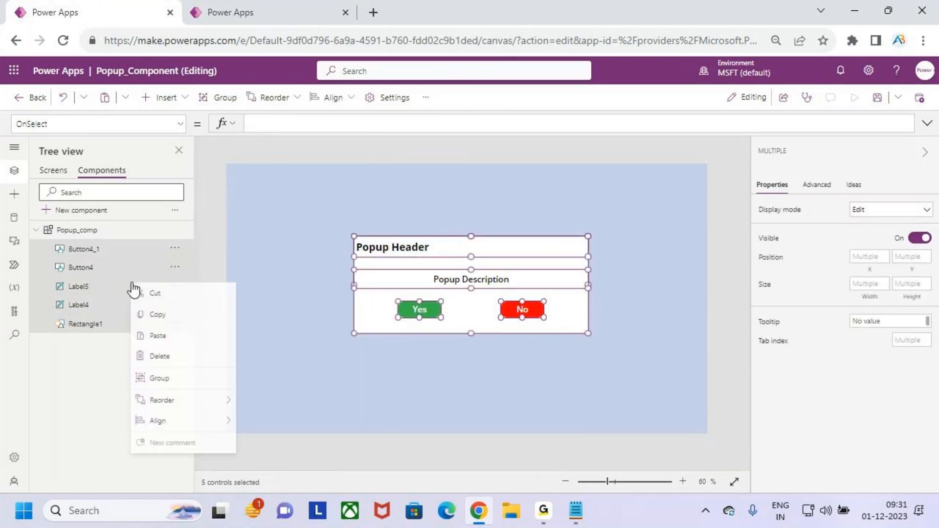
pyautogui.click(186, 387)
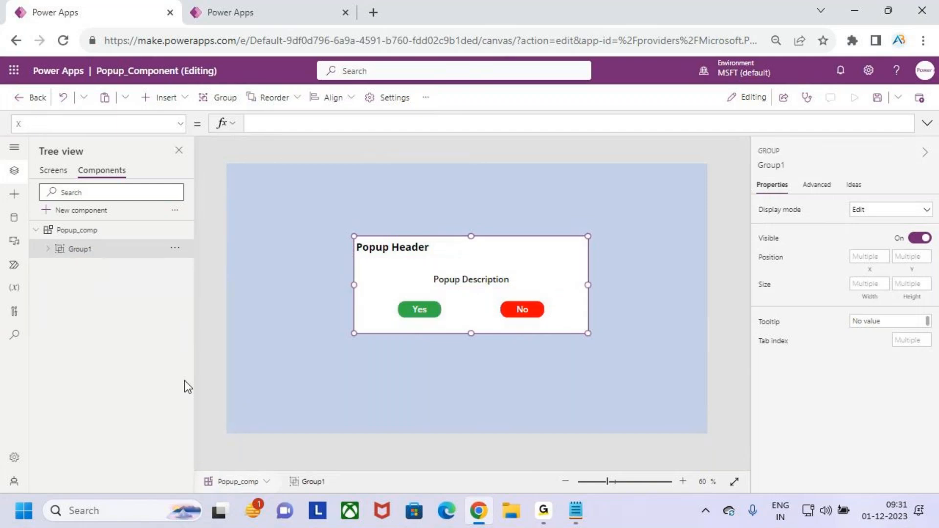
pyautogui.click(48, 250)
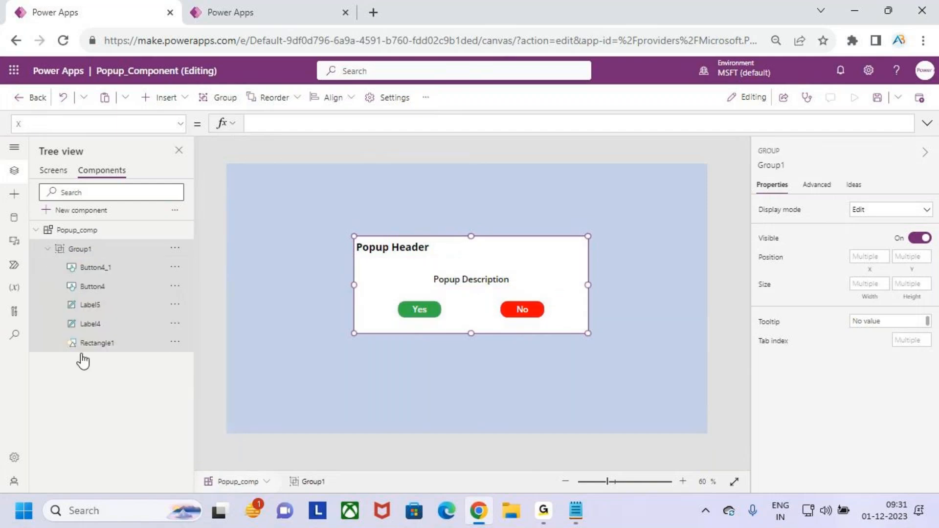
pyautogui.click(61, 253)
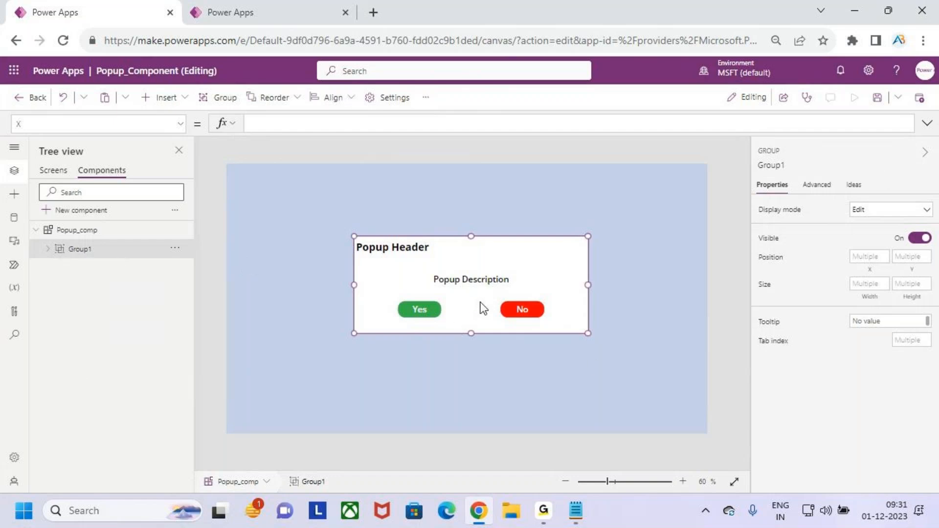
# - Preview the Gallery app's delete confirmation popup for the first record, decline the deletion, and return to the Popup_Component app
pyautogui.click(266, 23)
pyautogui.click(854, 98)
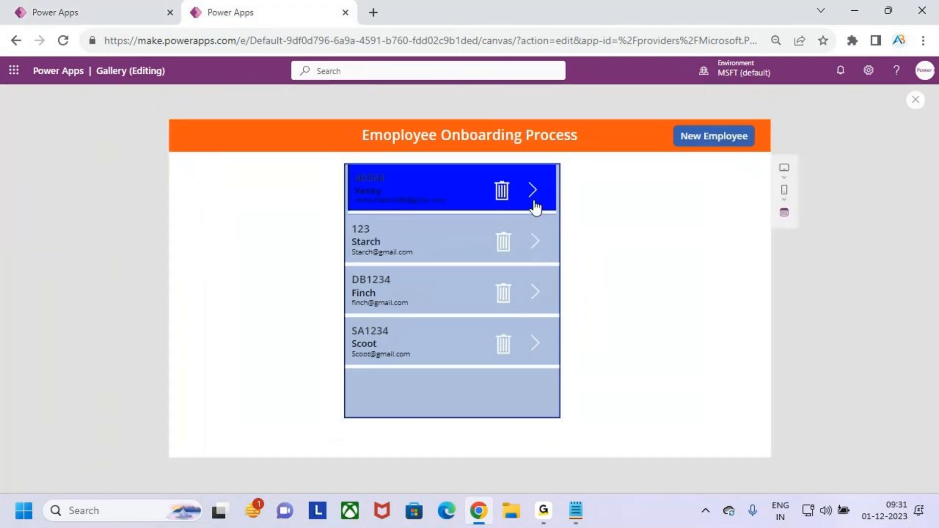
pyautogui.click(504, 190)
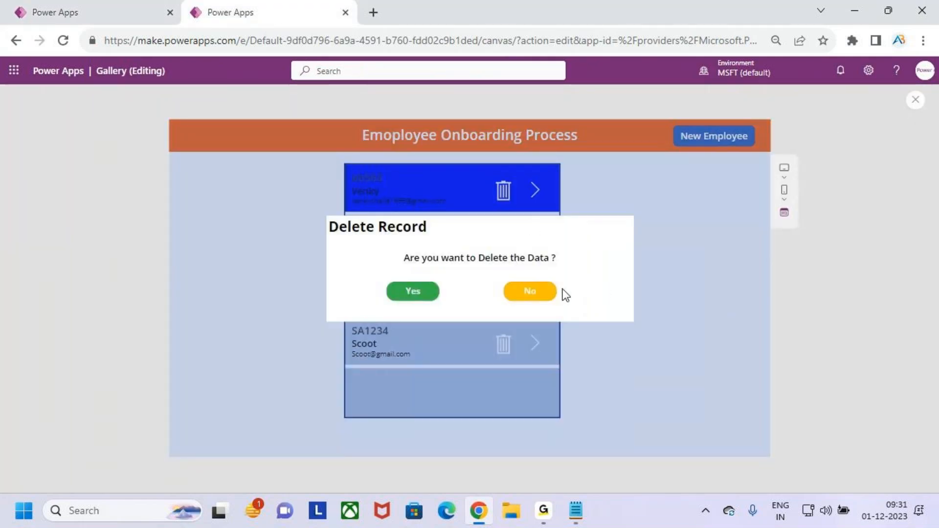
pyautogui.click(543, 292)
pyautogui.click(144, 6)
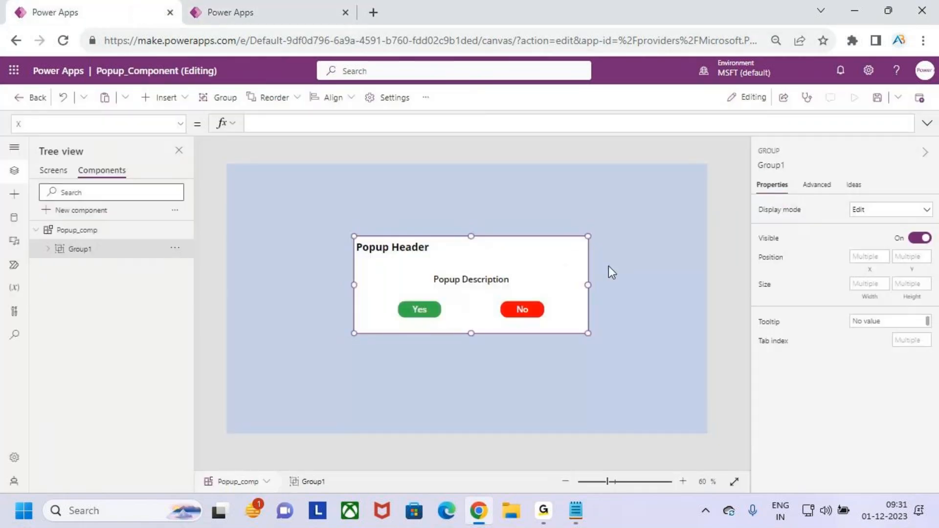
# - Move the Popup Description label slightly up within the popup and save the app
pyautogui.click(470, 291)
pyautogui.moveTo(469, 291); pyautogui.dragTo(475, 271)
pyautogui.click(663, 316)
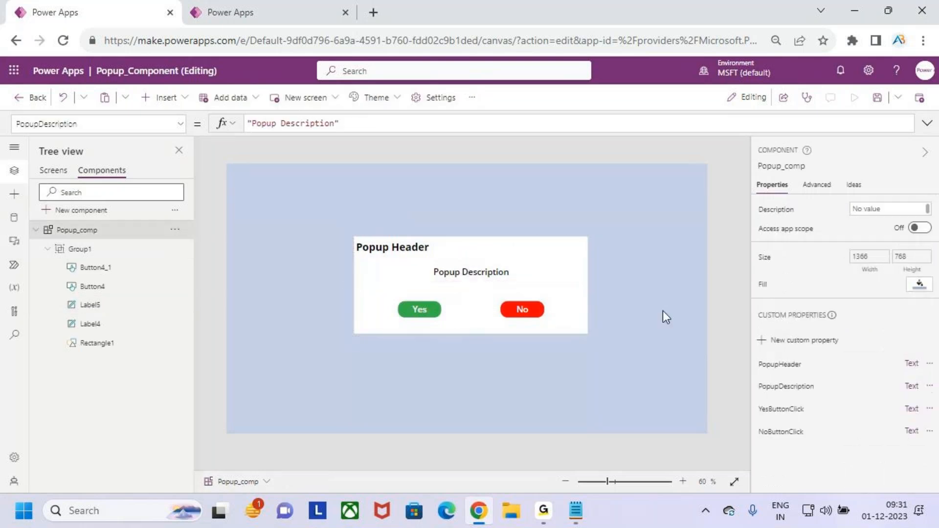
pyautogui.click(878, 98)
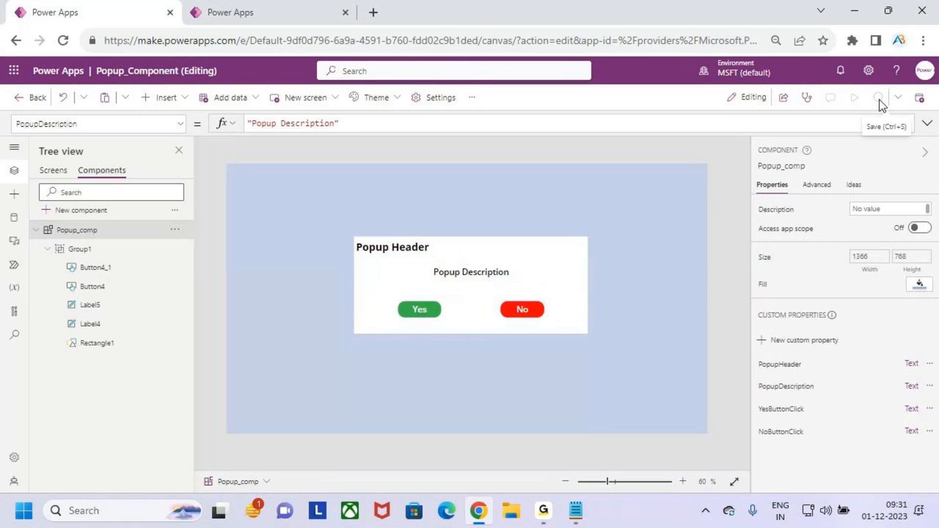
# - Examine the OnSelect formula of the trash icon in the employee gallery on Gallery_Screen
pyautogui.click(54, 171)
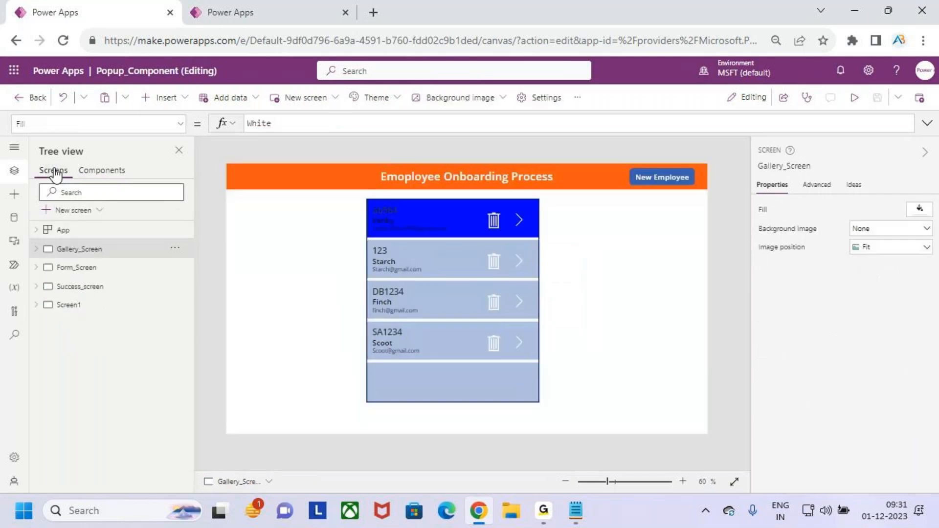
pyautogui.click(494, 219)
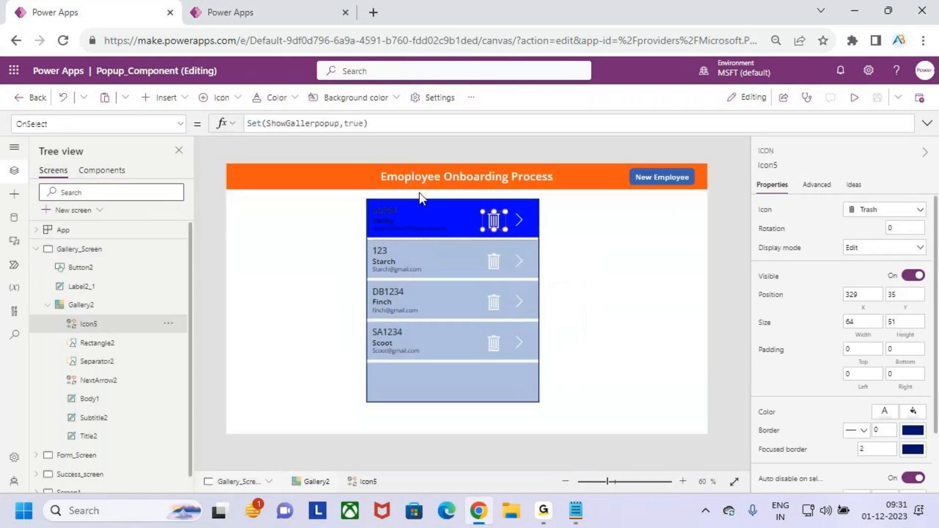
pyautogui.click(416, 124)
pyautogui.click(925, 124)
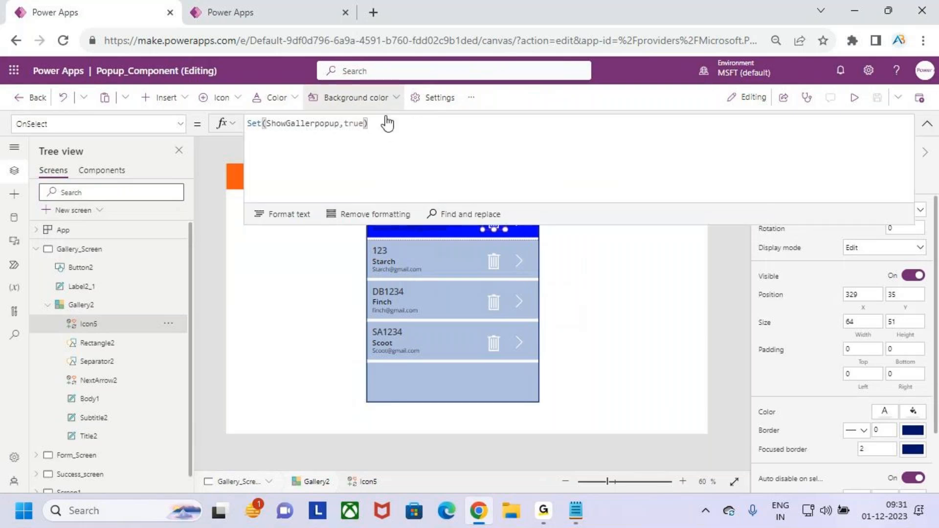
pyautogui.click(927, 124)
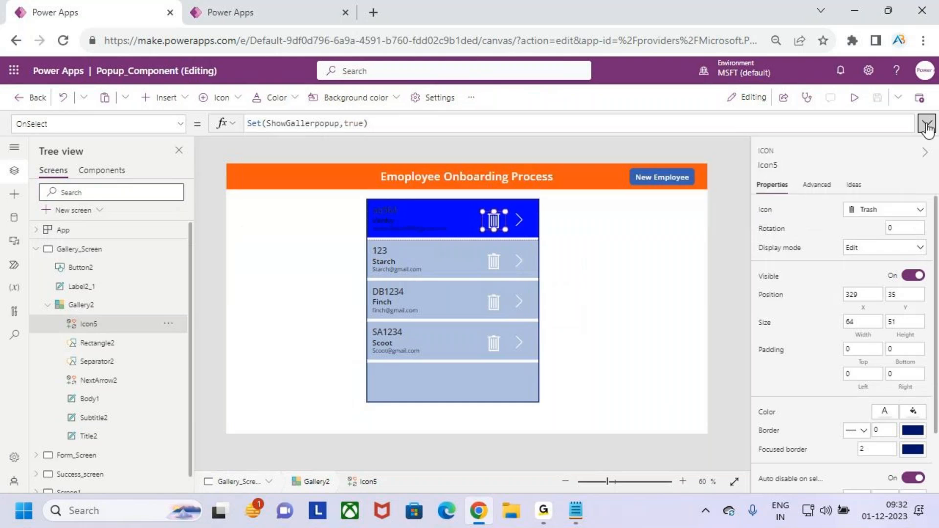
pyautogui.click(564, 293)
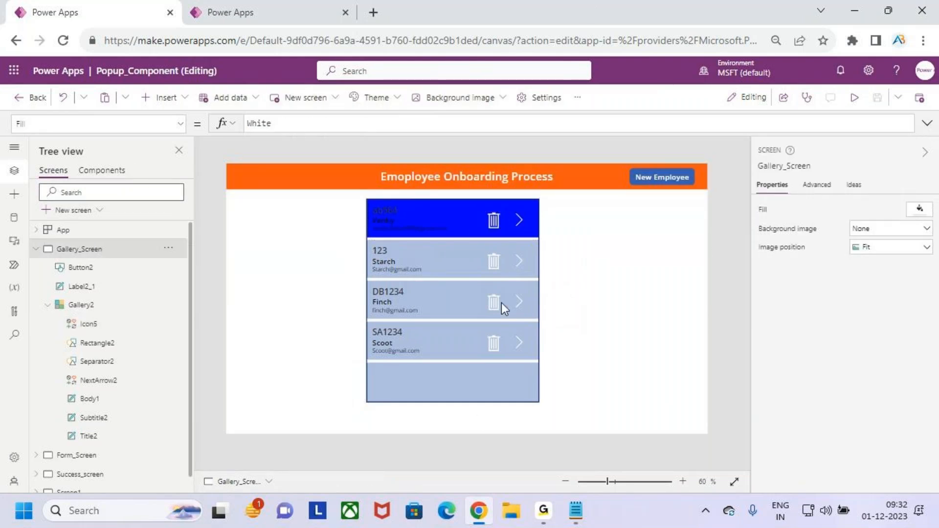
# - Insert the custom Popup_comp component into Gallery_Screen and show it in the screen's control tree
pyautogui.click(48, 305)
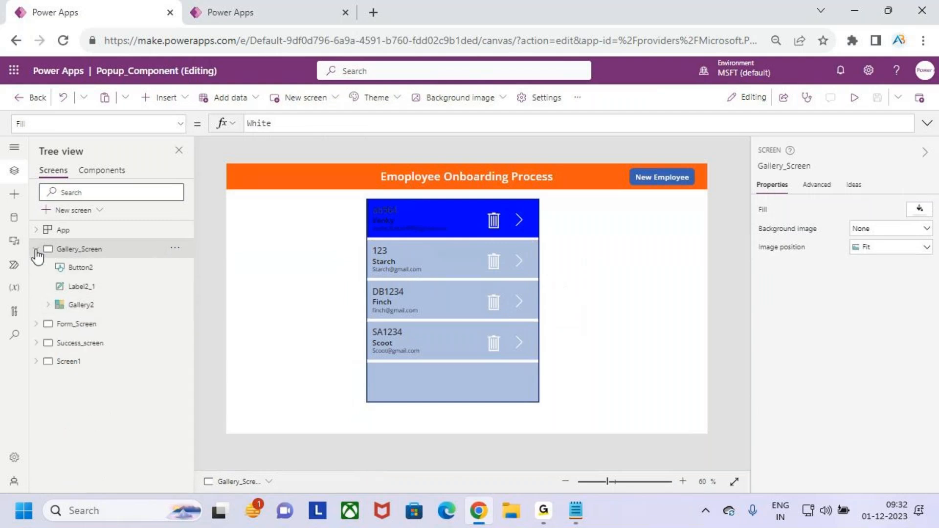
pyautogui.click(37, 249)
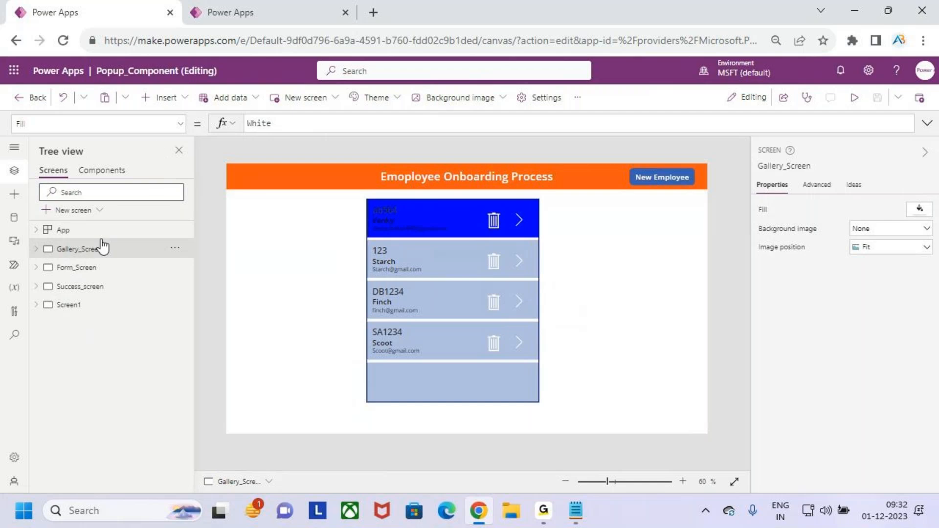
pyautogui.click(180, 99)
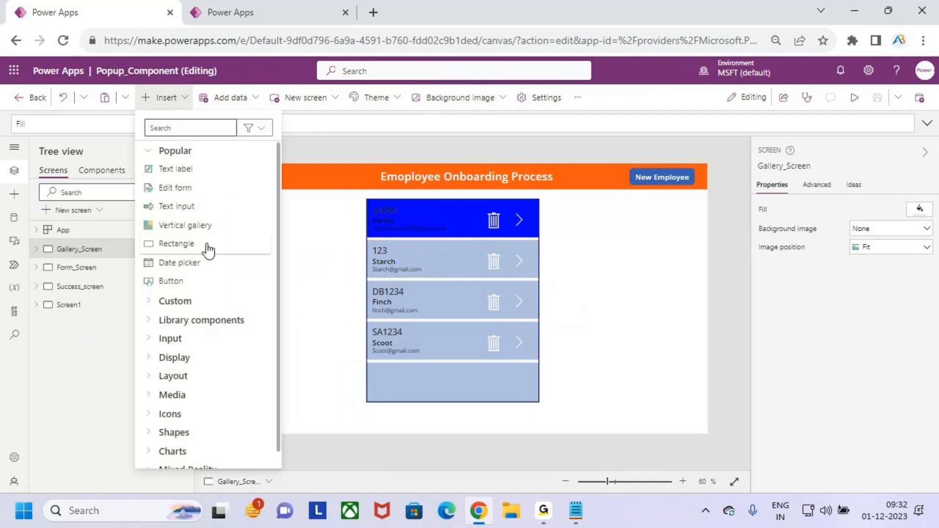
pyautogui.click(288, 292)
pyautogui.click(14, 194)
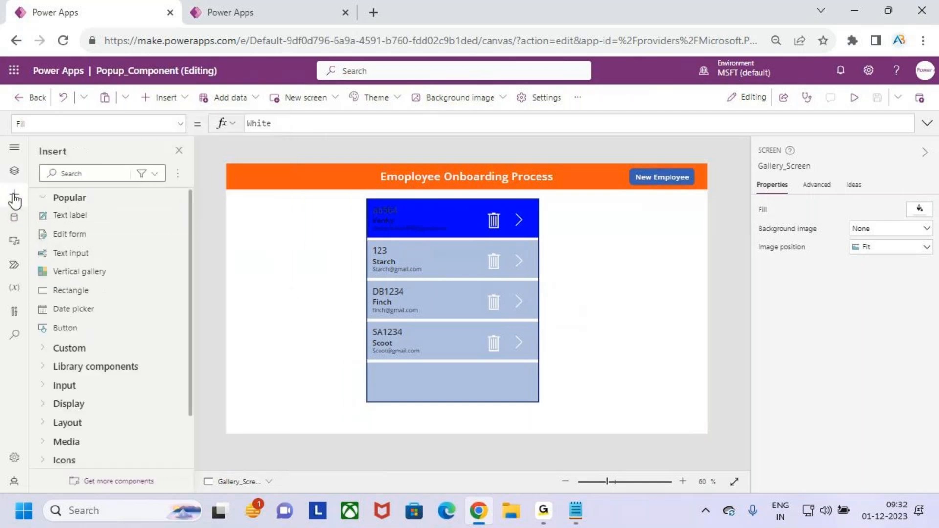
pyautogui.click(47, 351)
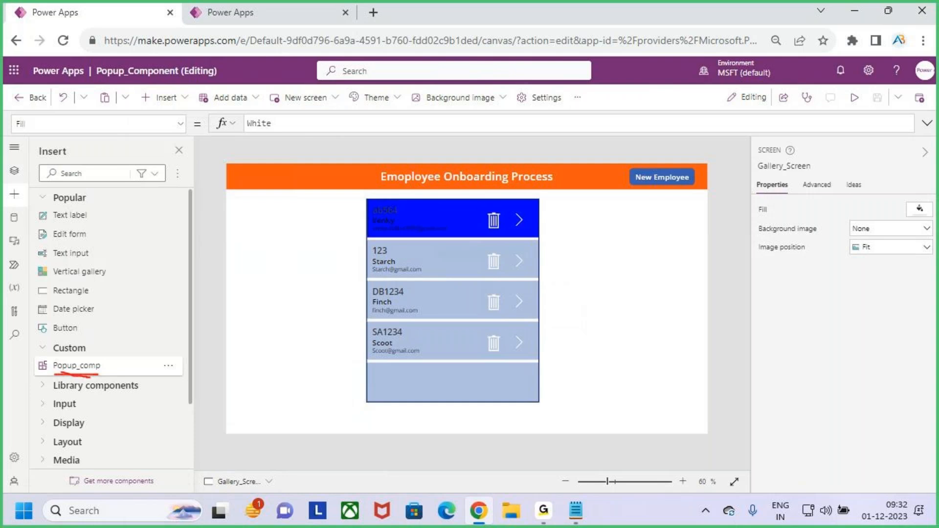
pyautogui.click(90, 369)
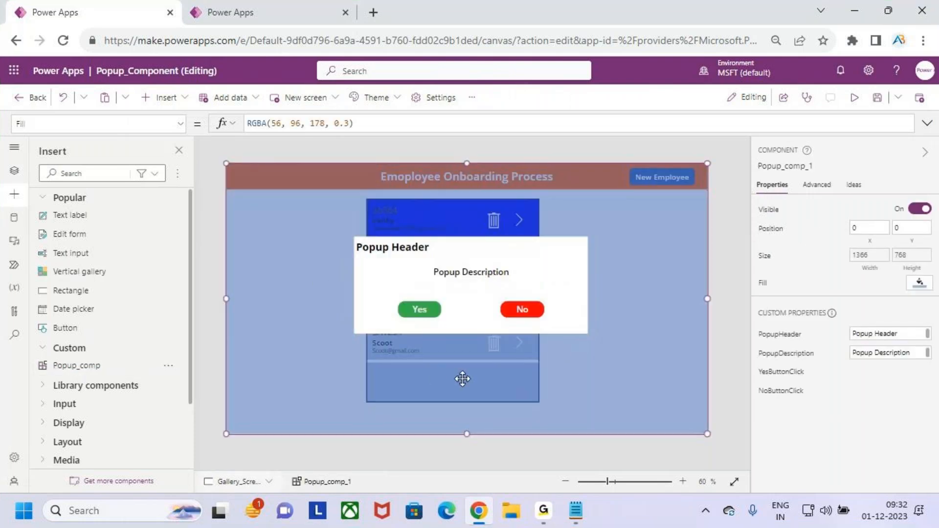
pyautogui.click(15, 170)
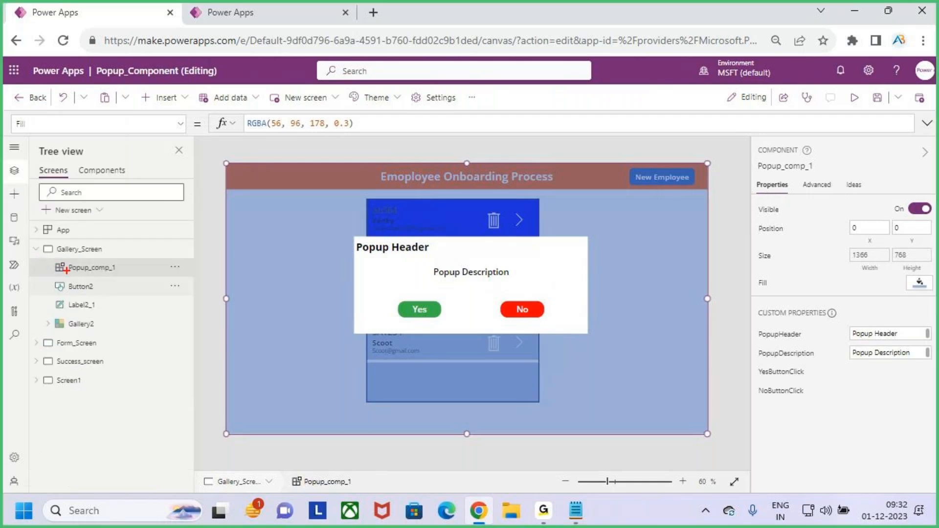
pyautogui.moveTo(46, 257)
pyautogui.mouseDown()
pyautogui.moveTo(131, 279)
pyautogui.moveTo(172, 225)
pyautogui.mouseUp()
pyautogui.press('Escape')
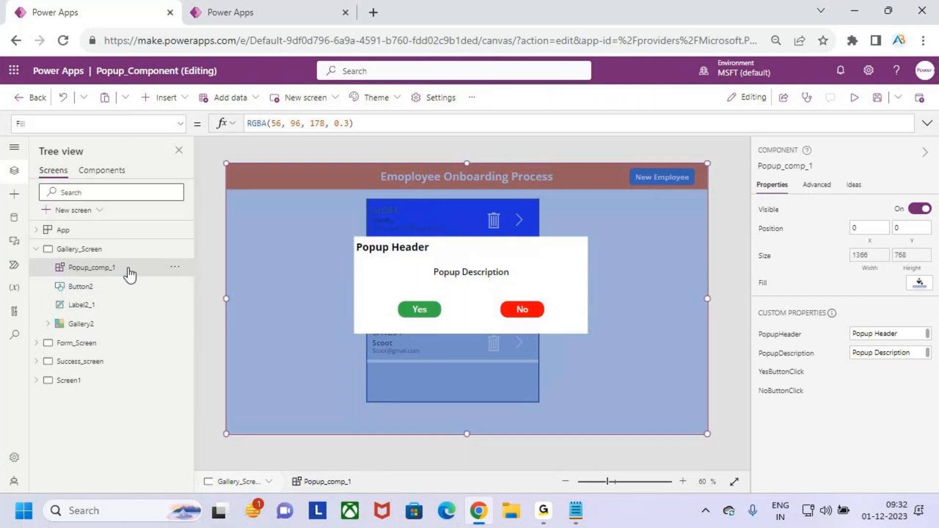
pyautogui.hotkey('ctrl', '2')
pyautogui.press('Escape')
# - Set the Visible property of the popup component on Gallery_Screen to false
pyautogui.click(180, 128)
pyautogui.scroll(-3, 88, 289)
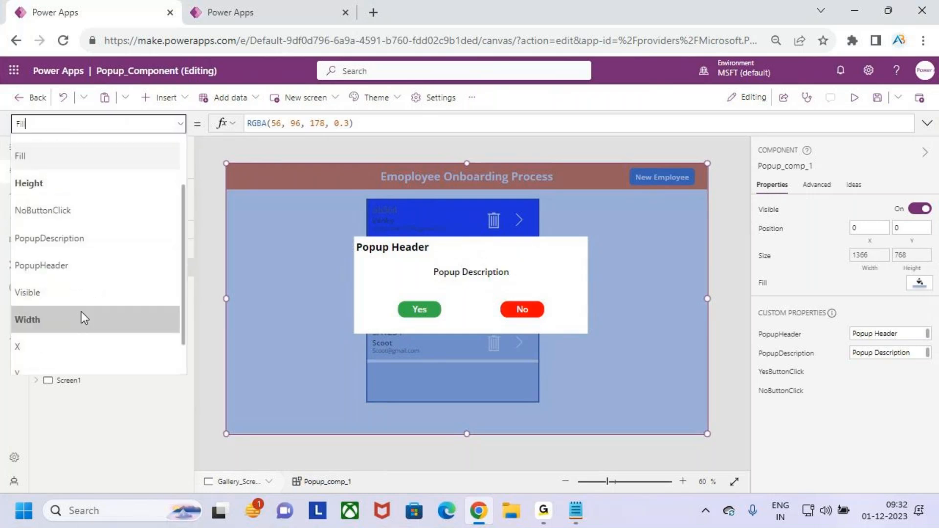
pyautogui.click(80, 316)
pyautogui.moveTo(288, 124); pyautogui.dragTo(231, 127)
pyautogui.write('false')
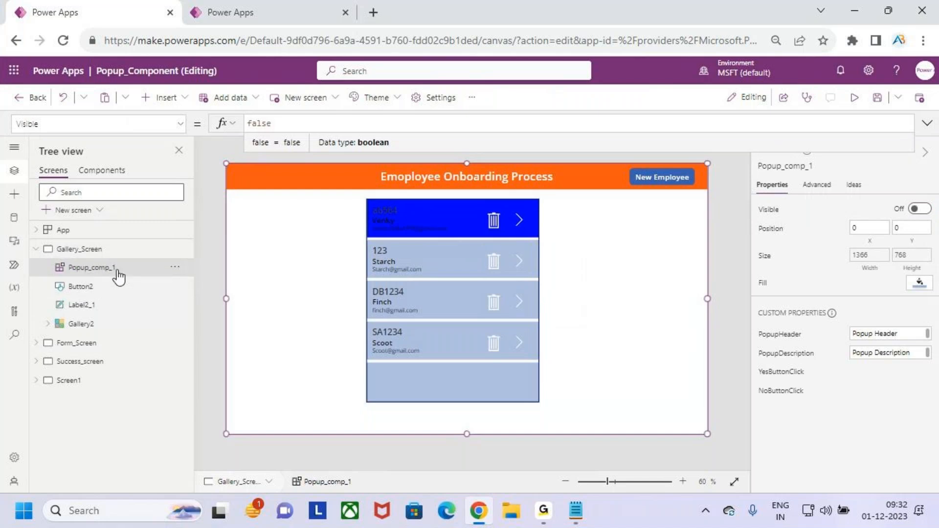
pyautogui.click(625, 242)
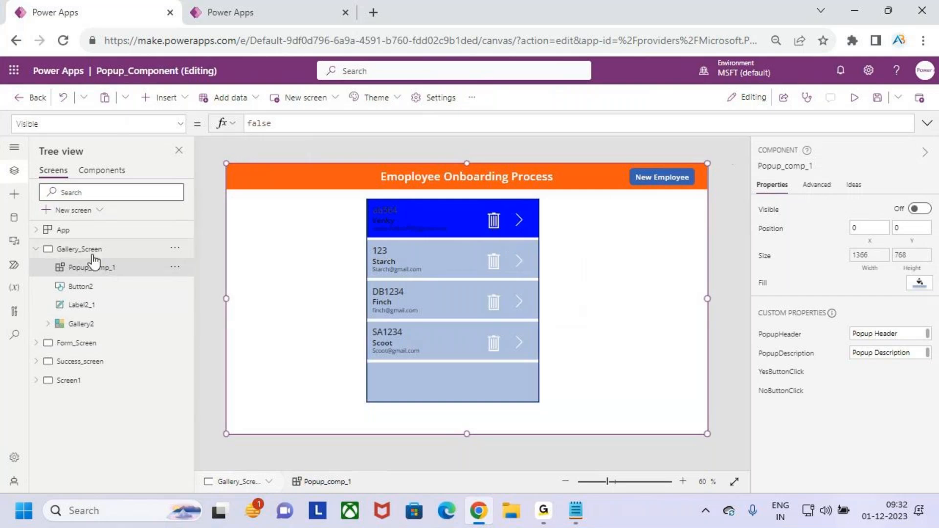
# - Shorten the variable name in the gallery trash icon's OnSelect formula so it reads Set(Showpopup,true)
pyautogui.click(97, 251)
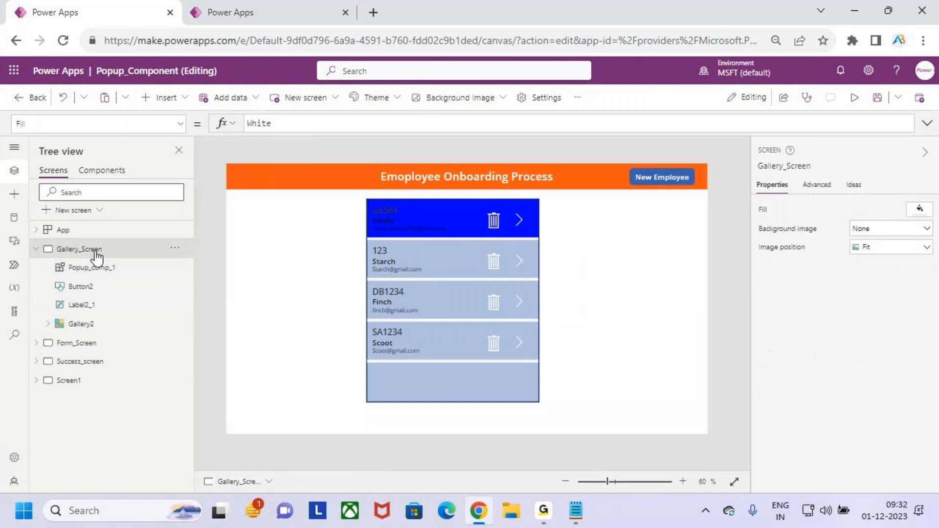
pyautogui.click(494, 222)
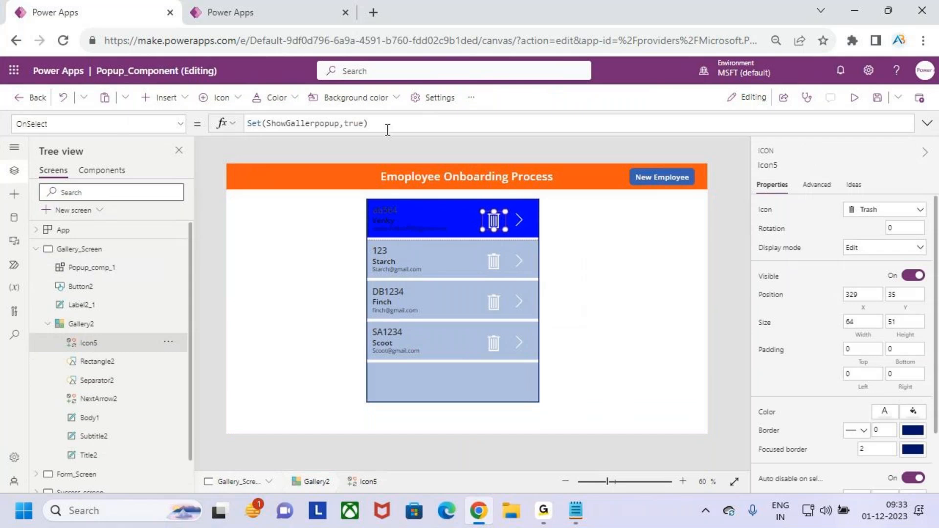
pyautogui.moveTo(386, 133); pyautogui.dragTo(373, 217)
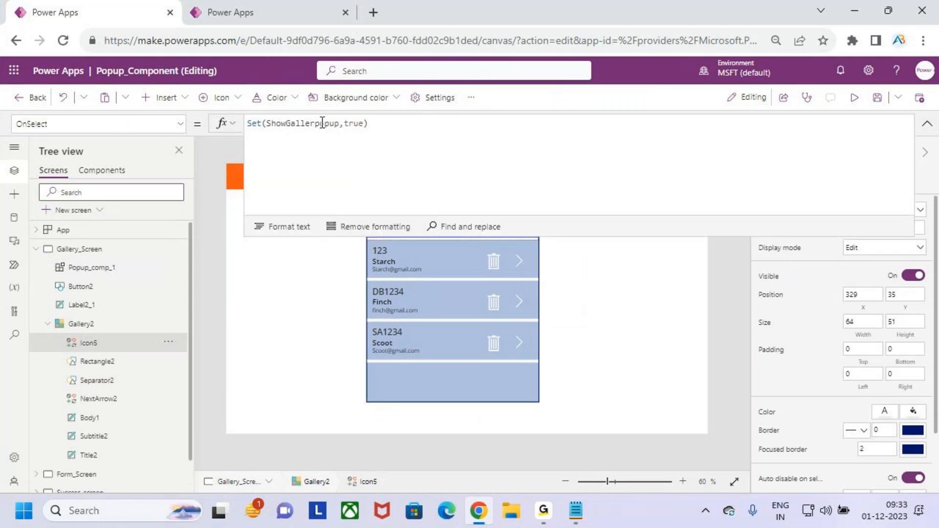
pyautogui.moveTo(315, 123); pyautogui.dragTo(290, 122)
pyautogui.press('BackSpace')
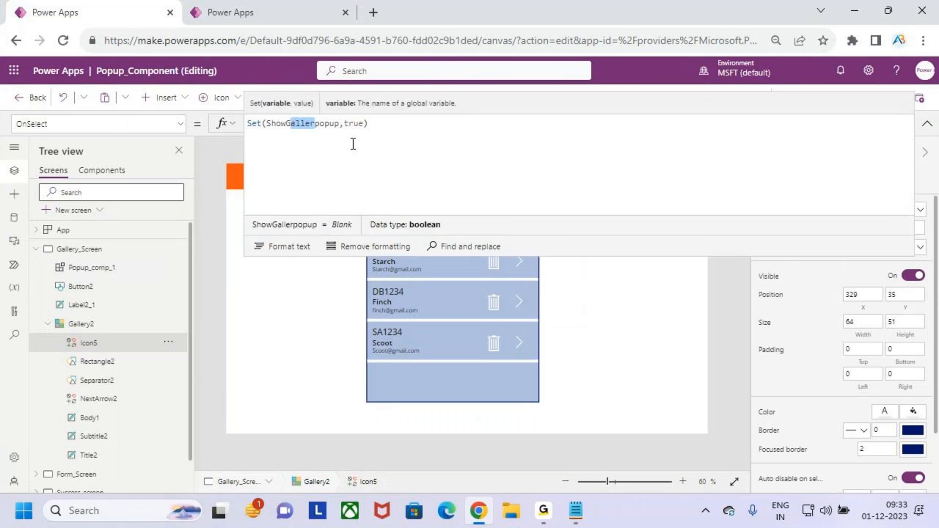
pyautogui.press('BackSpace')
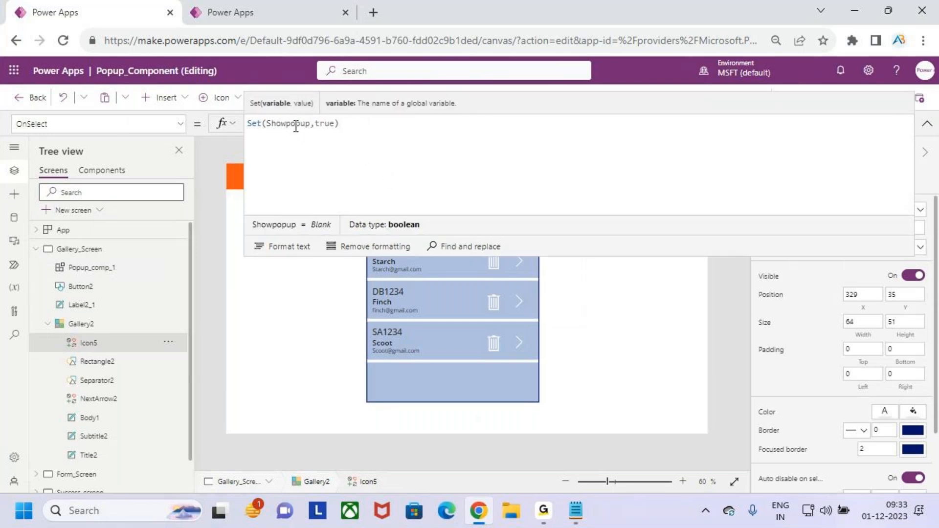
pyautogui.moveTo(278, 124); pyautogui.dragTo(327, 124)
pyautogui.click(319, 140)
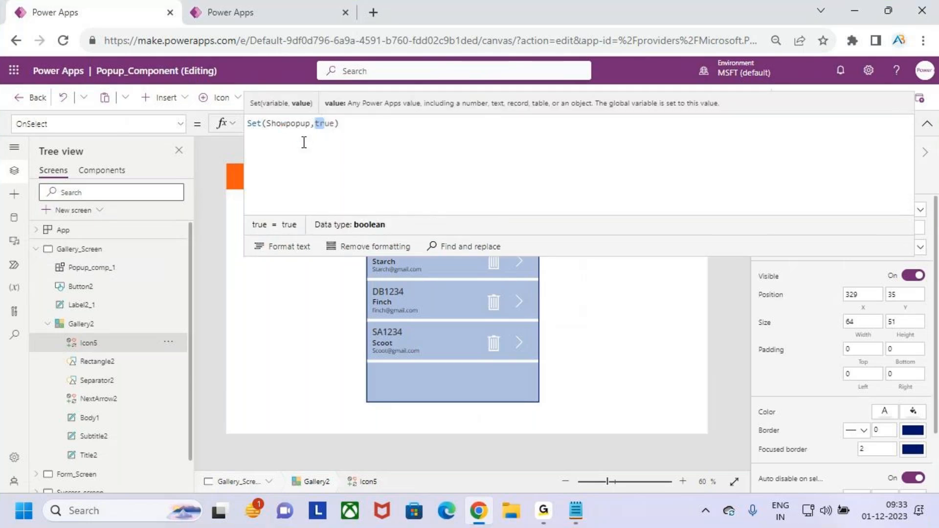
pyautogui.moveTo(286, 133); pyautogui.dragTo(290, 134)
pyautogui.moveTo(328, 118)
pyautogui.mouseDown()
pyautogui.moveTo(312, 126)
pyautogui.moveTo(327, 117)
pyautogui.mouseUp()
pyautogui.moveTo(324, 99); pyautogui.dragTo(321, 119)
pyautogui.moveTo(314, 109); pyautogui.dragTo(338, 113)
pyautogui.press('Escape')
pyautogui.hotkey('ctrl', '2')
pyautogui.moveTo(344, 214); pyautogui.dragTo(395, 245)
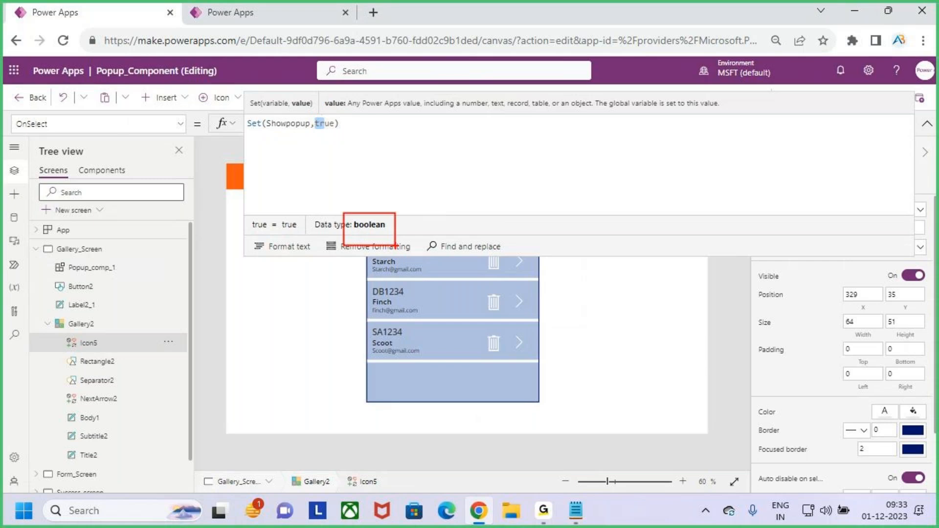
pyautogui.press('Escape')
pyautogui.click(389, 139)
pyautogui.hotkey('ctrl', '2')
pyautogui.press('Escape')
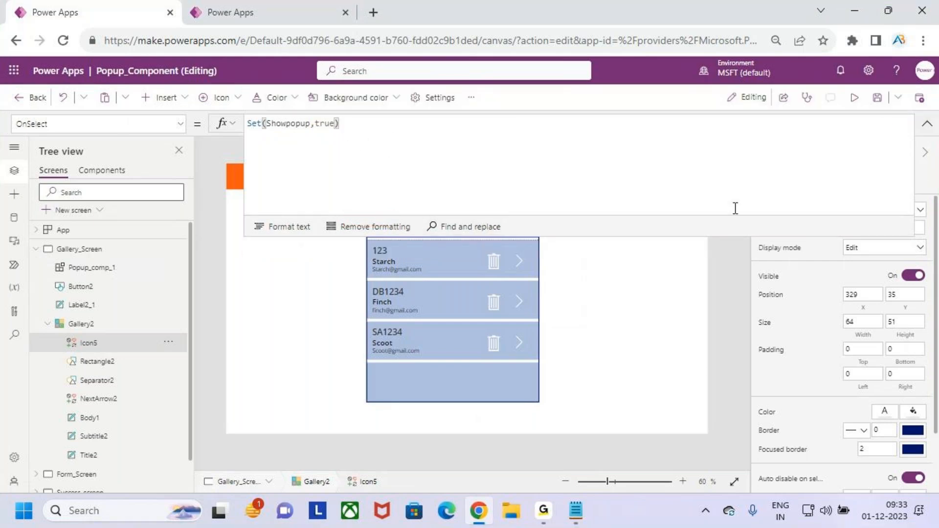
pyautogui.moveTo(670, 234)
pyautogui.mouseDown()
pyautogui.moveTo(667, 168)
pyautogui.moveTo(657, 170)
pyautogui.mouseUp()
pyautogui.hotkey('ctrl', '2')
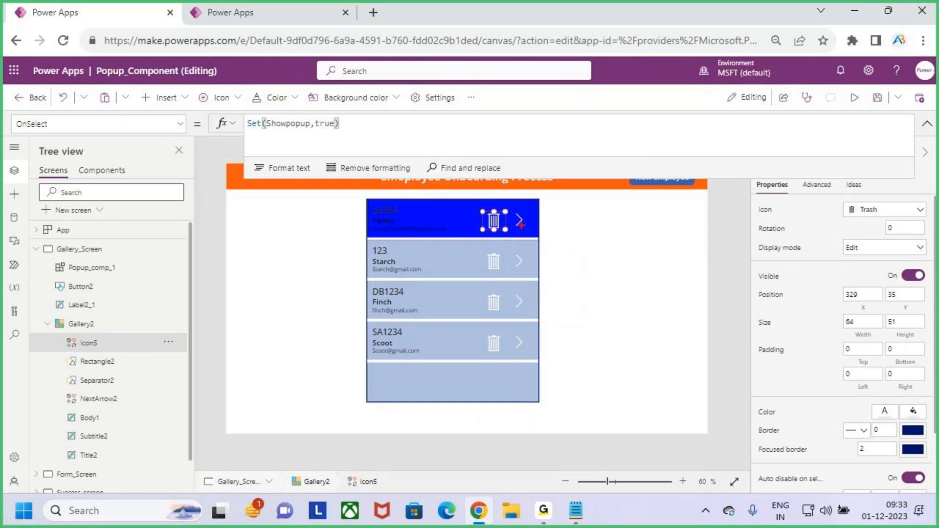
pyautogui.moveTo(484, 213); pyautogui.dragTo(519, 193)
pyautogui.moveTo(266, 131)
pyautogui.mouseDown()
pyautogui.moveTo(345, 139)
pyautogui.moveTo(307, 138)
pyautogui.mouseUp()
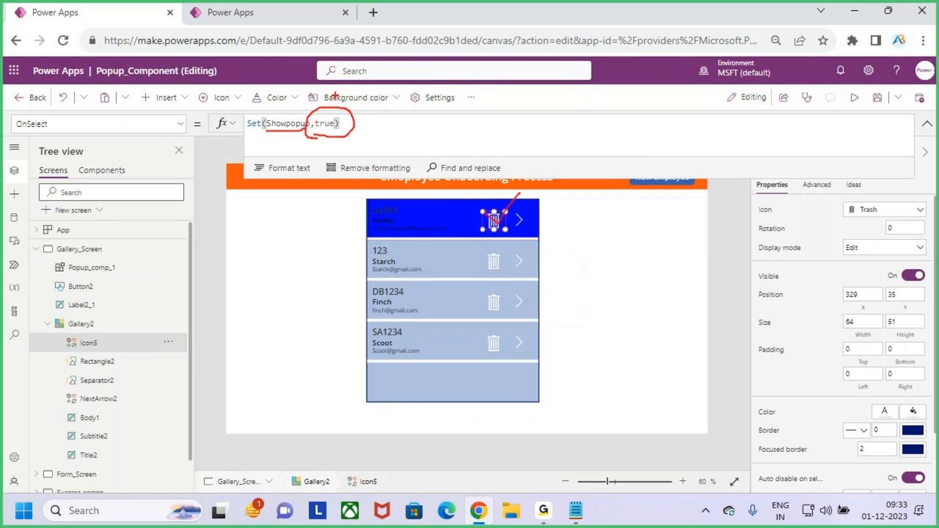
pyautogui.moveTo(337, 102); pyautogui.dragTo(337, 111)
pyautogui.moveTo(325, 99)
pyautogui.mouseDown()
pyautogui.moveTo(340, 113)
pyautogui.moveTo(359, 86)
pyautogui.mouseUp()
pyautogui.press('Escape')
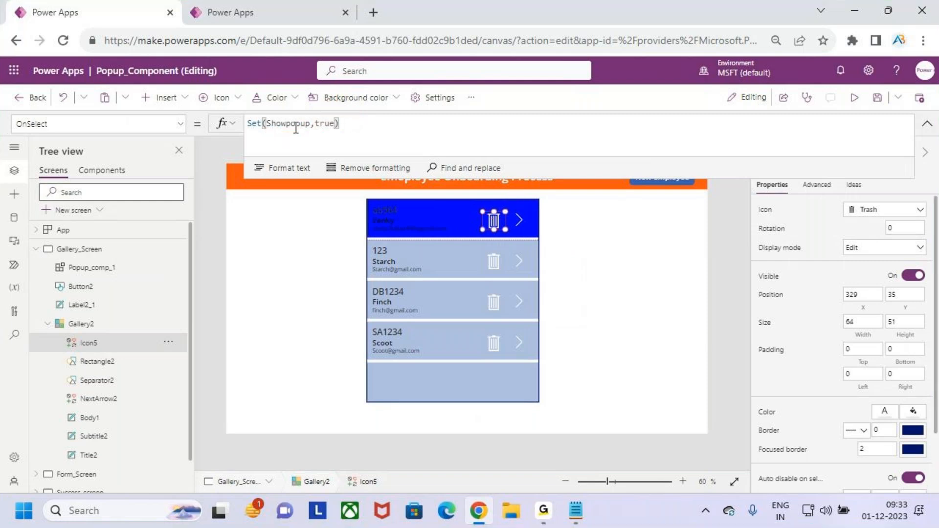
pyautogui.hotkey('ctrl', '2')
pyautogui.moveTo(487, 216); pyautogui.dragTo(530, 180)
pyautogui.press('Escape')
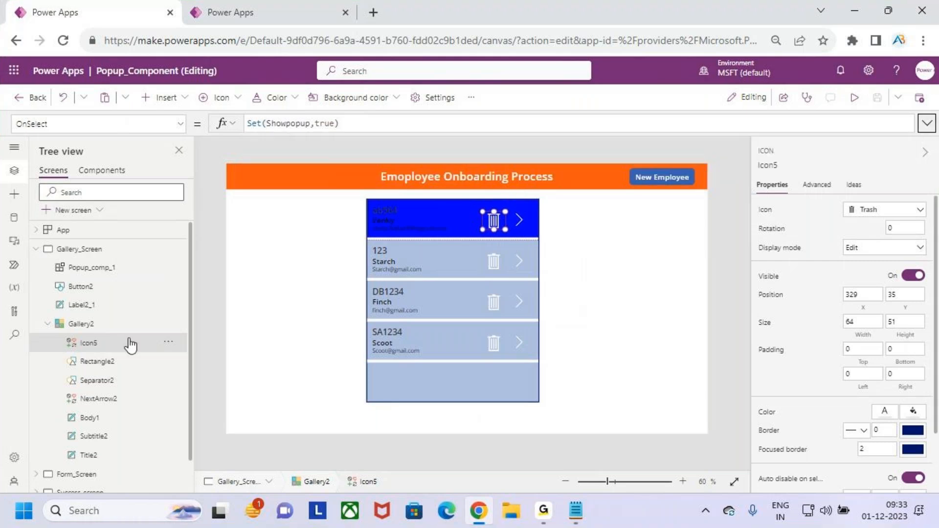
# - Set the Visible property of the popup component on Gallery_Screen to the ShowvarPopup variable and save the app
pyautogui.click(91, 269)
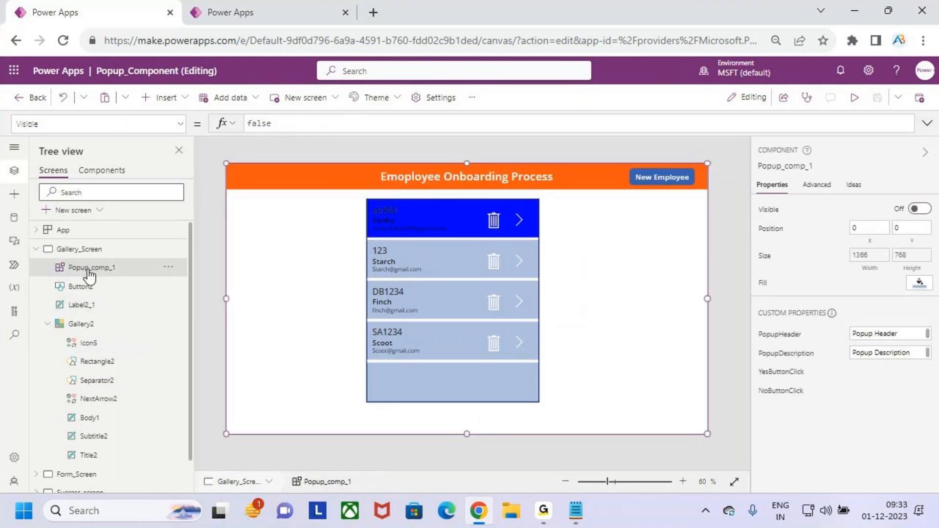
pyautogui.click(290, 125)
pyautogui.moveTo(290, 125); pyautogui.dragTo(219, 132)
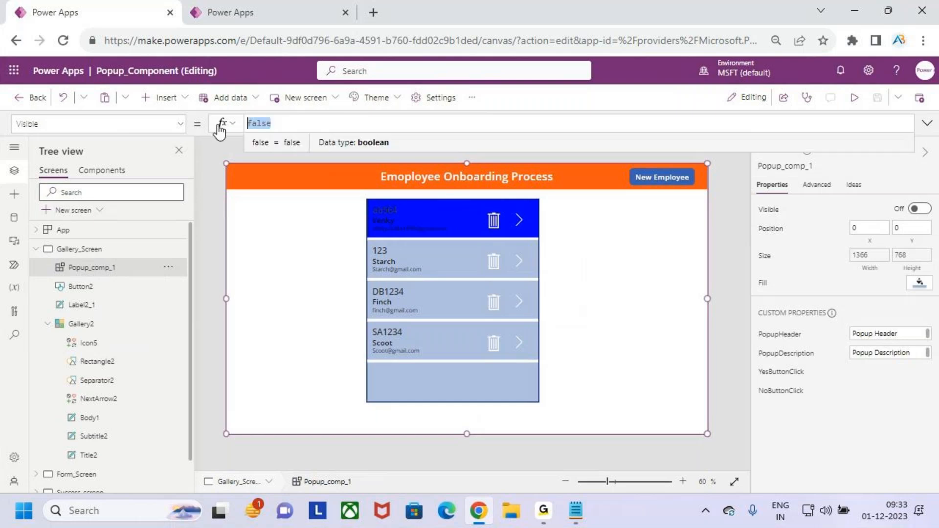
pyautogui.write('var')
pyautogui.press('Down')
pyautogui.press('Down')
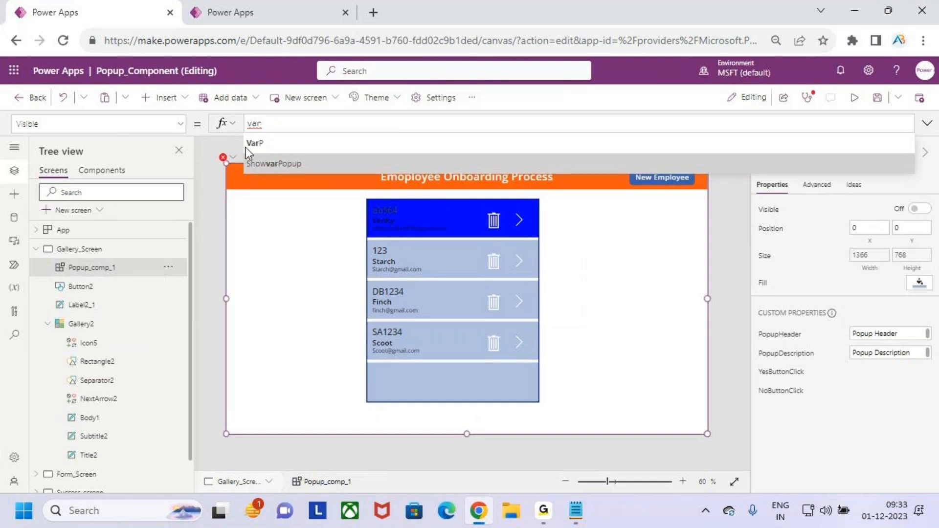
pyautogui.press('Tab')
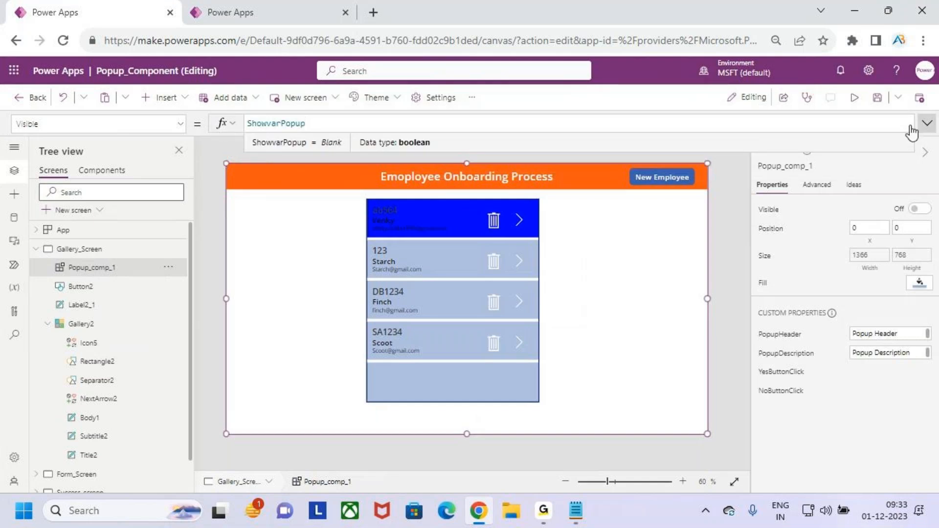
pyautogui.click(876, 98)
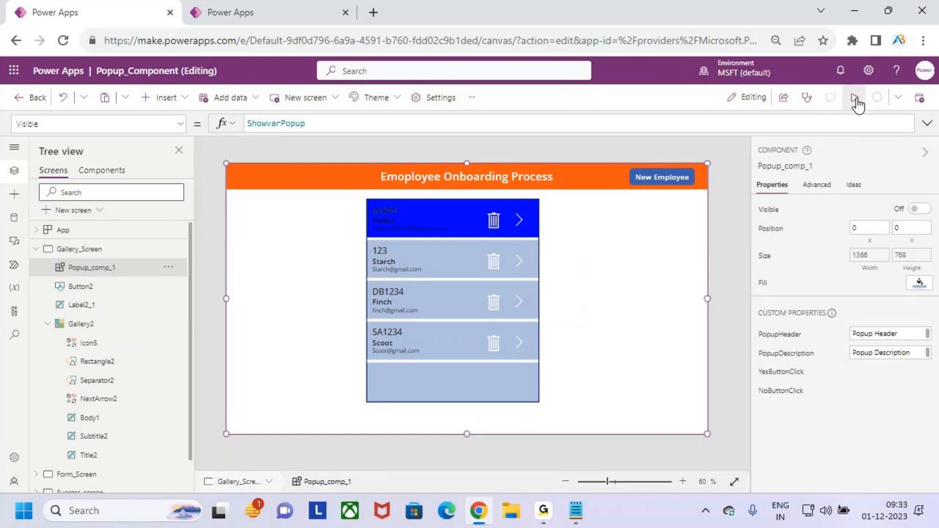
# - Preview Gallery_Screen to check the first record's trash icon and close the preview
pyautogui.click(854, 98)
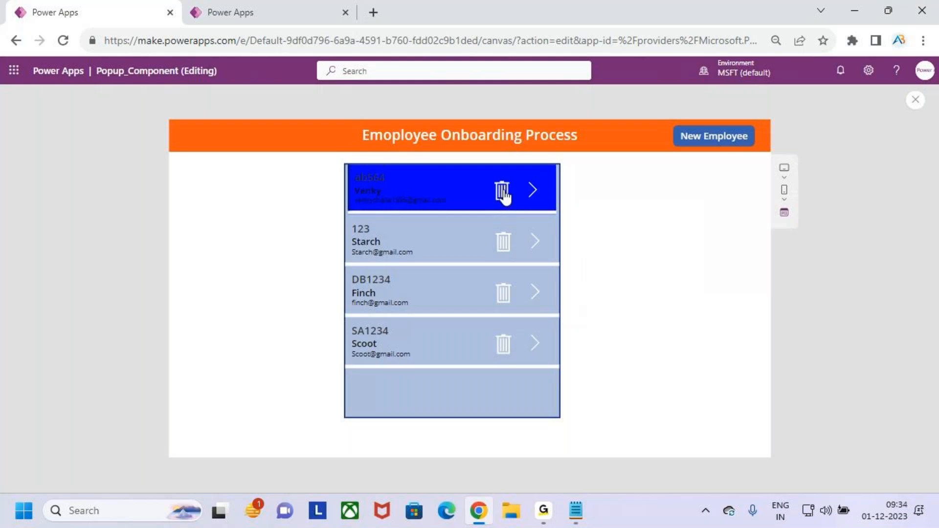
pyautogui.click(916, 100)
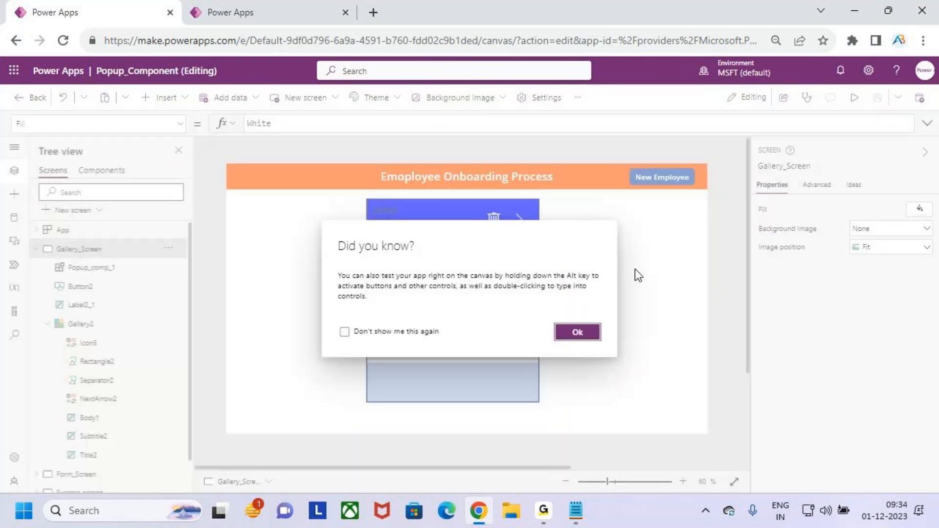
# - Compare the variable name in the first trash icon's OnSelect formula with the one in the popup component's Visible formula
pyautogui.click(583, 334)
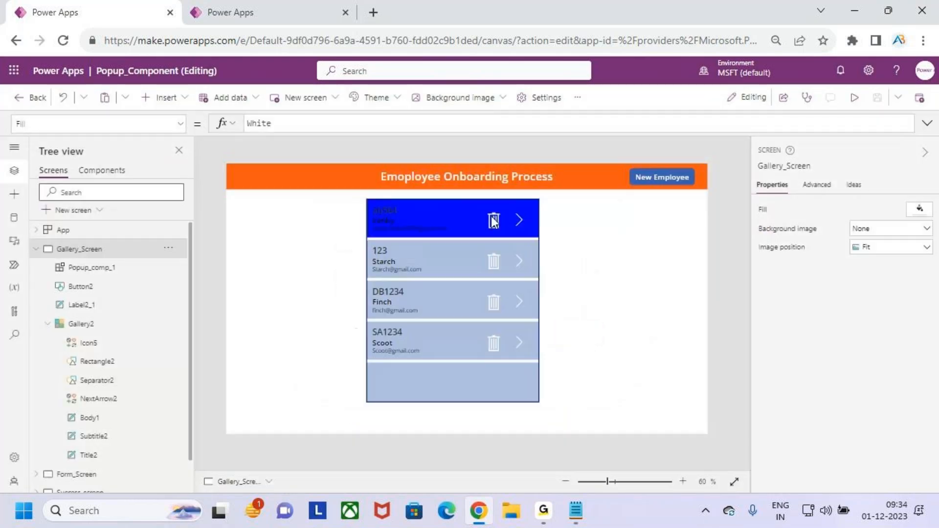
pyautogui.click(493, 221)
pyautogui.click(363, 131)
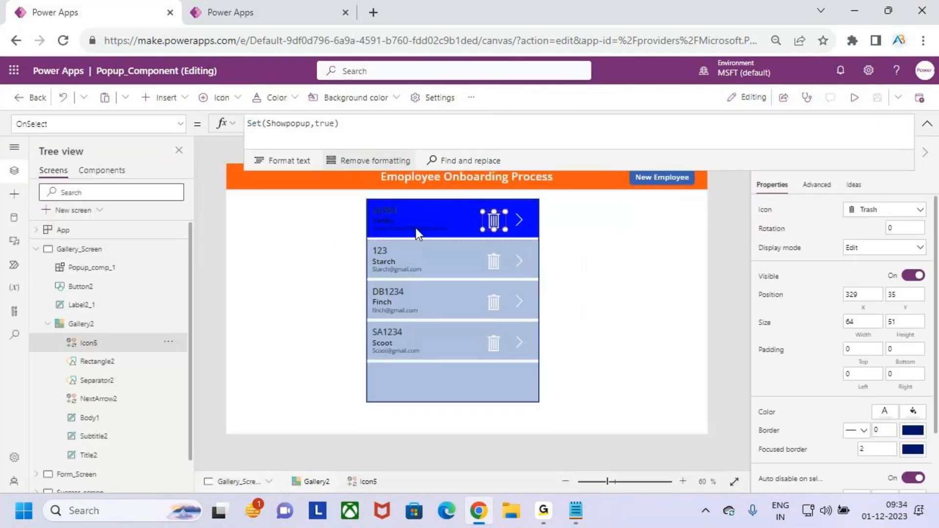
pyautogui.click(395, 130)
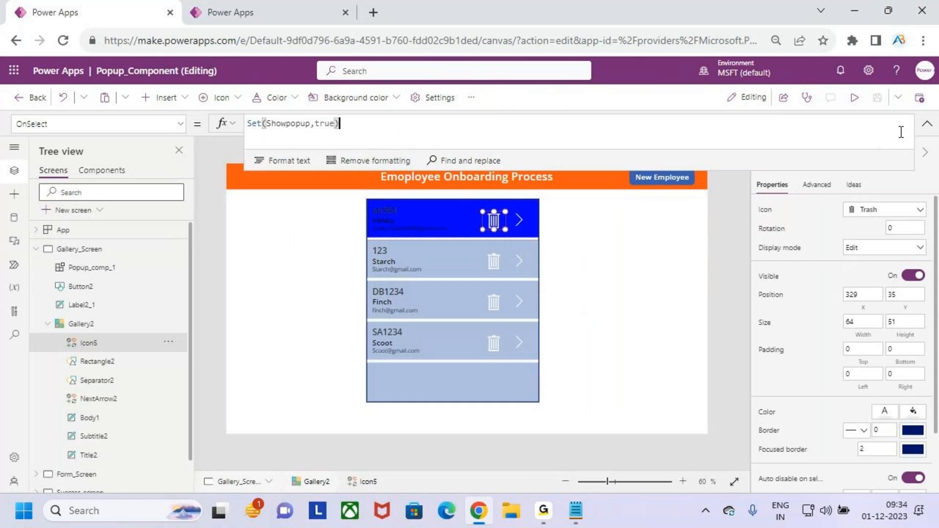
pyautogui.click(927, 123)
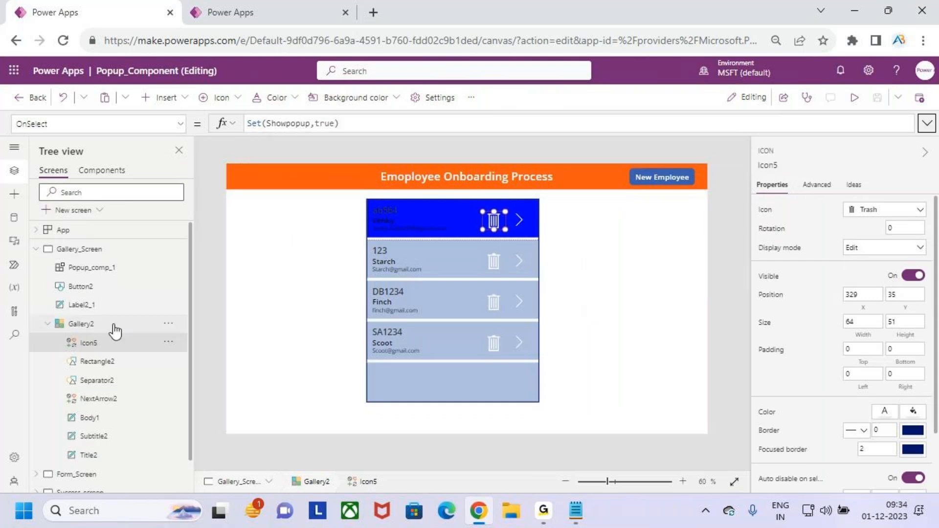
pyautogui.click(107, 275)
pyautogui.click(323, 123)
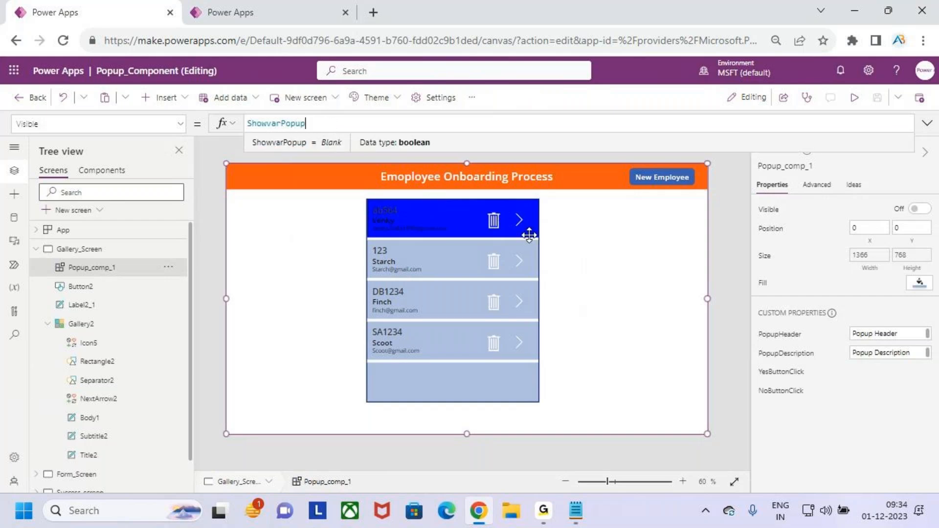
pyautogui.click(95, 248)
pyautogui.click(489, 225)
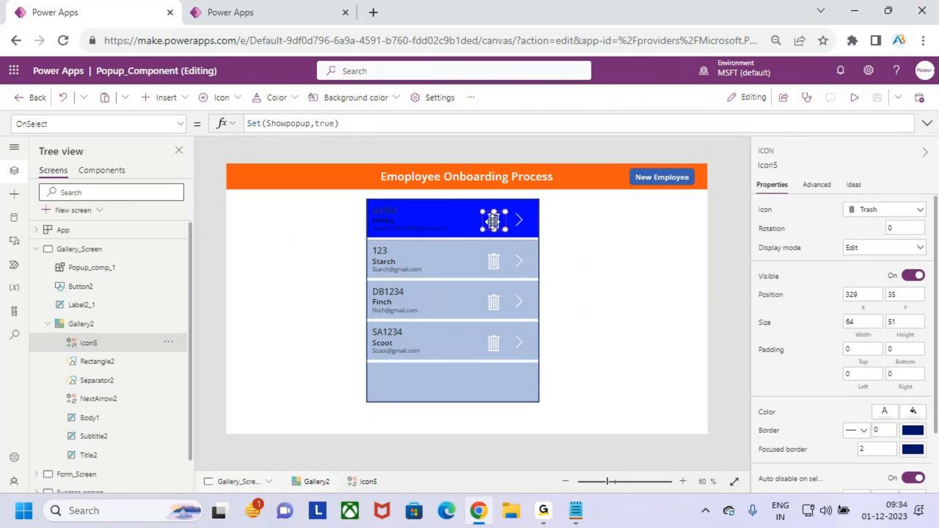
pyautogui.doubleClick(296, 123)
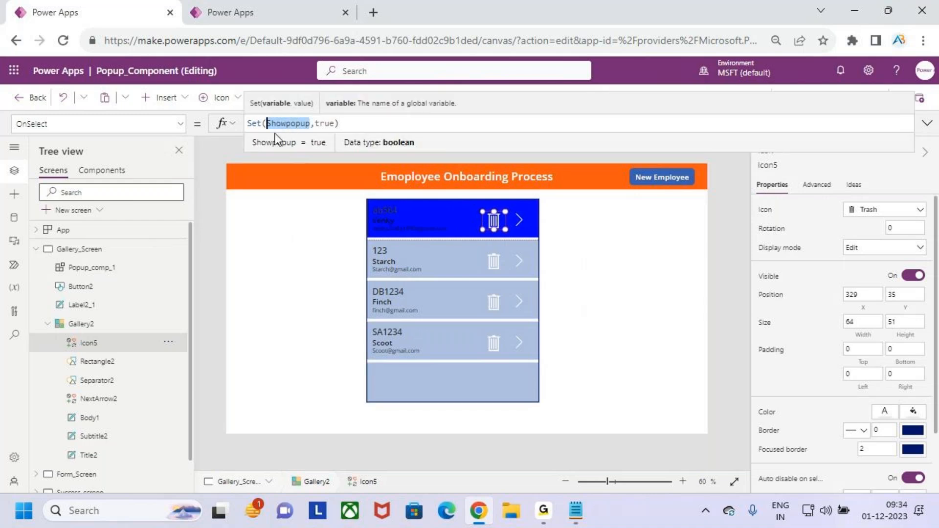
# - Correct the popup component's Visible formula on Gallery_Screen to the variable Showpopup and save the app
pyautogui.click(101, 266)
pyautogui.moveTo(317, 123); pyautogui.dragTo(271, 123)
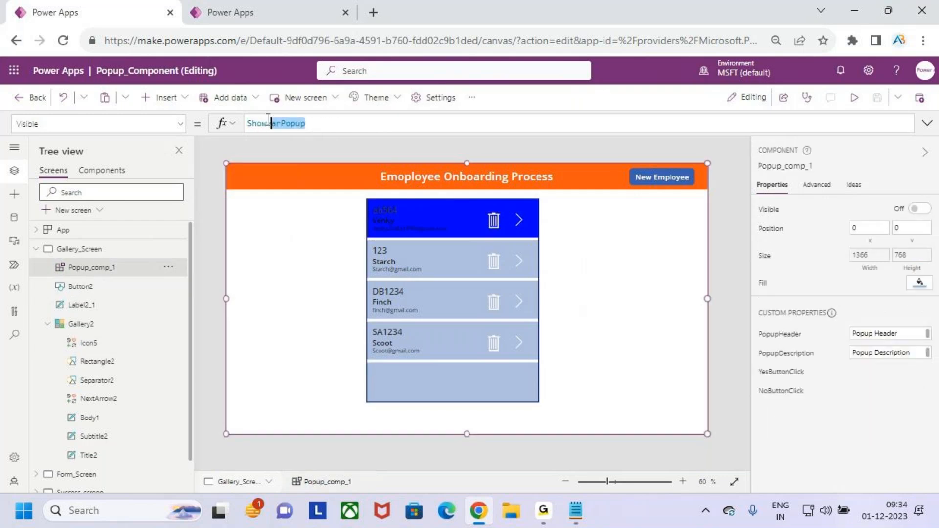
pyautogui.write('popup')
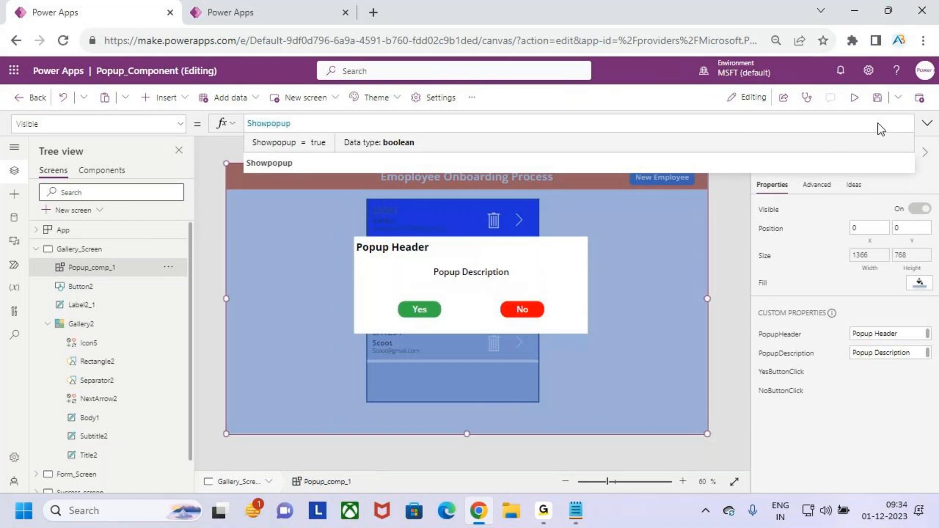
pyautogui.click(927, 125)
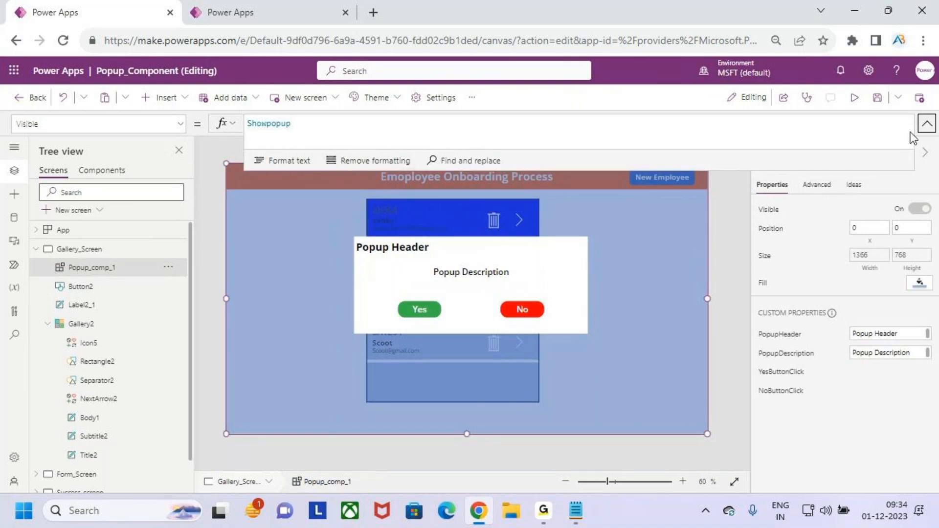
pyautogui.moveTo(255, 134); pyautogui.dragTo(334, 126)
pyautogui.press('Escape')
pyautogui.click(869, 100)
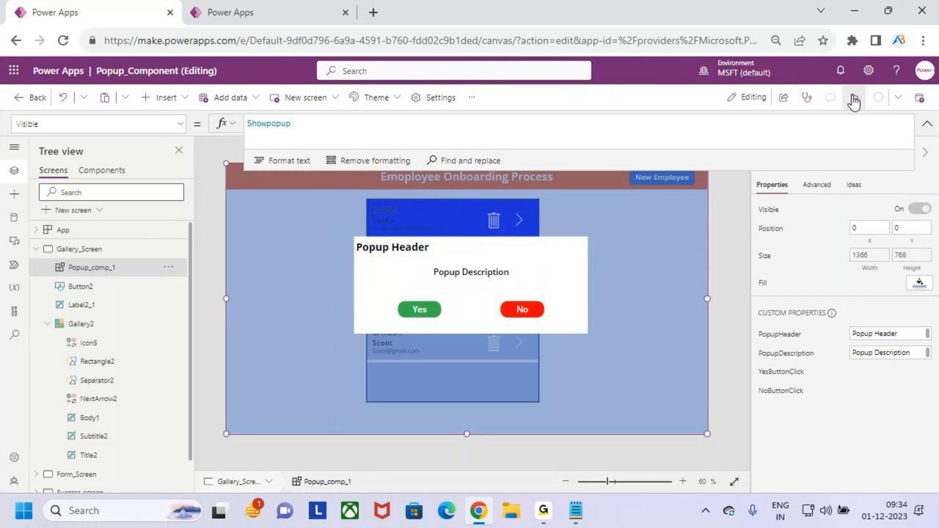
# - Preview Gallery_Screen to examine the popup over the gallery, close the preview and dismiss the tip
pyautogui.click(854, 100)
pyautogui.hotkey('ctrl', '2')
pyautogui.moveTo(520, 164); pyautogui.dragTo(549, 129)
pyautogui.moveTo(308, 204); pyautogui.dragTo(660, 345)
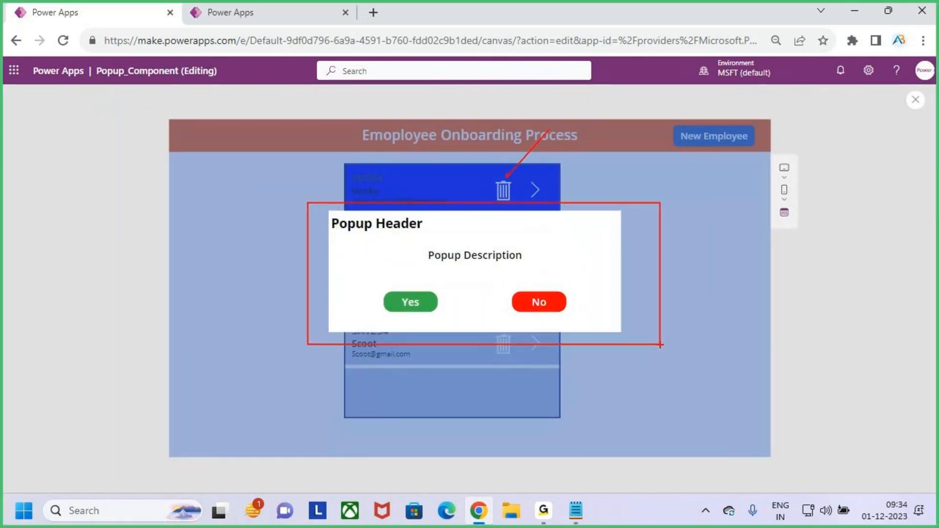
pyautogui.press('Escape')
pyautogui.click(916, 100)
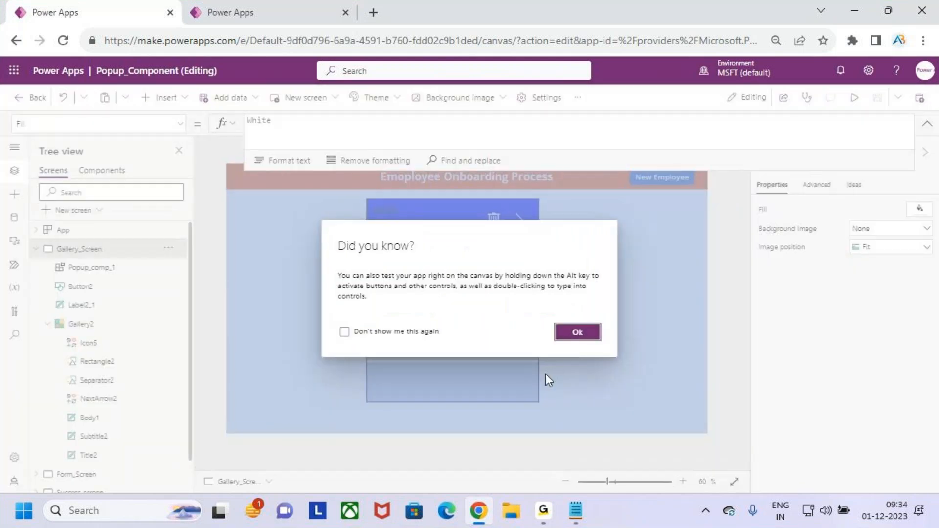
pyautogui.click(577, 332)
# - Set the PopupHeader custom property of the popup component on Gallery_Screen to Delete Record
pyautogui.click(393, 249)
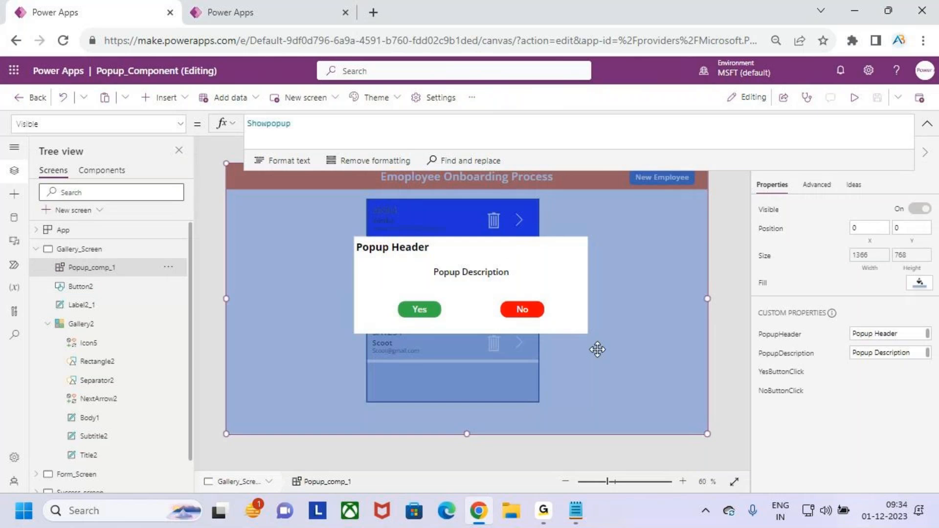
pyautogui.click(902, 334)
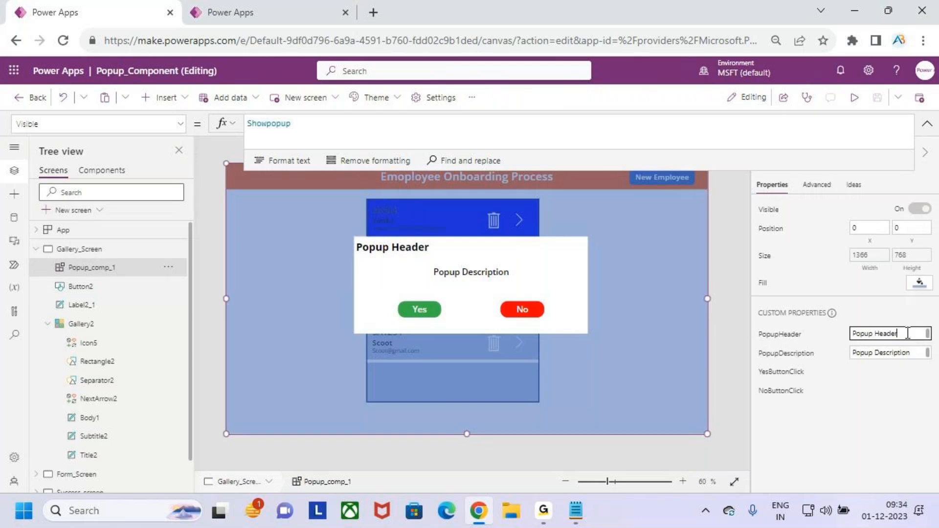
pyautogui.moveTo(909, 334); pyautogui.dragTo(844, 332)
pyautogui.write('Delete Records')
pyautogui.press('BackSpace')
pyautogui.hotkey('ctrl', '2')
pyautogui.moveTo(367, 254); pyautogui.dragTo(424, 260)
pyautogui.press('Escape')
# - Set the popup component's PopupDescription custom property to Are you Sure to Delete the Record
pyautogui.click(798, 361)
pyautogui.moveTo(923, 354); pyautogui.dragTo(841, 359)
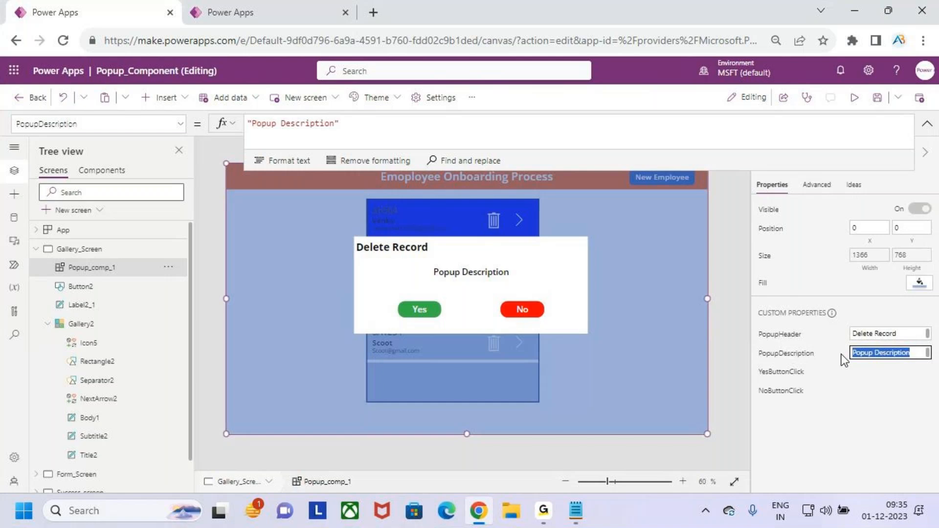
pyautogui.press('BackSpace')
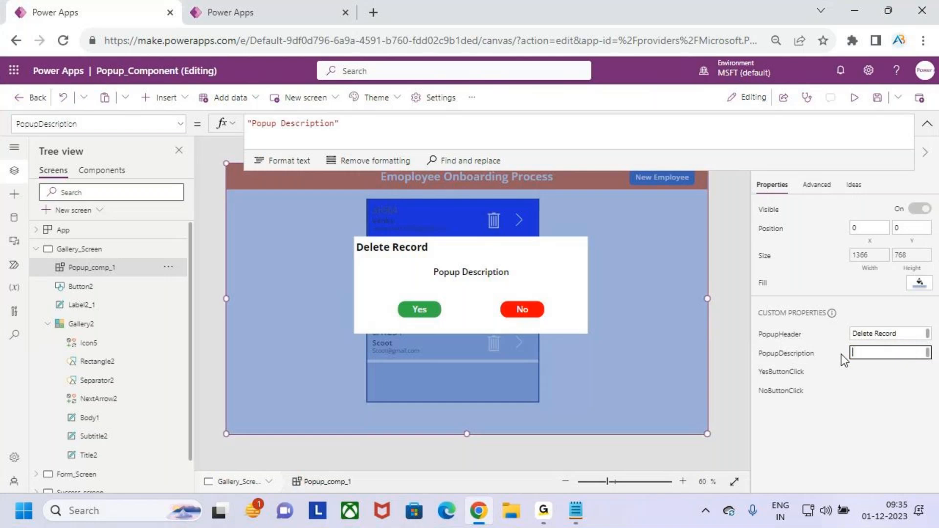
pyautogui.write('Are you Sure to Delete the Record')
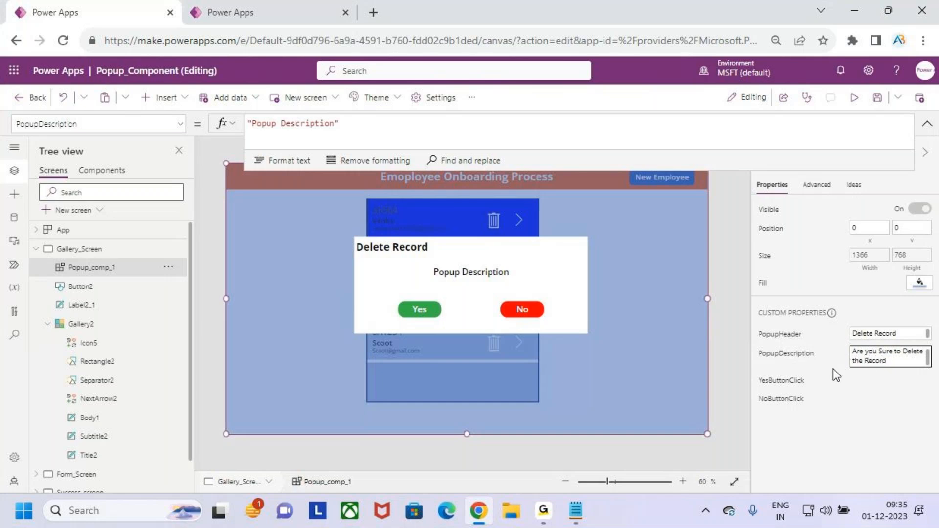
pyautogui.click(865, 397)
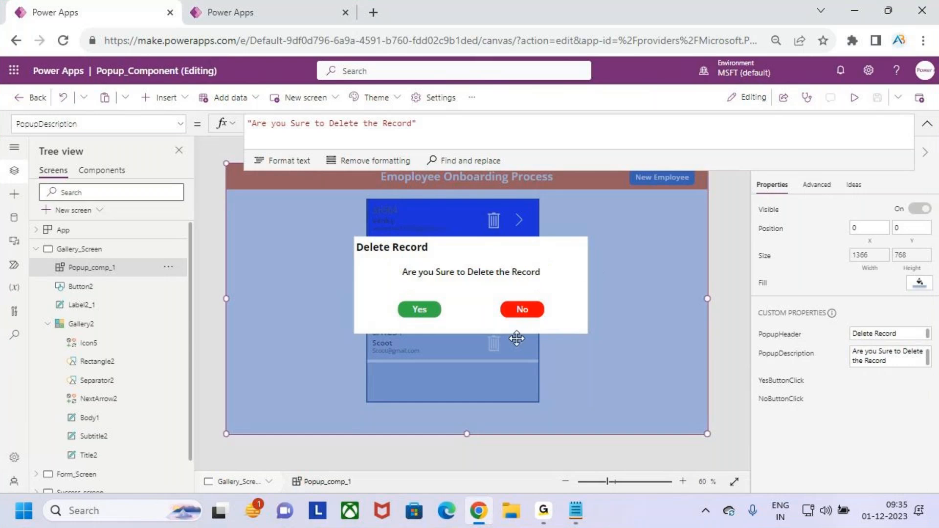
# - Replace the popup component's YesButtonClick default text with a Remove function that uses the Employees data source
pyautogui.click(783, 384)
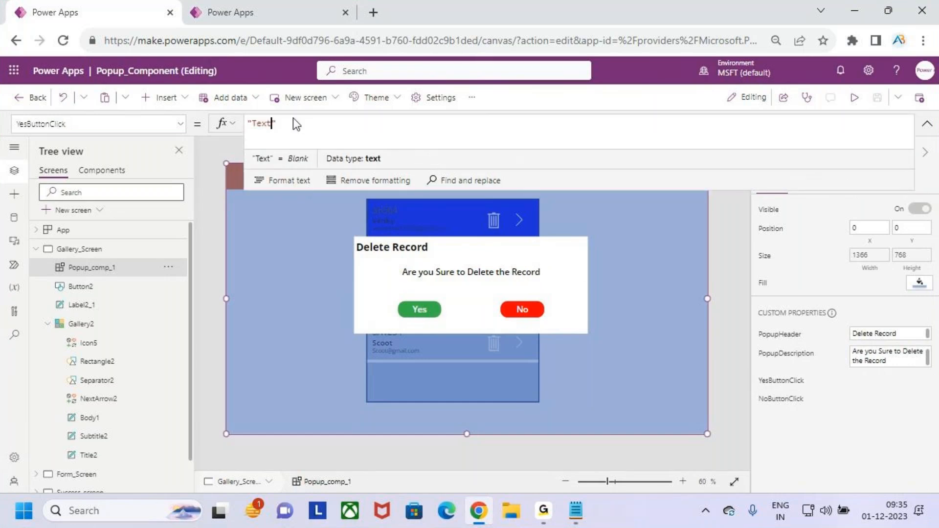
pyautogui.moveTo(295, 121); pyautogui.dragTo(238, 130)
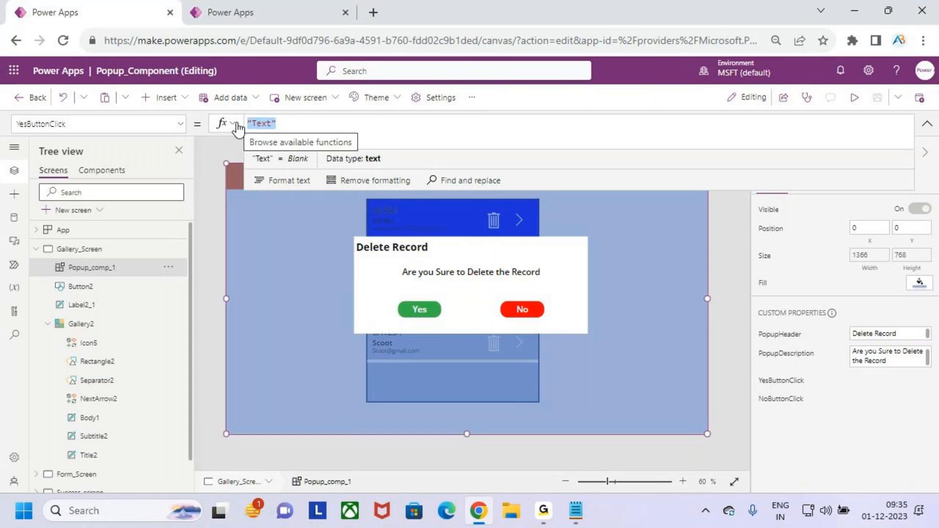
pyautogui.press('BackSpace')
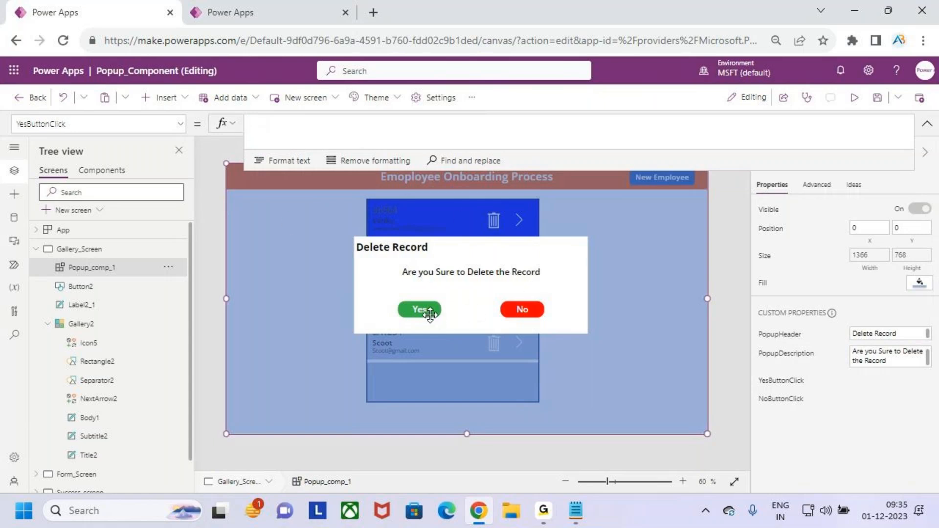
pyautogui.write('Rem')
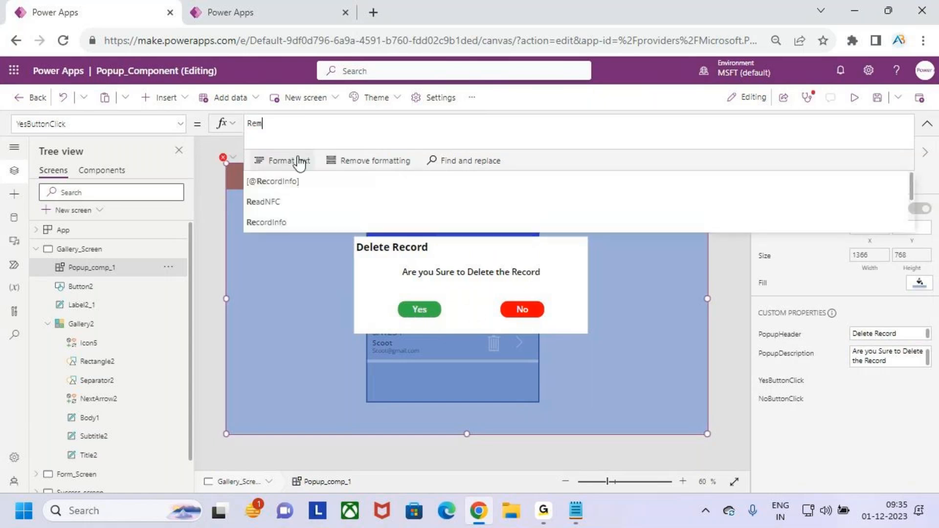
pyautogui.write('ove(')
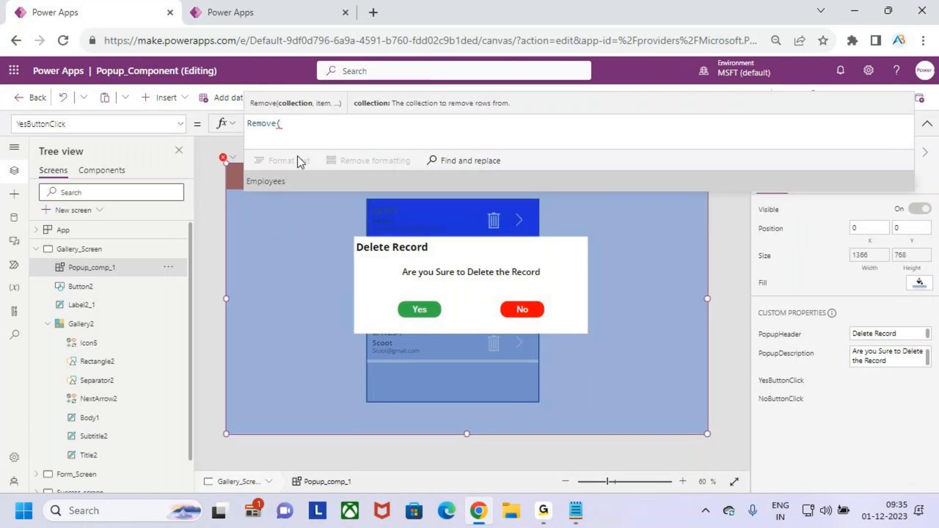
pyautogui.press('Tab')
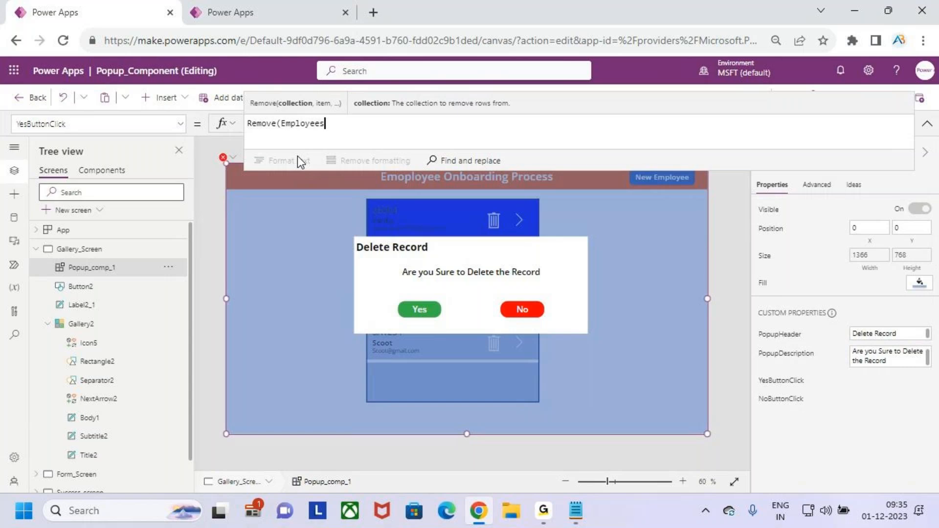
pyautogui.write(',')
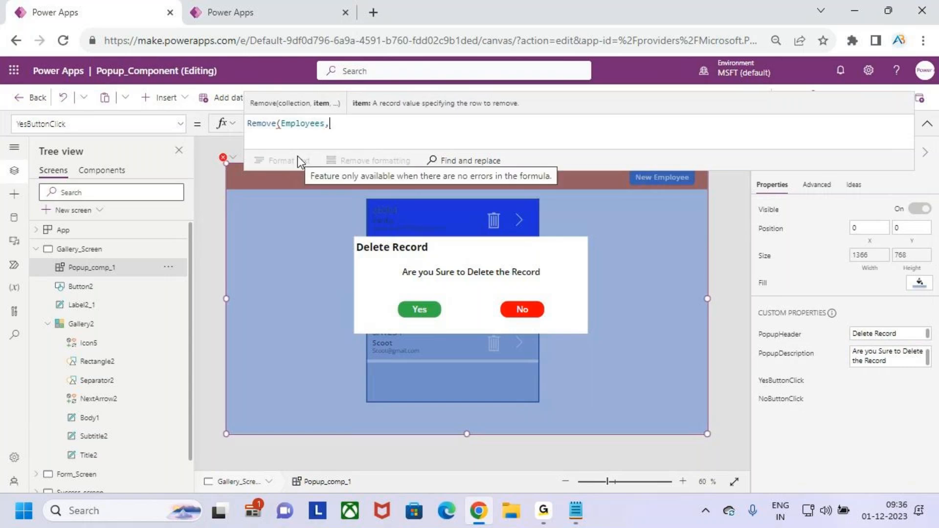
# - Complete the YesButtonClick formula with the gallery's selected item so it reads Remove(Employees,Gallery2.Selected)
pyautogui.write('galler')
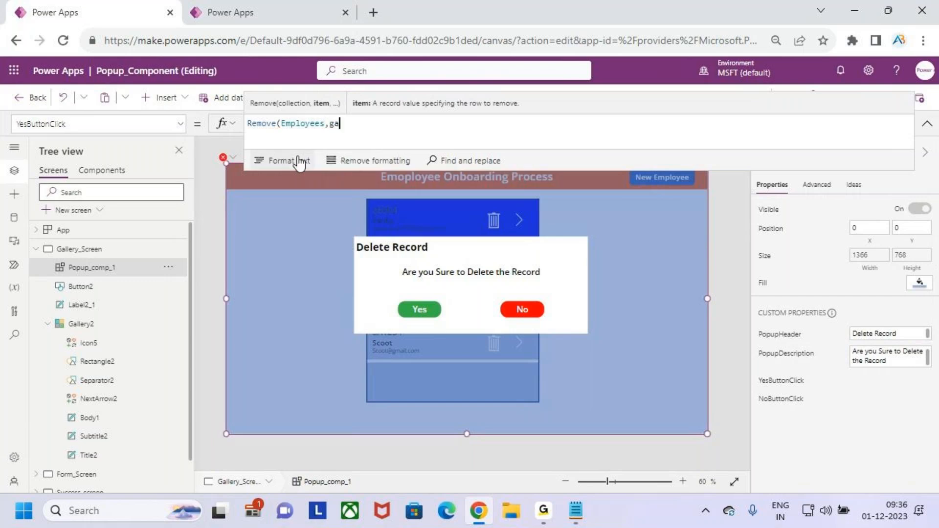
pyautogui.press('Down')
pyautogui.press('Down')
pyautogui.press('Down')
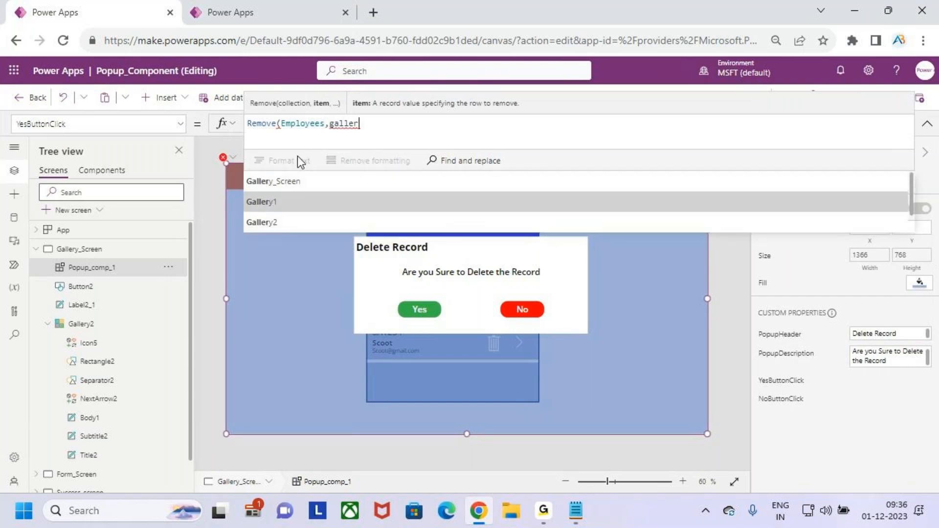
pyautogui.press('Tab')
pyautogui.write('.se')
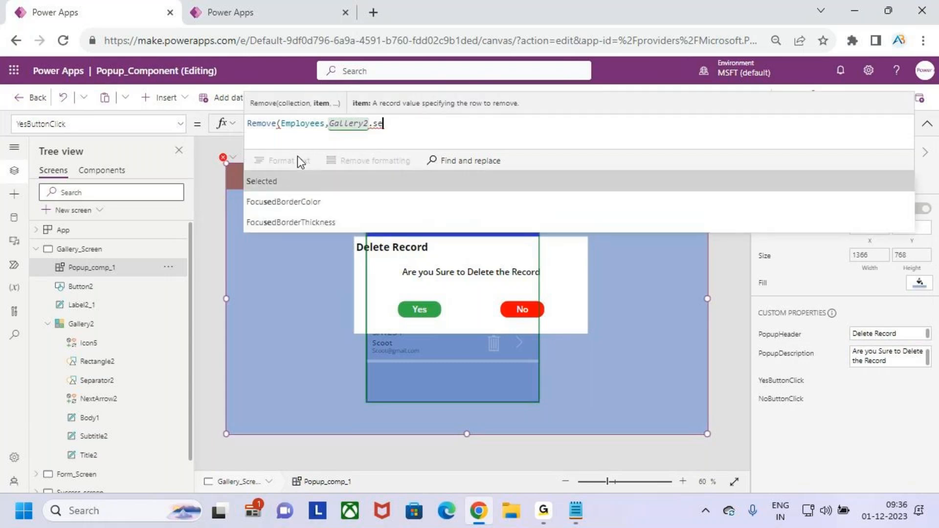
pyautogui.press('Tab')
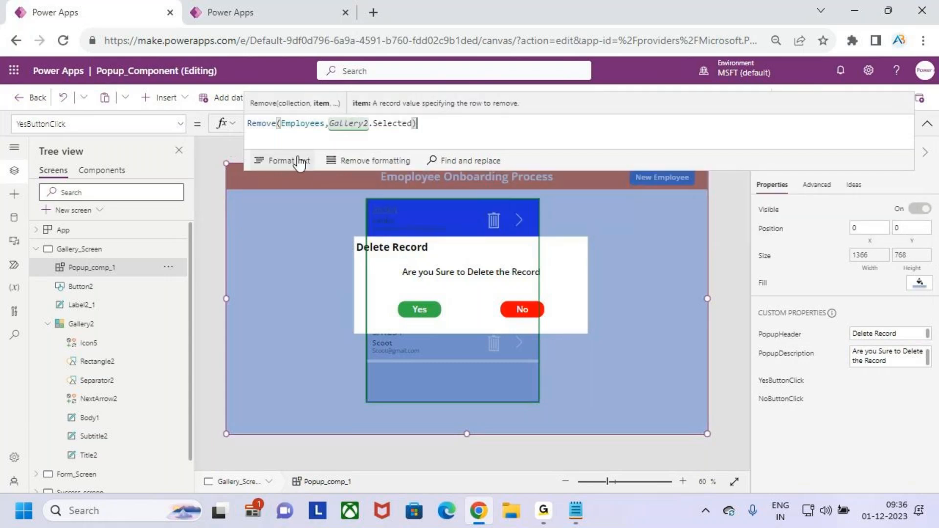
pyautogui.write(')')
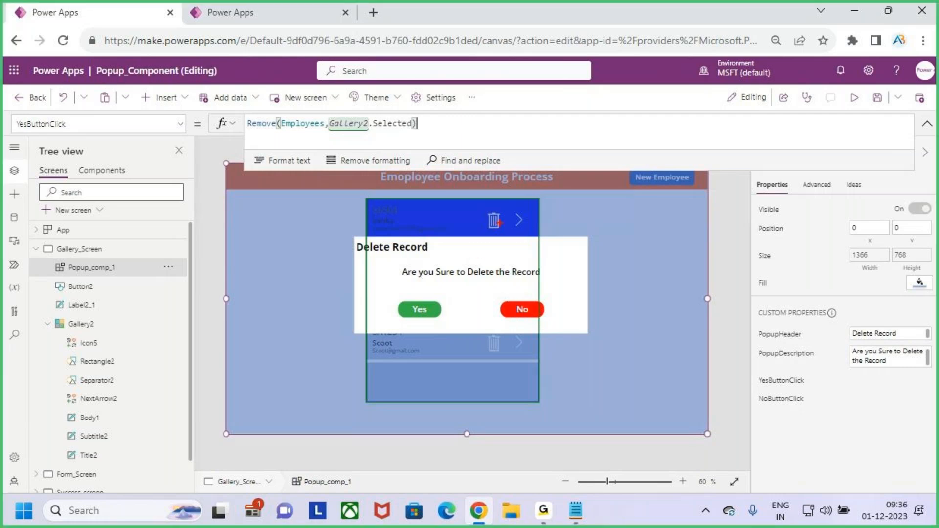
pyautogui.moveTo(413, 307); pyautogui.dragTo(454, 266)
pyautogui.moveTo(262, 130); pyautogui.dragTo(361, 135)
pyautogui.press('Escape')
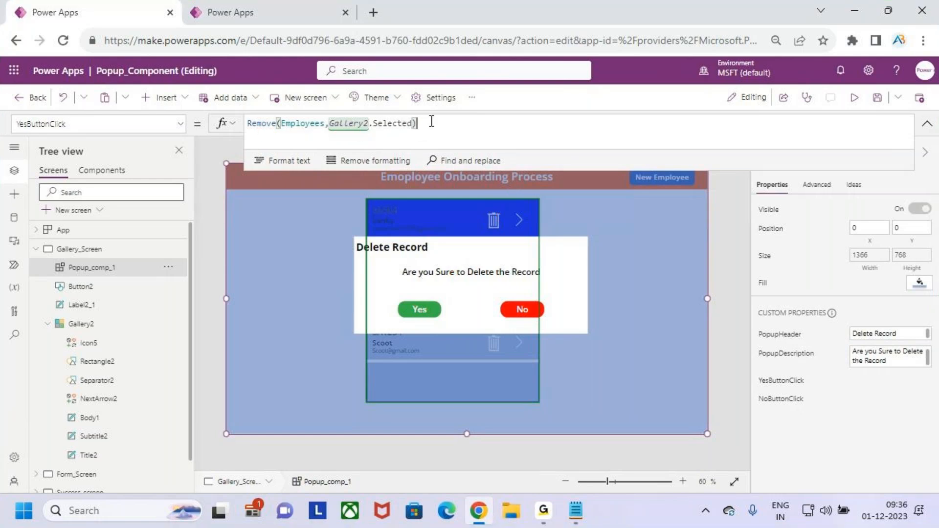
# - Extend the popup's YesButtonClick formula with a second line, Set(Showpopup,false), after the Remove call
pyautogui.write(';')
pyautogui.hotkey('shift', 'Return')
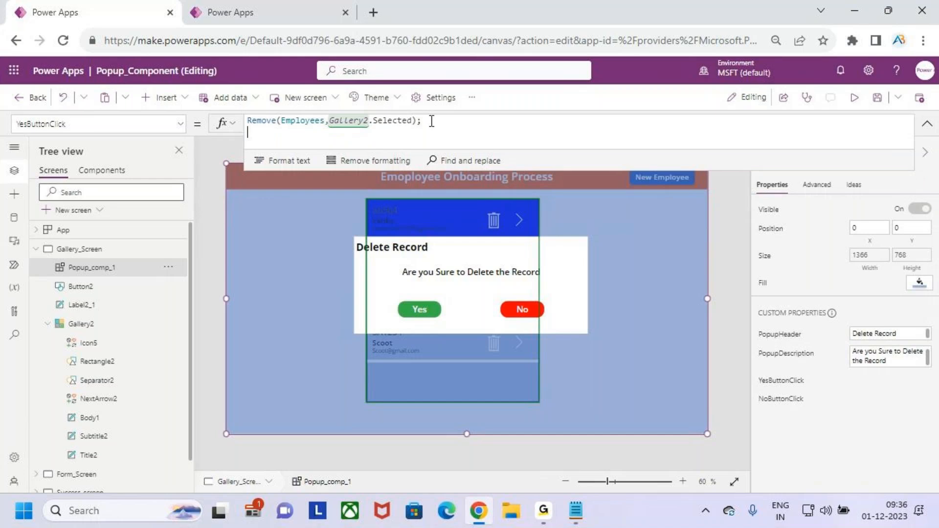
pyautogui.hotkey('ctrl', '2')
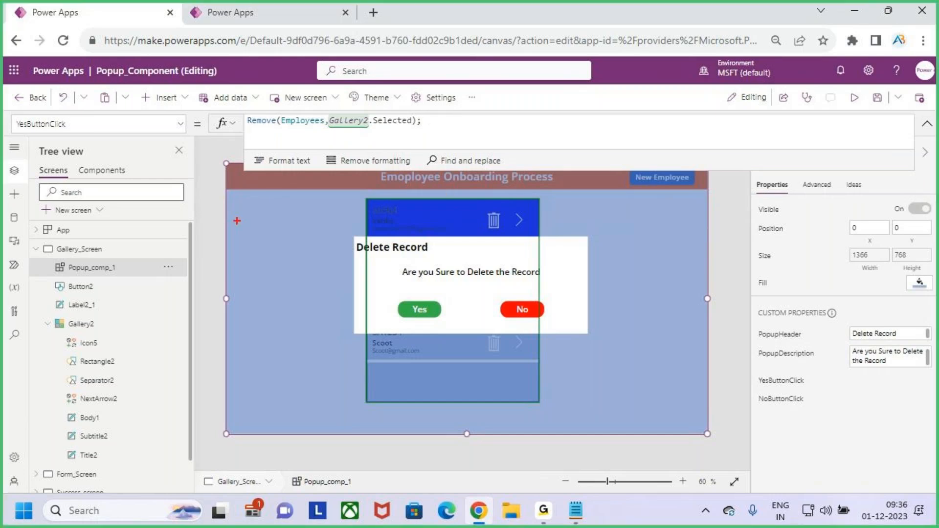
pyautogui.moveTo(91, 272); pyautogui.dragTo(118, 247)
pyautogui.moveTo(85, 278); pyautogui.dragTo(120, 241)
pyautogui.press('Escape')
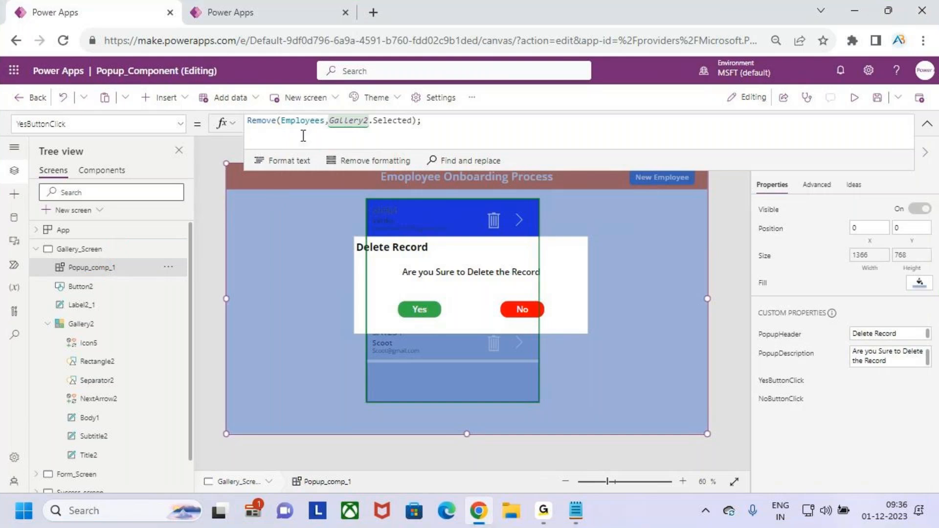
pyautogui.write('set')
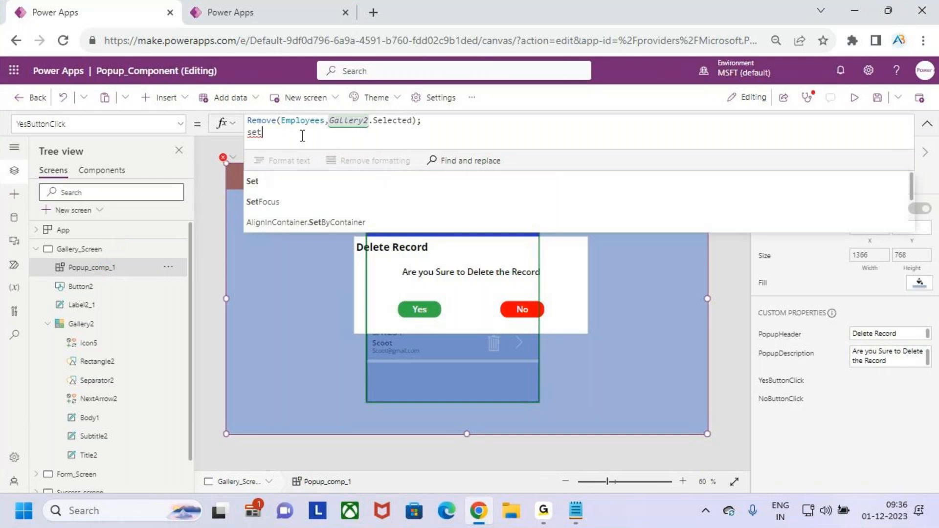
pyautogui.press('Tab')
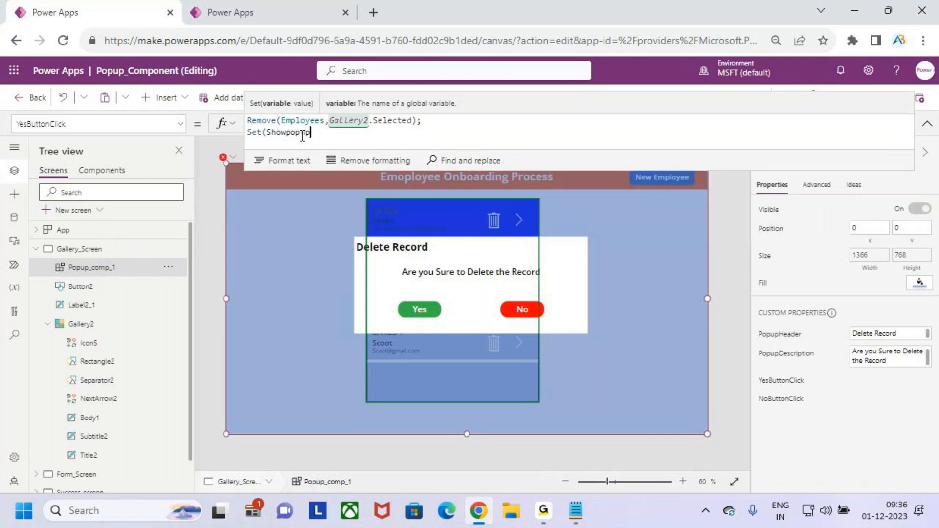
pyautogui.write('Showpopup')
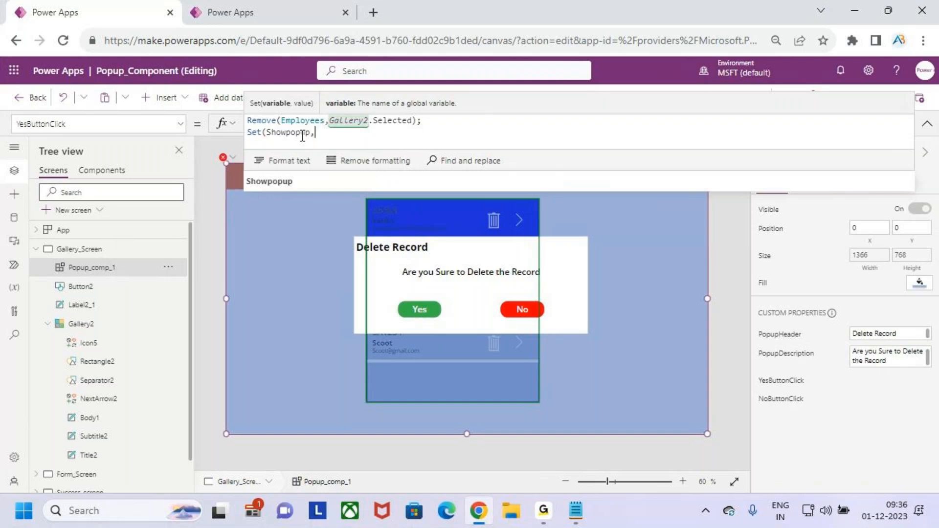
pyautogui.write(',fals')
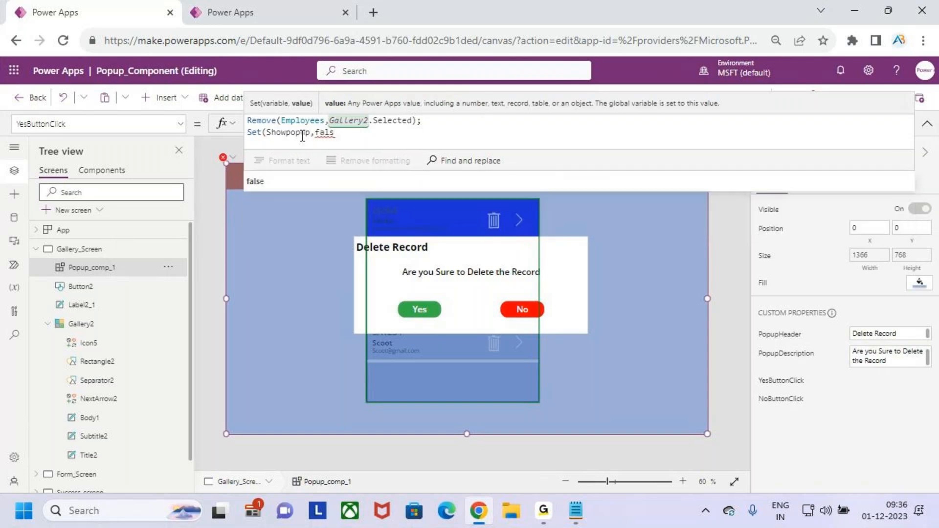
pyautogui.write('e)')
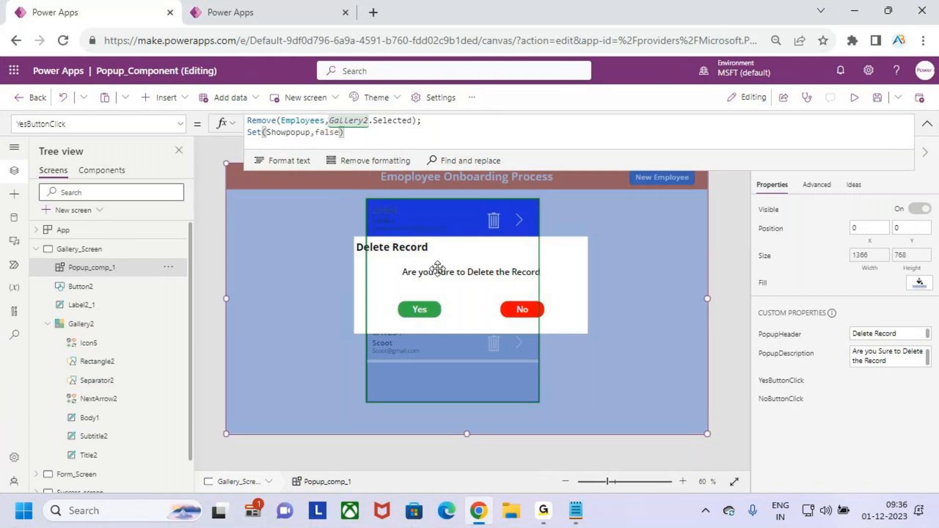
pyautogui.hotkey('ctrl', '2')
pyautogui.moveTo(406, 312); pyautogui.dragTo(434, 289)
pyautogui.moveTo(231, 108); pyautogui.dragTo(456, 149)
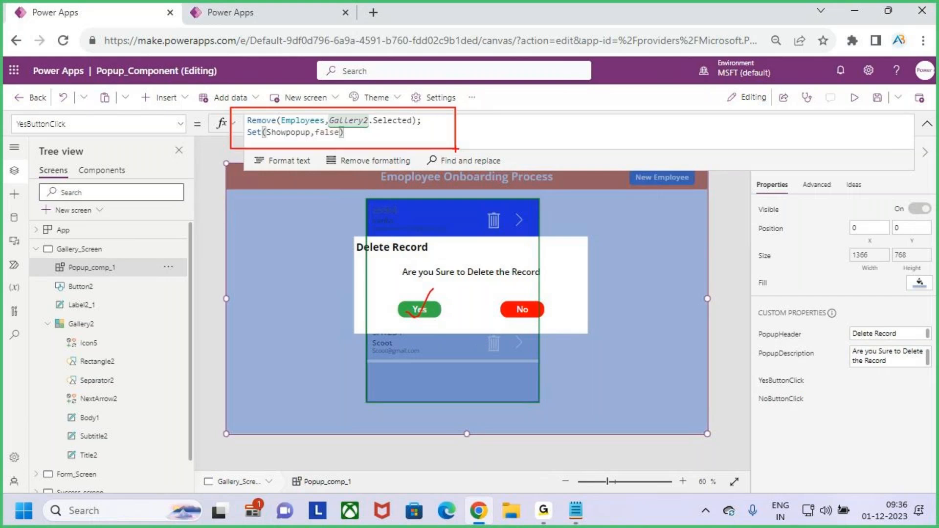
pyautogui.moveTo(505, 207); pyautogui.dragTo(521, 192)
pyautogui.moveTo(277, 144); pyautogui.dragTo(319, 143)
pyautogui.press('Escape')
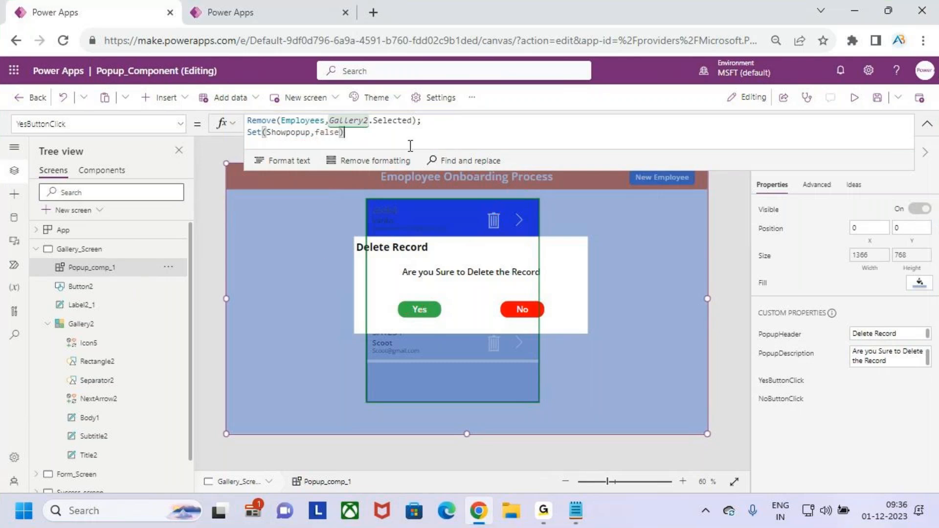
# - Replace the popup component's NoButtonClick formula with Set(Showpopup,false)
pyautogui.click(788, 401)
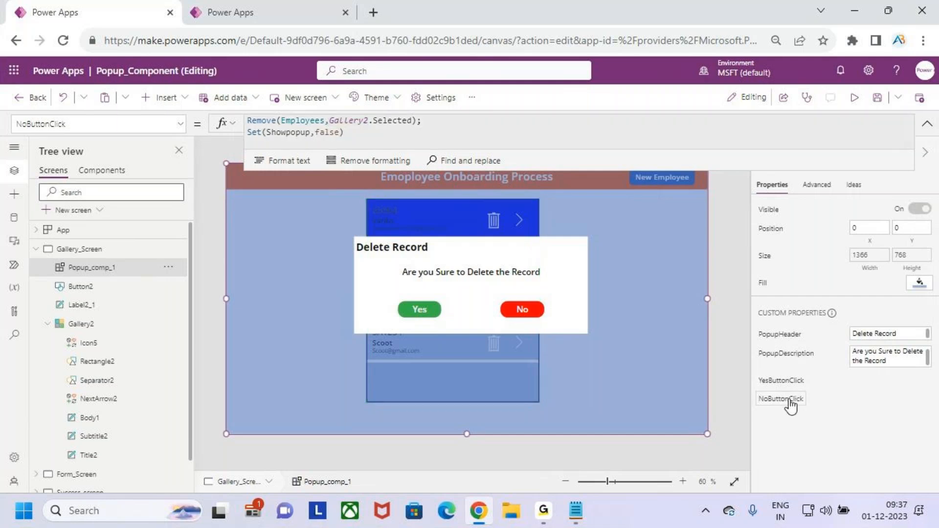
pyautogui.moveTo(496, 296); pyautogui.dragTo(563, 334)
pyautogui.press('Escape')
pyautogui.moveTo(298, 129); pyautogui.dragTo(243, 131)
pyautogui.press('BackSpace')
pyautogui.write('Set(')
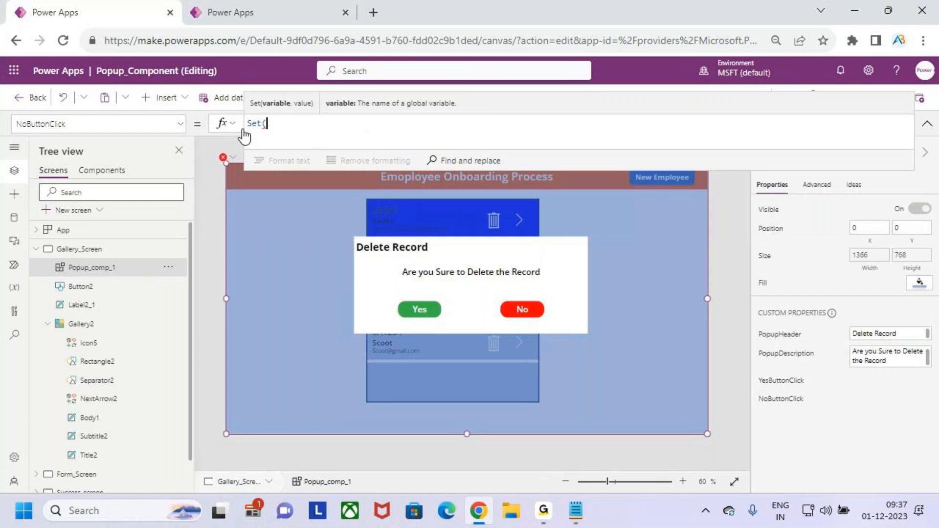
pyautogui.write('Showpopup,fa')
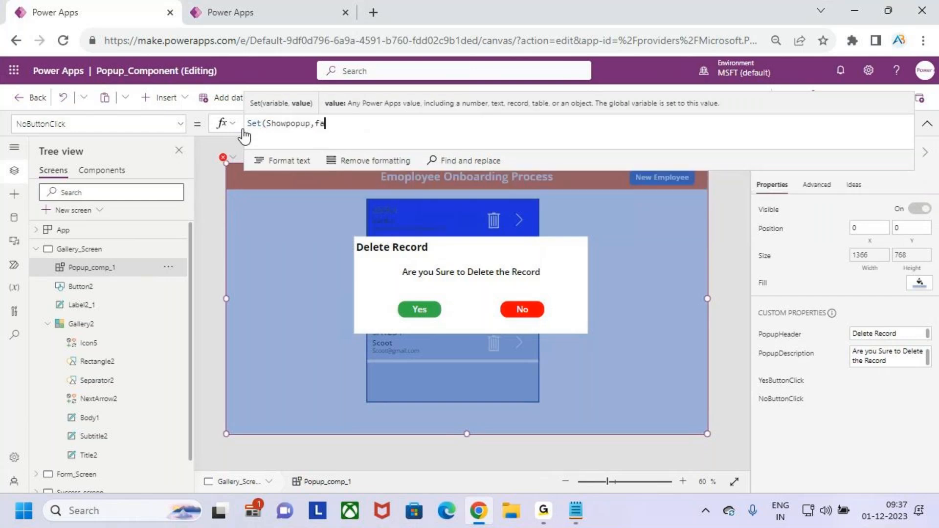
pyautogui.write('lse)')
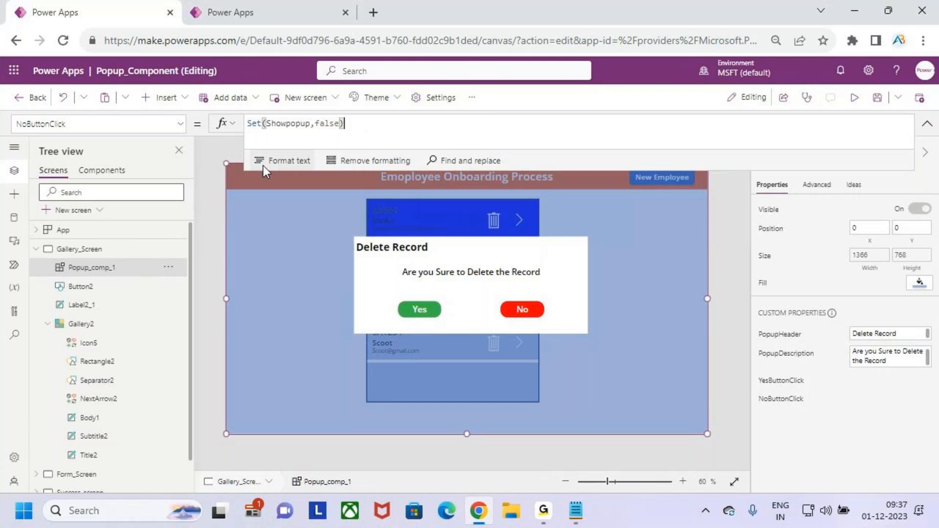
pyautogui.hotkey('ctrl', '2')
pyautogui.moveTo(393, 243)
pyautogui.mouseDown()
pyautogui.moveTo(429, 283)
pyautogui.moveTo(561, 163)
pyautogui.mouseUp()
pyautogui.press('Escape')
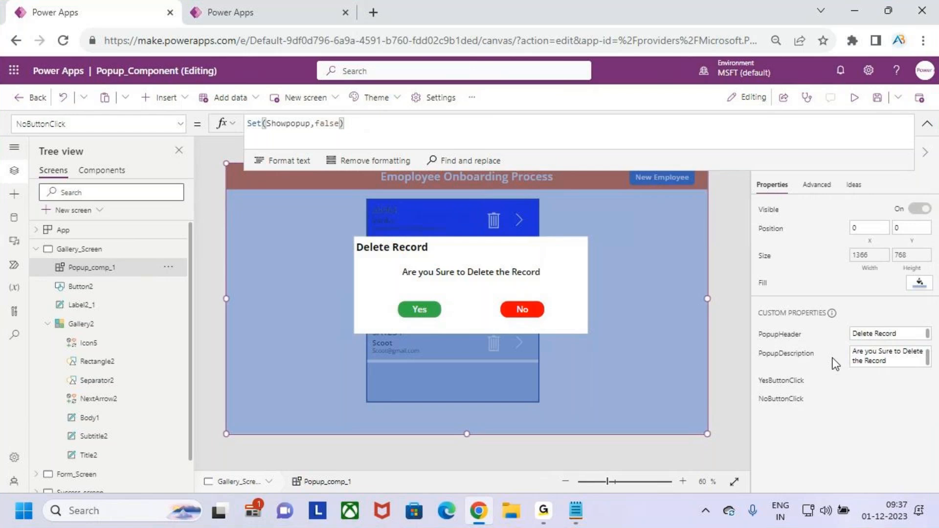
# - Save the app, preview it and answer No in the open Delete Record popup
pyautogui.click(877, 99)
pyautogui.click(854, 97)
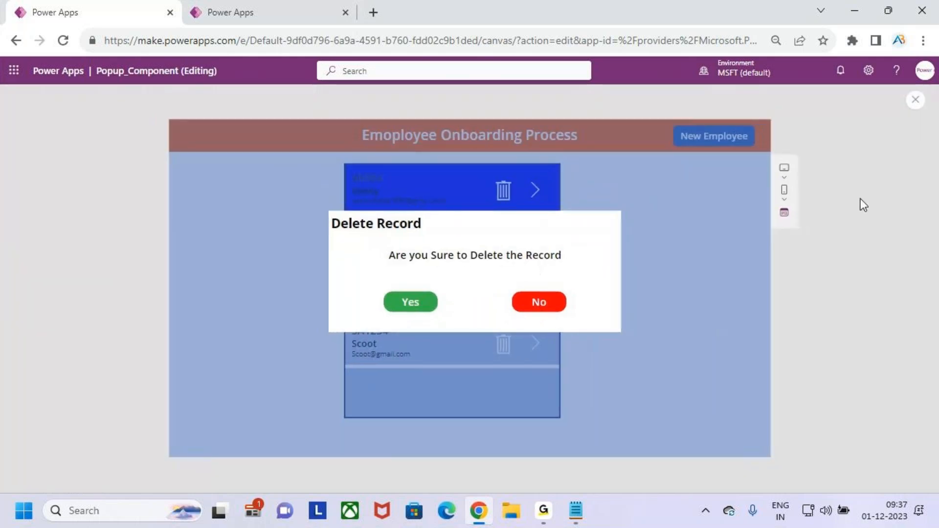
pyautogui.click(539, 304)
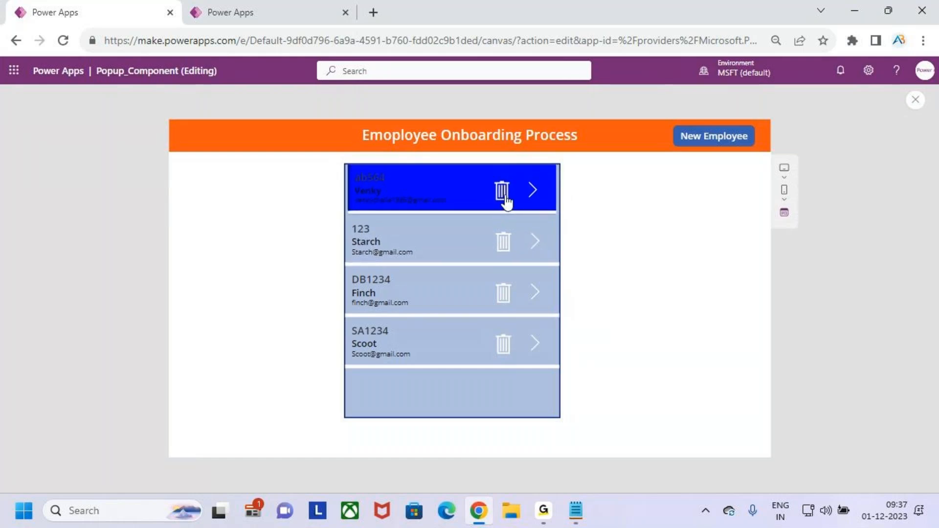
# - Test the delete icon of the second employee record in the preview and decline the confirmation with No
pyautogui.click(502, 244)
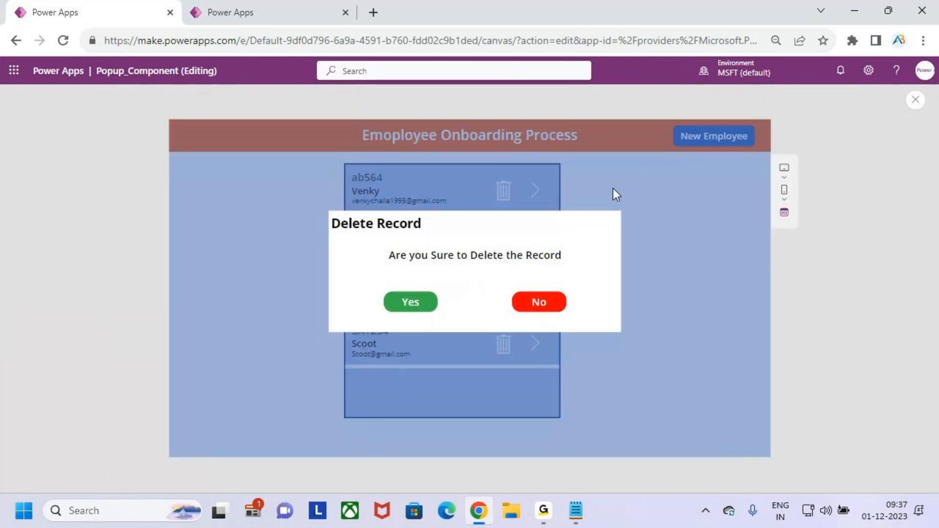
pyautogui.hotkey('ctrl', '2')
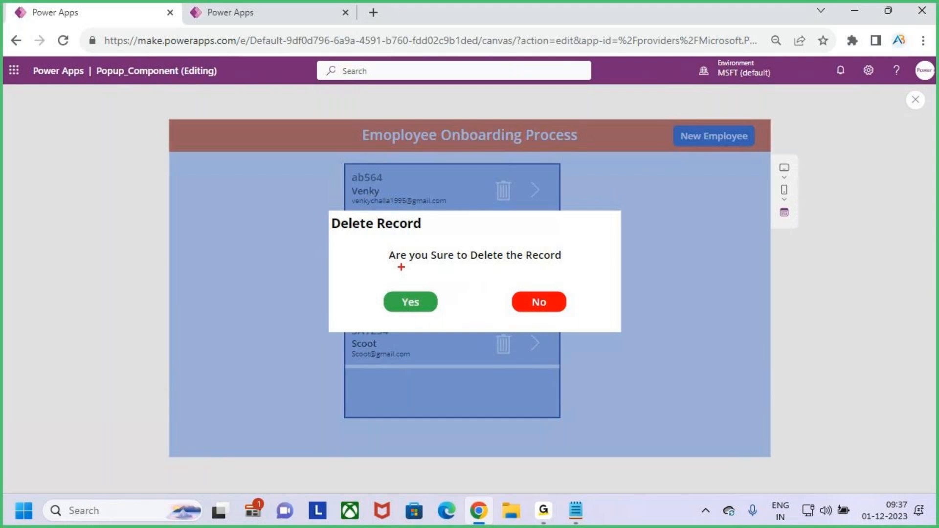
pyautogui.moveTo(345, 235)
pyautogui.mouseDown()
pyautogui.moveTo(405, 235)
pyautogui.moveTo(443, 264)
pyautogui.moveTo(583, 270)
pyautogui.mouseUp()
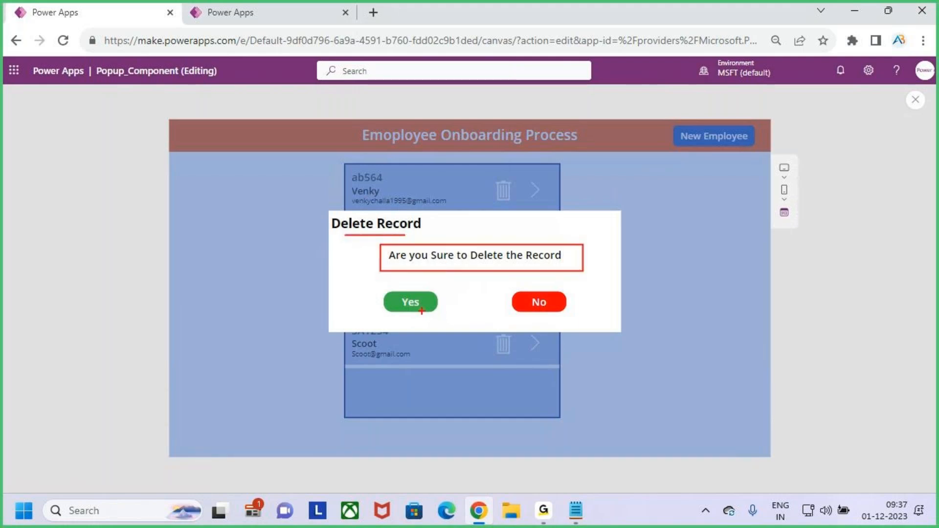
pyautogui.press('Escape')
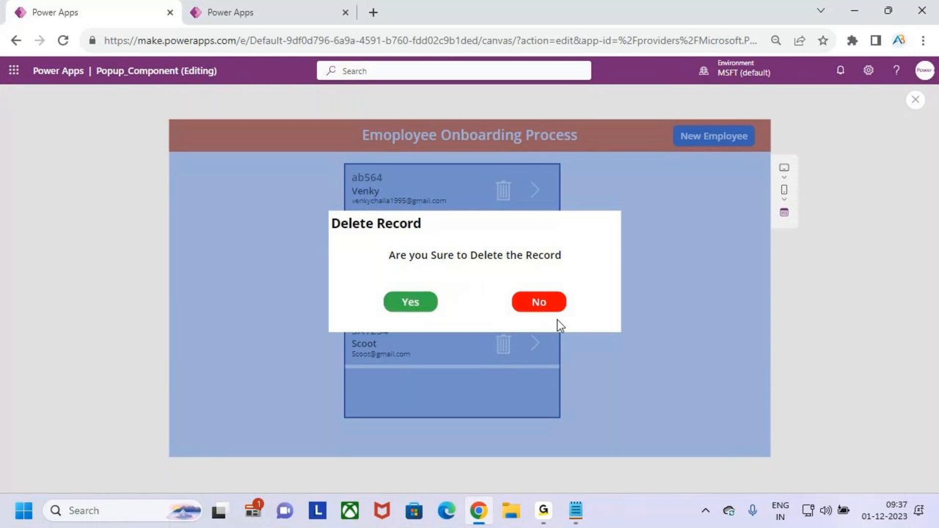
pyautogui.click(543, 306)
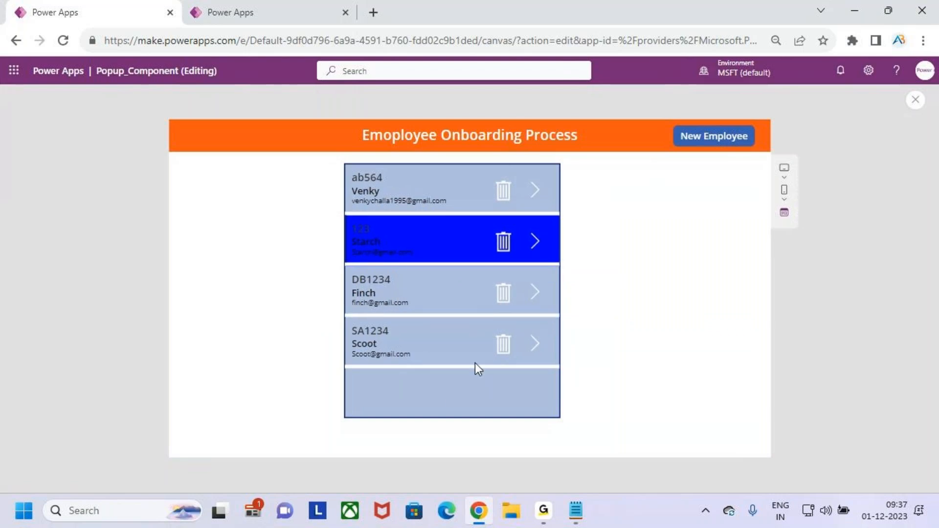
# - Delete the last employee record in the gallery and confirm the popup with Yes
pyautogui.click(466, 343)
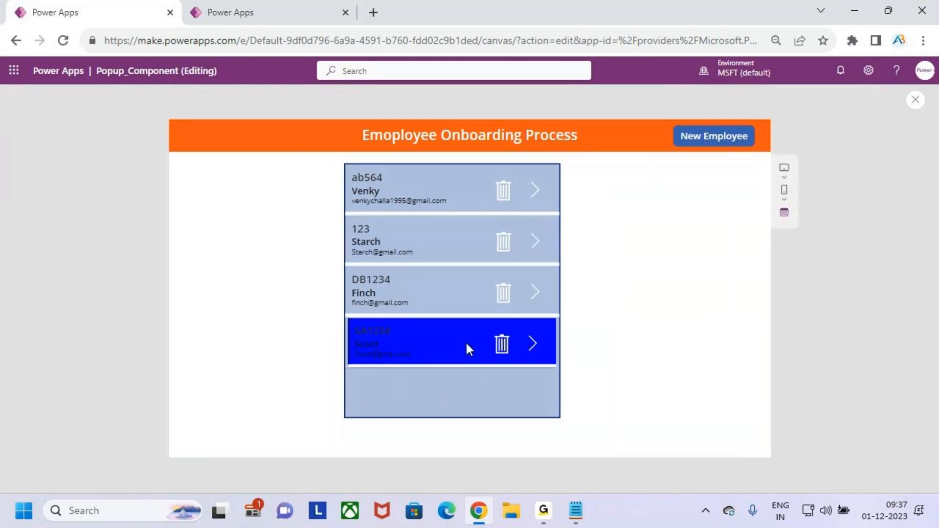
pyautogui.hotkey('ctrl', '2')
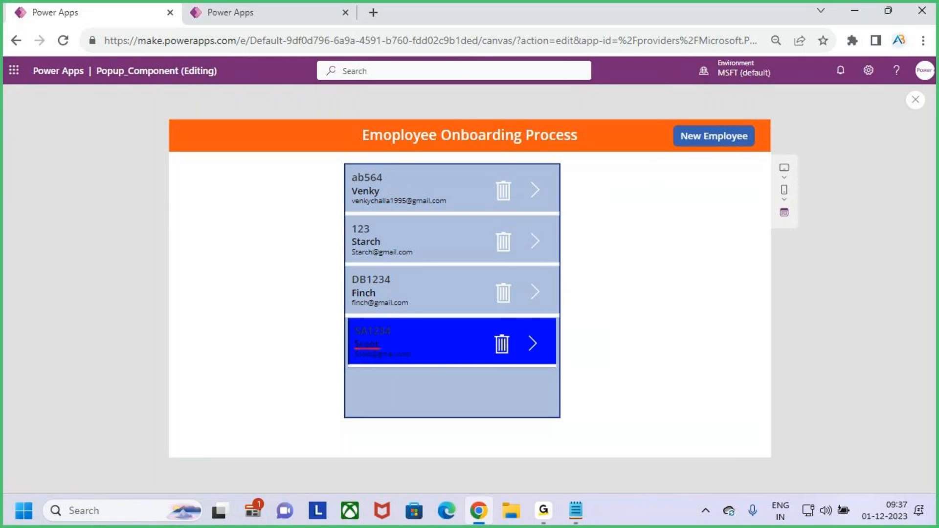
pyautogui.press('Escape')
pyautogui.click(502, 345)
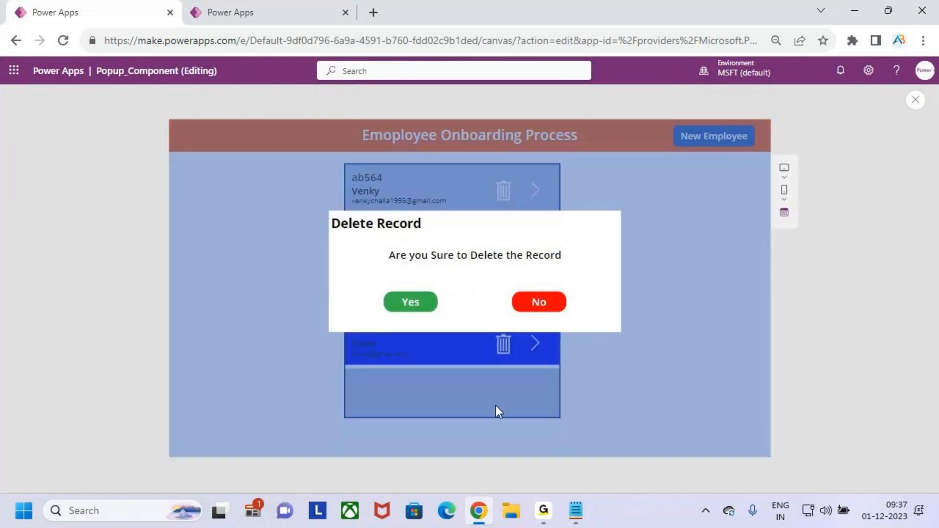
pyautogui.click(418, 301)
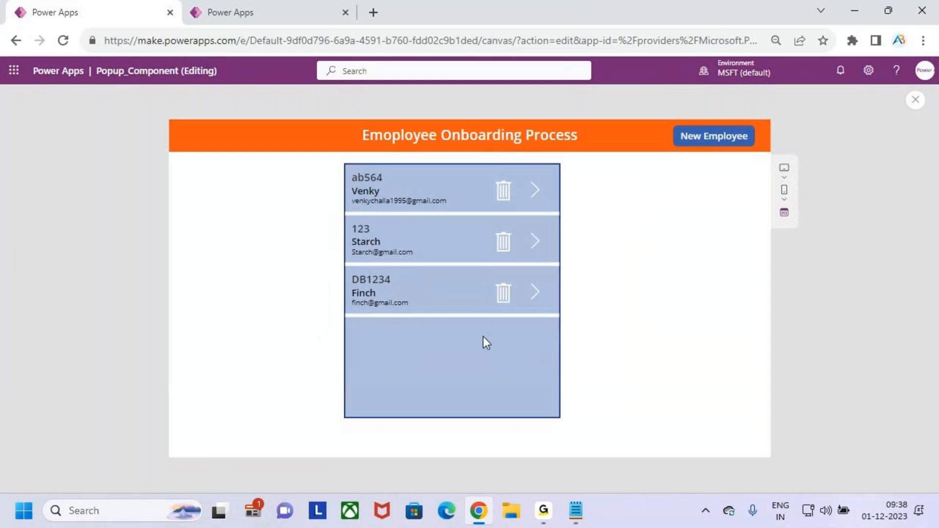
pyautogui.hotkey('ctrl', '2')
pyautogui.moveTo(381, 322); pyautogui.dragTo(470, 341)
pyautogui.press('Escape')
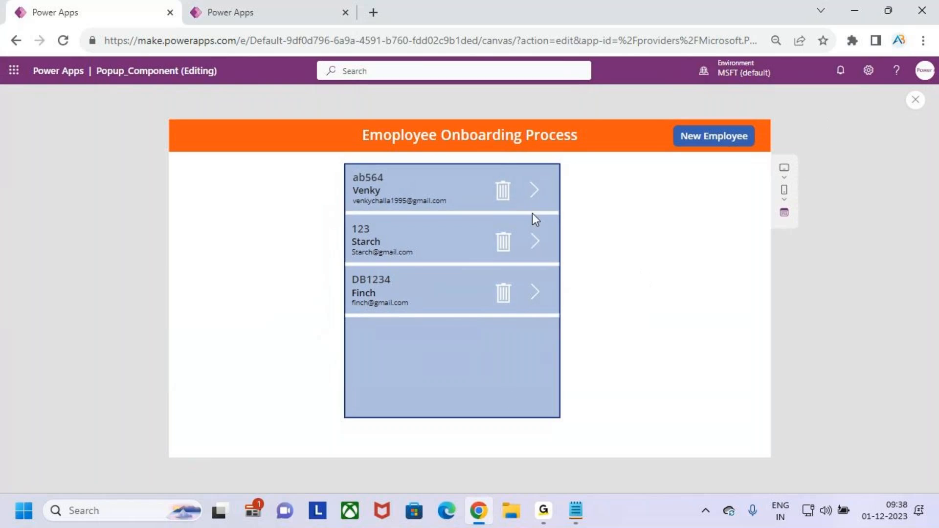
# - Test the delete icon of the first employee record and decline the confirmation with No in the reopened preview
pyautogui.click(463, 183)
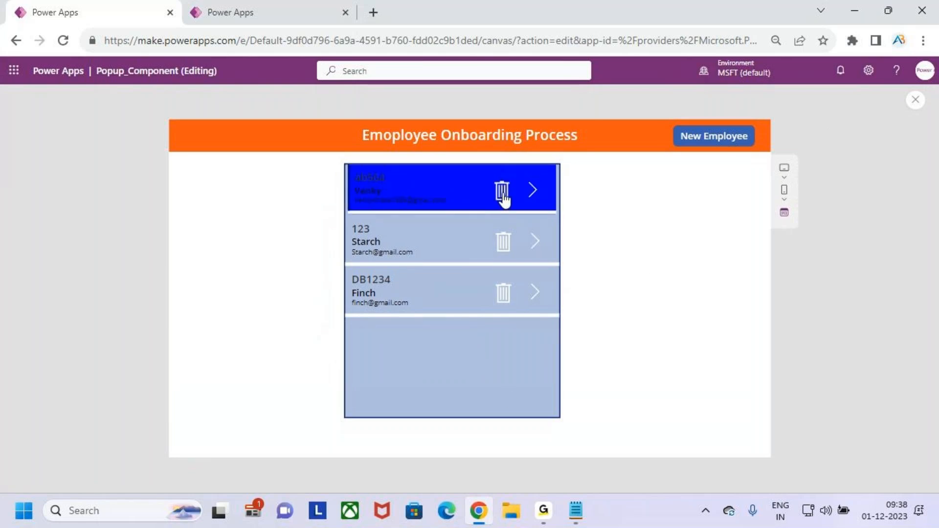
pyautogui.click(504, 194)
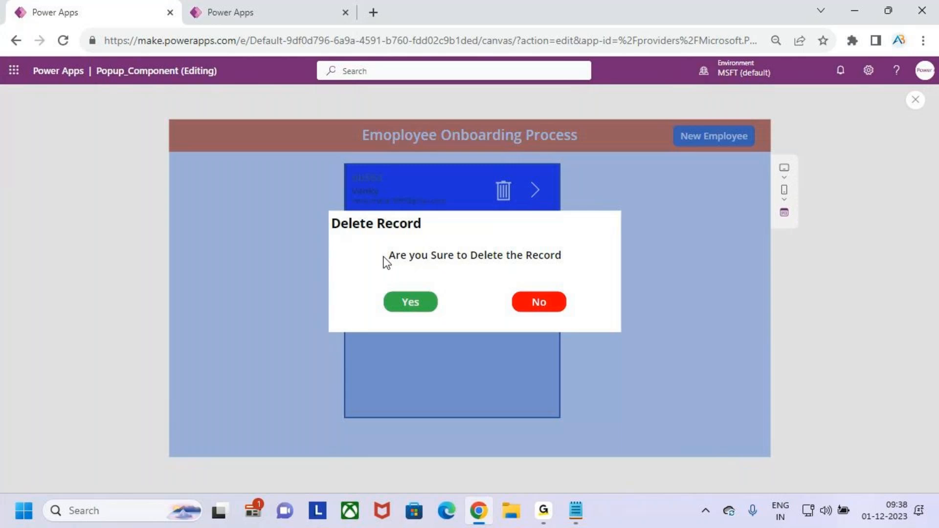
pyautogui.hotkey('ctrl', '2')
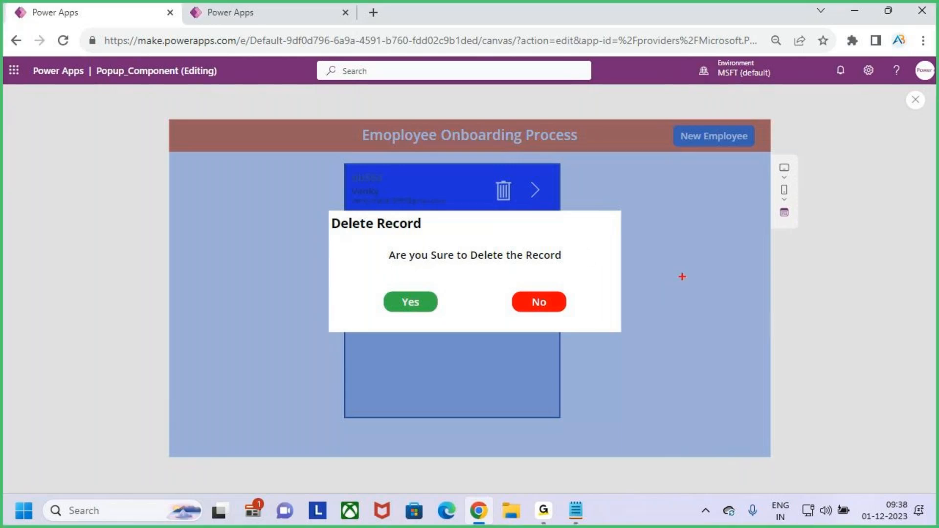
pyautogui.moveTo(701, 278)
pyautogui.mouseDown()
pyautogui.moveTo(700, 317)
pyautogui.moveTo(702, 292)
pyautogui.moveTo(734, 273)
pyautogui.mouseUp()
pyautogui.moveTo(756, 270)
pyautogui.mouseDown()
pyautogui.moveTo(756, 323)
pyautogui.moveTo(732, 306)
pyautogui.mouseUp()
pyautogui.press('Escape')
pyautogui.press('Escape')
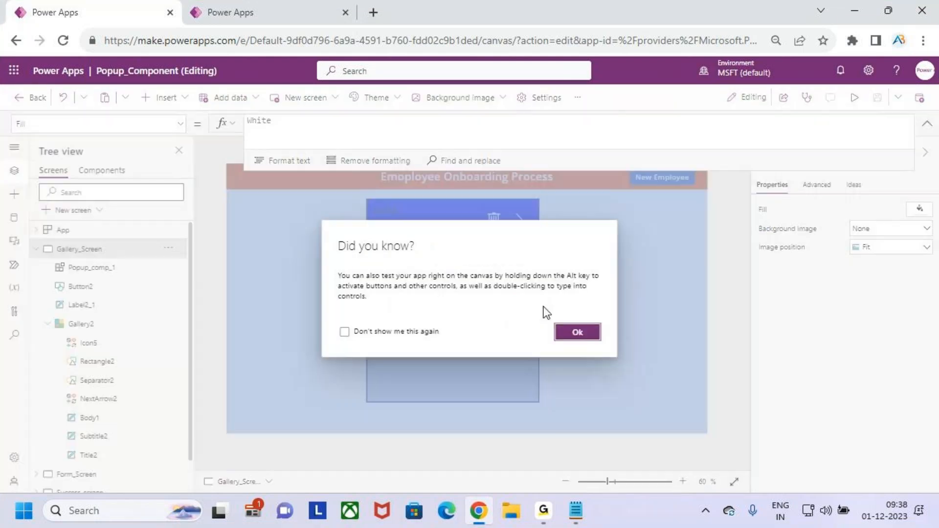
pyautogui.click(578, 332)
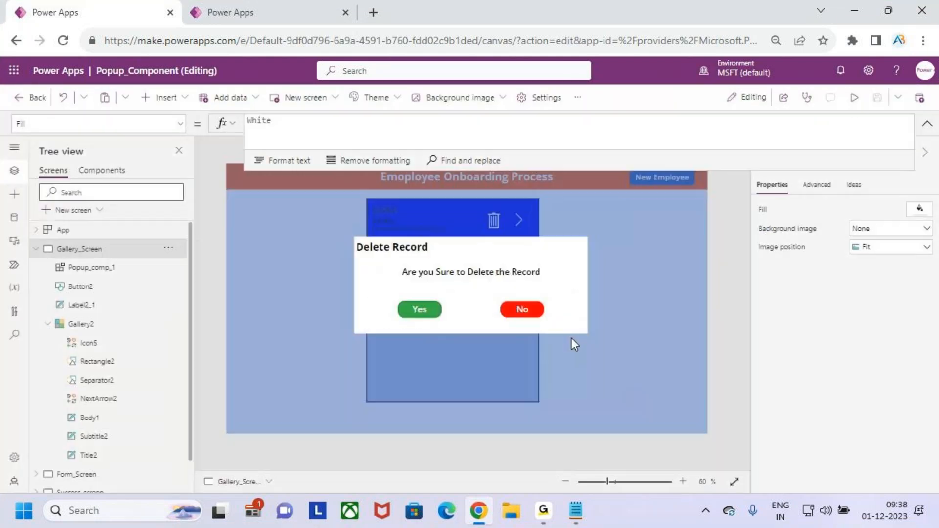
pyautogui.click(854, 98)
pyautogui.click(560, 308)
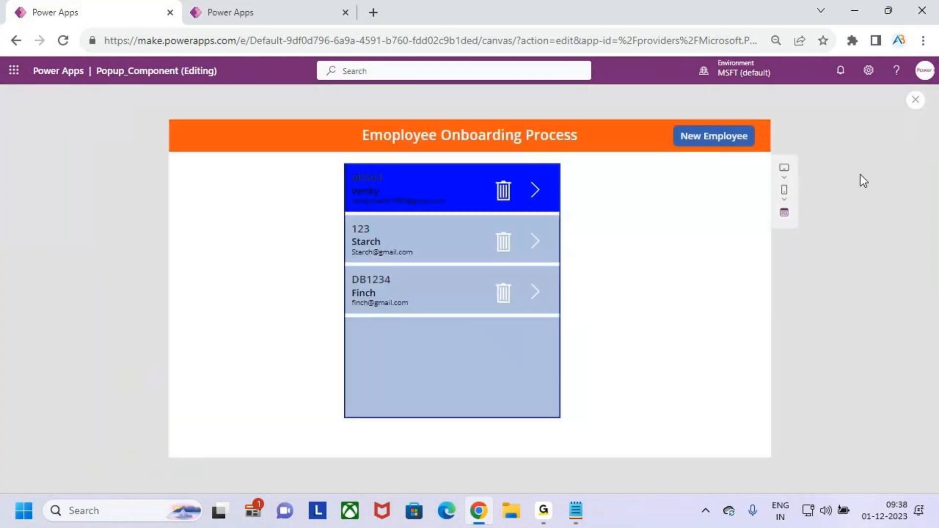
# - Close the preview, dismiss the testing tip and preview the app again
pyautogui.click(915, 100)
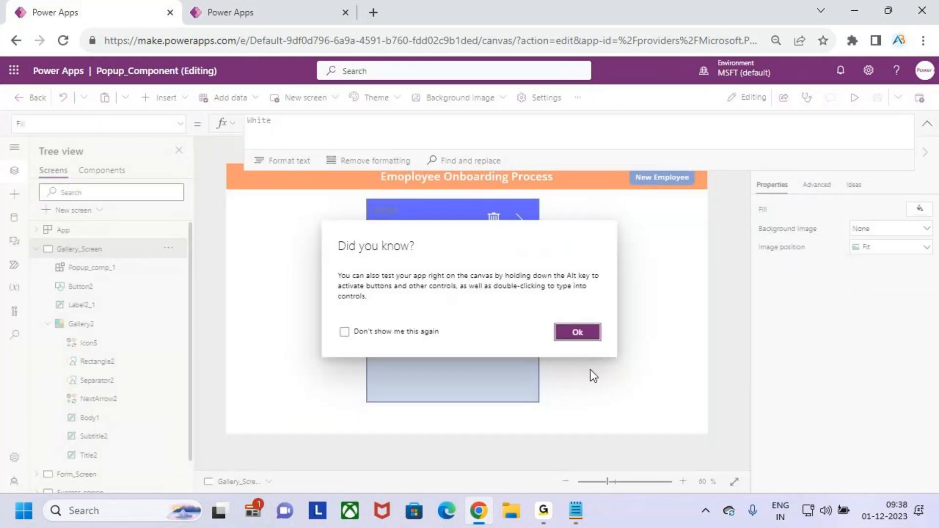
pyautogui.click(578, 331)
pyautogui.click(854, 98)
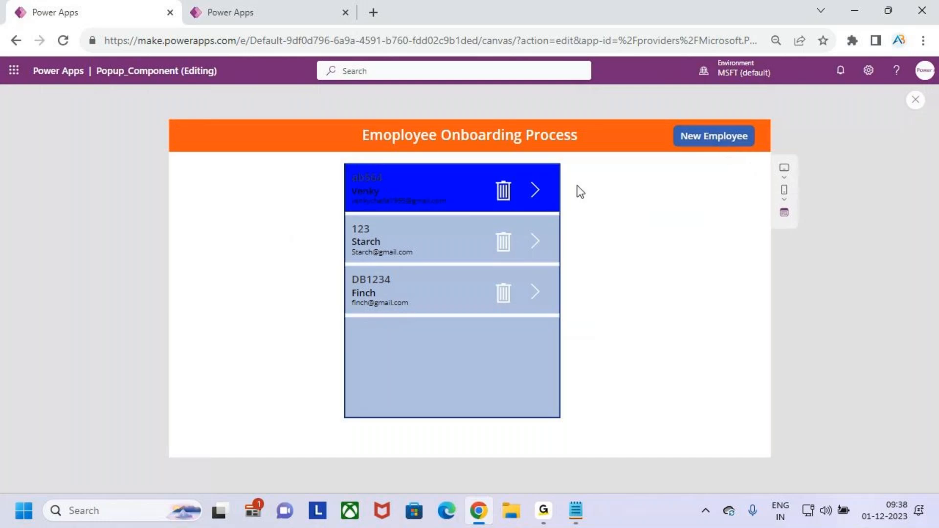
# - Open the details form of the first employee in the gallery and look over its fields
pyautogui.click(533, 192)
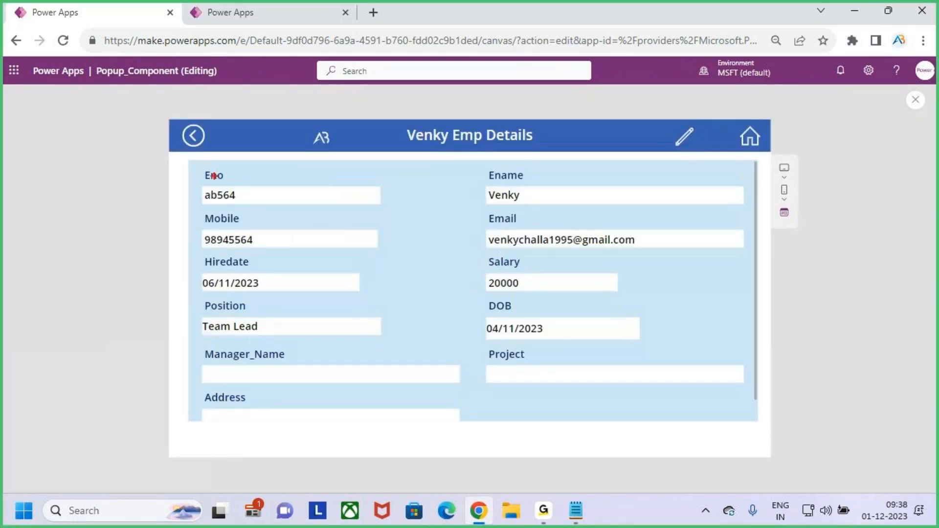
pyautogui.moveTo(195, 164); pyautogui.dragTo(678, 421)
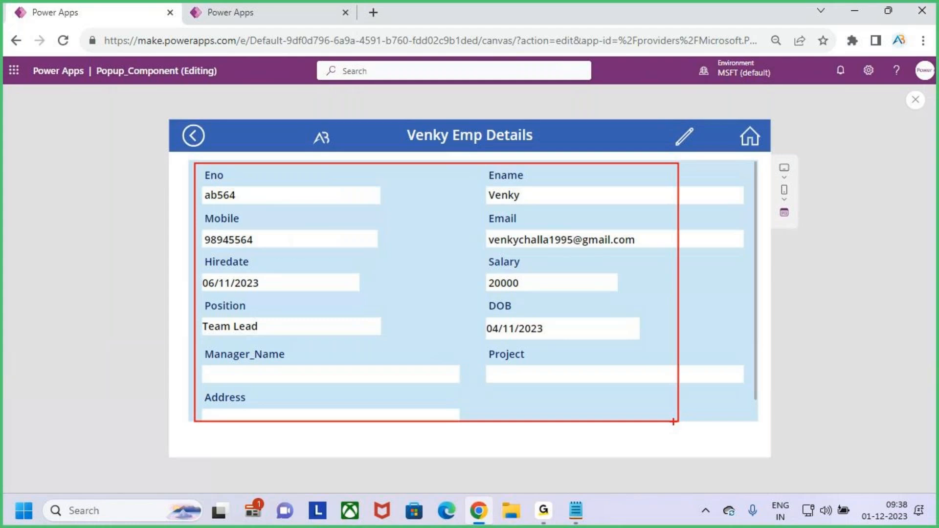
pyautogui.moveTo(436, 256)
pyautogui.mouseDown()
pyautogui.moveTo(465, 310)
pyautogui.moveTo(480, 259)
pyautogui.mouseUp()
pyautogui.moveTo(488, 309)
pyautogui.mouseDown()
pyautogui.moveTo(488, 264)
pyautogui.moveTo(516, 307)
pyautogui.moveTo(568, 301)
pyautogui.moveTo(496, 247)
pyautogui.moveTo(512, 223)
pyautogui.mouseUp()
pyautogui.press('Escape')
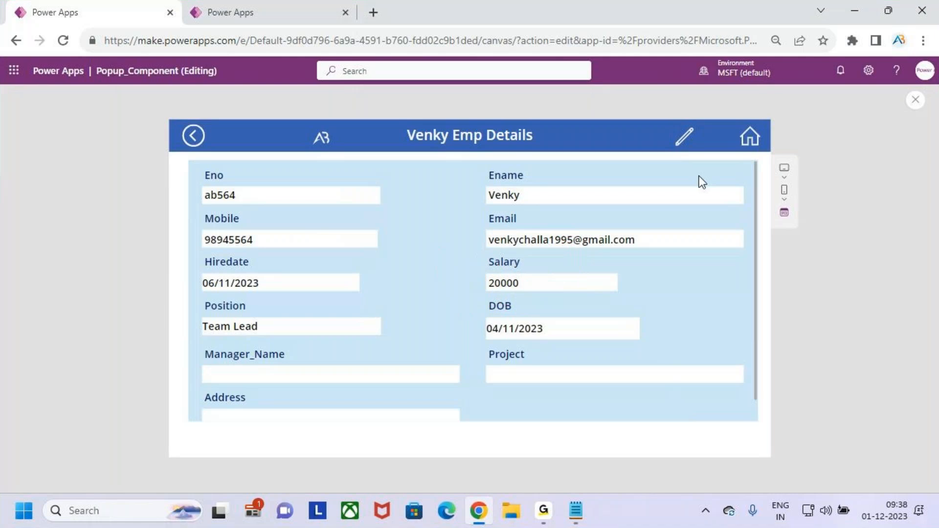
# - Switch the employee form to edit mode and append 3 to the Eno value without saving
pyautogui.click(683, 142)
pyautogui.hotkey('ctrl', '2')
pyautogui.moveTo(505, 226); pyautogui.dragTo(577, 161)
pyautogui.press('Escape')
pyautogui.click(546, 196)
pyautogui.click(284, 198)
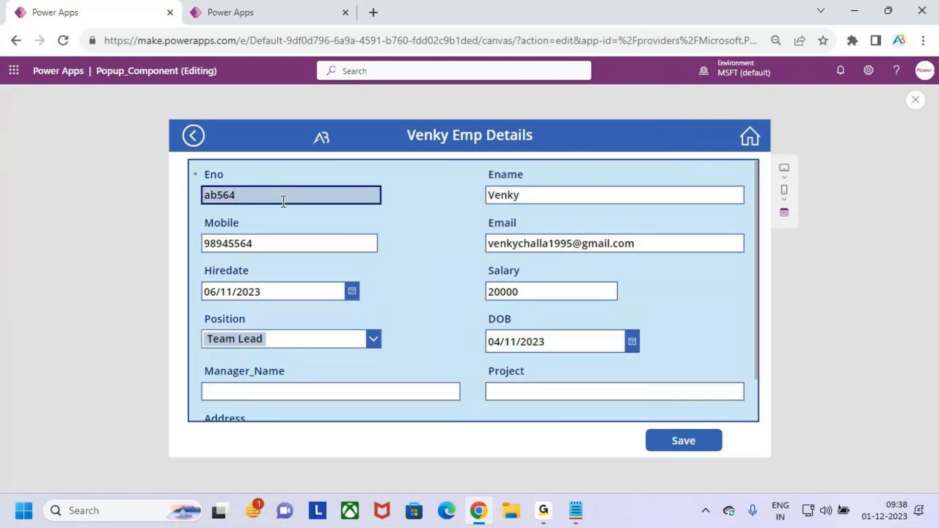
pyautogui.write('3')
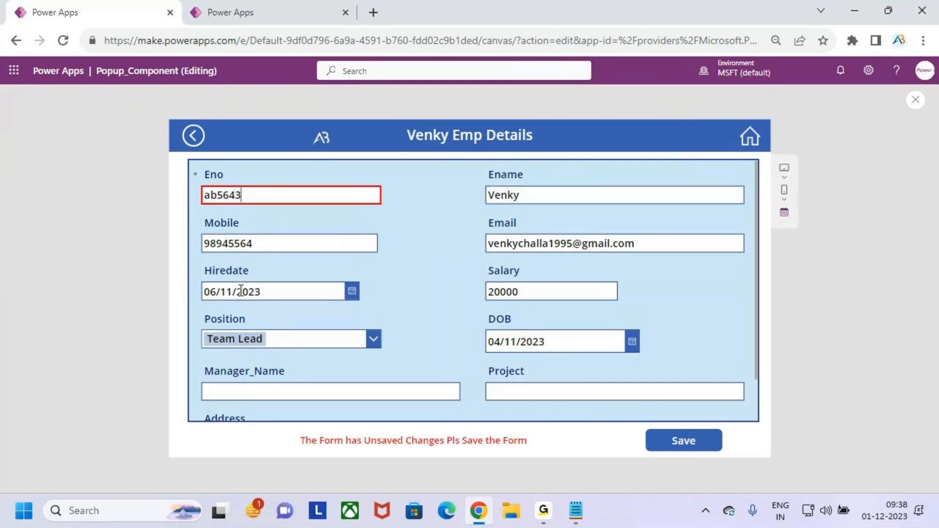
pyautogui.hotkey('ctrl', '2')
pyautogui.moveTo(673, 439); pyautogui.dragTo(729, 405)
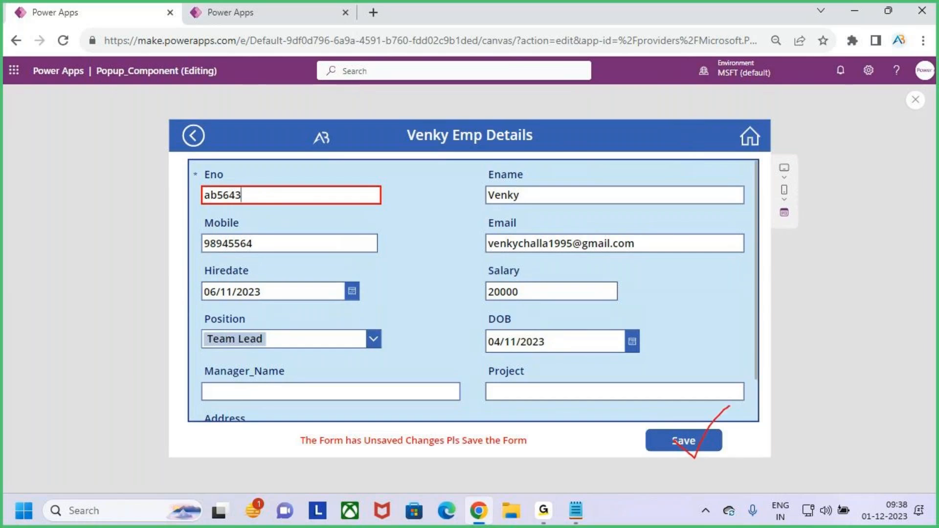
pyautogui.press('Escape')
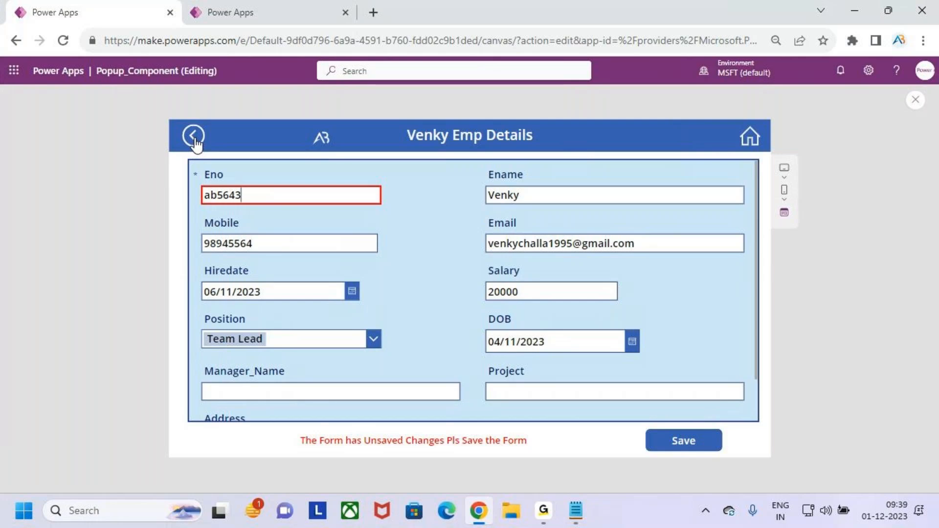
# - Close the preview, dismiss the testing tip and examine the OnSelect formula of the back icon on Form_Screen
pyautogui.click(916, 99)
pyautogui.click(576, 332)
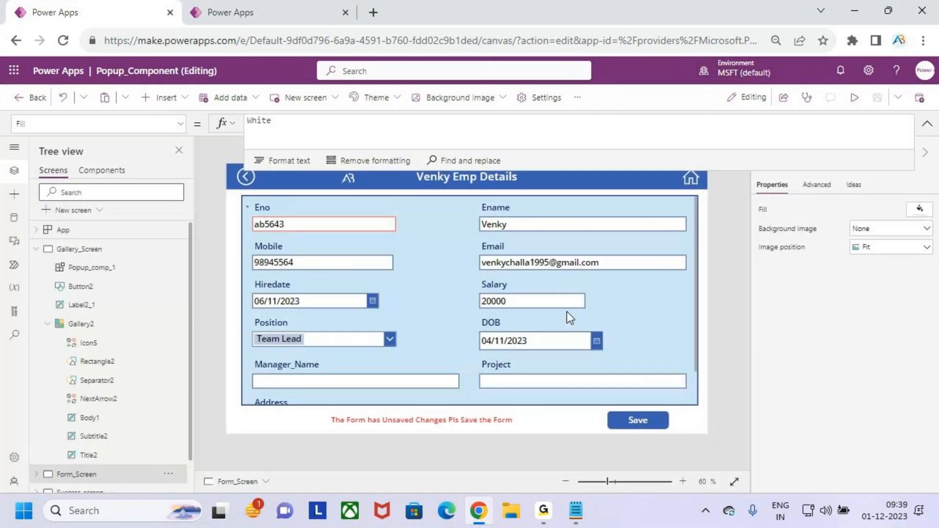
pyautogui.click(240, 177)
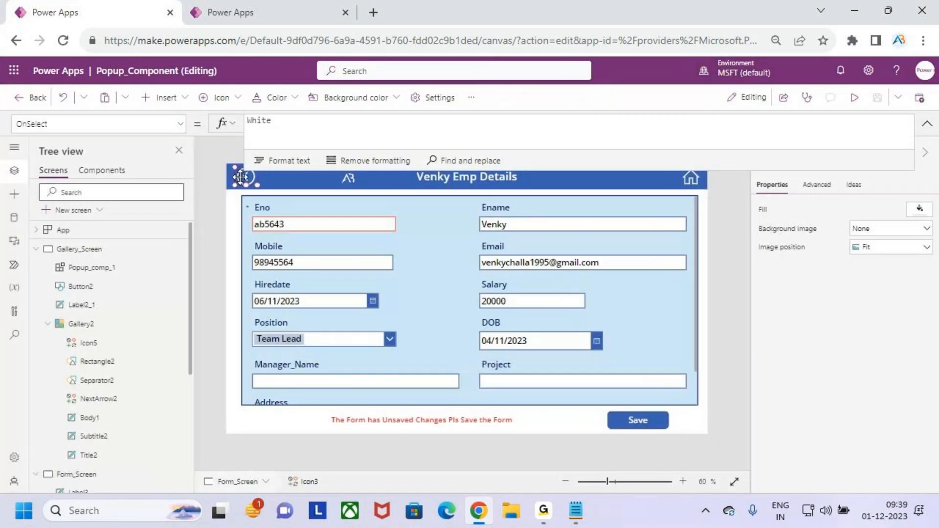
pyautogui.click(575, 124)
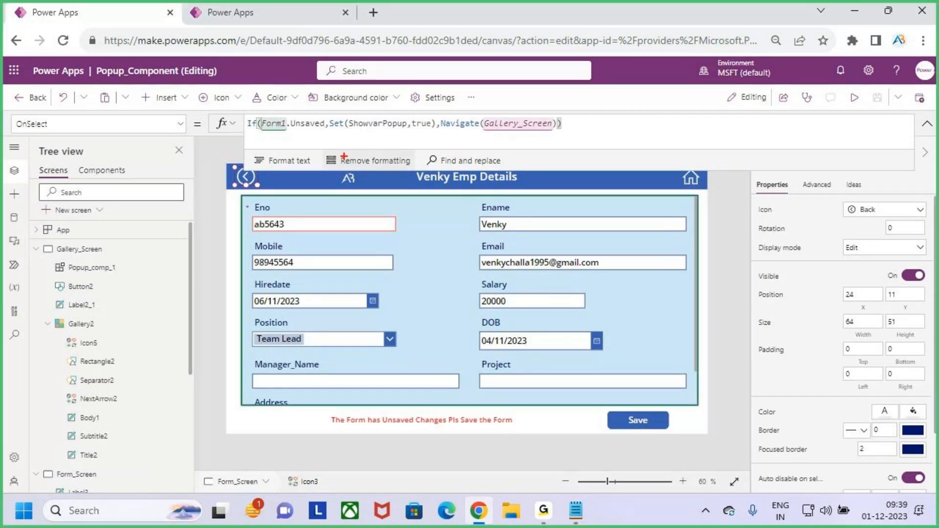
pyautogui.moveTo(52, 236)
pyautogui.mouseDown()
pyautogui.moveTo(116, 261)
pyautogui.moveTo(83, 211)
pyautogui.mouseUp()
pyautogui.moveTo(84, 244); pyautogui.dragTo(117, 227)
pyautogui.press('Escape')
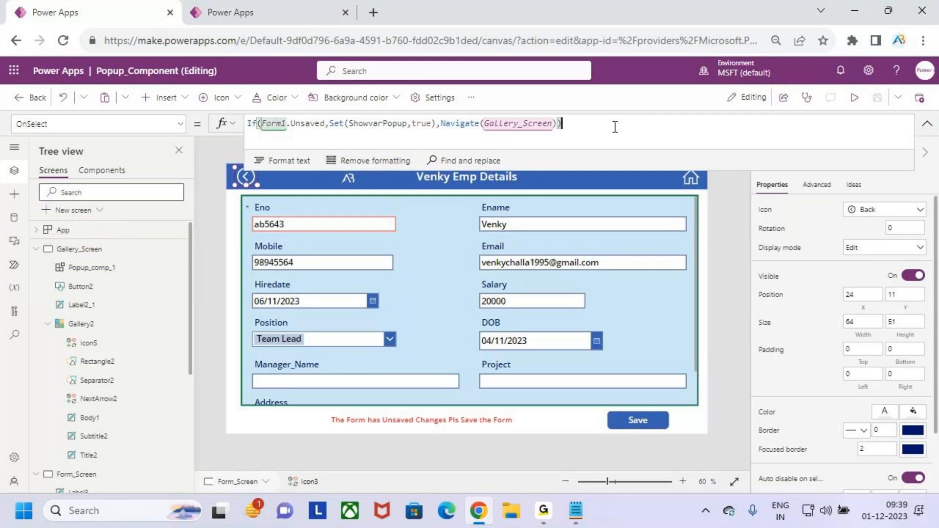
pyautogui.click(927, 124)
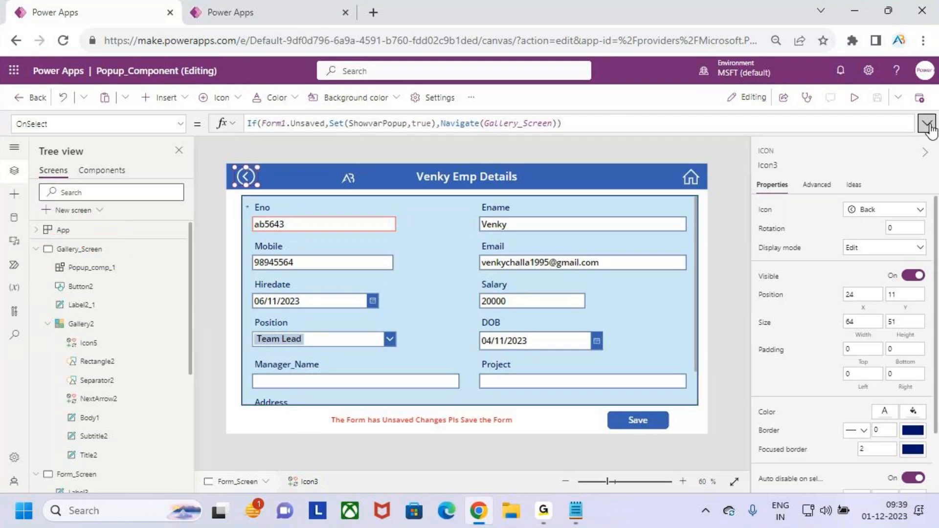
# - Preview the form with its unsaved Eno change, close the preview and dismiss the testing tip
pyautogui.click(854, 97)
pyautogui.moveTo(678, 436)
pyautogui.mouseDown()
pyautogui.moveTo(685, 443)
pyautogui.moveTo(709, 412)
pyautogui.mouseUp()
pyautogui.moveTo(246, 211); pyautogui.dragTo(287, 186)
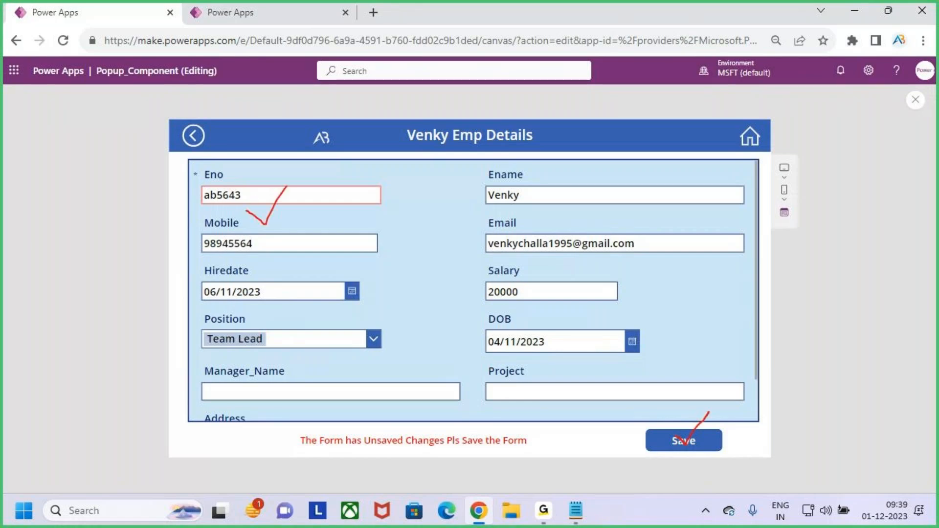
pyautogui.moveTo(709, 409); pyautogui.dragTo(686, 439)
pyautogui.moveTo(180, 116)
pyautogui.mouseDown()
pyautogui.moveTo(215, 124)
pyautogui.moveTo(195, 129)
pyautogui.moveTo(218, 119)
pyautogui.mouseUp()
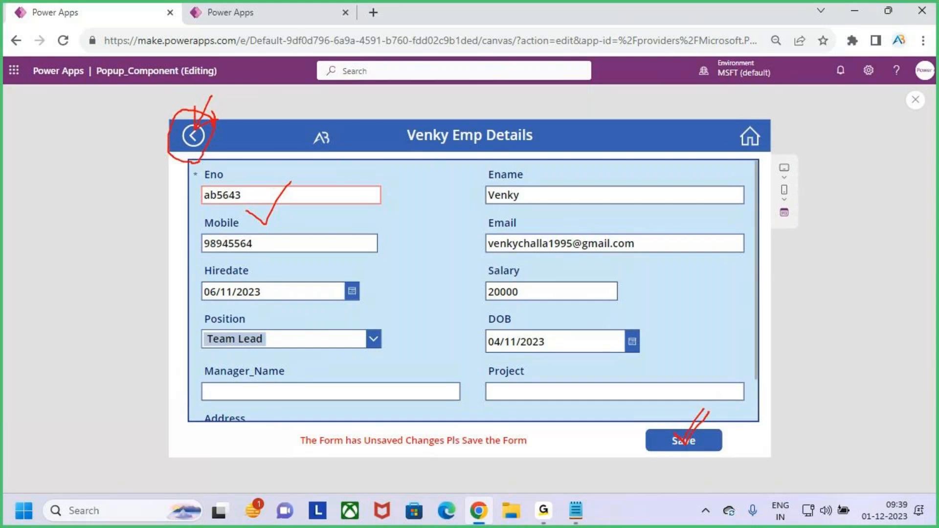
pyautogui.press('Escape')
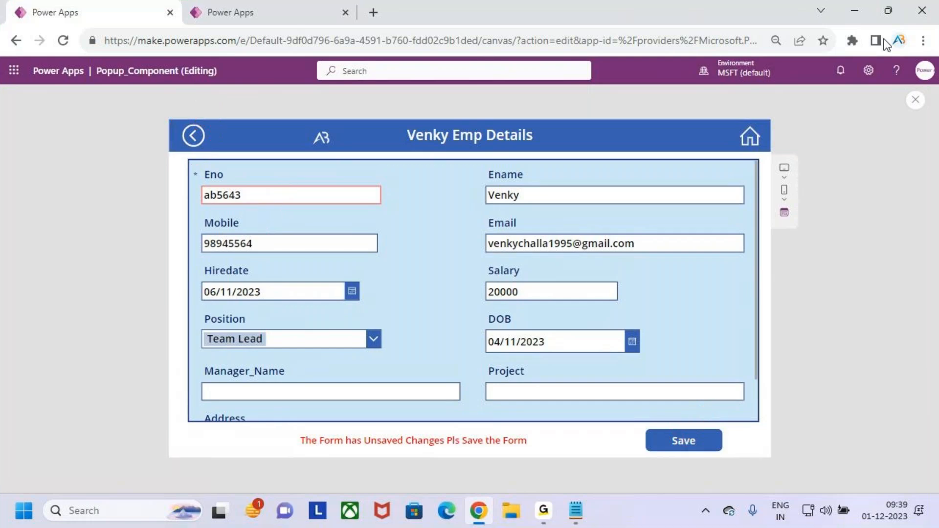
pyautogui.click(916, 100)
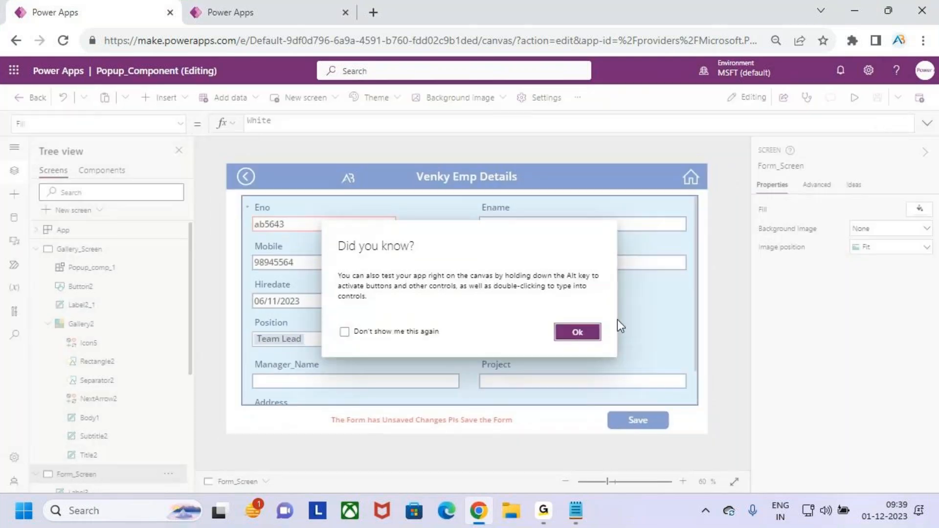
pyautogui.click(580, 333)
# - Make the back icon's OnSelect formula set the Showpopup variable to true when Form1 has unsaved changes
pyautogui.click(259, 181)
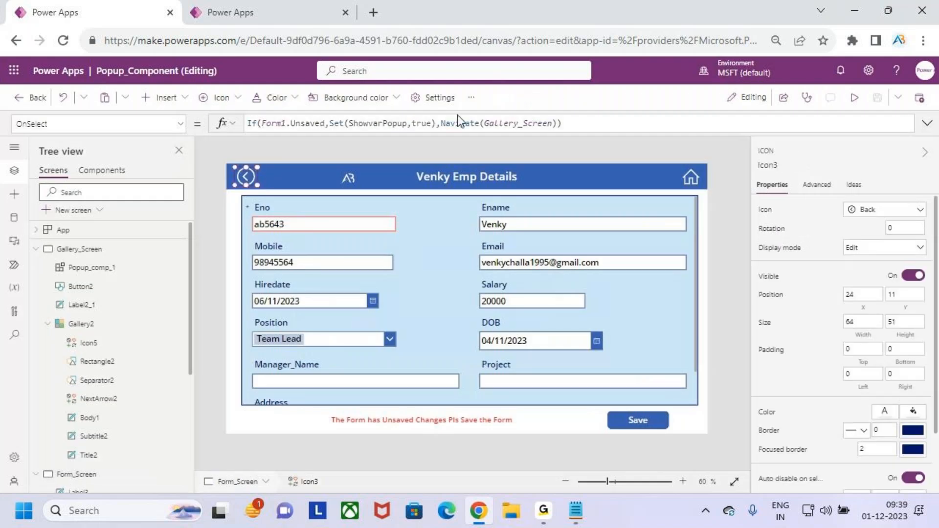
pyautogui.moveTo(467, 133); pyautogui.dragTo(482, 244)
pyautogui.hotkey('ctrl', '2')
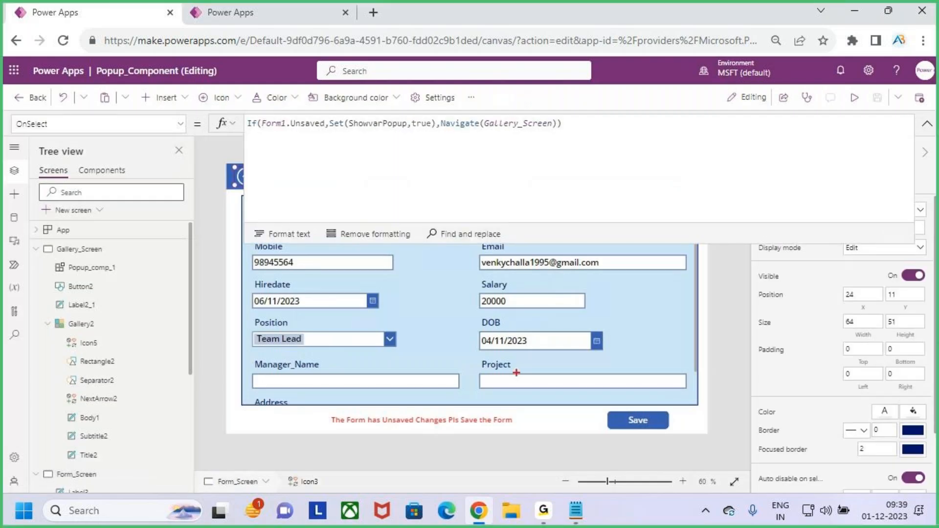
pyautogui.moveTo(394, 339); pyautogui.dragTo(452, 294)
pyautogui.moveTo(261, 137); pyautogui.dragTo(334, 140)
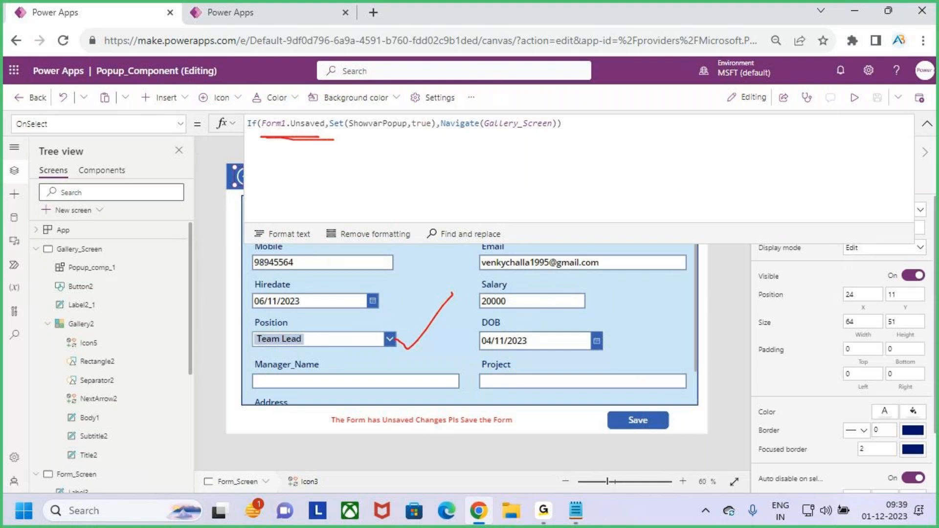
pyautogui.press('Escape')
pyautogui.doubleClick(388, 123)
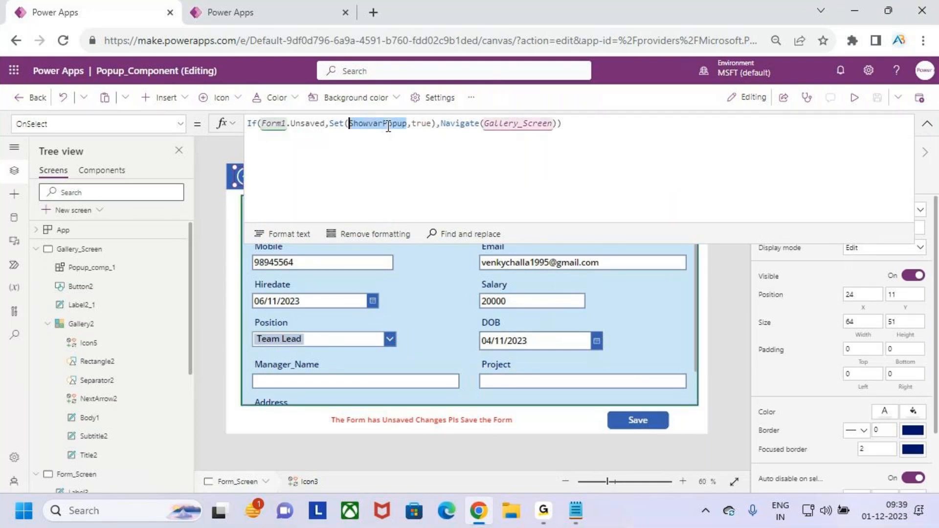
pyautogui.write('show')
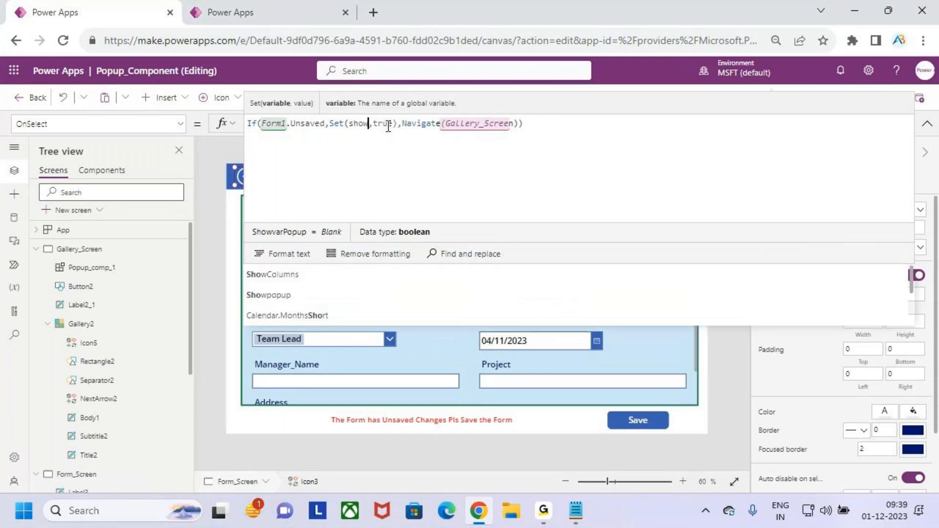
pyautogui.press('Down')
pyautogui.press('Tab')
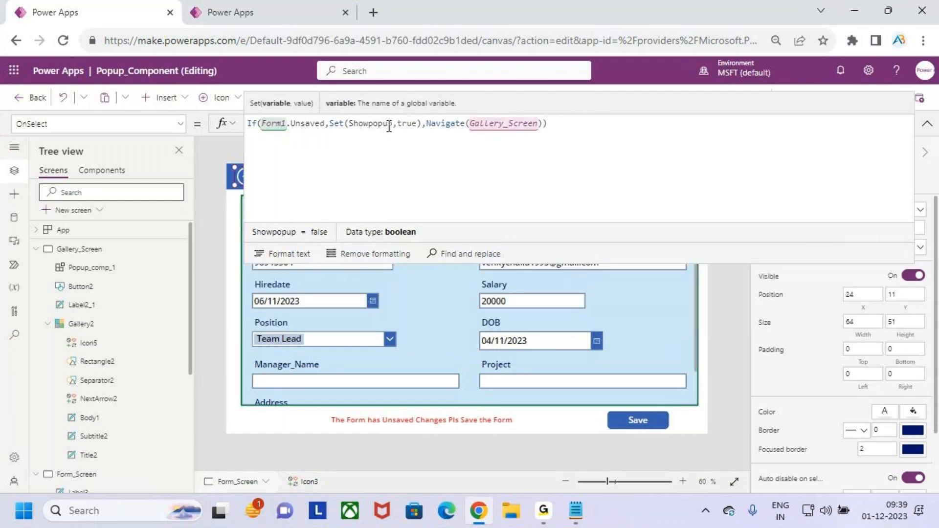
pyautogui.click(400, 123)
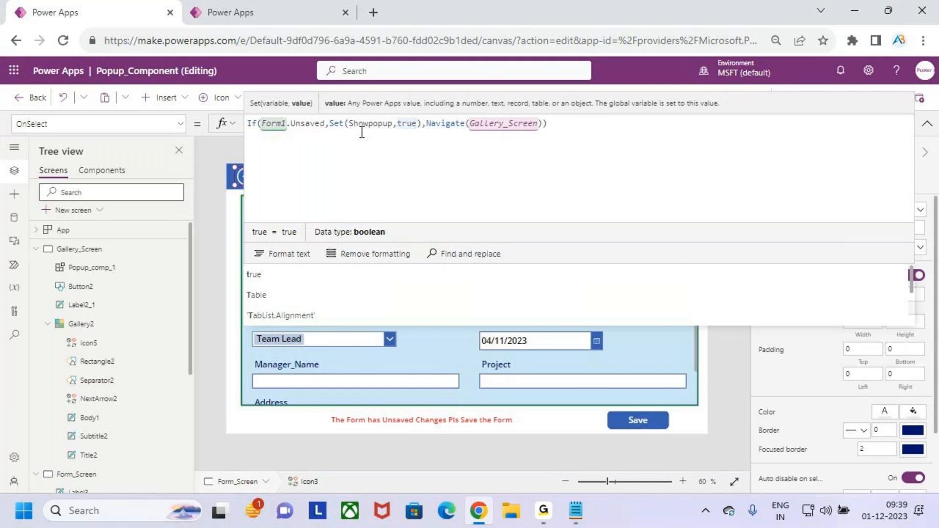
pyautogui.click(639, 333)
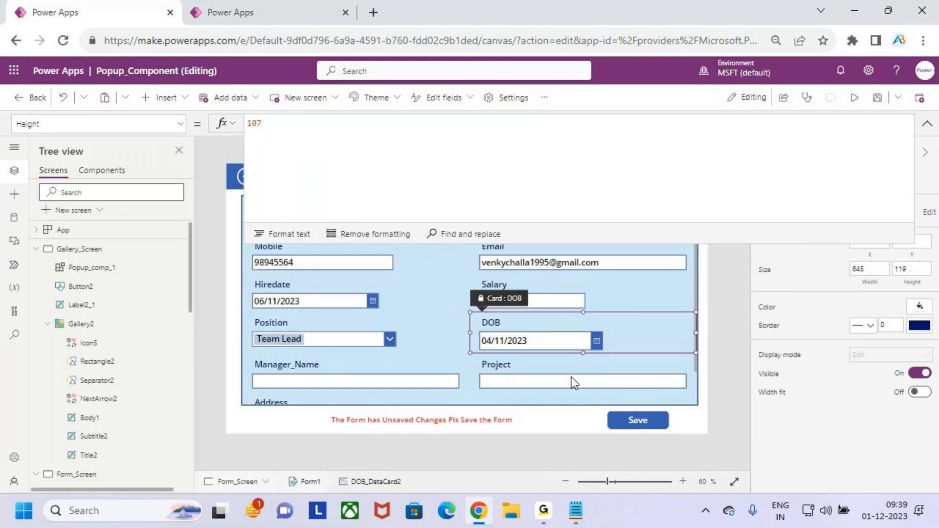
pyautogui.click(627, 419)
pyautogui.click(618, 313)
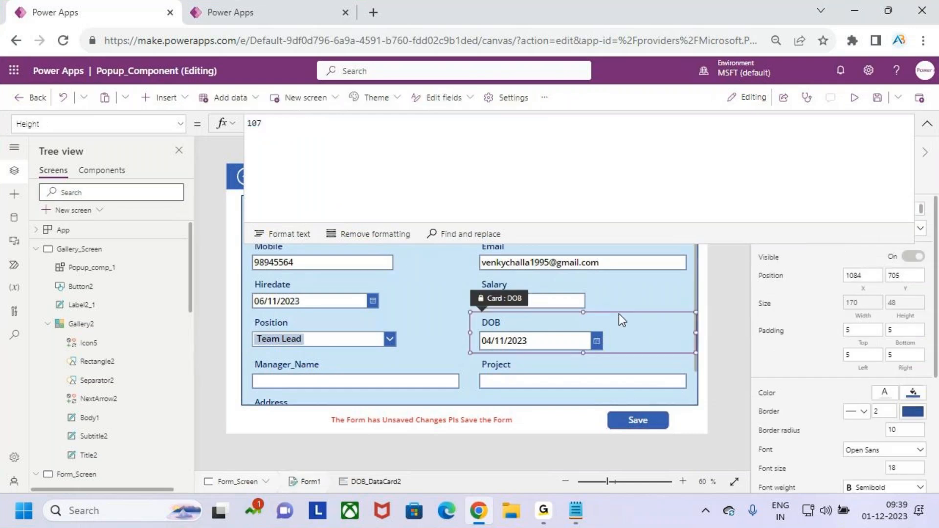
pyautogui.moveTo(515, 244); pyautogui.dragTo(516, 165)
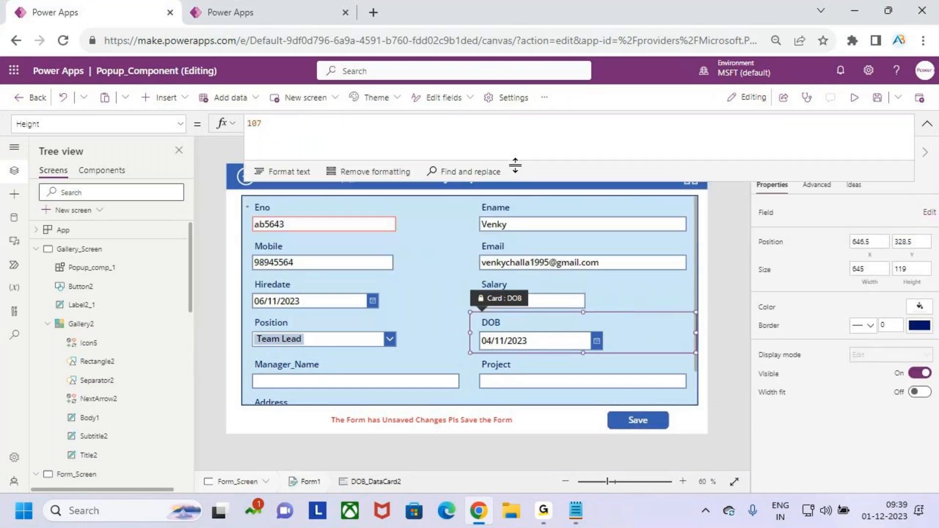
# - Review the unsaved condition, the Showpopup setting and the Gallery_Screen navigation in the back icon's OnSelect formula
pyautogui.click(239, 183)
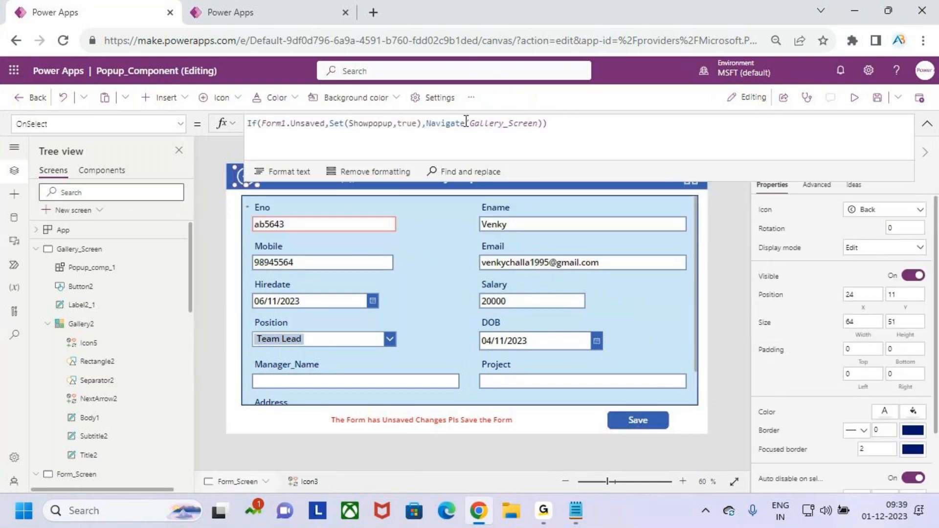
pyautogui.click(356, 124)
pyautogui.doubleClick(406, 124)
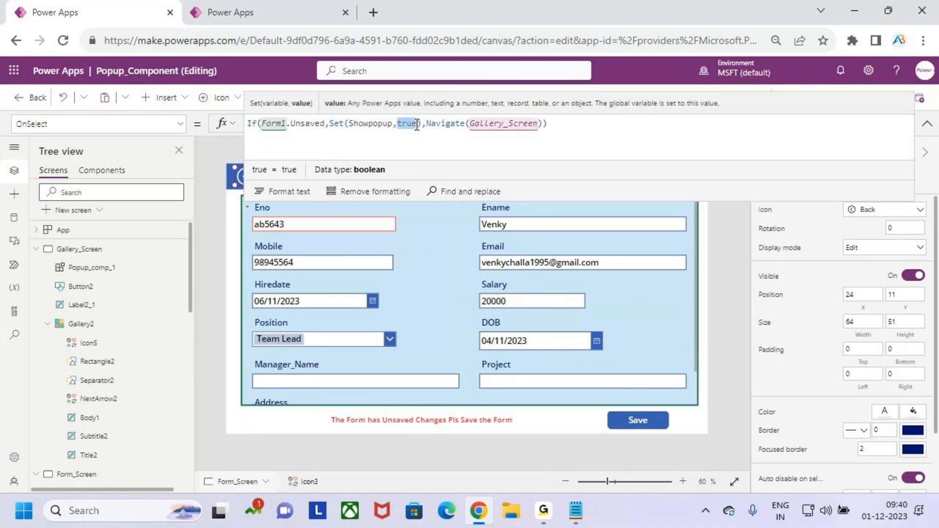
pyautogui.click(250, 124)
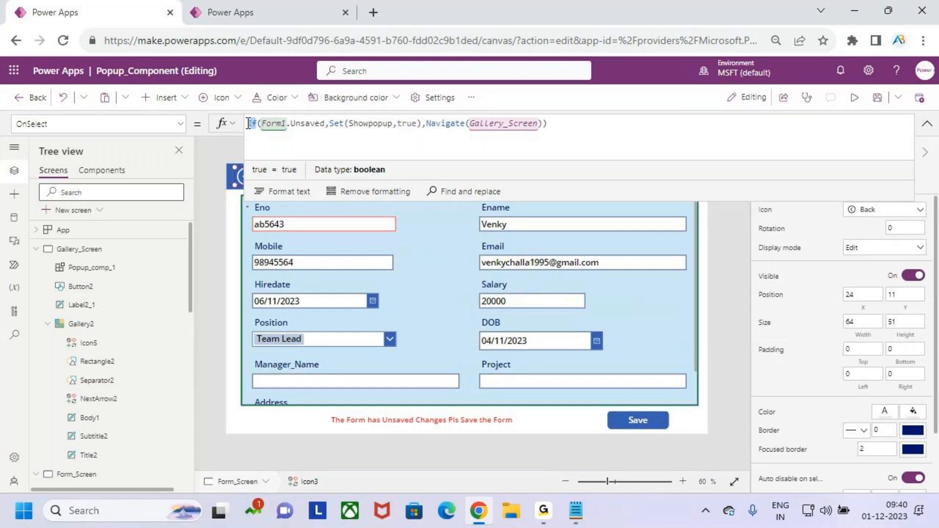
pyautogui.click(317, 144)
pyautogui.hotkey('ctrl', '2')
pyautogui.moveTo(258, 112); pyautogui.dragTo(325, 135)
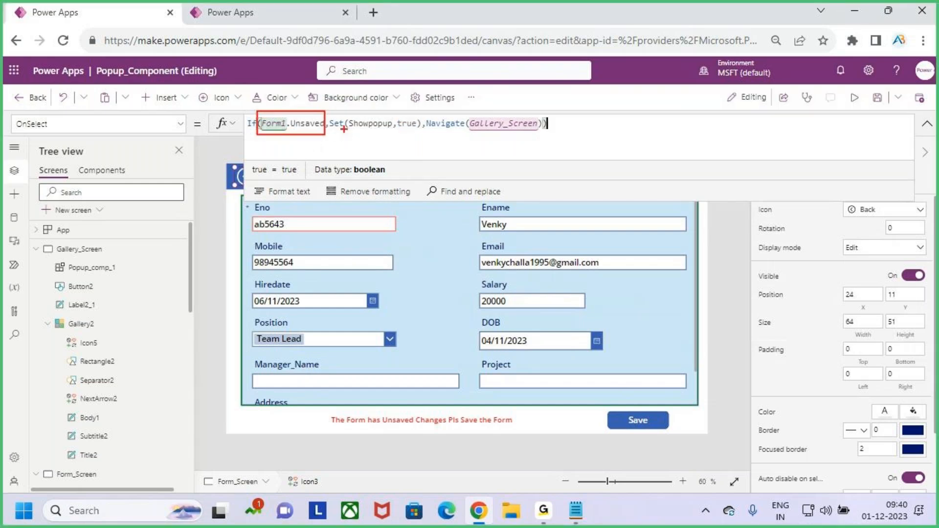
pyautogui.moveTo(240, 175); pyautogui.dragTo(204, 151)
pyautogui.moveTo(358, 131); pyautogui.dragTo(419, 131)
pyautogui.moveTo(423, 128)
pyautogui.mouseDown()
pyautogui.moveTo(419, 141)
pyautogui.moveTo(521, 138)
pyautogui.mouseUp()
pyautogui.press('Escape')
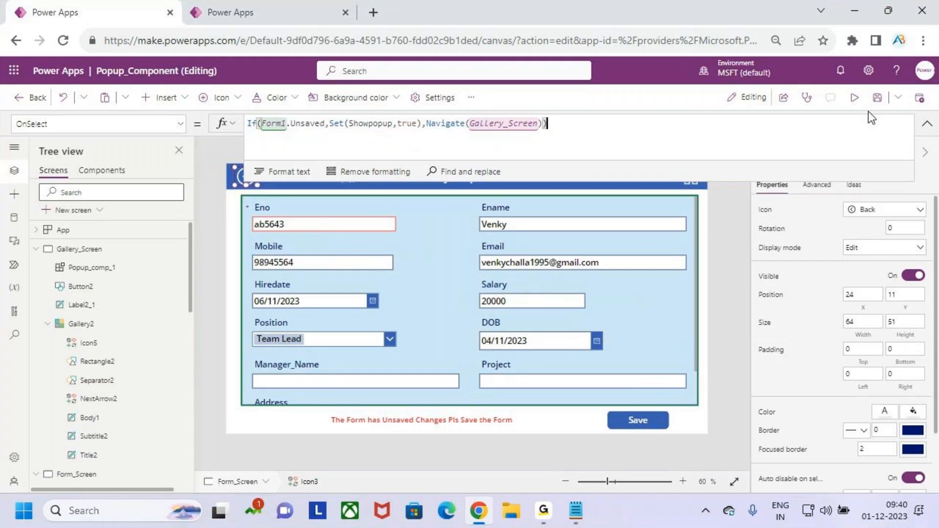
# - Save the app, check the form in the preview and return to the back icon's OnSelect formula
pyautogui.click(877, 100)
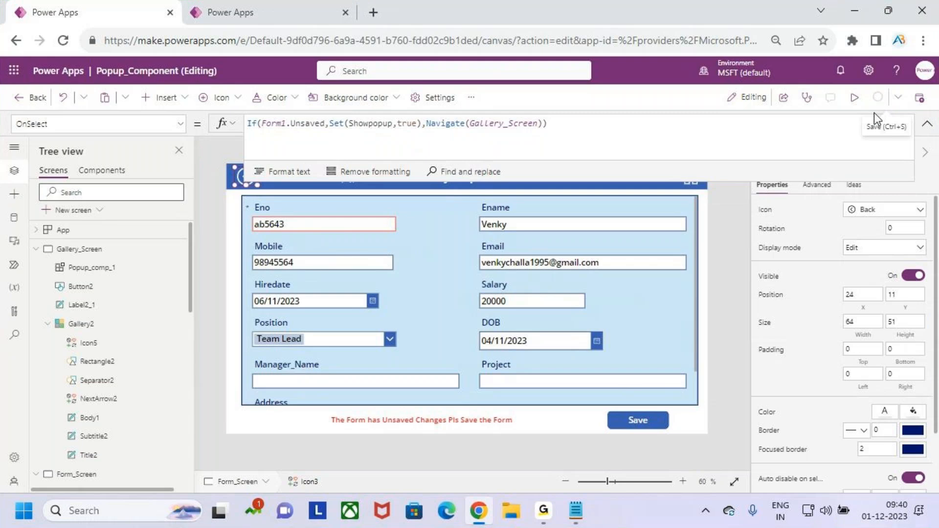
pyautogui.click(855, 97)
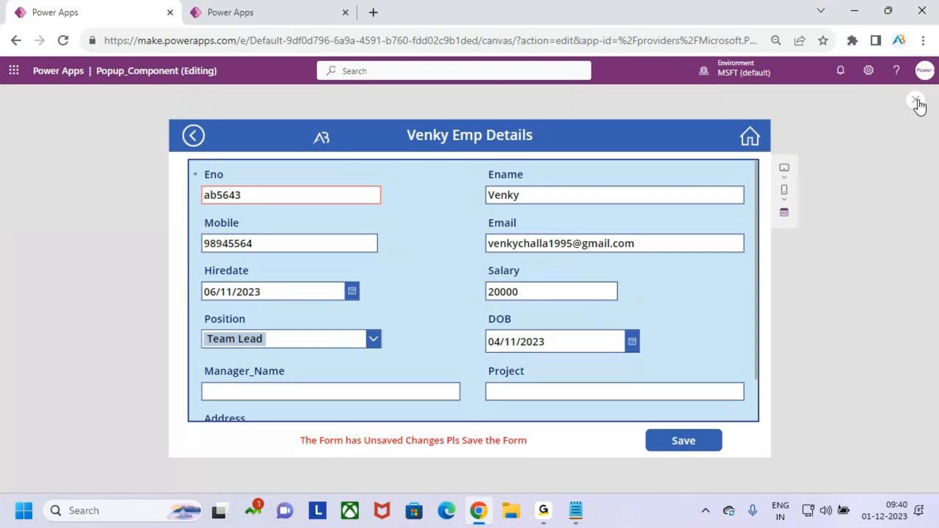
pyautogui.click(916, 101)
pyautogui.press('Return')
pyautogui.click(643, 329)
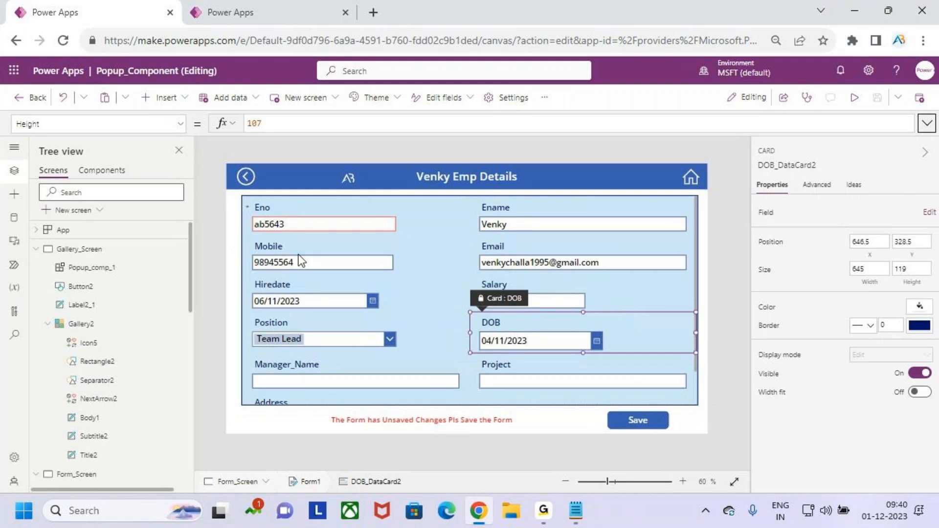
pyautogui.click(245, 176)
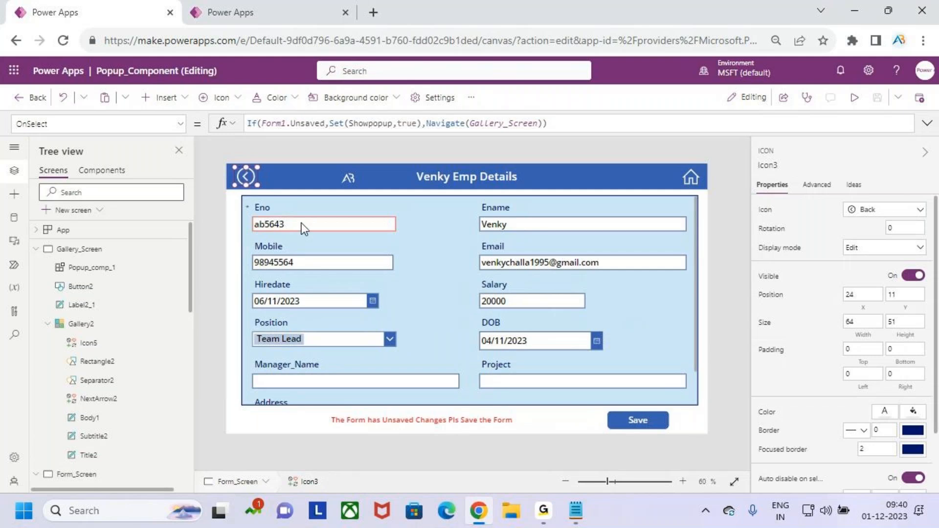
# - Insert the custom component Popup_comp onto Form_Screen
pyautogui.click(431, 220)
pyautogui.click(611, 323)
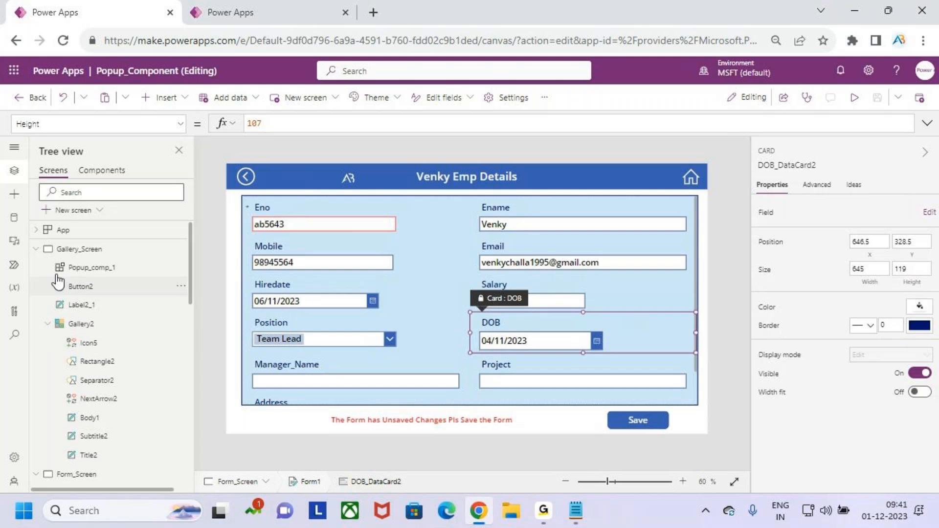
pyautogui.click(35, 249)
pyautogui.click(37, 267)
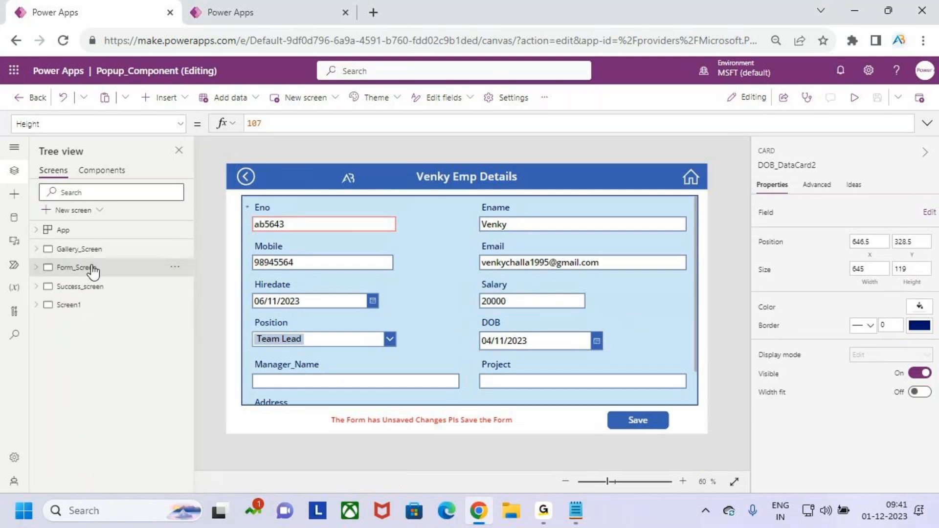
pyautogui.click(163, 98)
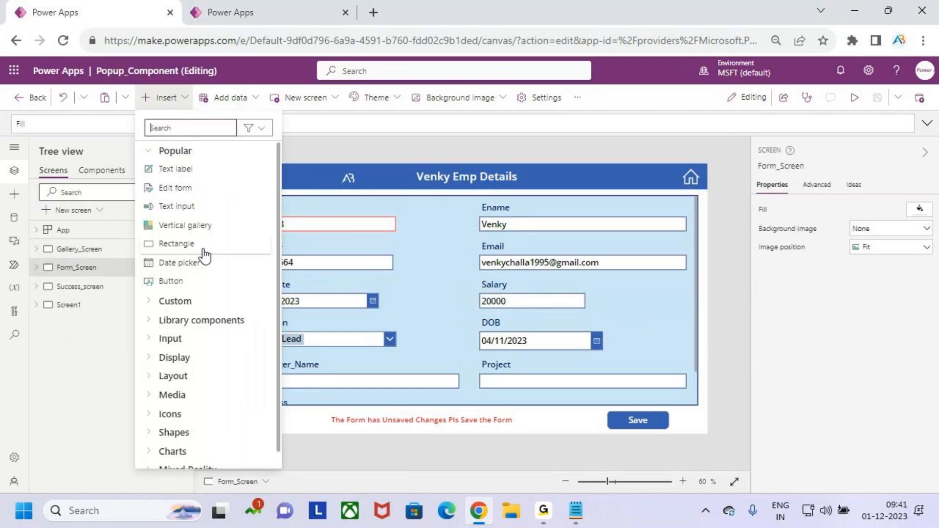
pyautogui.click(14, 195)
pyautogui.click(79, 348)
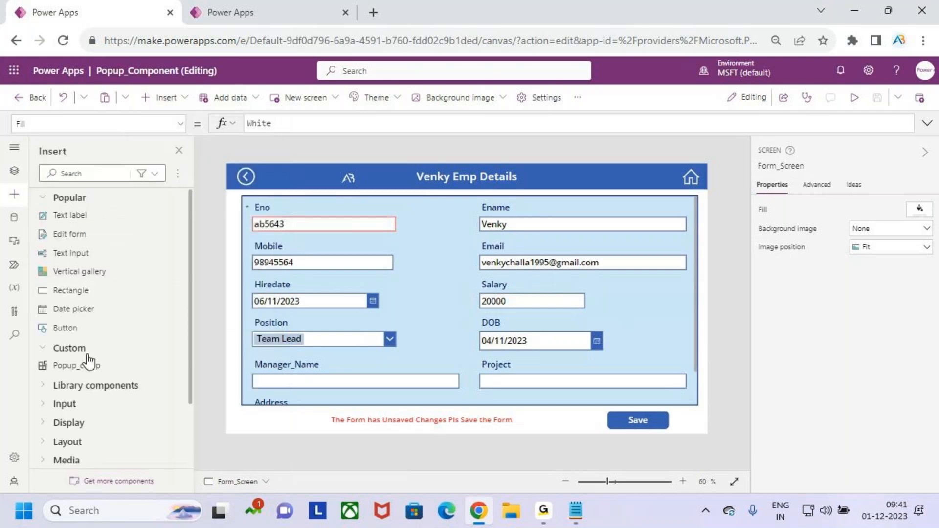
pyautogui.click(52, 350)
pyautogui.click(52, 350)
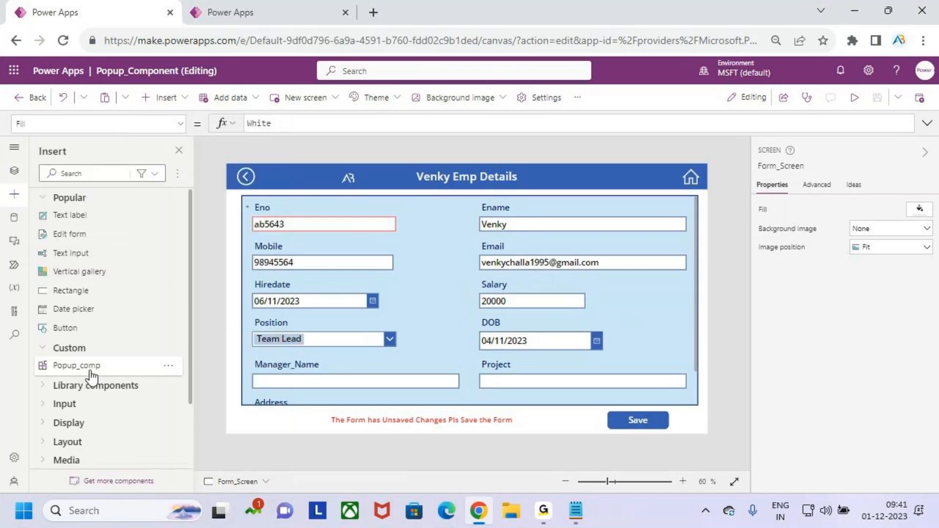
pyautogui.click(93, 371)
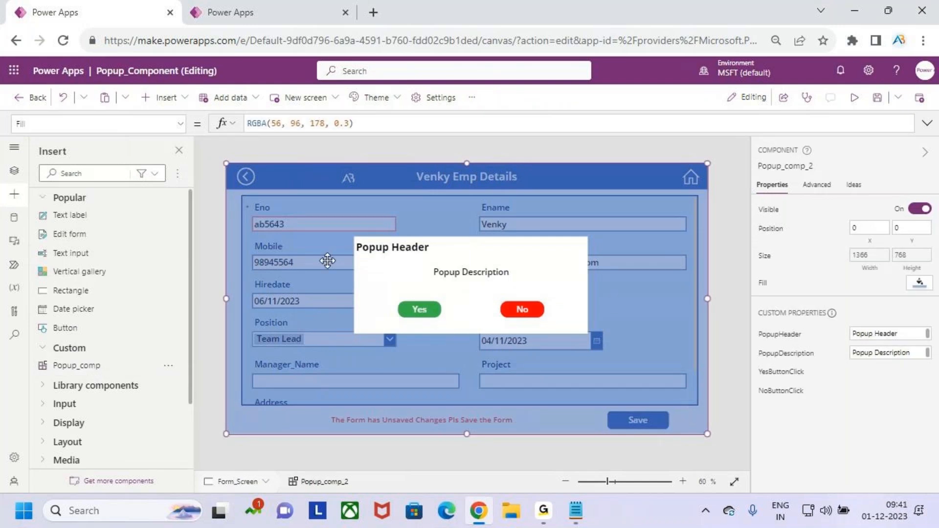
# - Set the PopupHeader property of the popup on Form_Screen to "Unsaved Data"
pyautogui.click(885, 334)
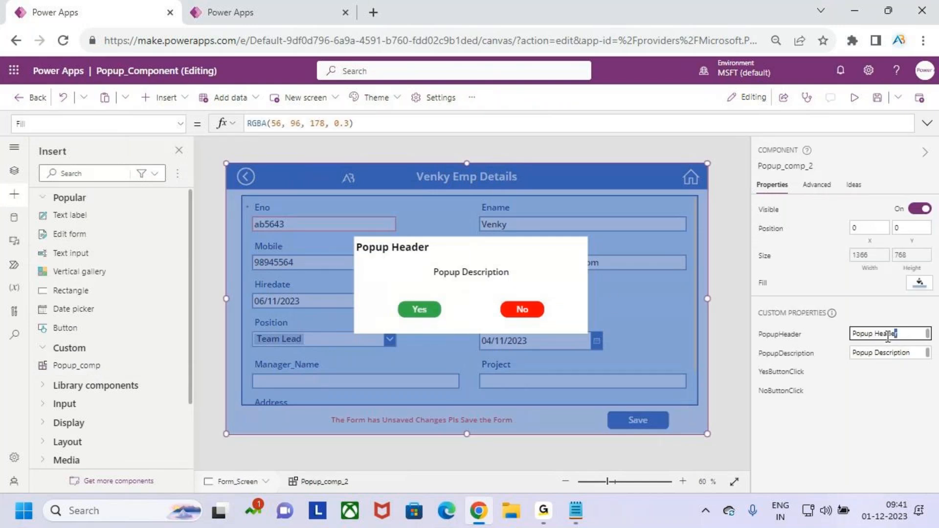
pyautogui.write('Unsaved Data')
pyautogui.press('Return')
# - Try to set the PopupDescription property to "The Form has Unsaved Data"
pyautogui.click(902, 352)
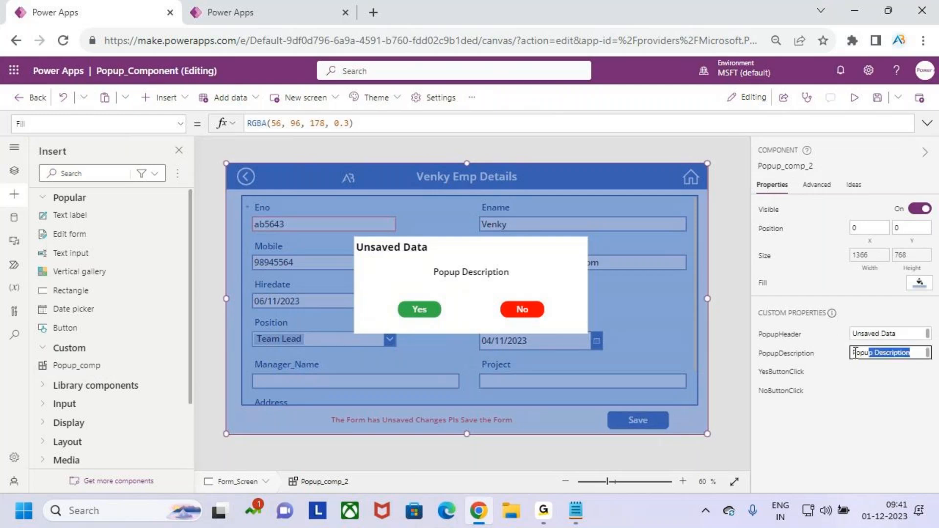
pyautogui.write('Th')
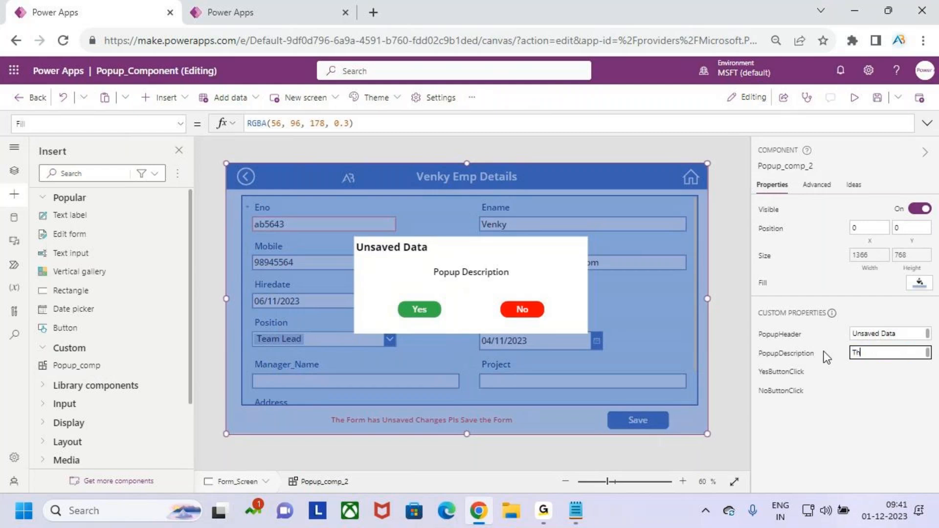
pyautogui.write('e Form has Unsaved xd')
pyautogui.press('BackSpace')
pyautogui.press('BackSpace')
pyautogui.press('BackSpace')
pyautogui.press('BackSpace')
pyautogui.press('BackSpace')
pyautogui.write('Data')
pyautogui.click(899, 367)
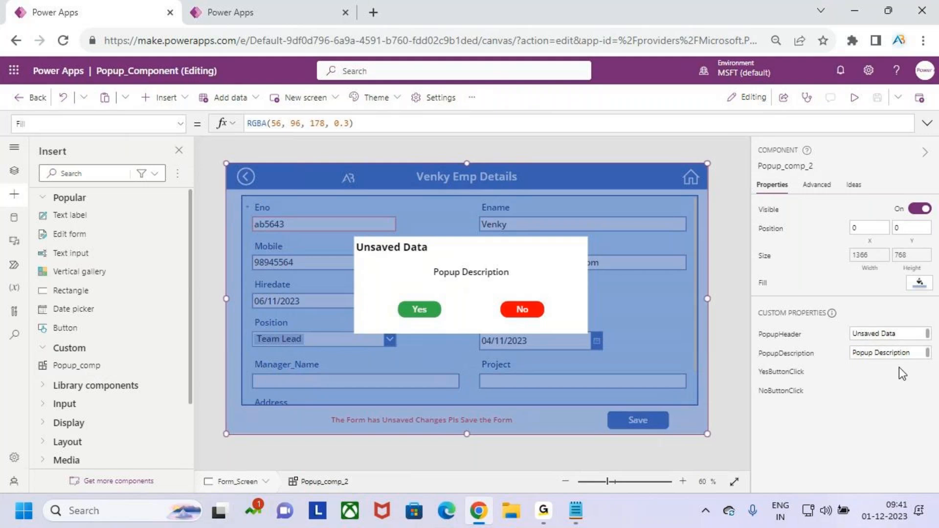
# - Set the PopupDescription property to "The Form has Unsaved Data , Do you want to Leave"
pyautogui.click(910, 359)
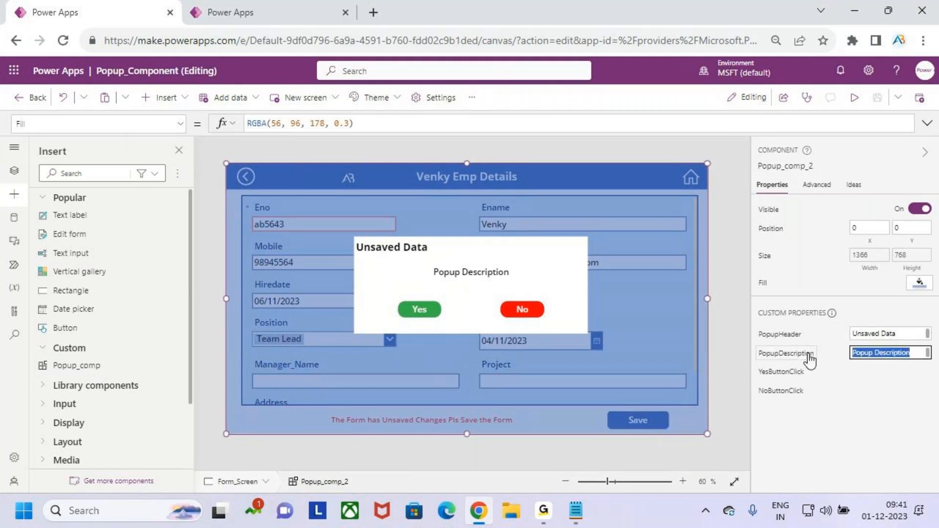
pyautogui.write('The Form')
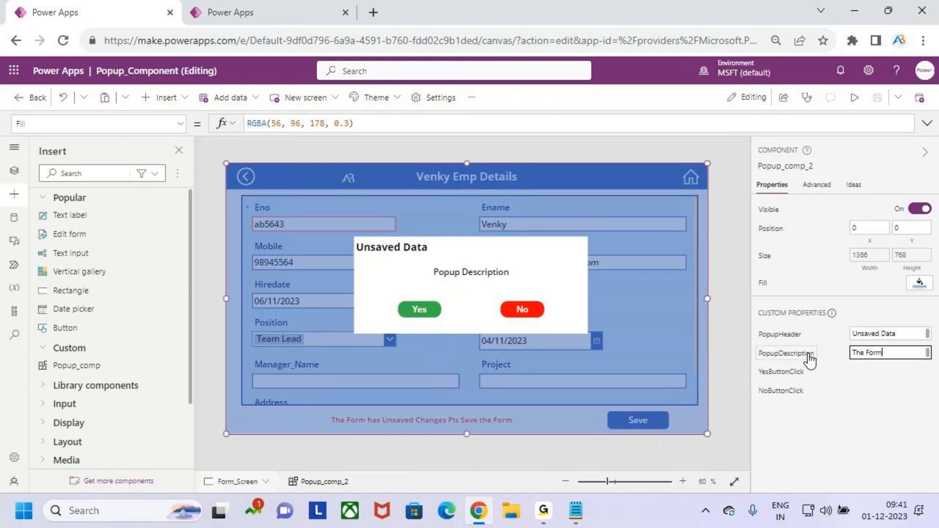
pyautogui.write(' has Unsaved data')
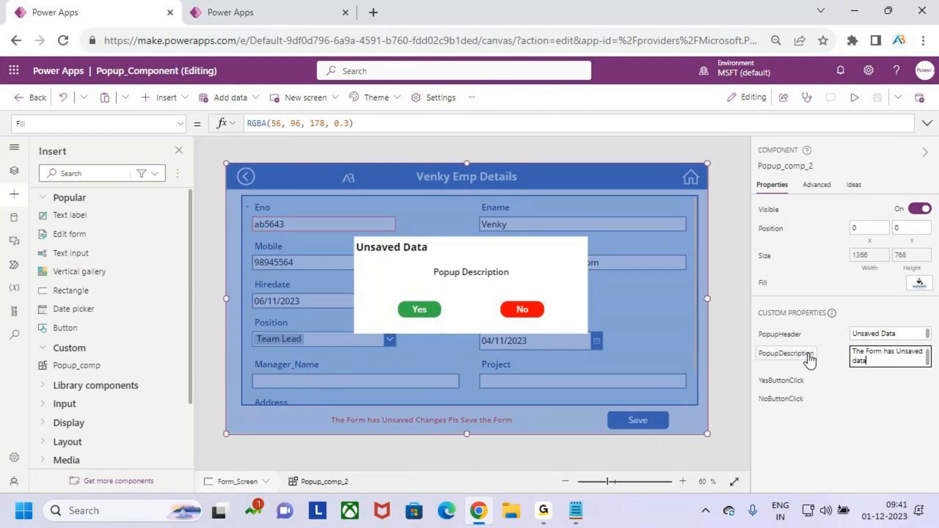
pyautogui.press('Left')
pyautogui.press('BackSpace')
pyautogui.write('D')
pyautogui.press('Right')
pyautogui.press('Right')
pyautogui.write('.')
pyautogui.write('Du')
pyautogui.write(' yo')
pyautogui.write('u')
pyautogui.write(' want to ')
pyautogui.write('Leave')
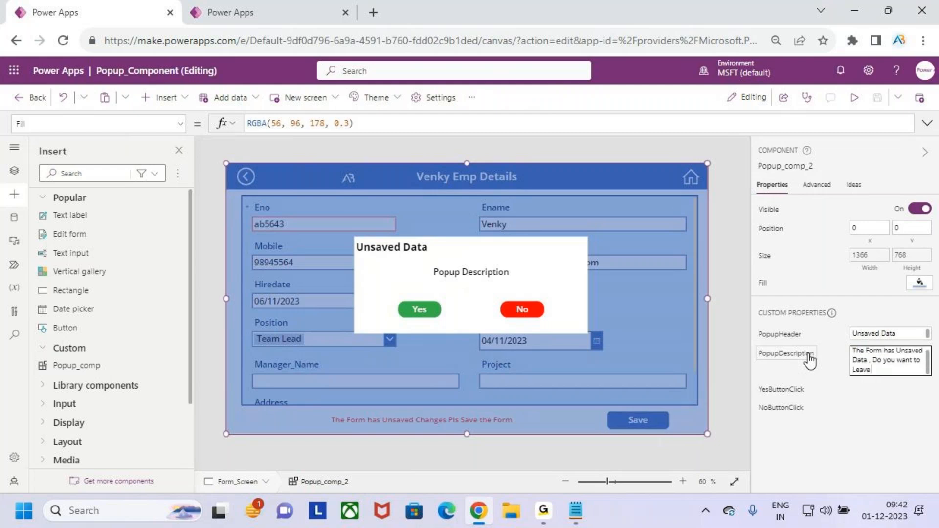
pyautogui.write(' the Screen')
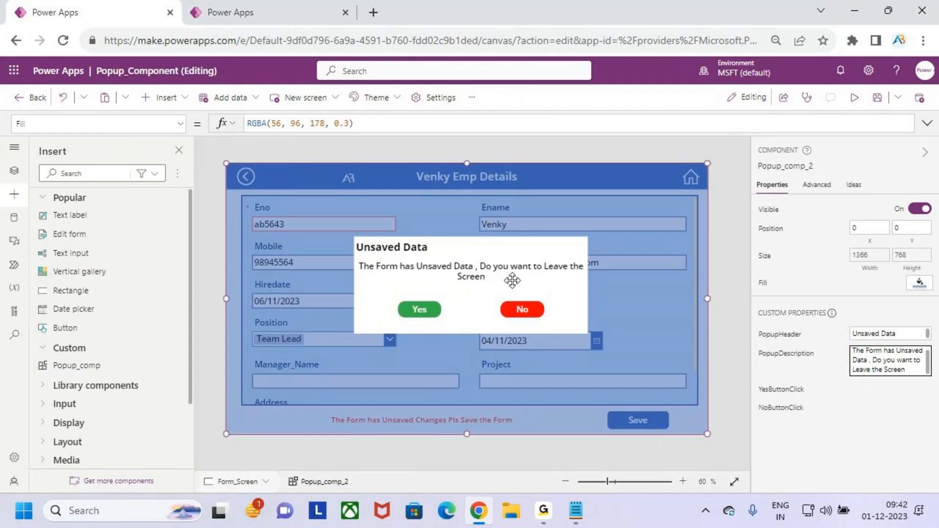
pyautogui.moveTo(872, 370); pyautogui.dragTo(905, 370)
pyautogui.press('BackSpace')
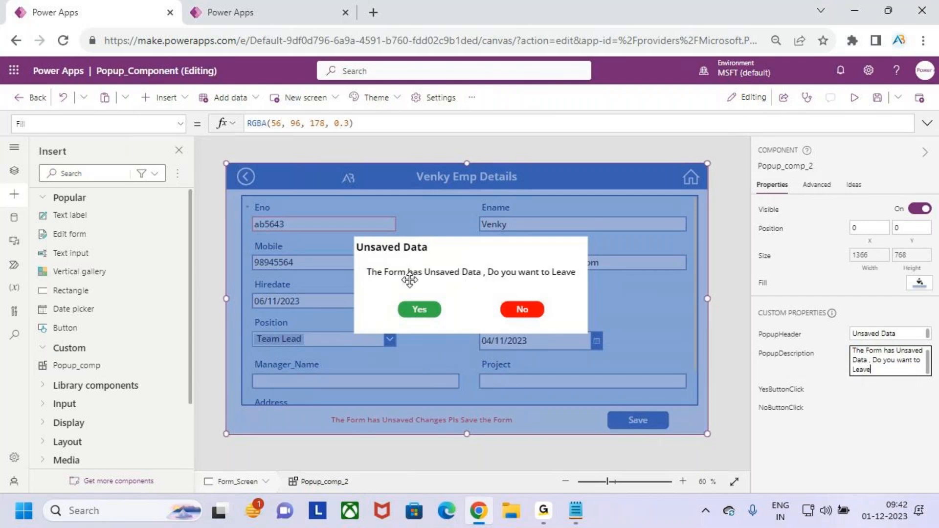
# - Replace the popup's YesButtonClick formula with Navigate(Gallery_Screen)
pyautogui.click(783, 390)
pyautogui.moveTo(275, 123); pyautogui.dragTo(248, 126)
pyautogui.press('BackSpace')
pyautogui.press('BackSpace')
pyautogui.press('BackSpace')
pyautogui.press('BackSpace')
pyautogui.press('BackSpace')
pyautogui.press('BackSpace')
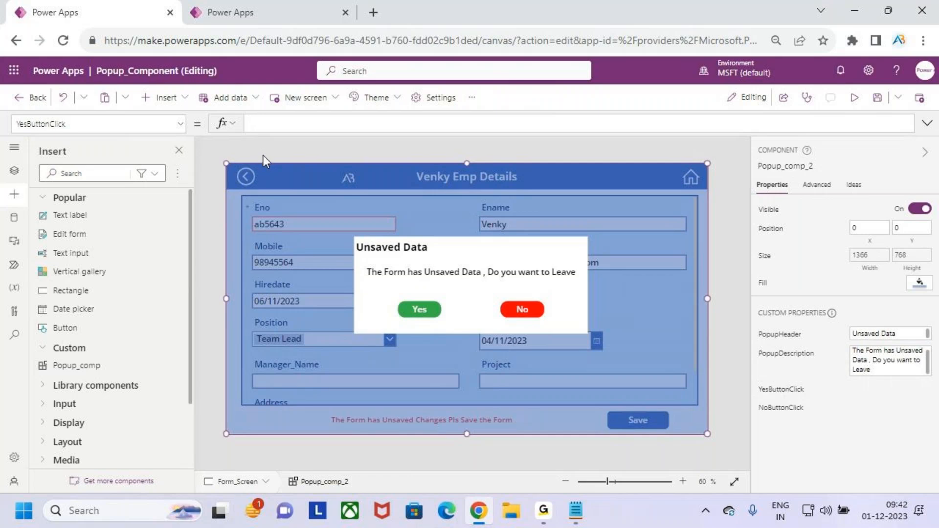
pyautogui.write('nav')
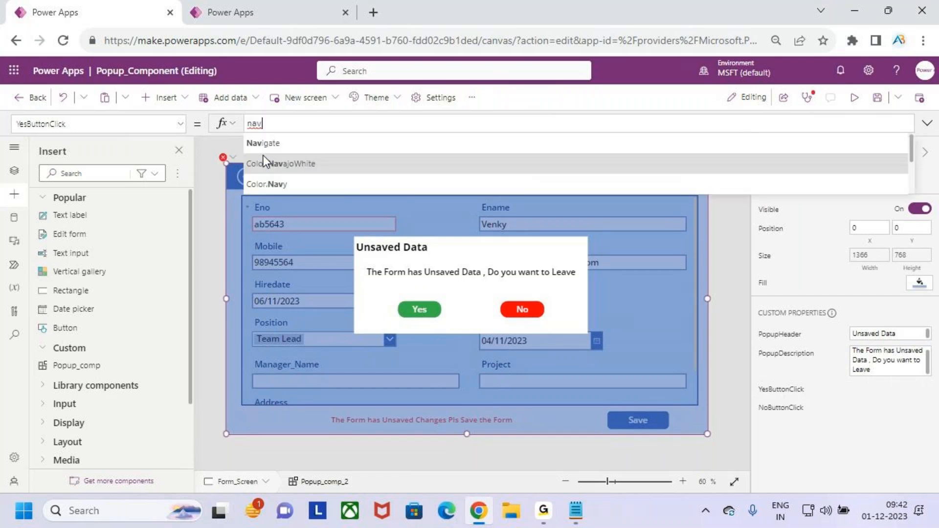
pyautogui.press('Tab')
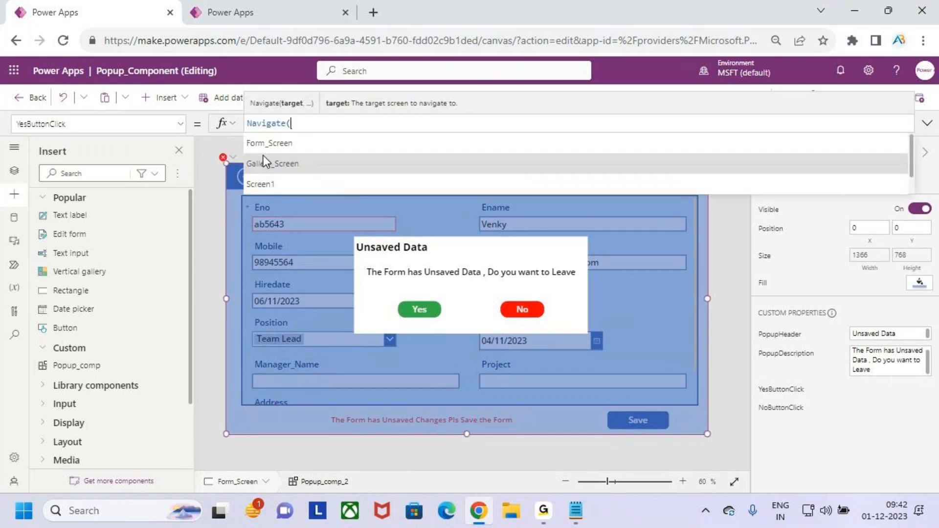
pyautogui.click(266, 159)
pyautogui.write(')')
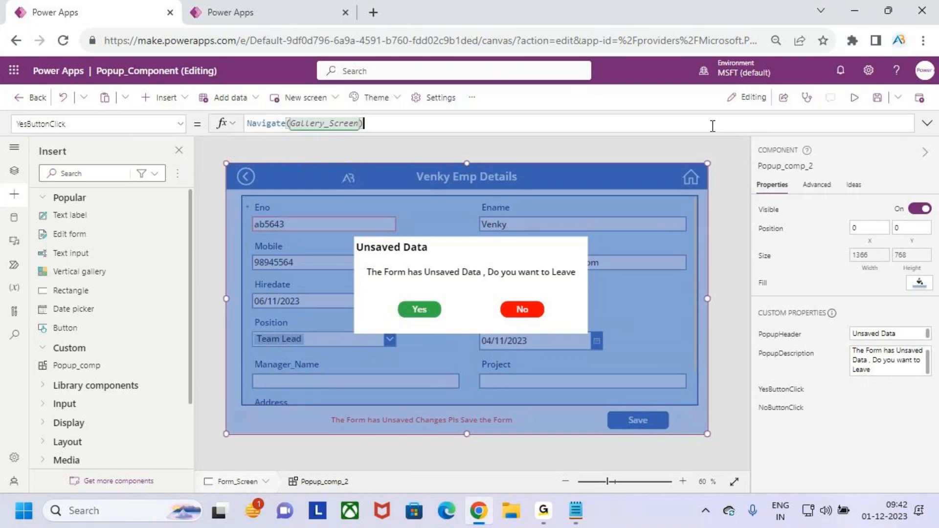
# - Extend the YesButtonClick formula with a semicolon and a second line, Set(Showpopup,false)
pyautogui.click(927, 124)
pyautogui.click(431, 135)
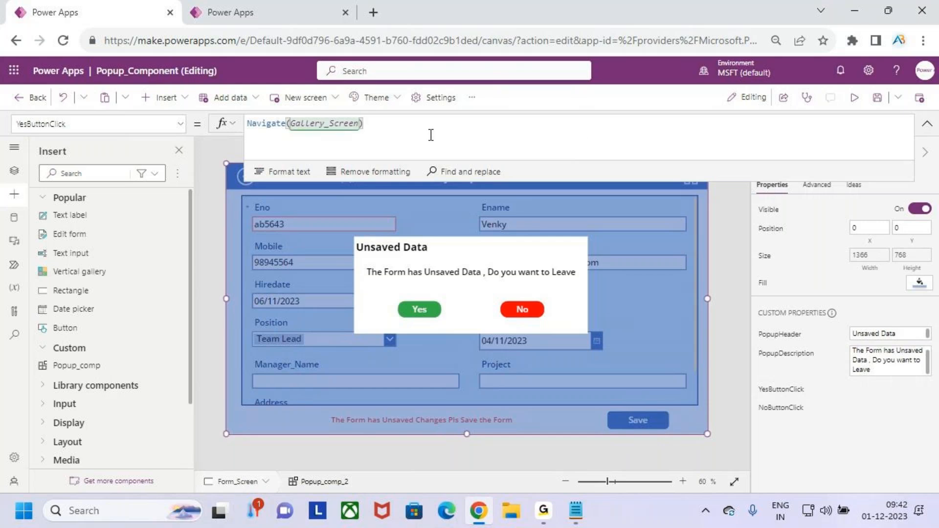
pyautogui.write(';')
pyautogui.hotkey('shift', 'Return')
pyautogui.write('ser')
pyautogui.write('t')
pyautogui.press('Tab')
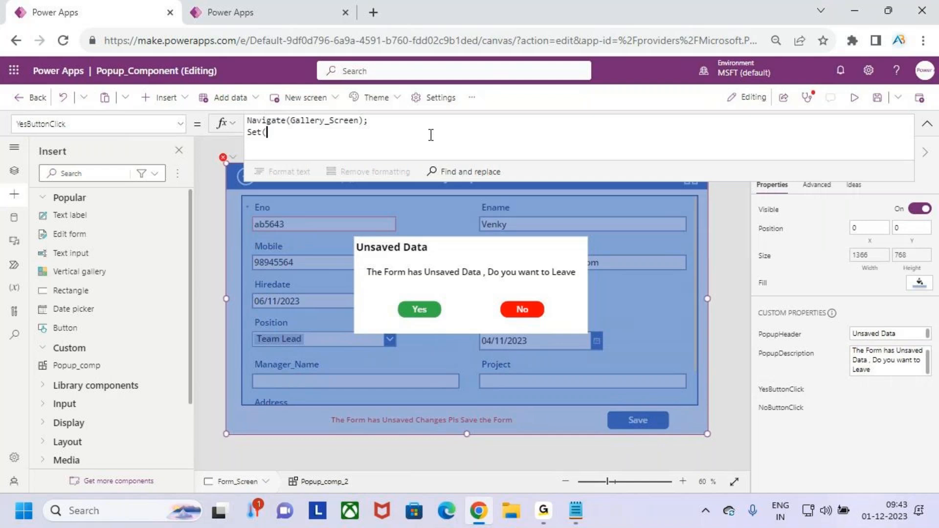
pyautogui.write('sho')
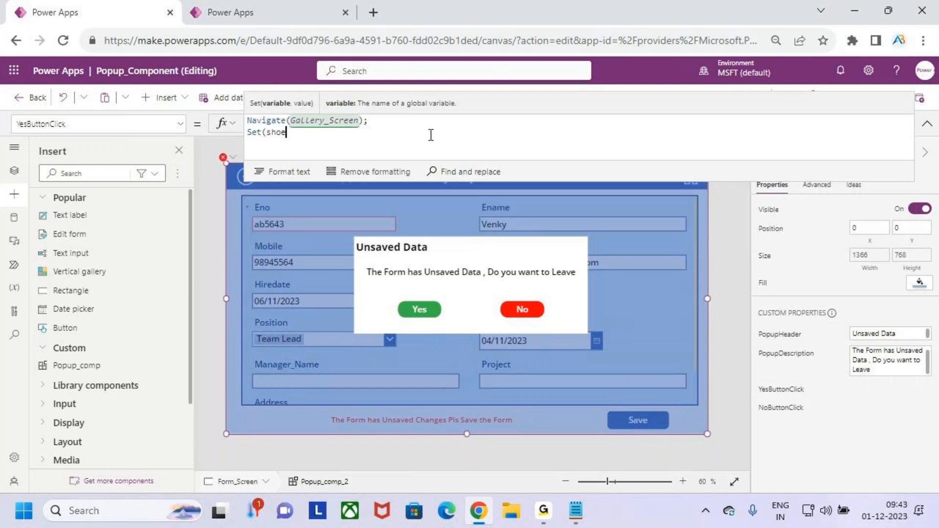
pyautogui.write('w')
pyautogui.press('Down')
pyautogui.press('capslock')
pyautogui.press('Tab')
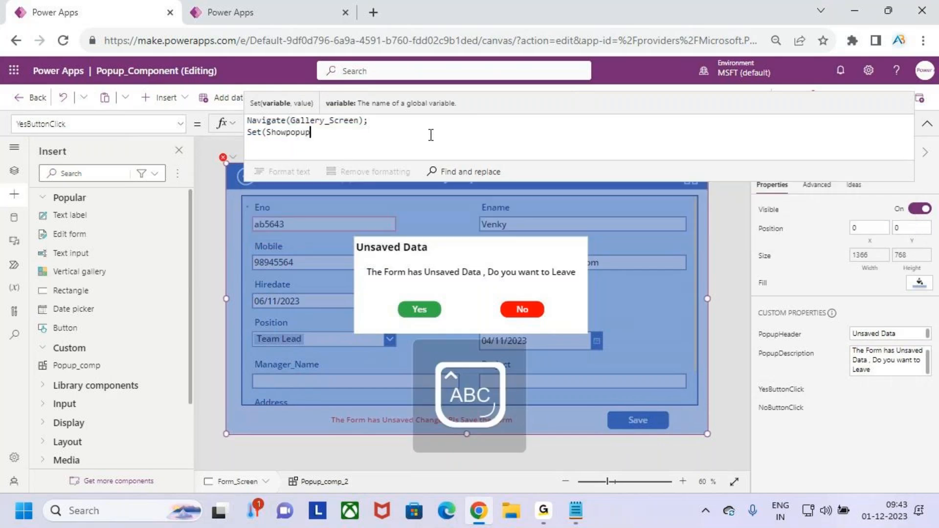
pyautogui.press('capslock')
pyautogui.write(',fals')
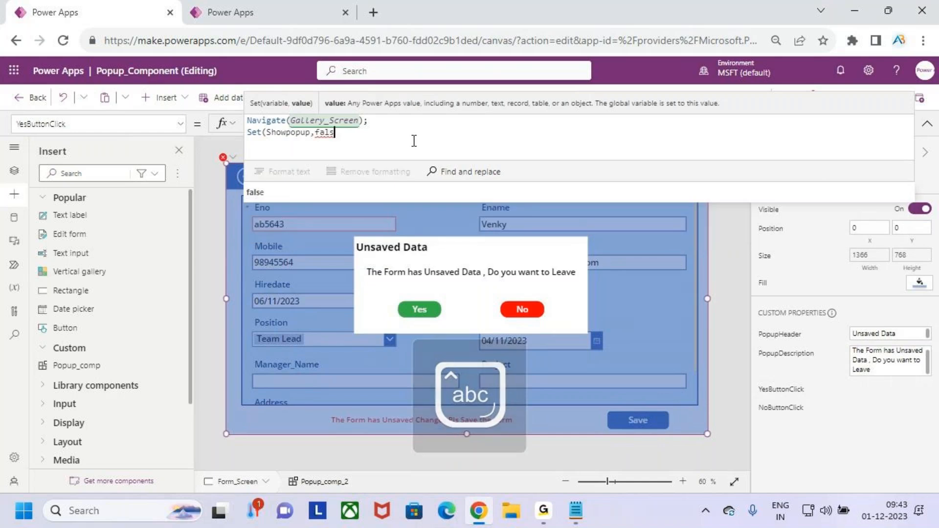
pyautogui.write('e)')
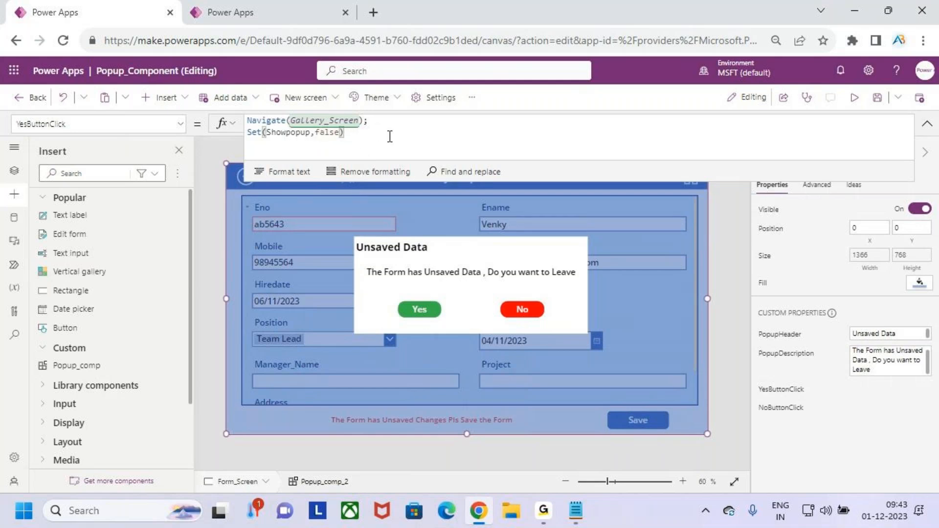
# - Open the popup's NoButtonClick formula for editing
pyautogui.click(783, 407)
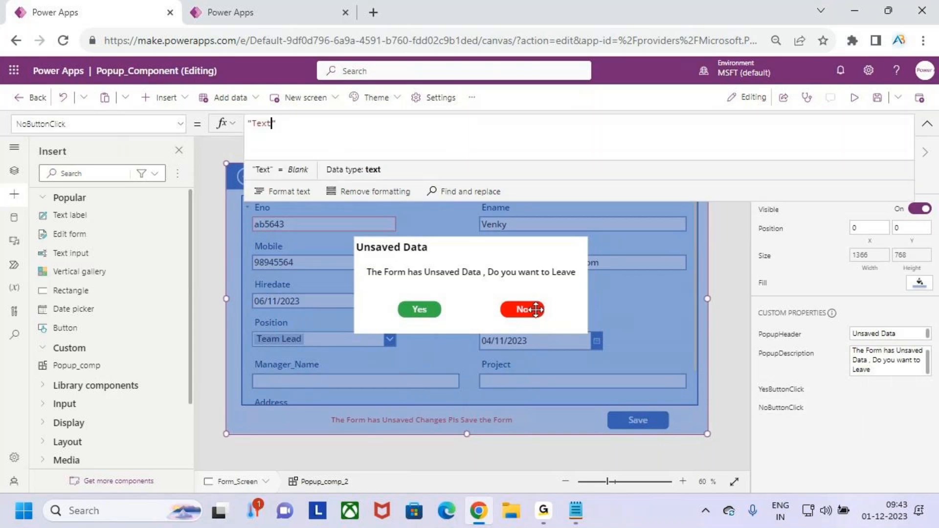
pyautogui.hotkey('ctrl', '2')
pyautogui.moveTo(361, 260); pyautogui.dragTo(585, 288)
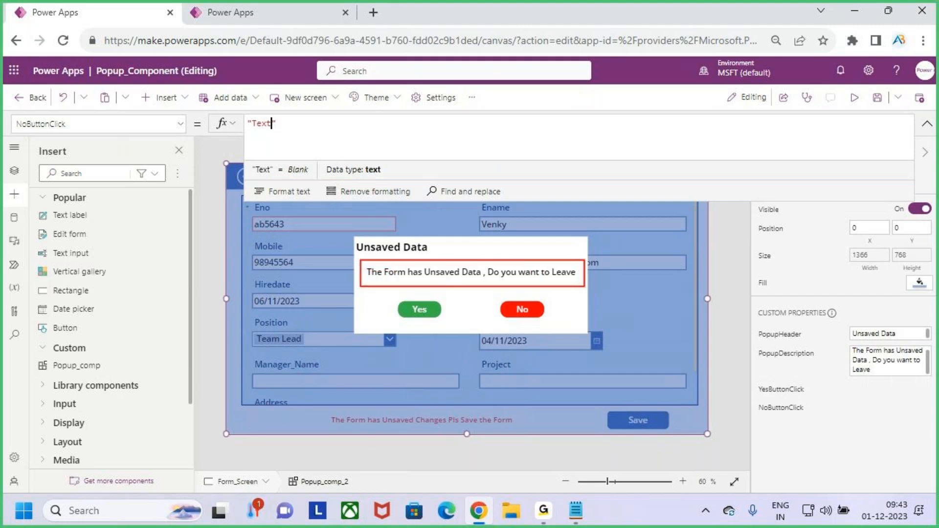
pyautogui.moveTo(524, 301); pyautogui.dragTo(533, 289)
pyautogui.press('Escape')
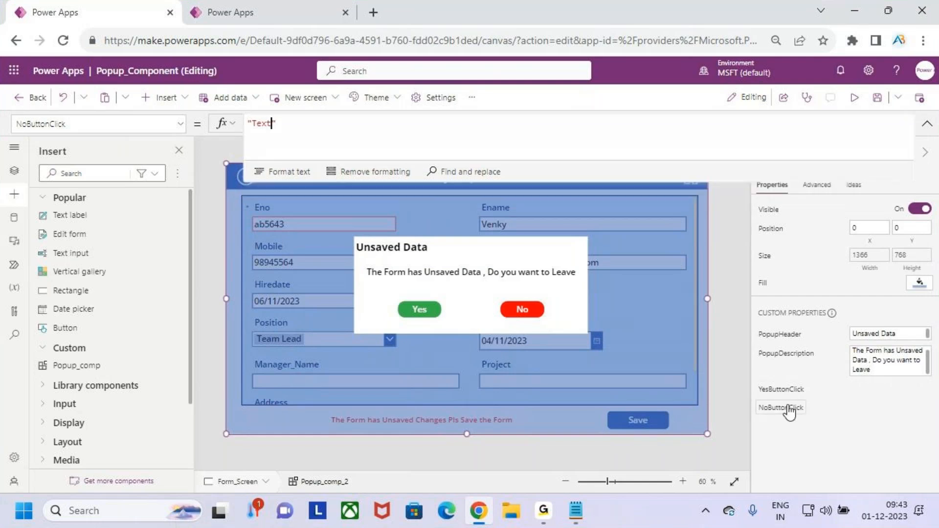
# - Replace the popup's NoButtonClick formula with Set(Showpopup,false)
pyautogui.moveTo(284, 125); pyautogui.dragTo(235, 130)
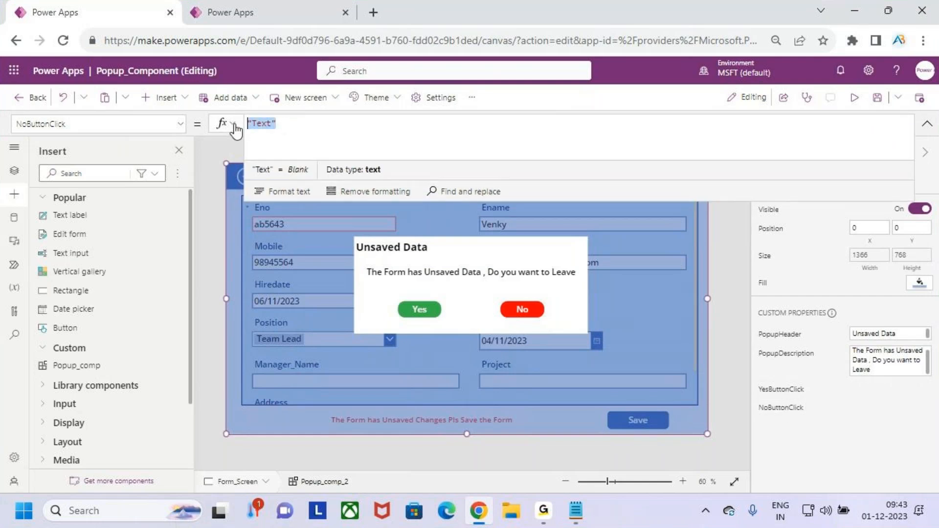
pyautogui.press('BackSpace')
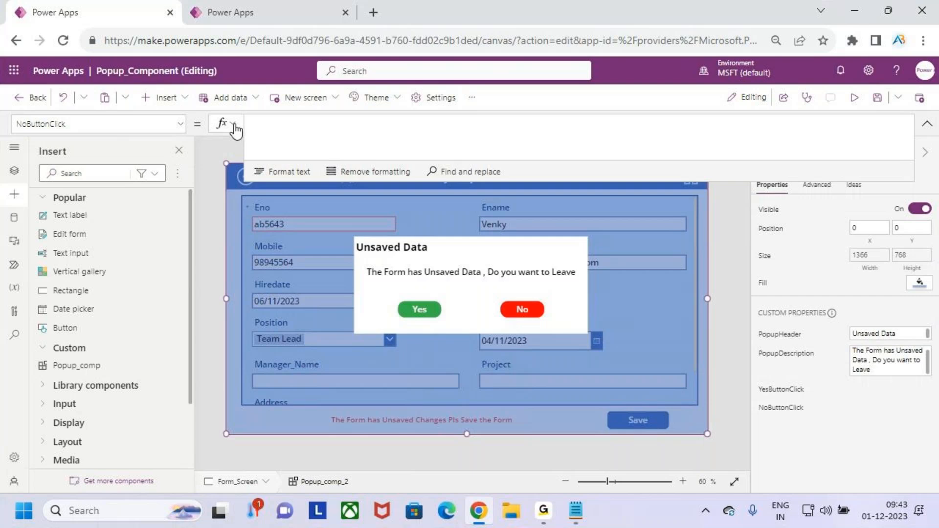
pyautogui.write('set')
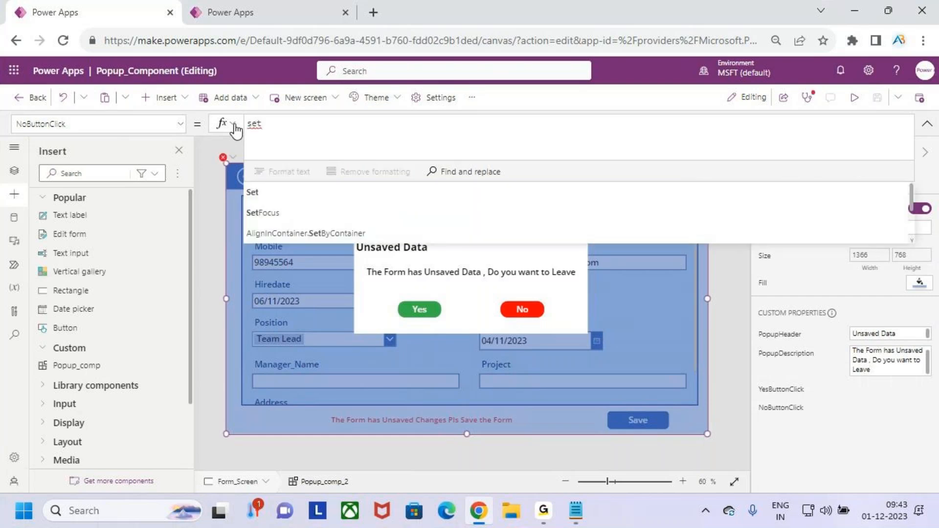
pyautogui.write('(show')
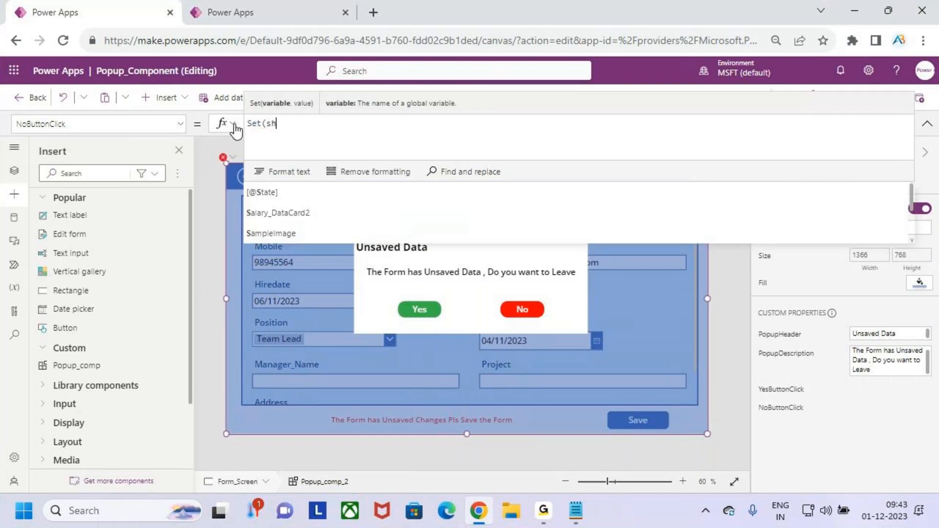
pyautogui.press('Down')
pyautogui.press('Down')
pyautogui.press('Tab')
pyautogui.write(',fal')
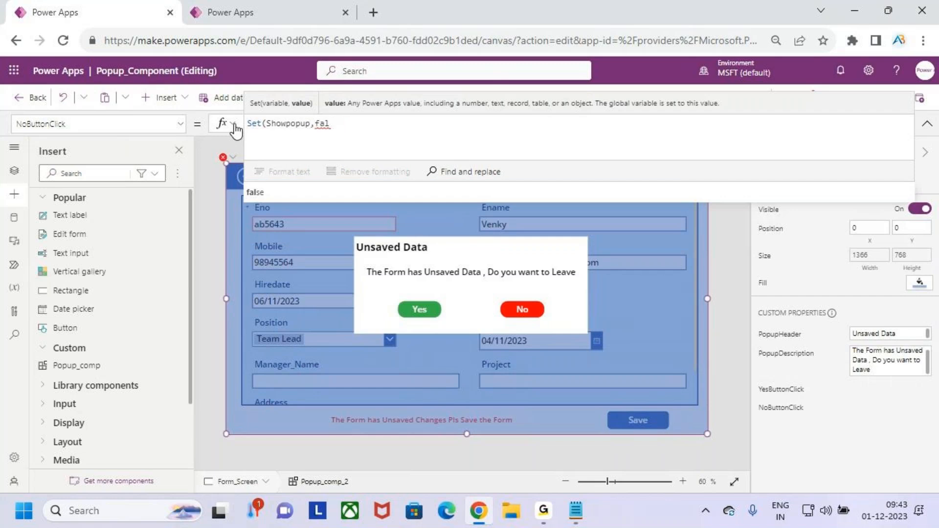
pyautogui.write('se)')
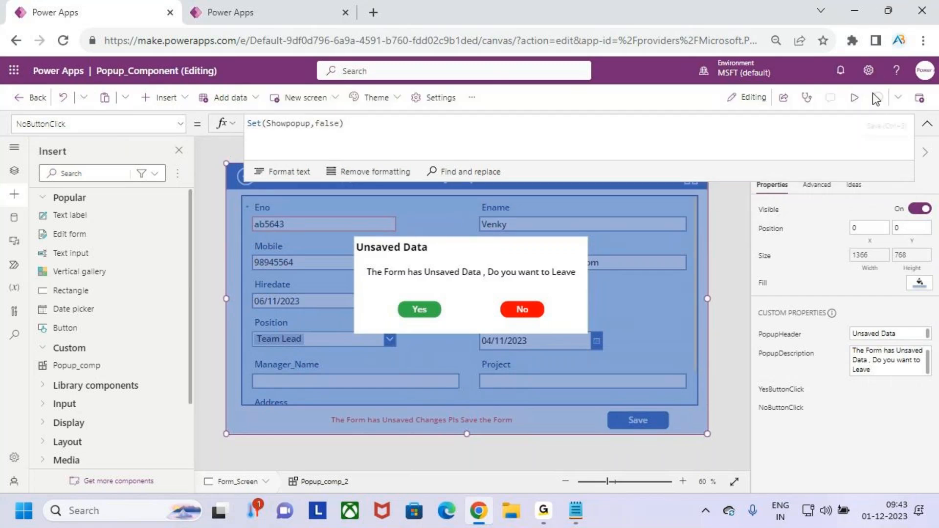
# - Preview Form_Screen with the unsaved-data popup briefly and return to the editor, dismissing the testing tip
pyautogui.click(852, 101)
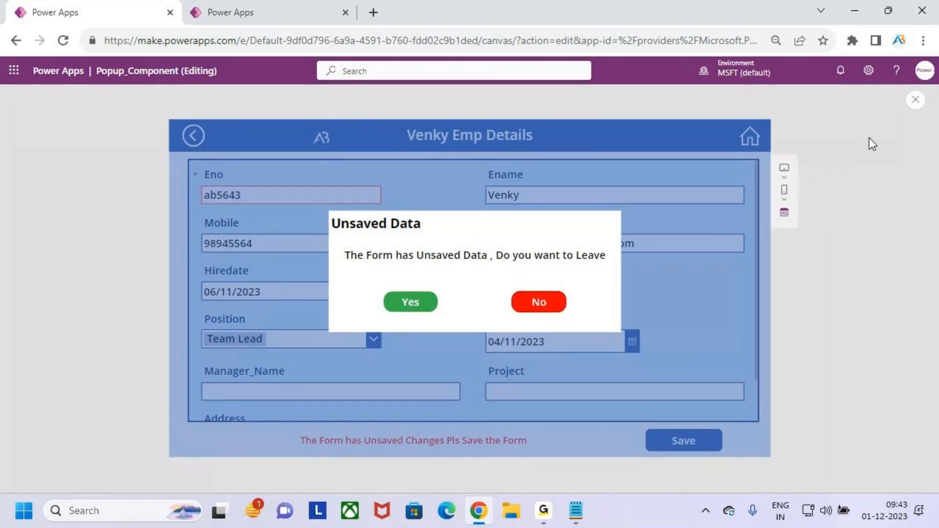
pyautogui.click(916, 101)
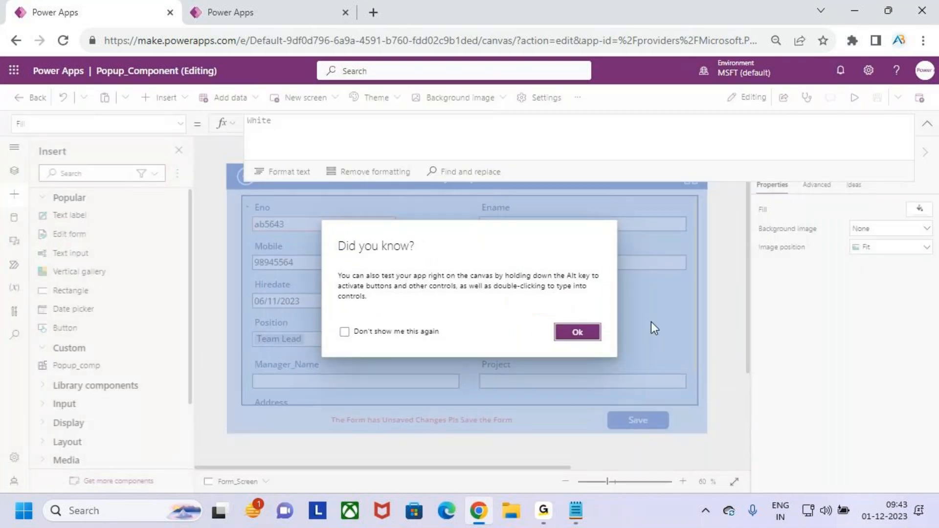
pyautogui.click(597, 331)
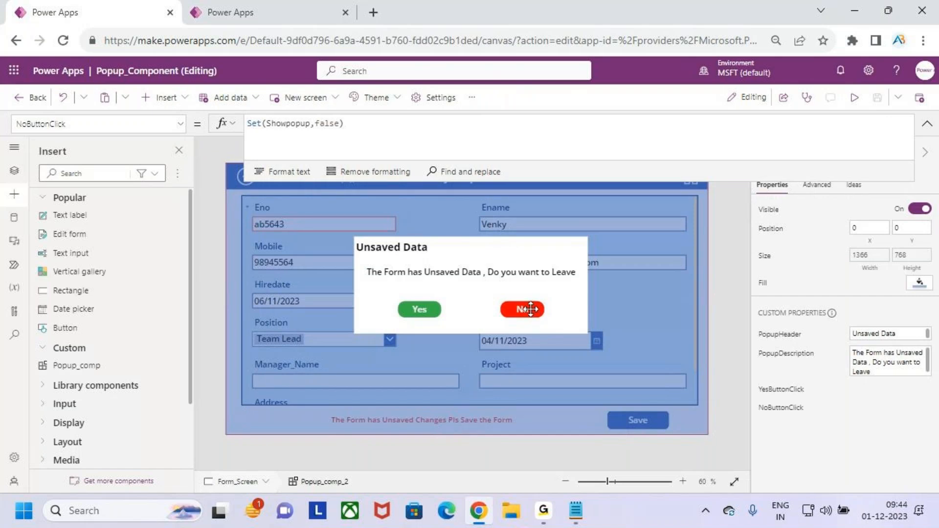
# - Review the popup's NoButtonClick and YesButtonClick formulas and the OnSelect formula of Form_Screen's back icon
pyautogui.click(778, 410)
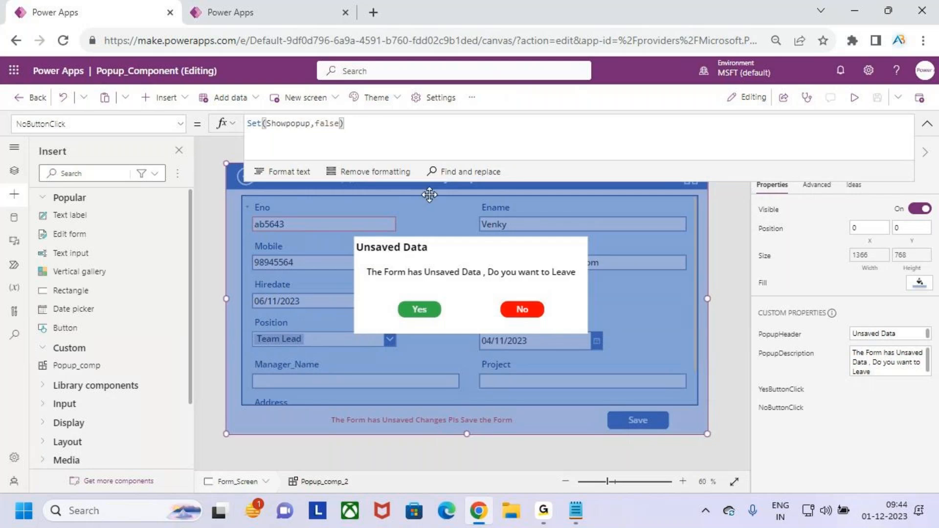
pyautogui.click(784, 412)
pyautogui.click(781, 390)
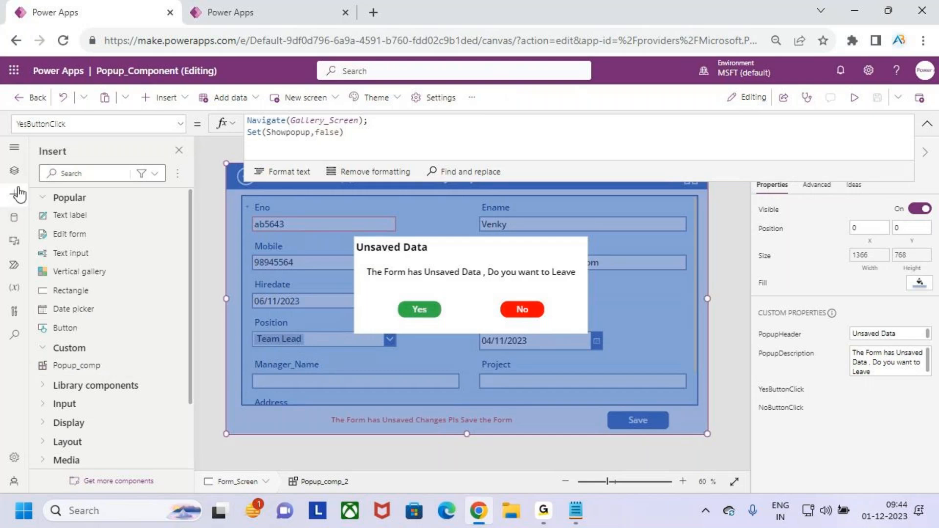
pyautogui.click(14, 172)
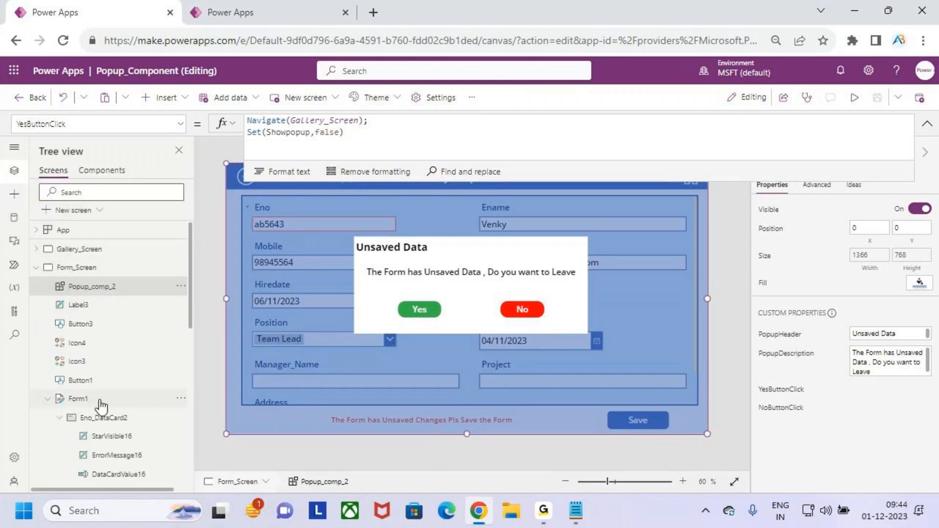
pyautogui.scroll(-1, 98, 406)
pyautogui.scroll(-2, 100, 407)
pyautogui.click(95, 287)
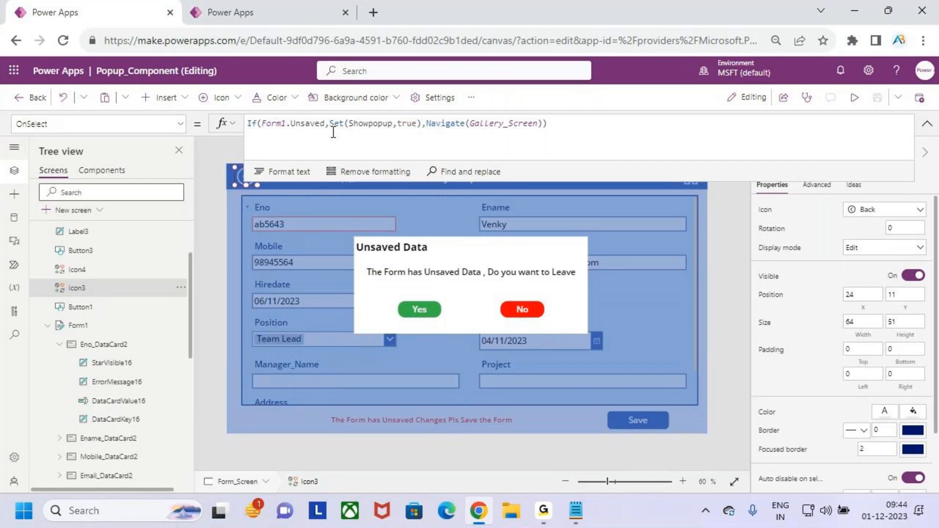
# - Test the popup's Yes action in preview, reopen the first employee's record from the gallery, and return to the editor
pyautogui.click(859, 103)
pyautogui.click(423, 312)
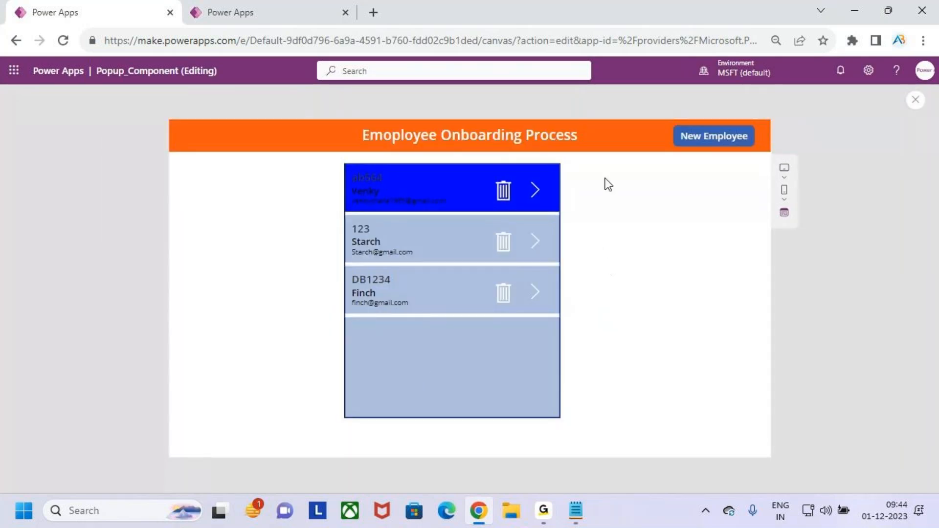
pyautogui.click(533, 191)
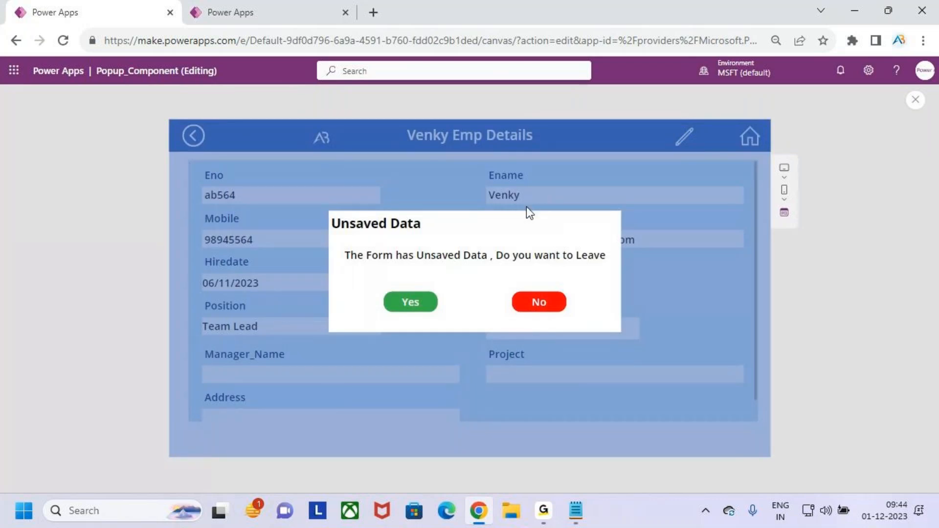
pyautogui.click(915, 99)
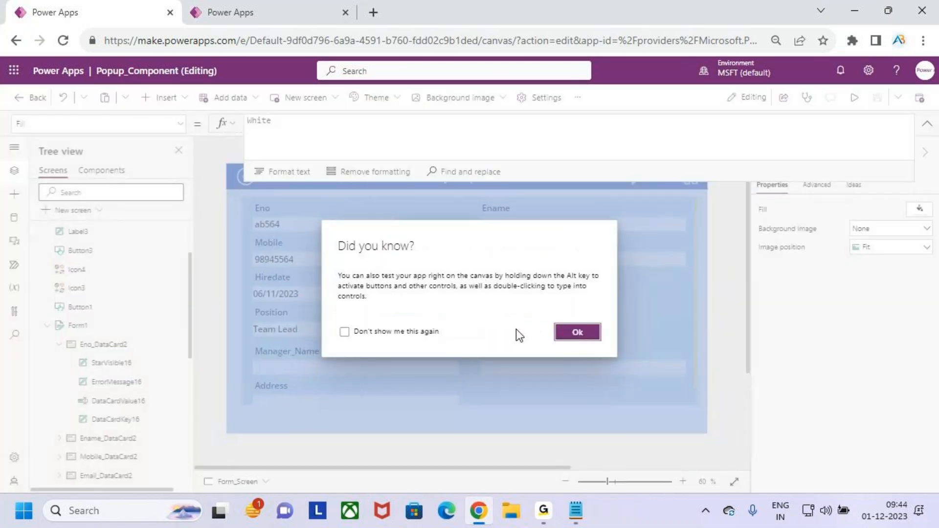
pyautogui.click(578, 334)
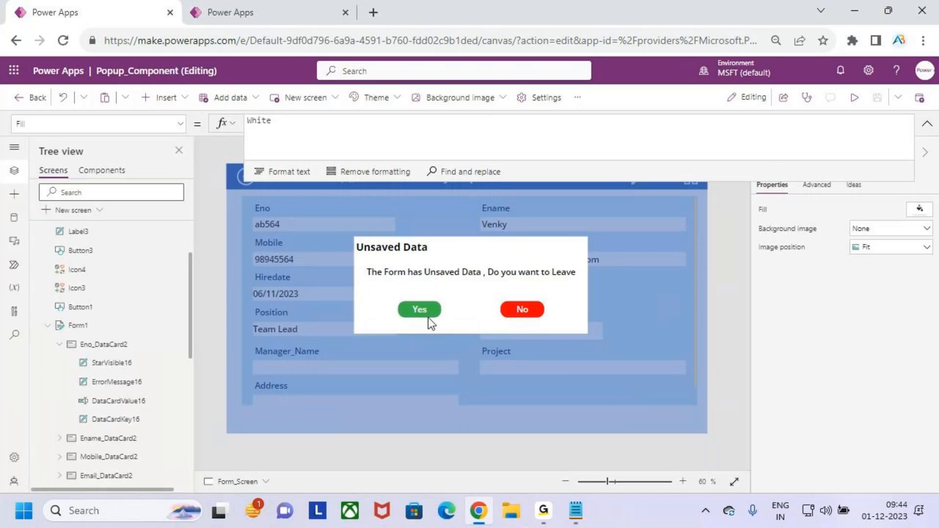
# - Set the Visible property of Popup_comp_2 on Form_Screen to the Showpopup variable and collapse the formula editor
pyautogui.click(509, 288)
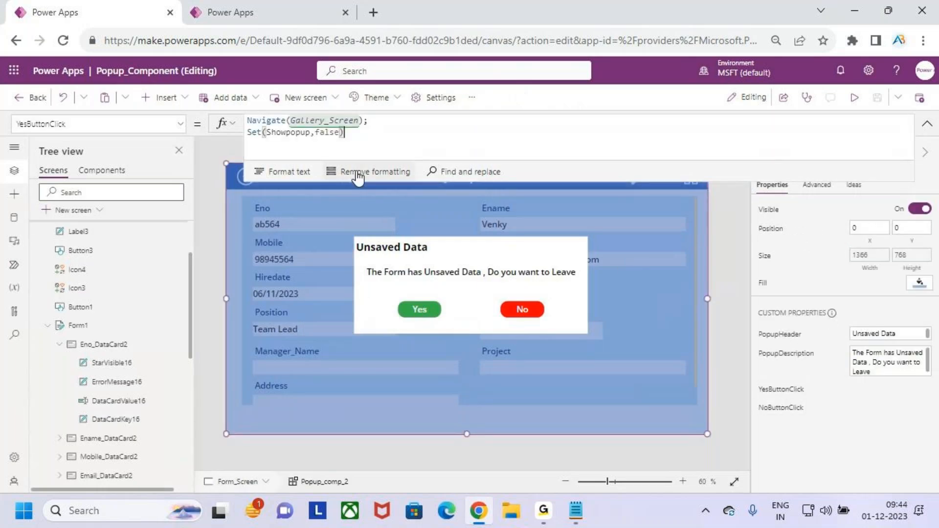
pyautogui.click(372, 139)
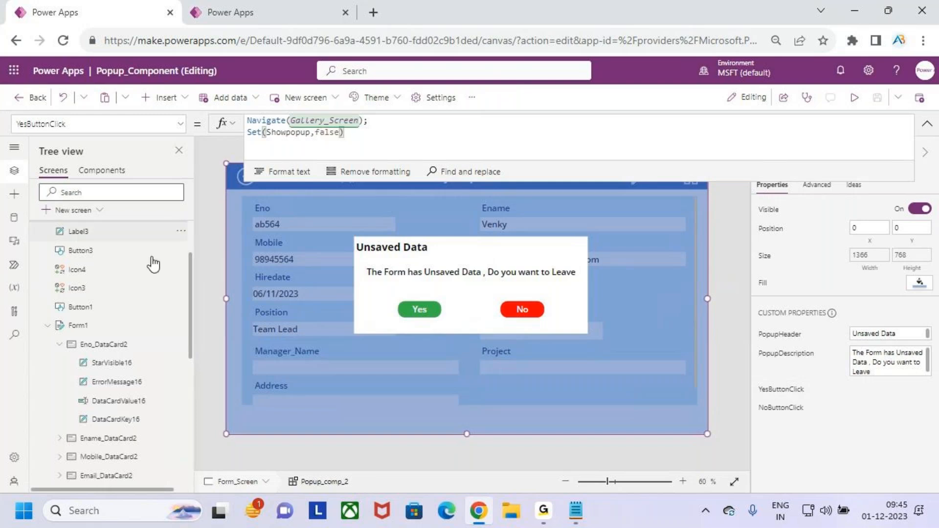
pyautogui.click(216, 158)
pyautogui.click(182, 126)
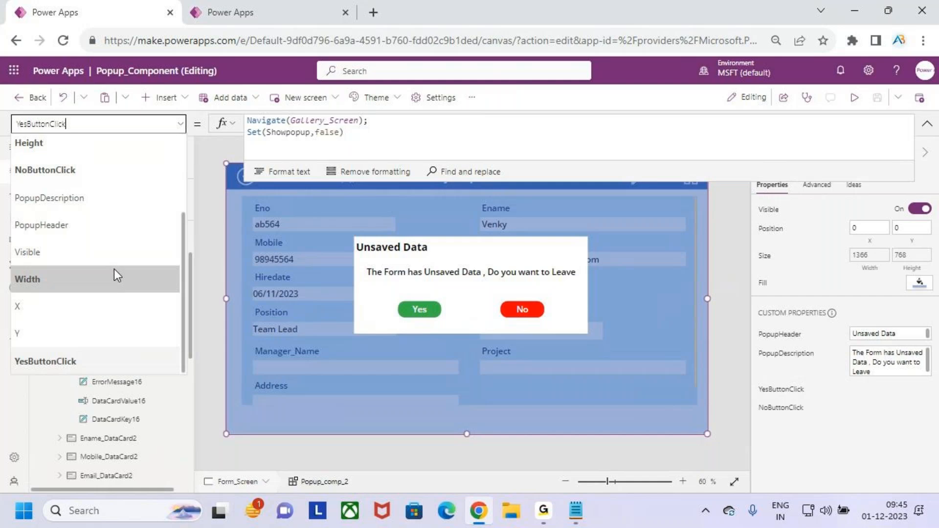
pyautogui.click(59, 252)
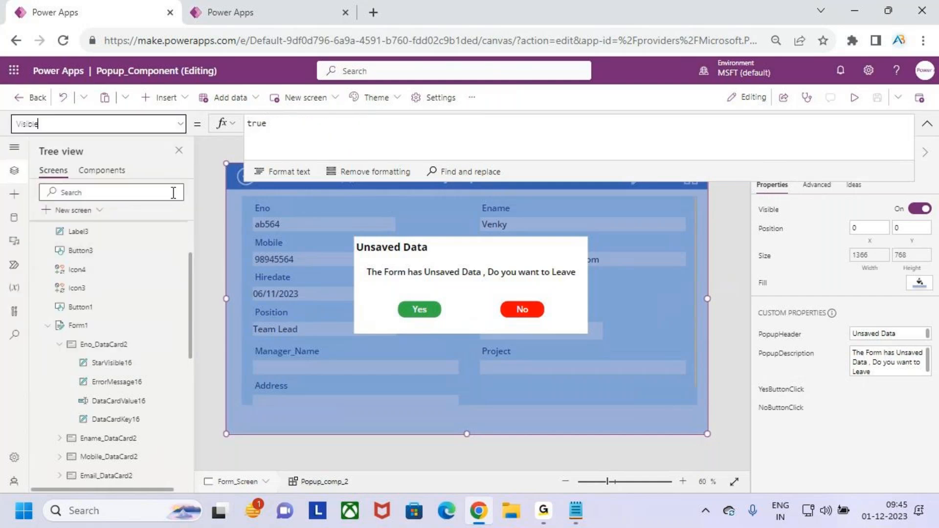
pyautogui.click(287, 128)
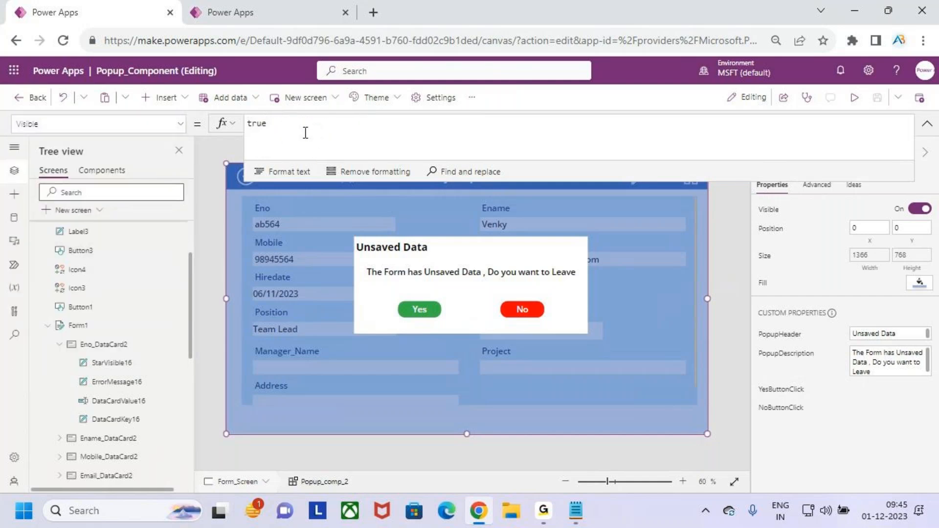
pyautogui.doubleClick(256, 123)
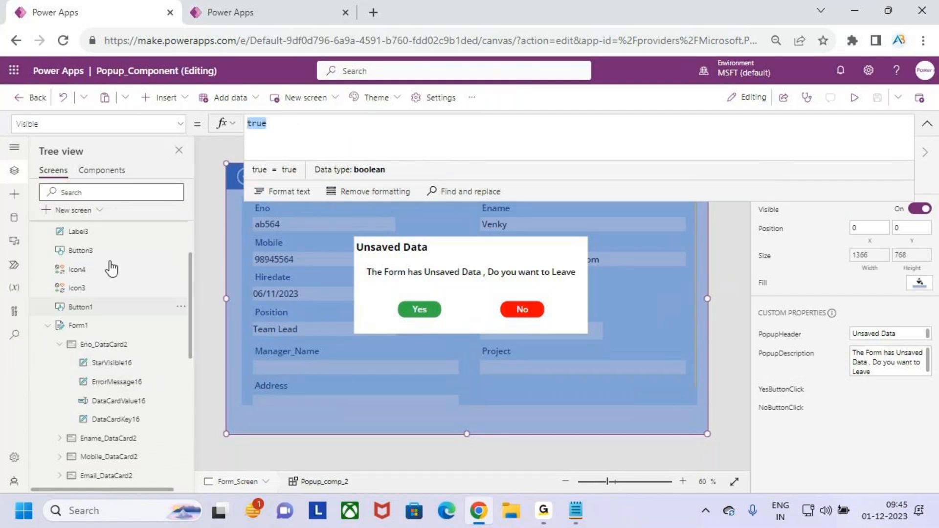
pyautogui.click(67, 124)
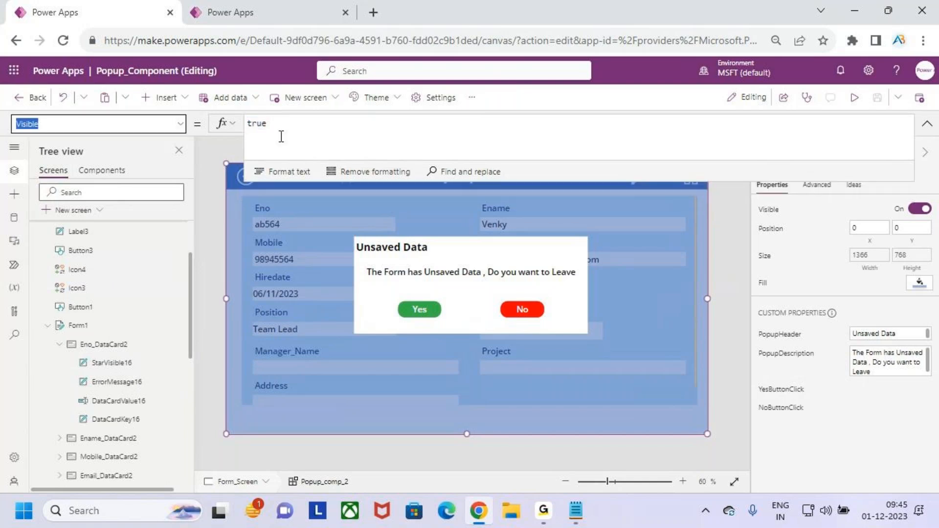
pyautogui.doubleClick(299, 134)
pyautogui.moveTo(299, 135); pyautogui.dragTo(241, 126)
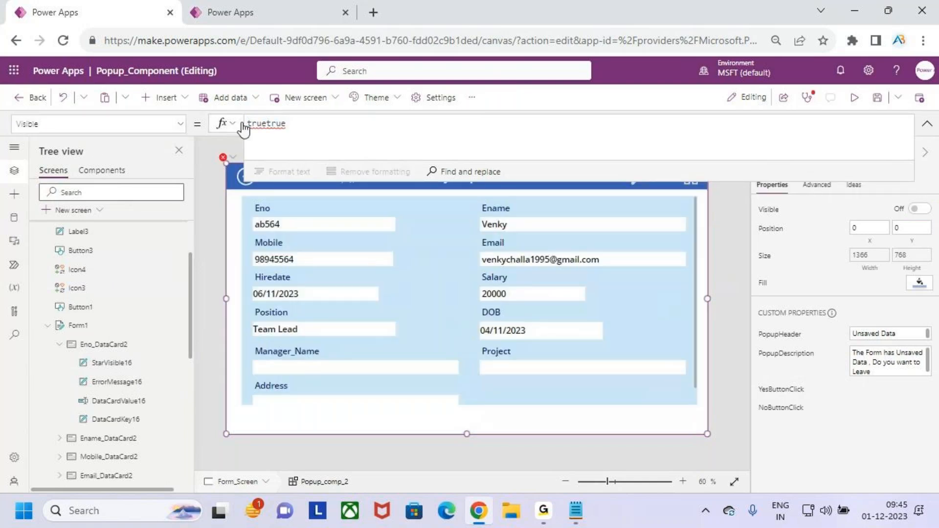
pyautogui.hotkey('ctrl', 'a')
pyautogui.press('BackSpace')
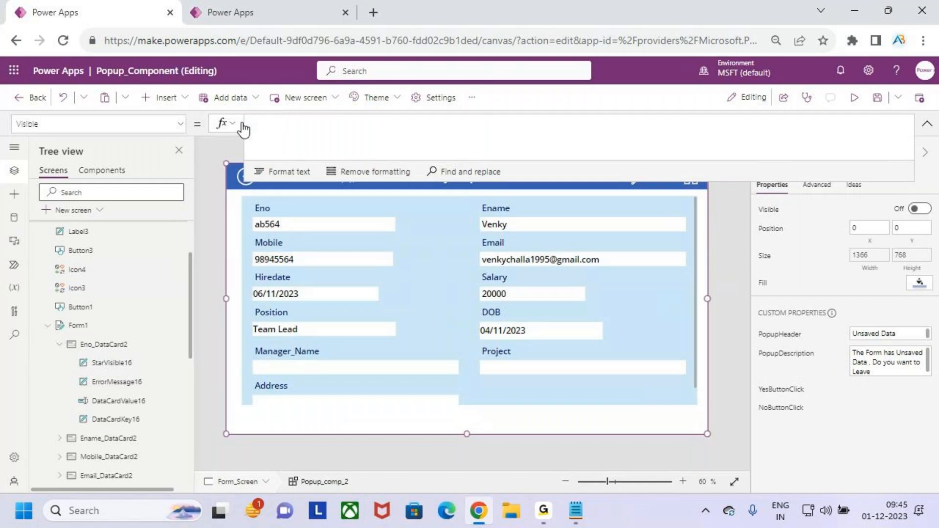
pyautogui.write('show')
pyautogui.press('Tab')
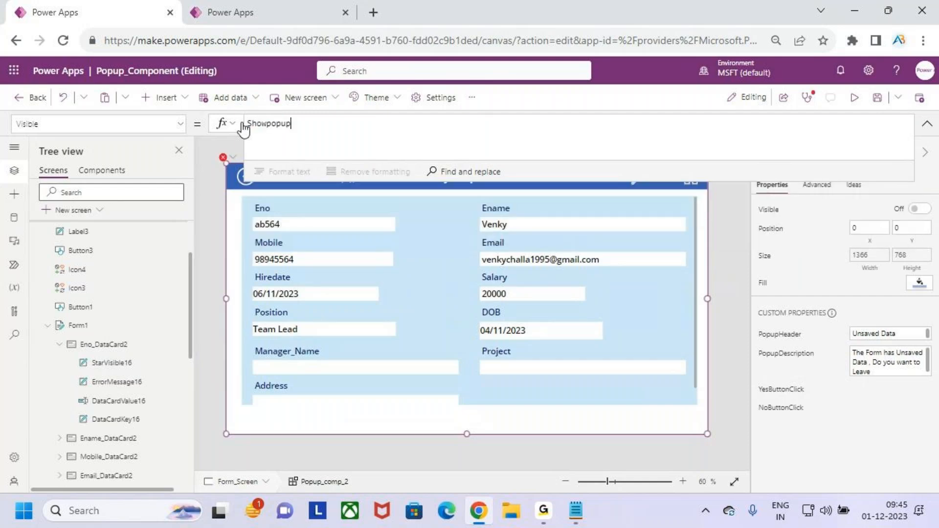
pyautogui.click(927, 126)
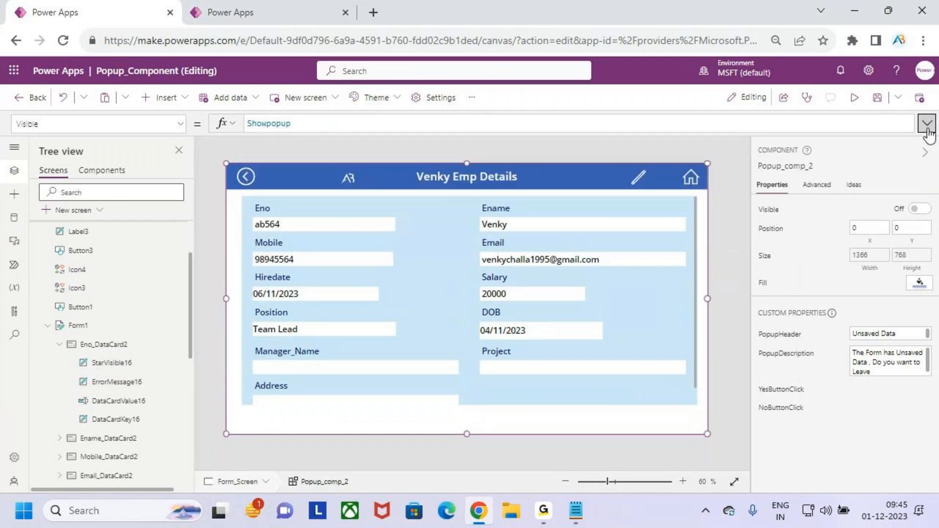
# - Preview the app and test leaving the unedited employee form through its back icon
pyautogui.click(855, 101)
pyautogui.moveTo(249, 171); pyautogui.dragTo(607, 356)
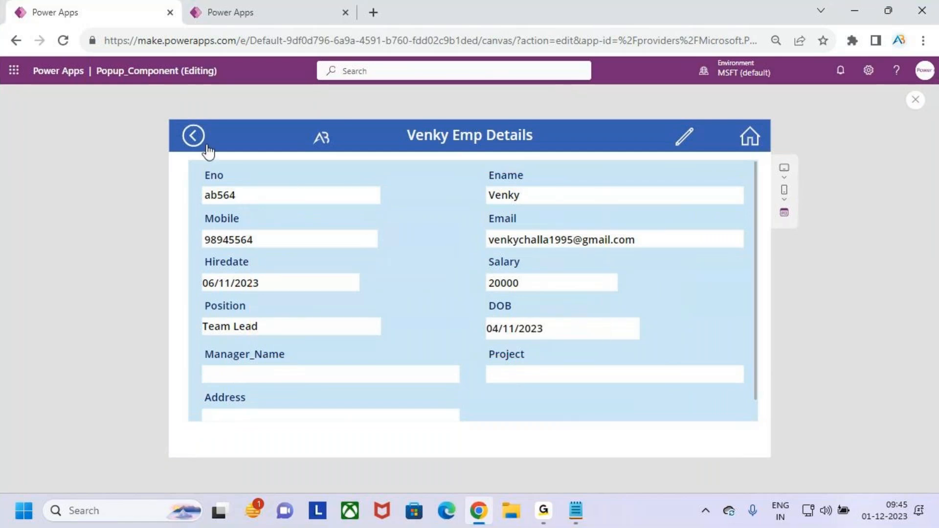
pyautogui.click(193, 137)
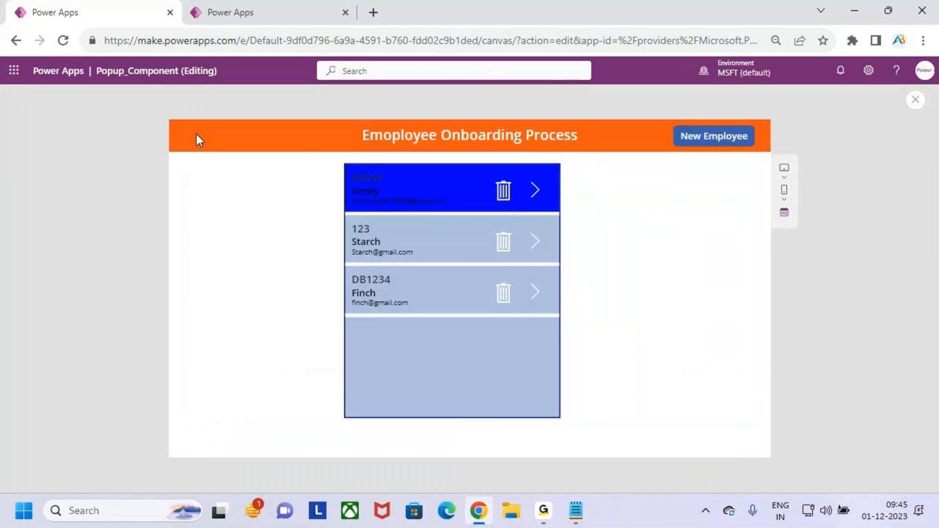
# - Open the first employee's record in edit mode and append 3 to its Eno value as a test change
pyautogui.click(532, 190)
pyautogui.click(687, 136)
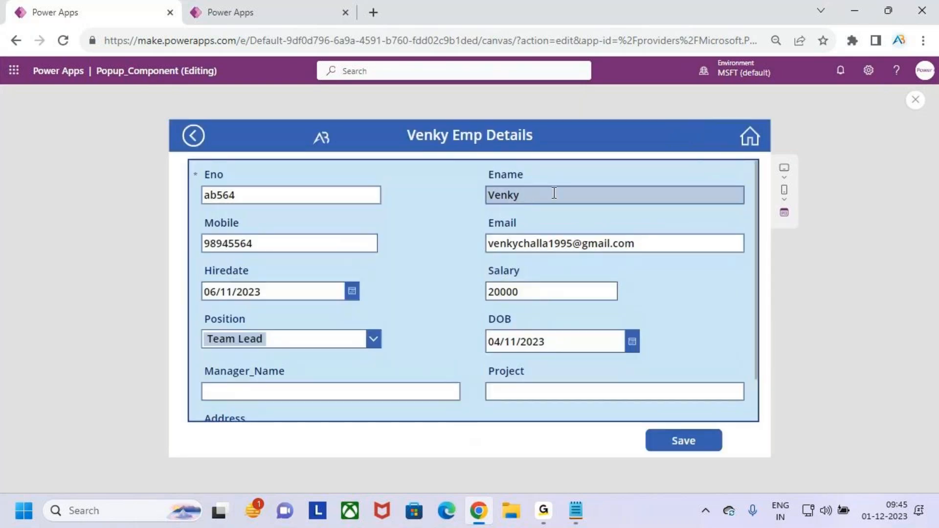
pyautogui.click(277, 196)
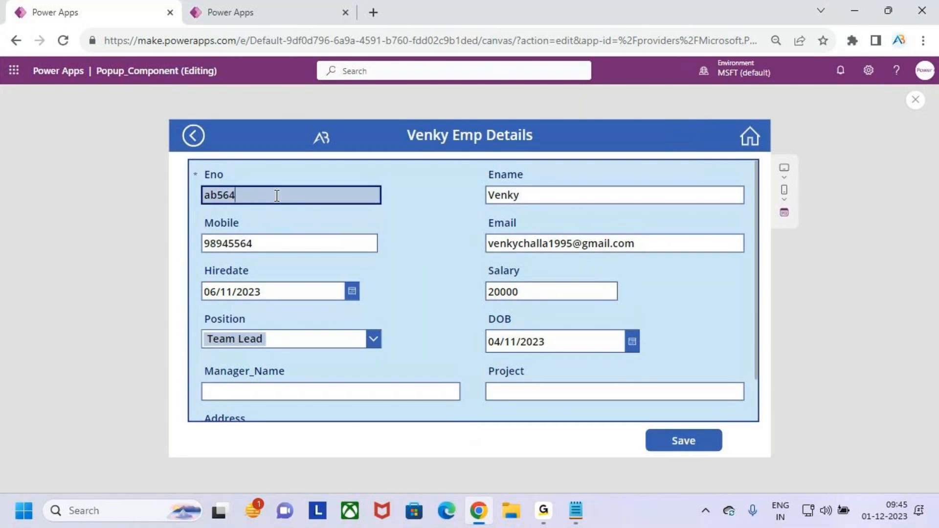
pyautogui.write('3')
pyautogui.click(347, 313)
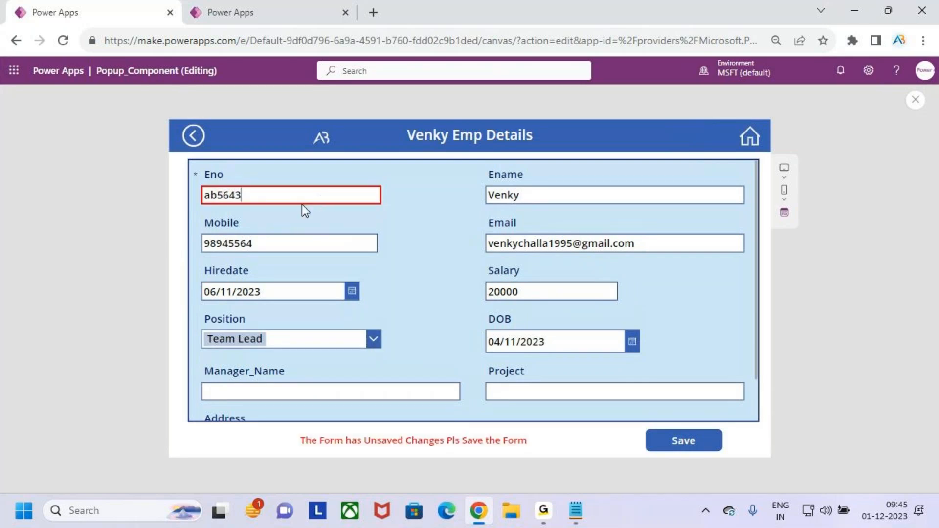
pyautogui.hotkey('ctrl', '2')
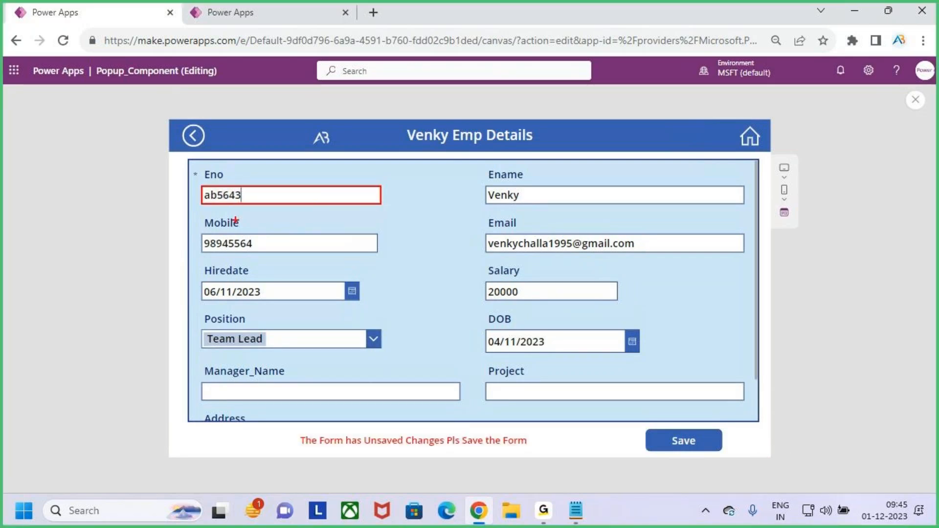
pyautogui.moveTo(654, 420); pyautogui.dragTo(701, 460)
pyautogui.moveTo(680, 434); pyautogui.dragTo(730, 385)
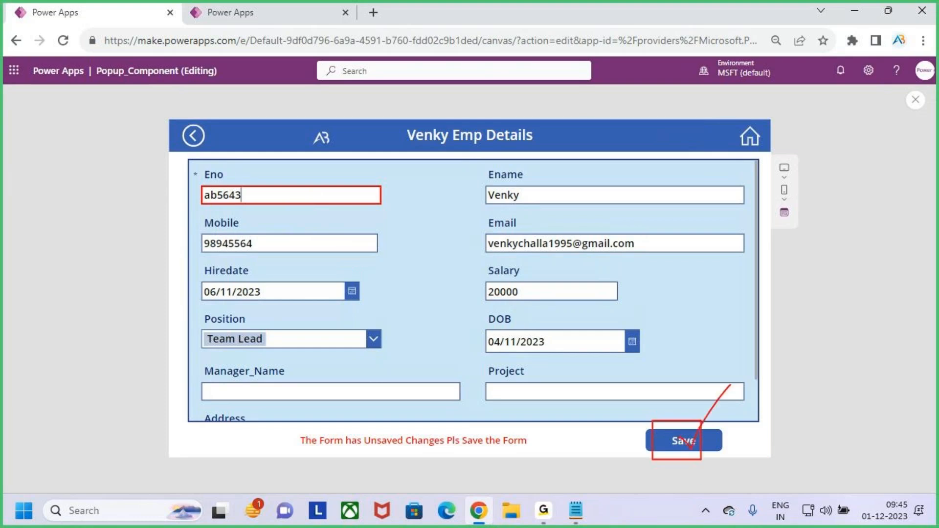
pyautogui.press('Escape')
# - Trigger the unsaved-data popup with the form's back icon and test leaving the form with Yes
pyautogui.click(193, 136)
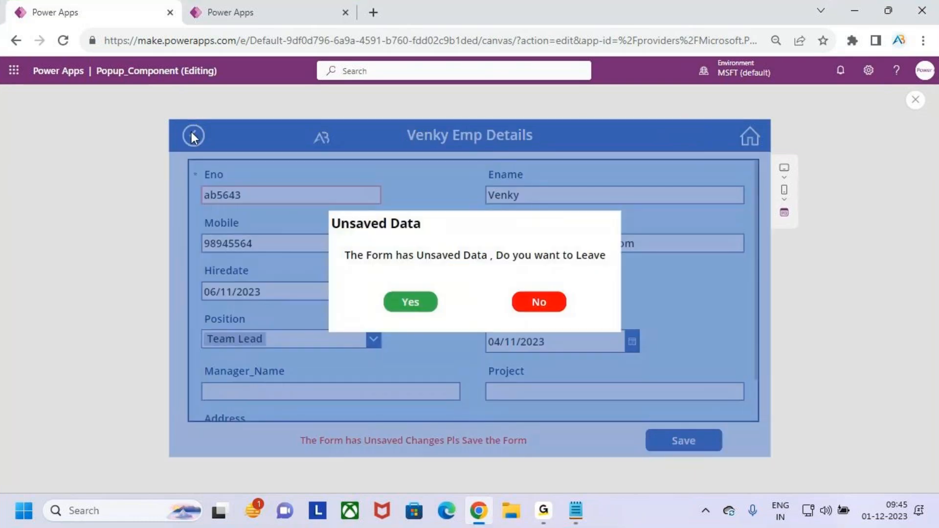
pyautogui.hotkey('ctrl', '2')
pyautogui.moveTo(342, 234); pyautogui.dragTo(431, 224)
pyautogui.moveTo(337, 244)
pyautogui.mouseDown()
pyautogui.moveTo(451, 266)
pyautogui.moveTo(608, 266)
pyautogui.mouseUp()
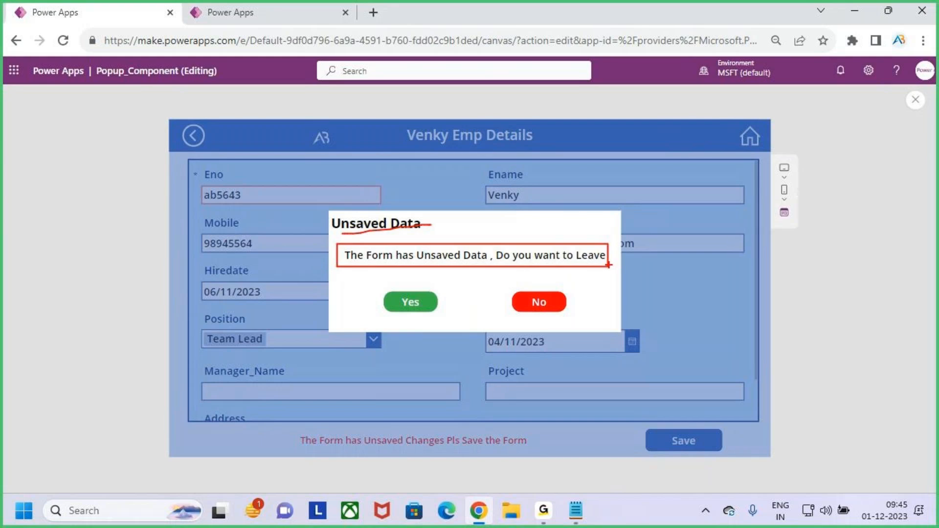
pyautogui.click(419, 307)
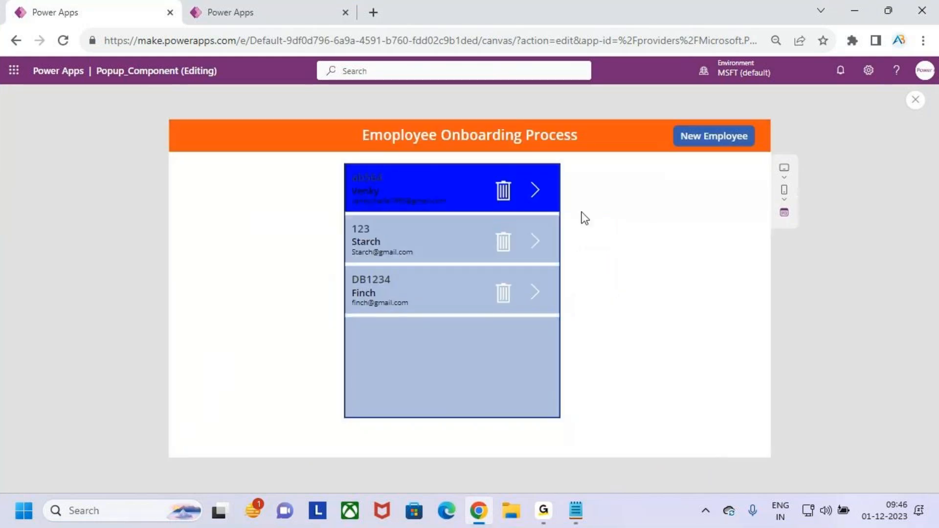
# - Reopen the first employee's record in edit mode, append 3 to its Eno value, and try leaving through the back icon
pyautogui.click(535, 193)
pyautogui.click(692, 139)
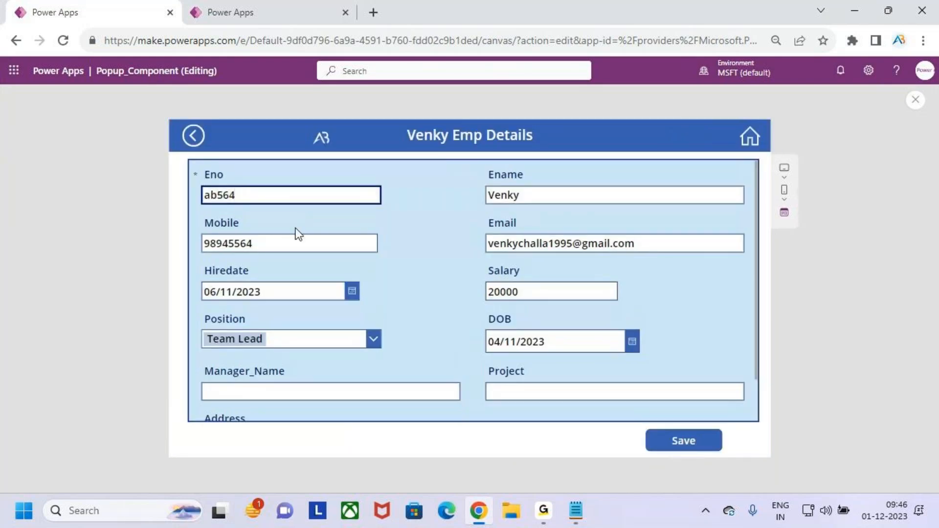
pyautogui.write('3')
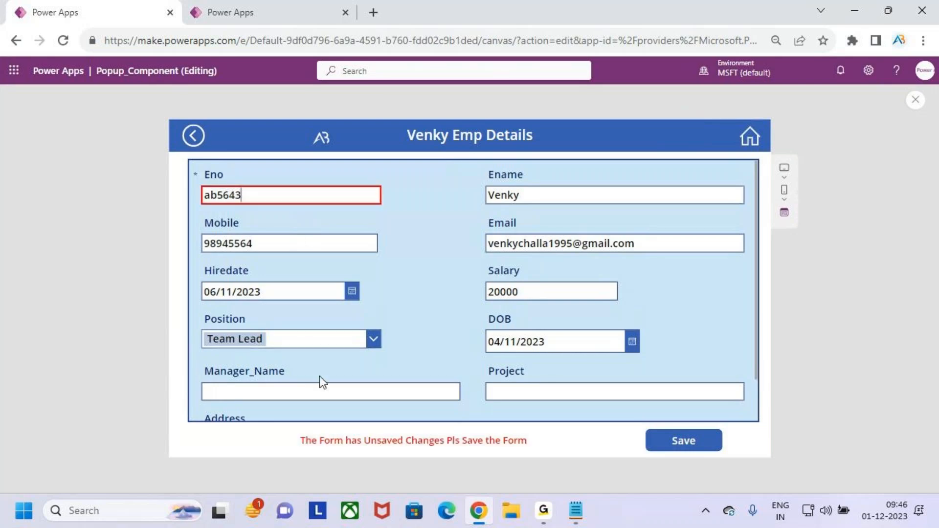
pyautogui.click(194, 137)
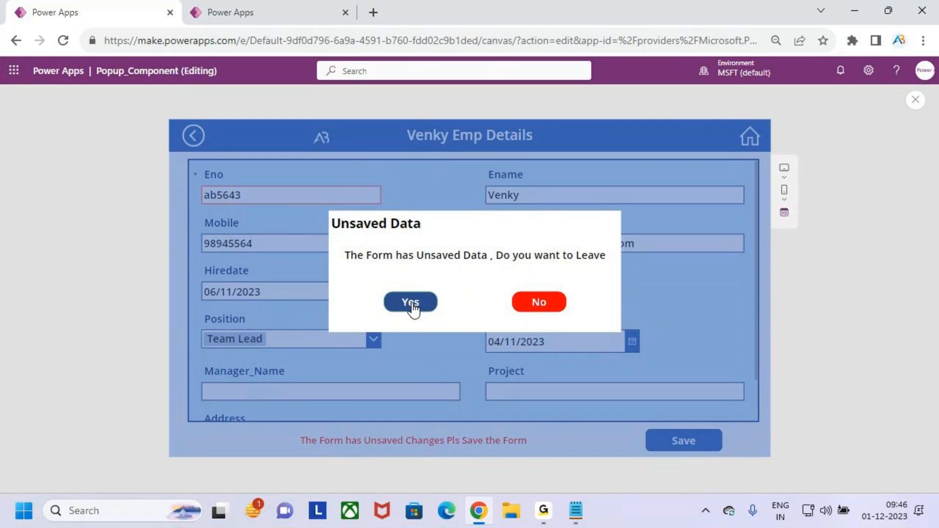
# - Stay on the form by answering No to the unsaved-data popup, save the edited record, and return to the employee gallery
pyautogui.click(545, 304)
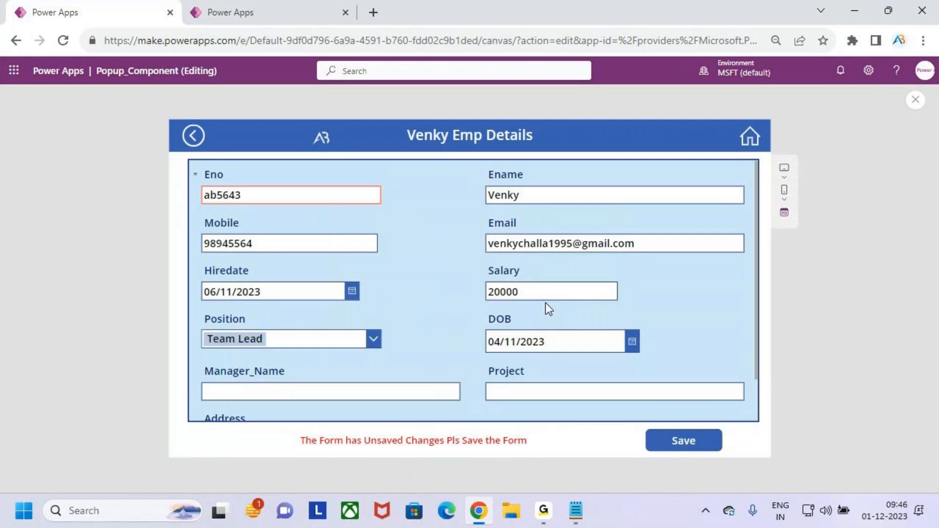
pyautogui.click(697, 444)
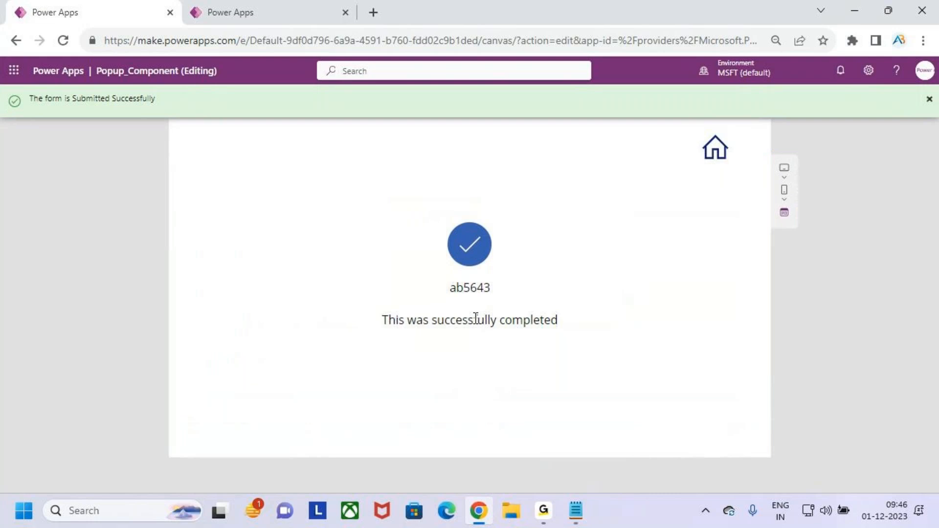
pyautogui.click(716, 150)
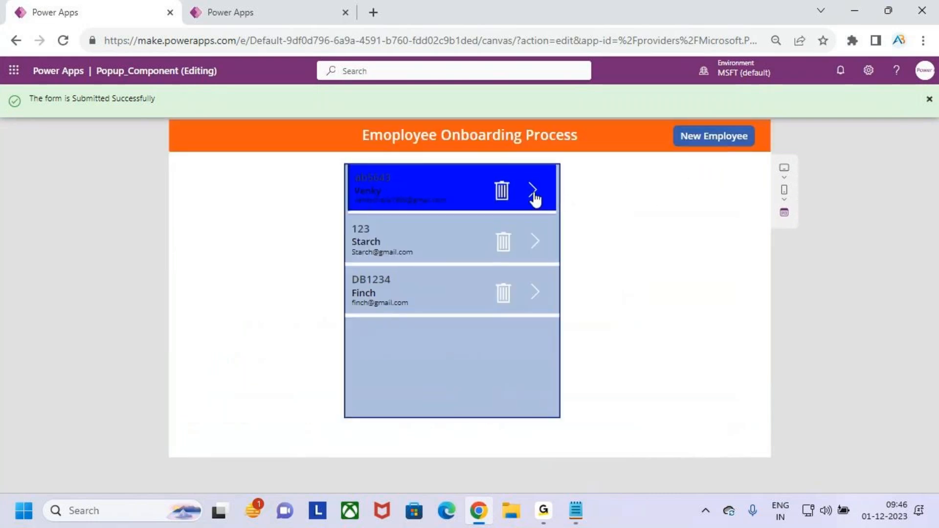
# - Reopen the first employee's record in edit mode and delete the last letter of its Ename value as a test change
pyautogui.click(532, 191)
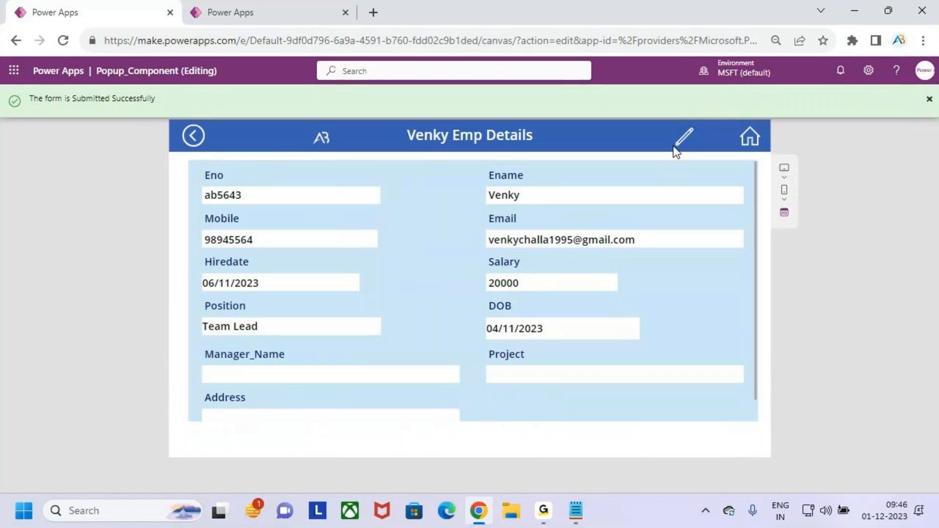
pyautogui.click(684, 137)
pyautogui.click(566, 193)
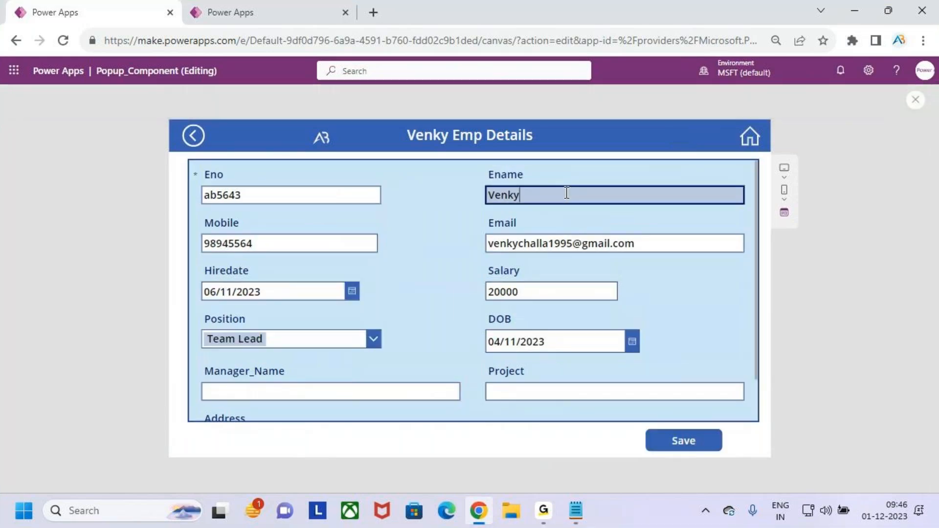
pyautogui.press('BackSpace')
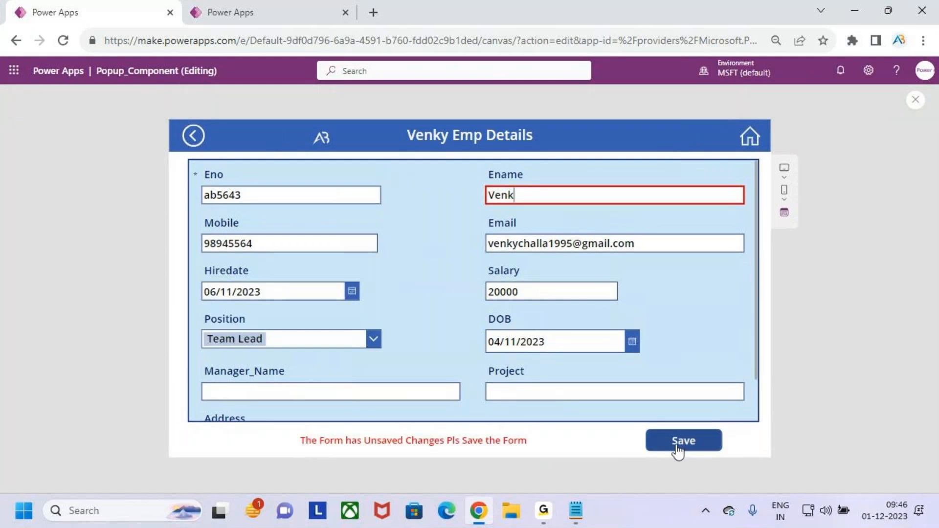
# - Trigger the unsaved-data popup with the back icon, answer No, save the record, and return to the gallery
pyautogui.click(191, 138)
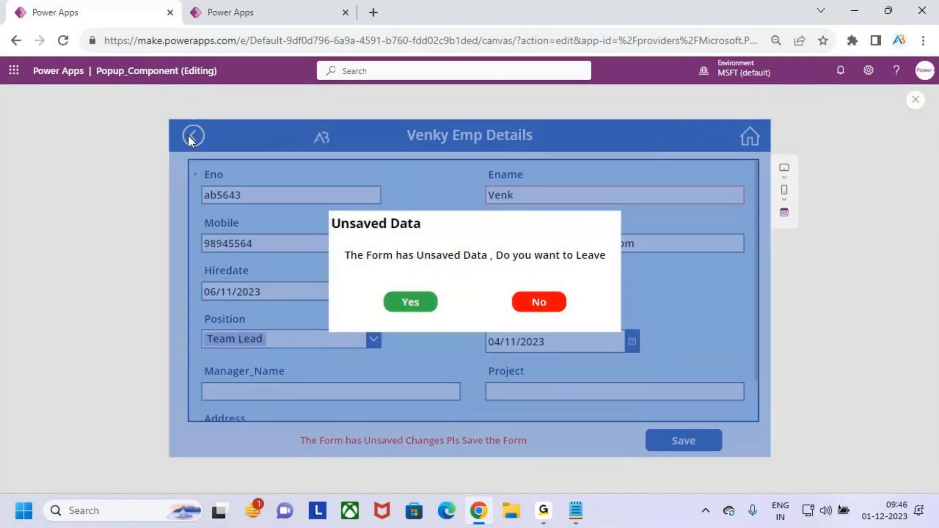
pyautogui.click(521, 310)
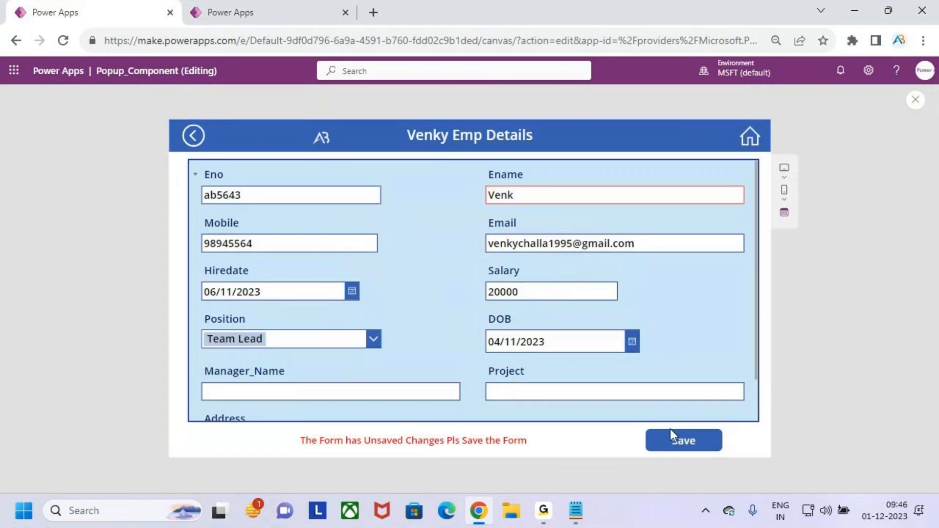
pyautogui.click(694, 448)
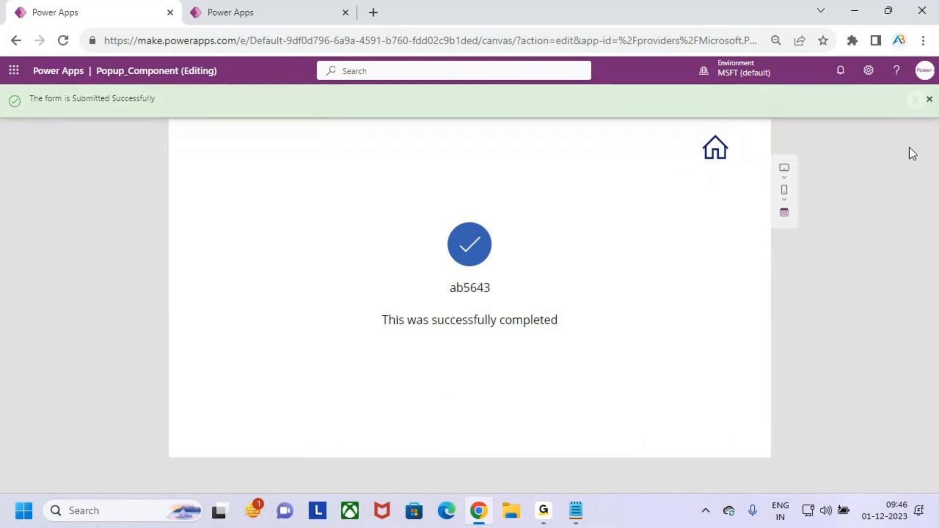
pyautogui.click(722, 150)
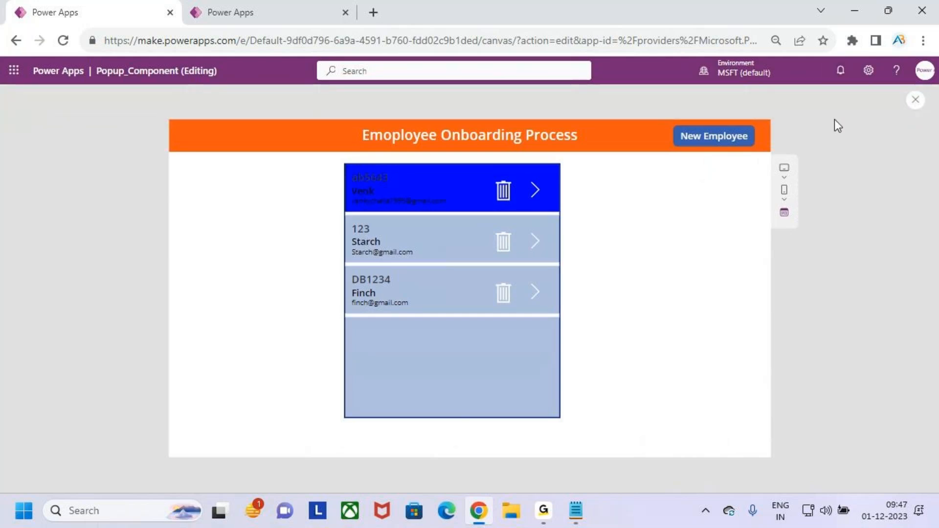
# - Close the preview of Popup_Component and switch to the Gallery app open in the other browser tab
pyautogui.press('Escape')
pyautogui.click(576, 330)
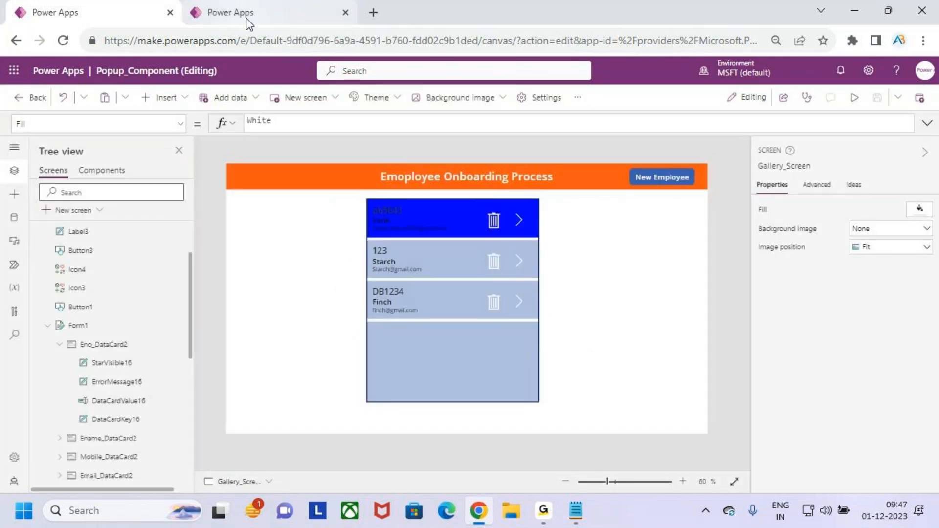
pyautogui.hotkey('ctrl', '2')
pyautogui.moveTo(249, 13); pyautogui.dragTo(247, 65)
pyautogui.press('Escape')
pyautogui.click(264, 7)
pyautogui.hotkey('ctrl', '2')
pyautogui.moveTo(82, 51); pyautogui.dragTo(158, 89)
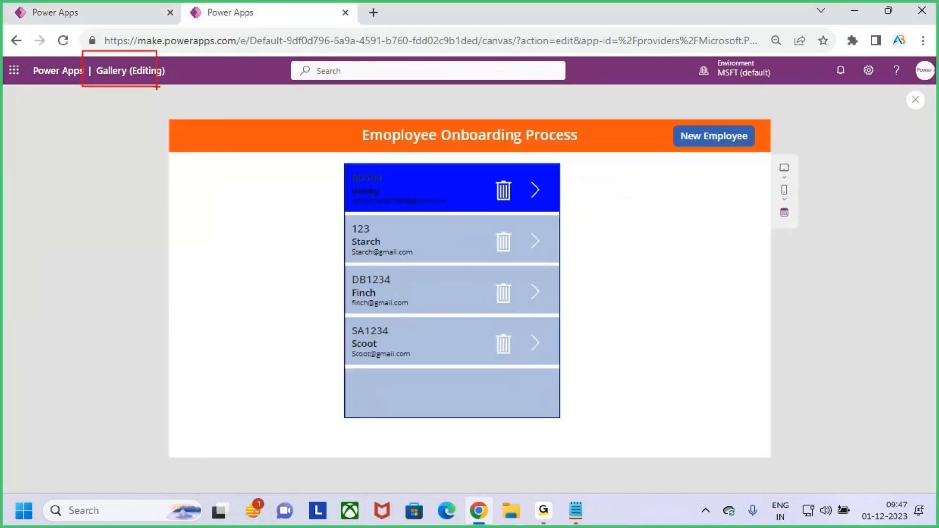
pyautogui.press('Escape')
# - Close the Gallery app's preview and examine Group2, the delete popup's controls on Gallery_Screen
pyautogui.click(915, 100)
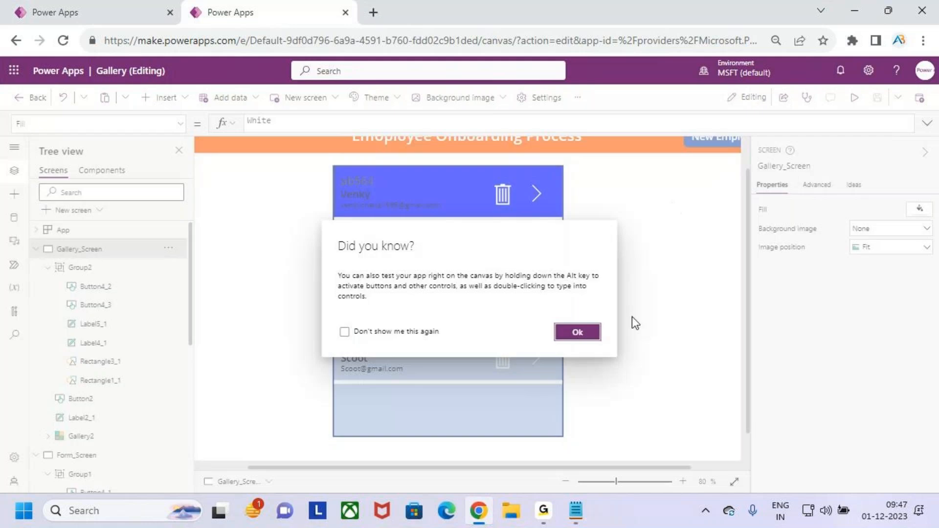
pyautogui.click(577, 332)
pyautogui.click(97, 268)
pyautogui.hotkey('ctrl', '2')
pyautogui.moveTo(489, 177); pyautogui.dragTo(521, 213)
pyautogui.moveTo(64, 262); pyautogui.dragTo(133, 217)
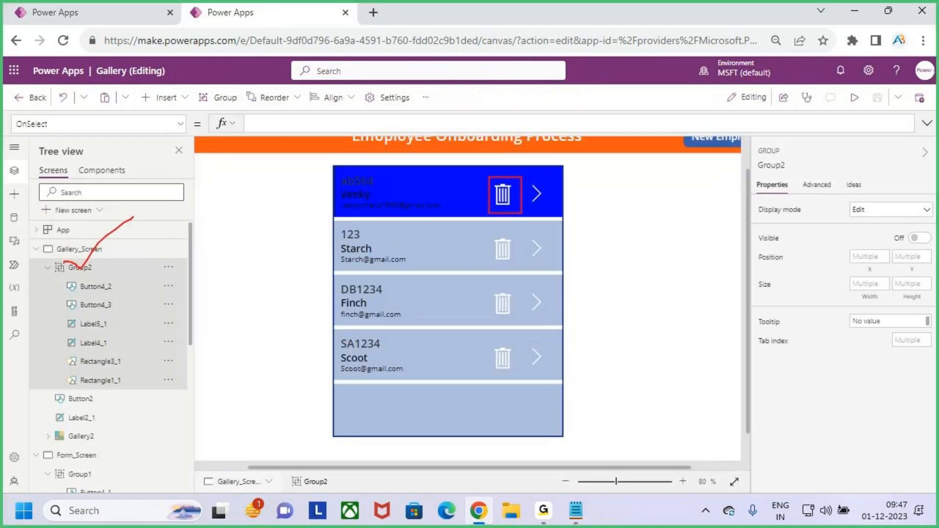
pyautogui.press('Escape')
# - Open Form_Screen in the Gallery app and examine the popup controls grouped in Group1
pyautogui.scroll(-5, 64, 279)
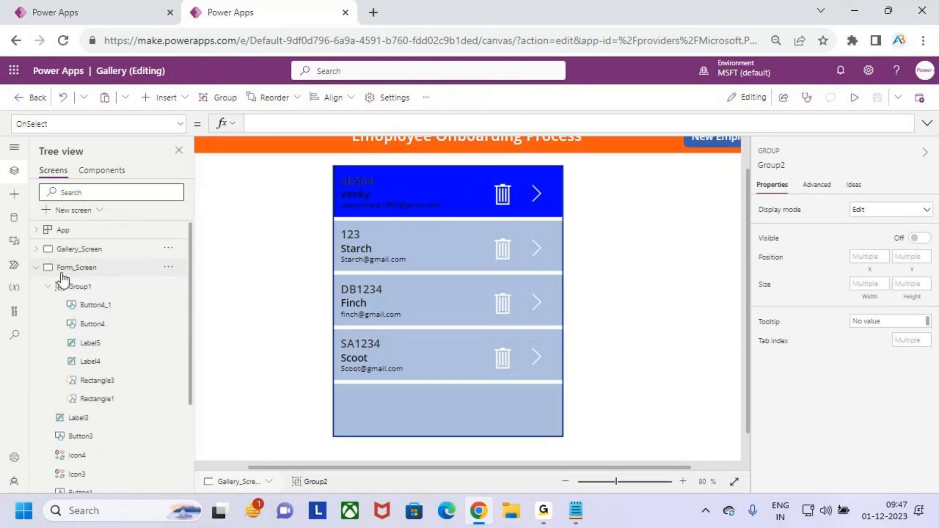
pyautogui.scroll(1, 88, 293)
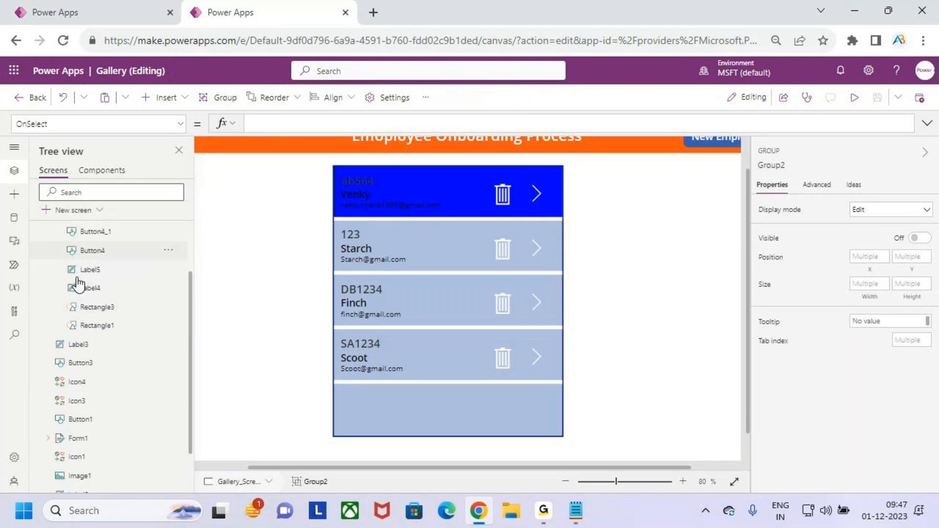
pyautogui.scroll(4, 84, 288)
pyautogui.click(36, 268)
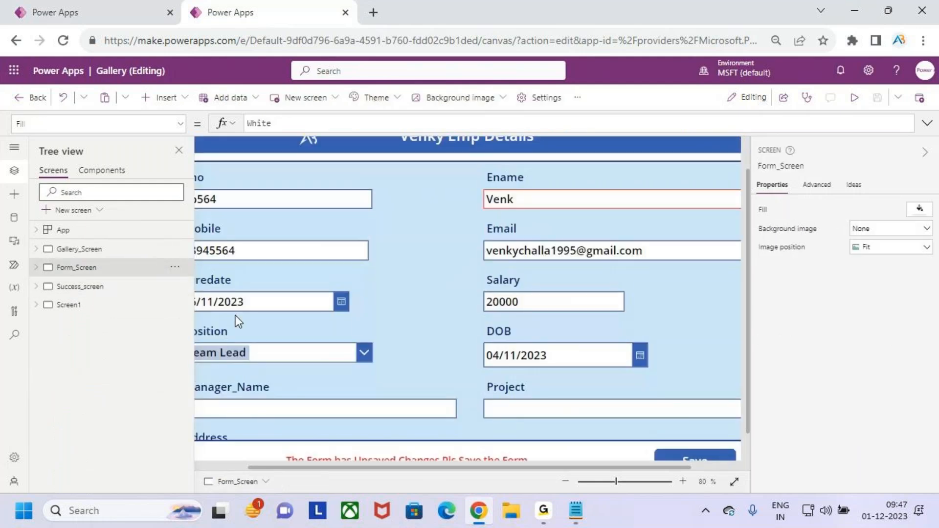
pyautogui.click(37, 268)
pyautogui.click(108, 289)
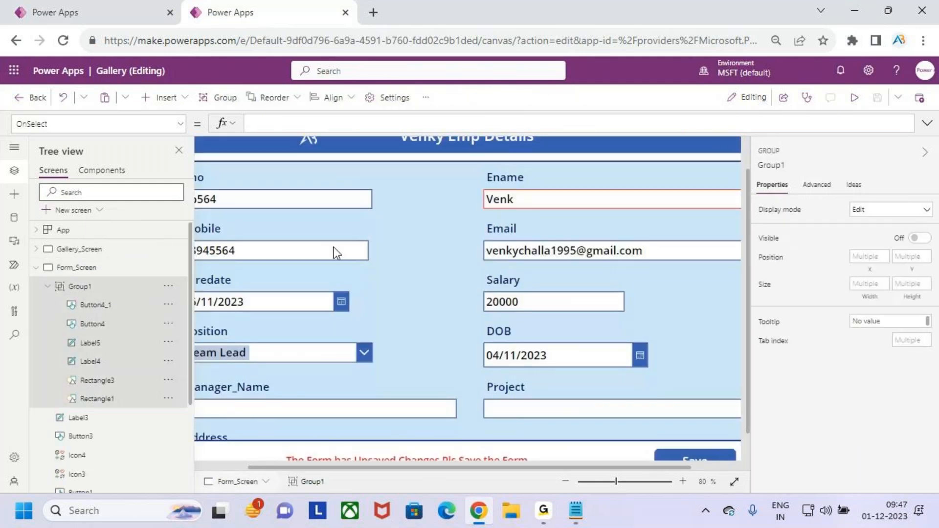
pyautogui.moveTo(445, 468); pyautogui.dragTo(392, 468)
pyautogui.scroll(1, 228, 149)
# - Select Form_Screen's back icon and examine its OnSelect formula that sets the popup variable
pyautogui.click(237, 174)
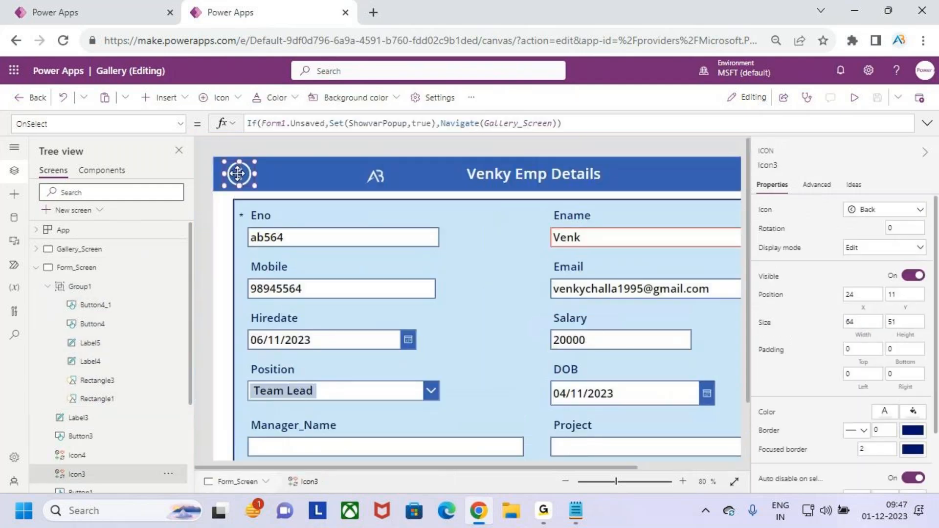
pyautogui.hotkey('ctrl', '2')
pyautogui.moveTo(570, 87)
pyautogui.mouseDown()
pyautogui.moveTo(571, 130)
pyautogui.moveTo(592, 95)
pyautogui.moveTo(534, 123)
pyautogui.moveTo(613, 77)
pyautogui.mouseUp()
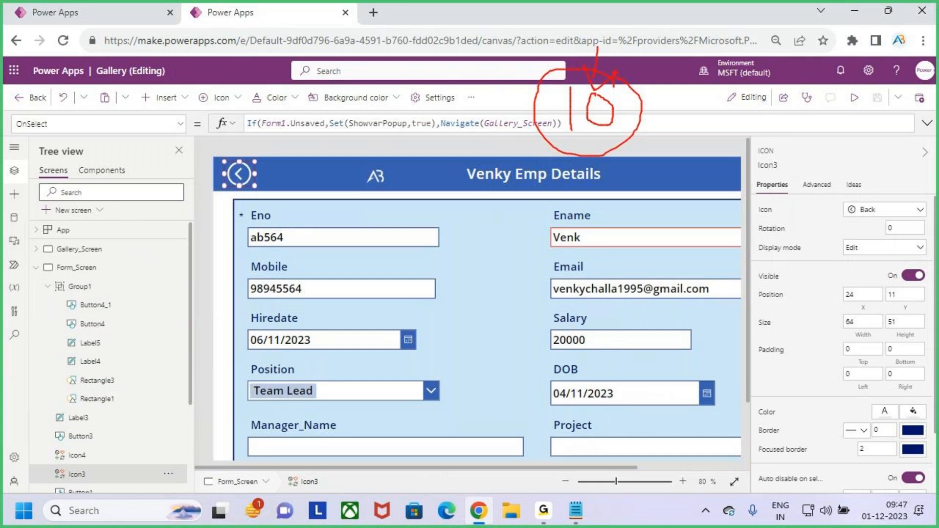
pyautogui.moveTo(631, 123)
pyautogui.mouseDown()
pyautogui.moveTo(687, 118)
pyautogui.moveTo(663, 146)
pyautogui.mouseUp()
pyautogui.moveTo(740, 98)
pyautogui.mouseDown()
pyautogui.moveTo(727, 114)
pyautogui.moveTo(731, 149)
pyautogui.moveTo(783, 95)
pyautogui.mouseUp()
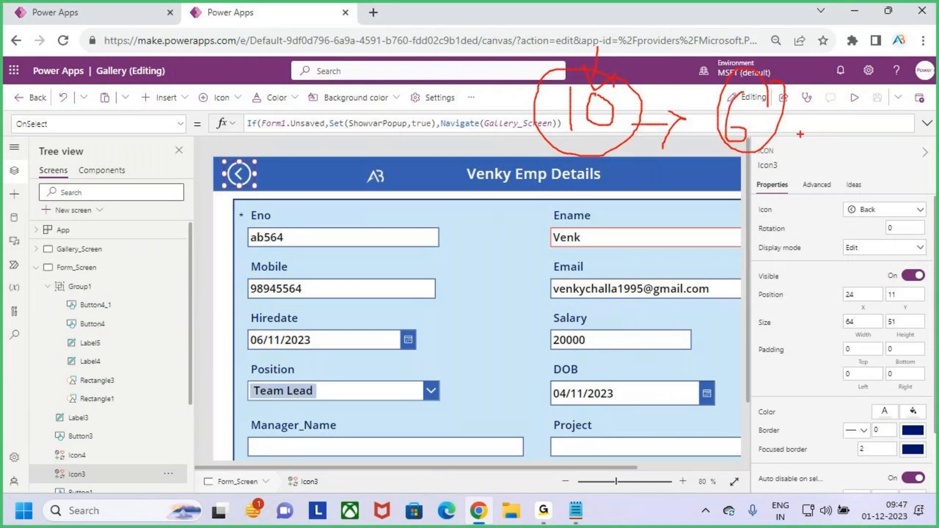
pyautogui.moveTo(636, 226)
pyautogui.mouseDown()
pyautogui.moveTo(623, 252)
pyautogui.moveTo(658, 264)
pyautogui.mouseUp()
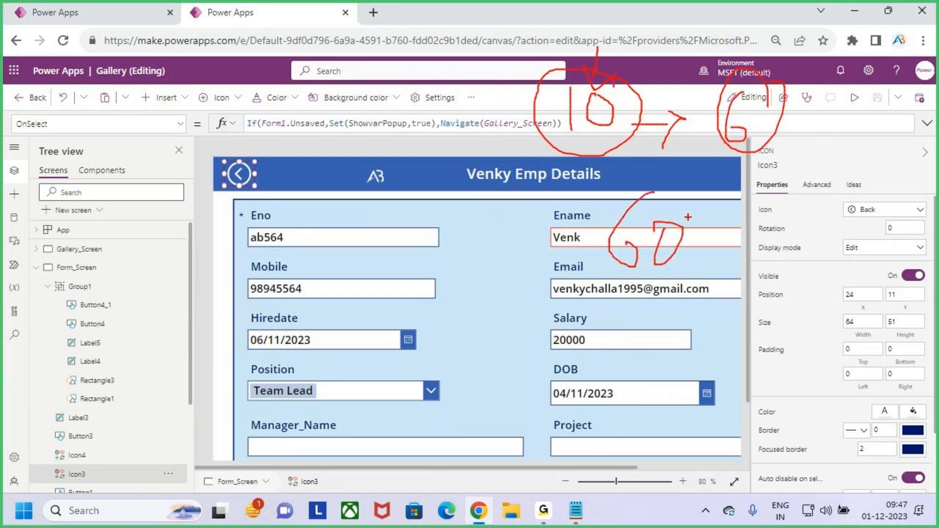
pyautogui.moveTo(700, 205); pyautogui.dragTo(647, 192)
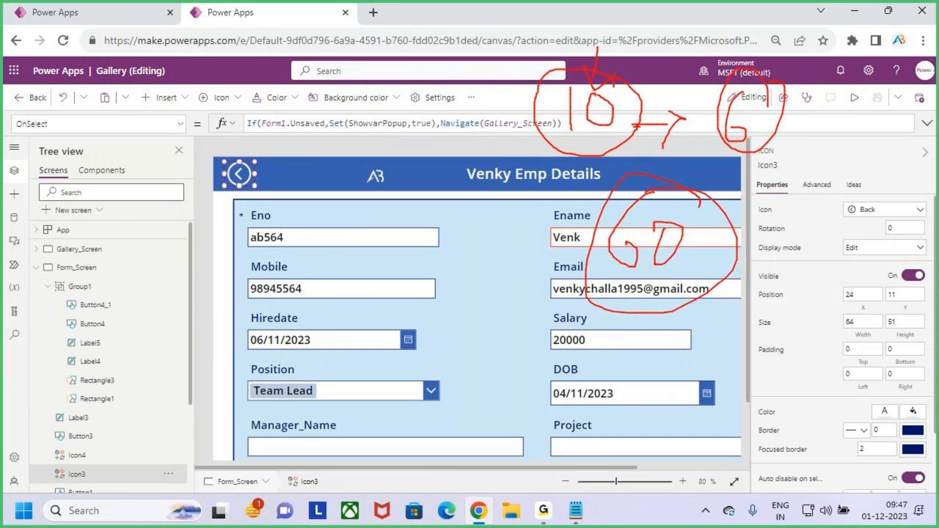
pyautogui.moveTo(714, 232); pyautogui.dragTo(782, 185)
pyautogui.press('Escape')
# - Compare the Gallery app's component list with Popup_comp and its child controls in the Popup_Component app
pyautogui.click(104, 170)
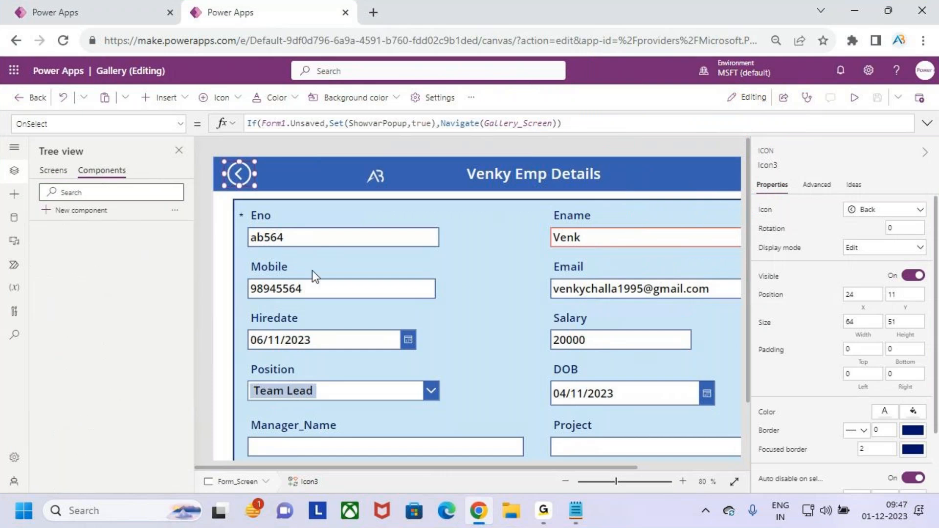
pyautogui.click(57, 21)
pyautogui.click(102, 171)
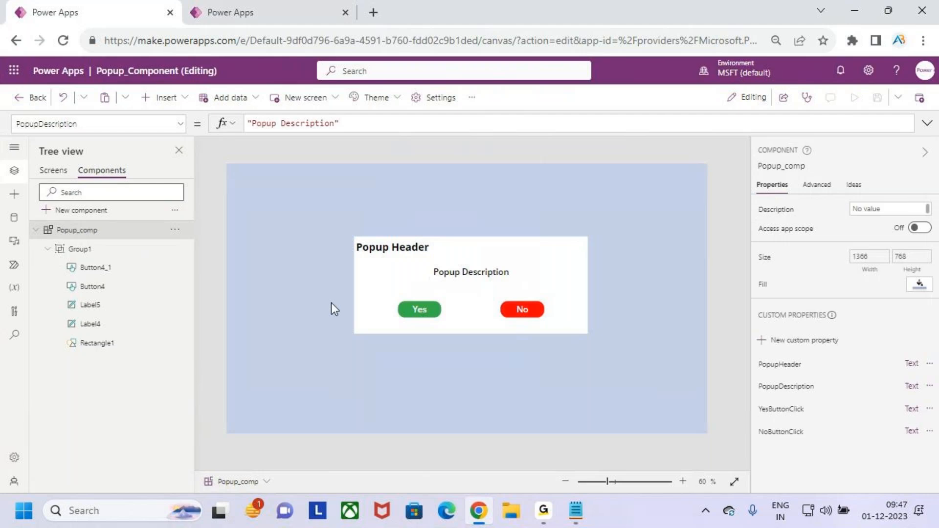
pyautogui.hotkey('ctrl', '2')
pyautogui.moveTo(107, 282); pyautogui.dragTo(136, 261)
pyautogui.moveTo(124, 289); pyautogui.dragTo(159, 267)
pyautogui.moveTo(122, 306); pyautogui.dragTo(159, 287)
pyautogui.moveTo(119, 324); pyautogui.dragTo(156, 310)
pyautogui.moveTo(137, 350); pyautogui.dragTo(174, 336)
pyautogui.press('Escape')
# - Preview Popup_Component from Gallery_Screen and test cancelling the first employee's deletion with No
pyautogui.click(58, 171)
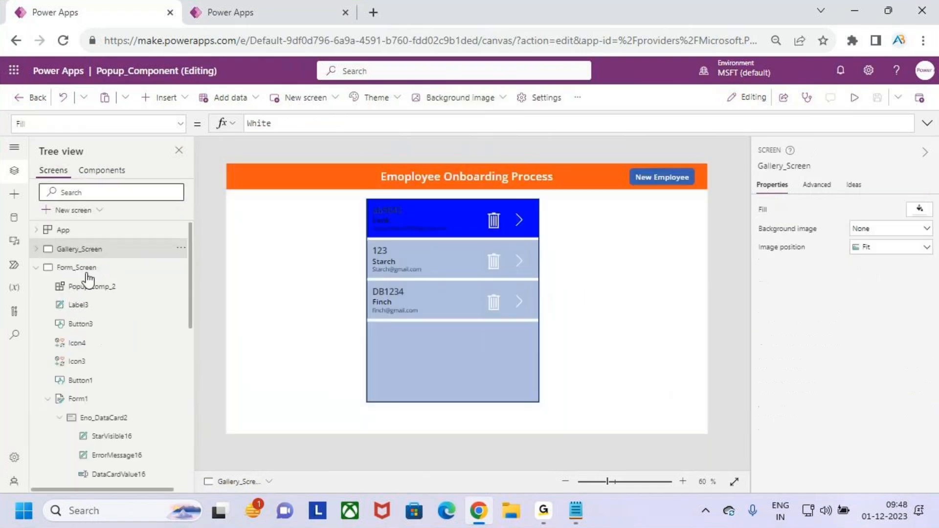
pyautogui.click(855, 97)
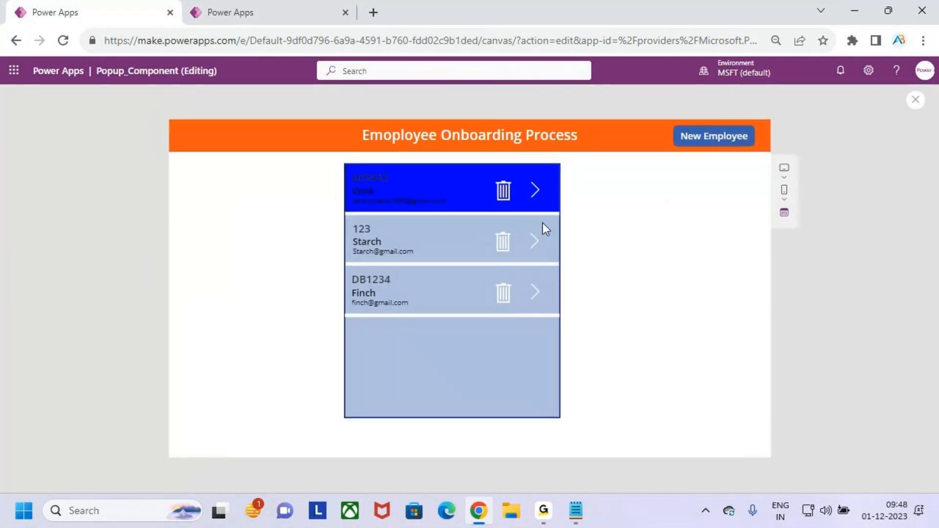
pyautogui.click(504, 190)
pyautogui.click(545, 306)
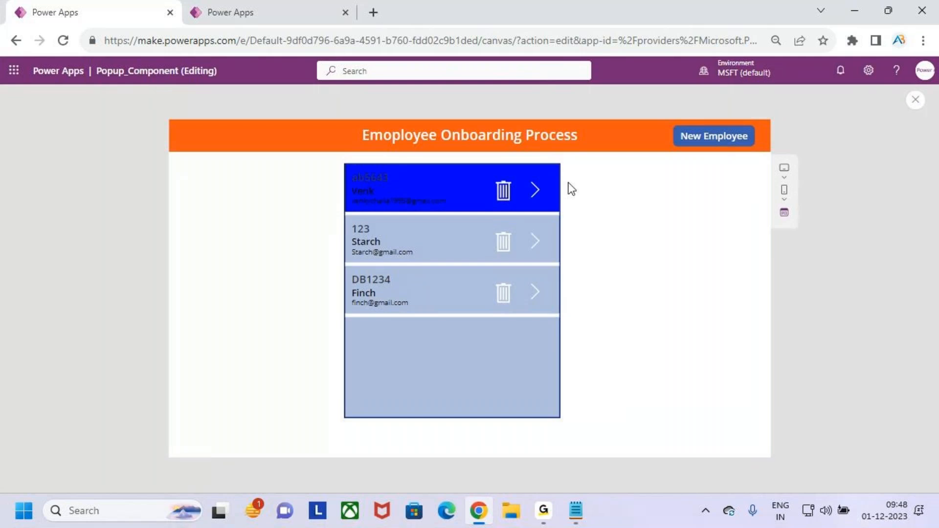
# - Open the first employee's record in edit mode, append y to its Ename value, and try leaving through the back icon
pyautogui.click(533, 190)
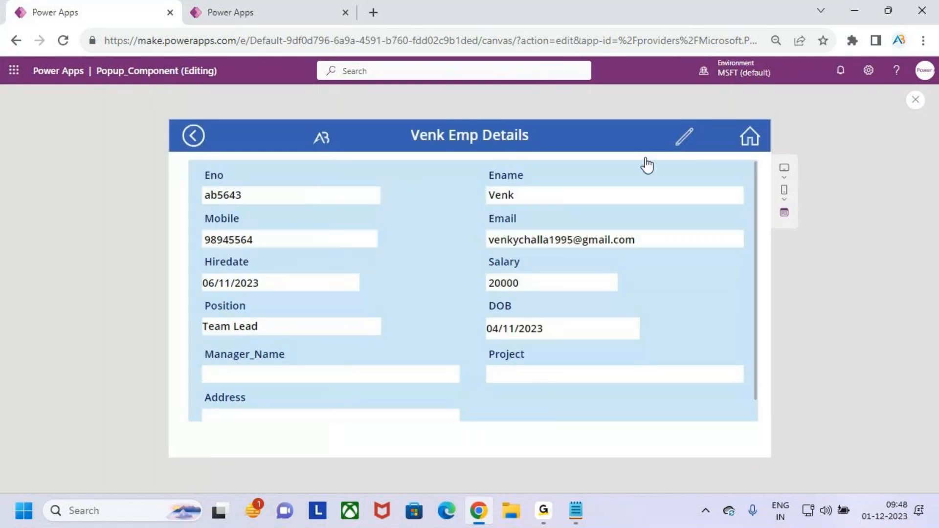
pyautogui.click(552, 196)
pyautogui.write('y')
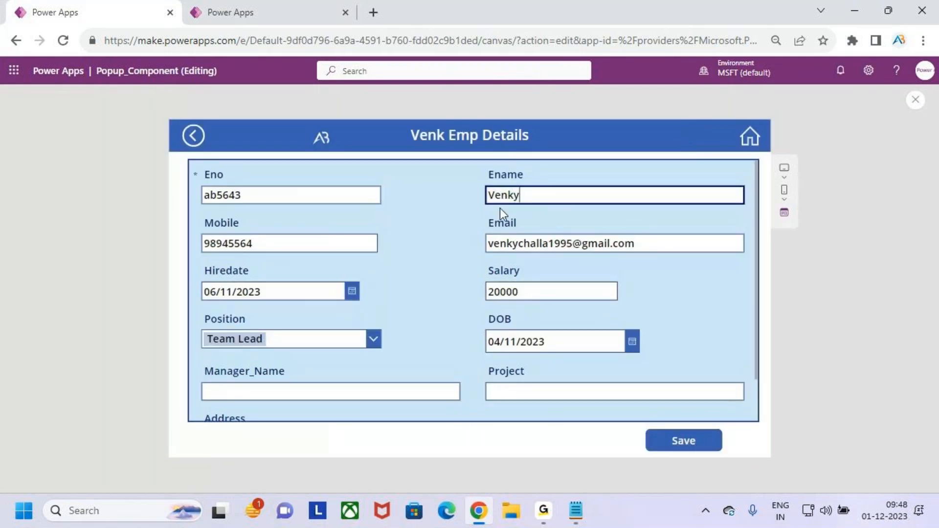
pyautogui.click(194, 136)
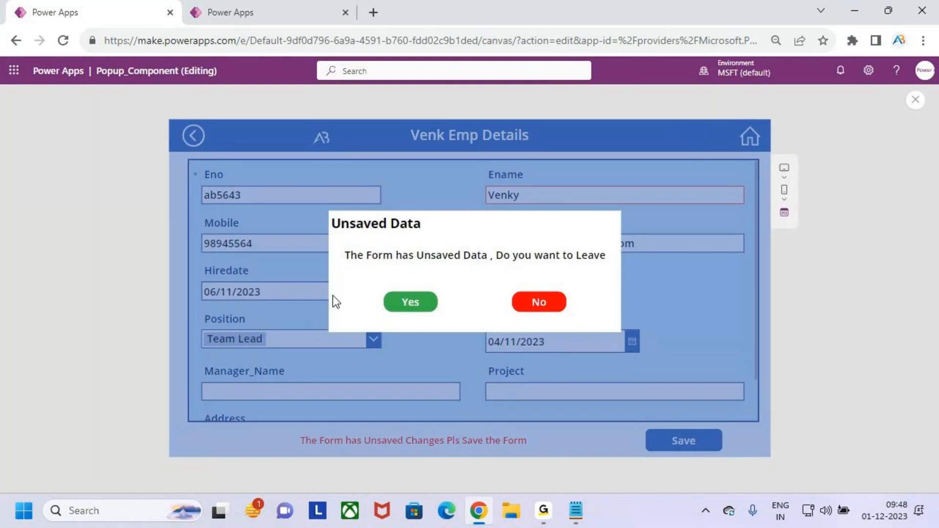
# - Review the unsaved-data popup's header, description and buttons, answer No, and save the employee record
pyautogui.hotkey('ctrl', '2')
pyautogui.moveTo(350, 238); pyautogui.dragTo(409, 231)
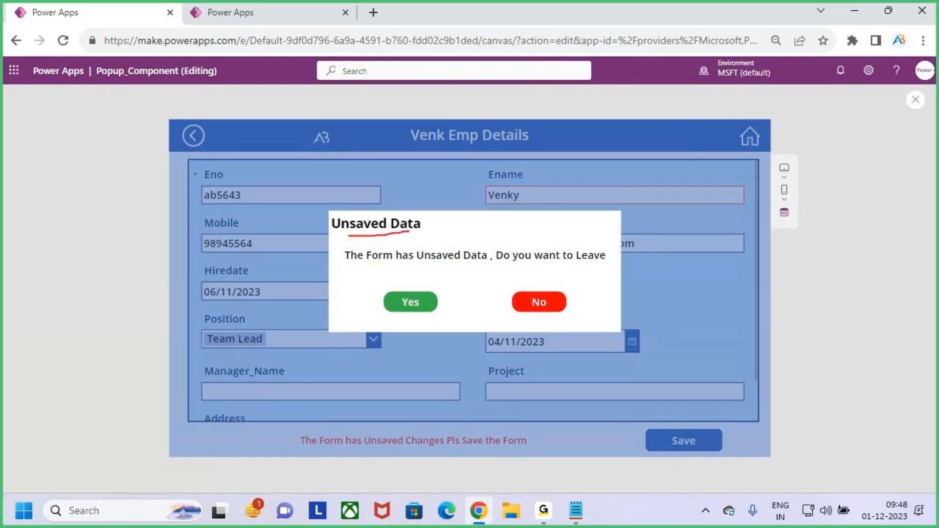
pyautogui.moveTo(419, 264); pyautogui.dragTo(549, 263)
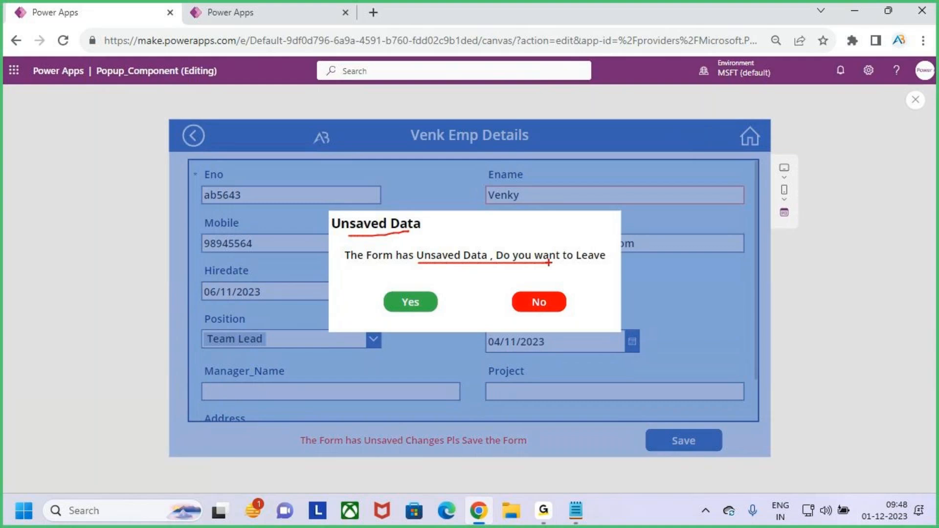
pyautogui.moveTo(385, 307); pyautogui.dragTo(402, 295)
pyautogui.press('Escape')
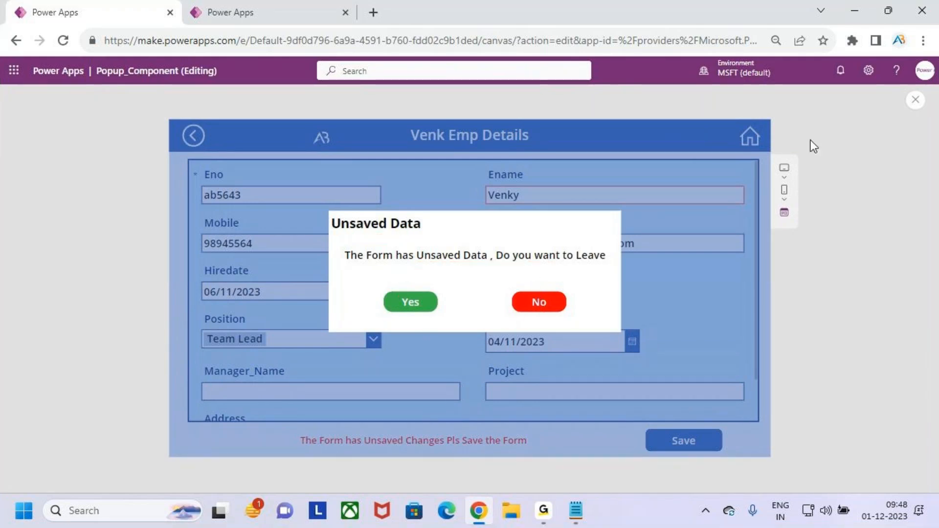
pyautogui.click(540, 305)
pyautogui.click(700, 440)
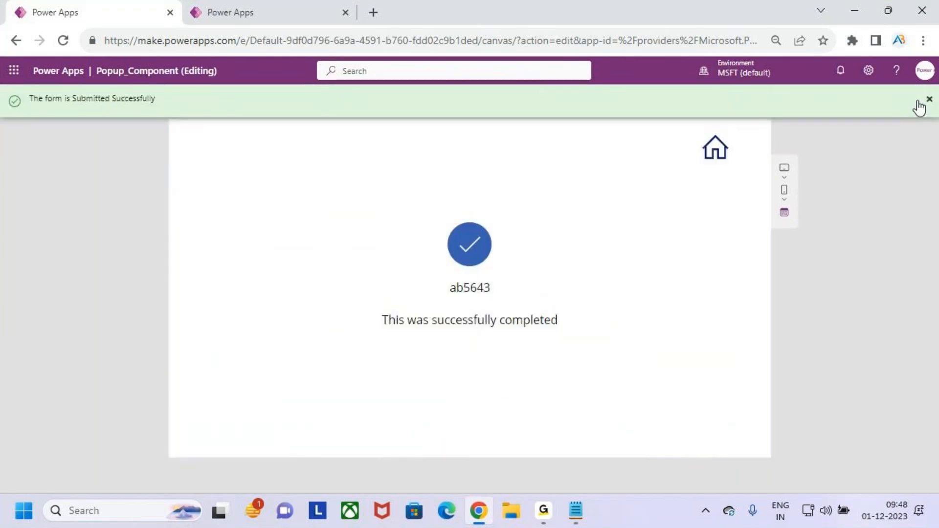
# - Return from the success page to the employee list, then end the preview and dismiss its tip
pyautogui.click(722, 153)
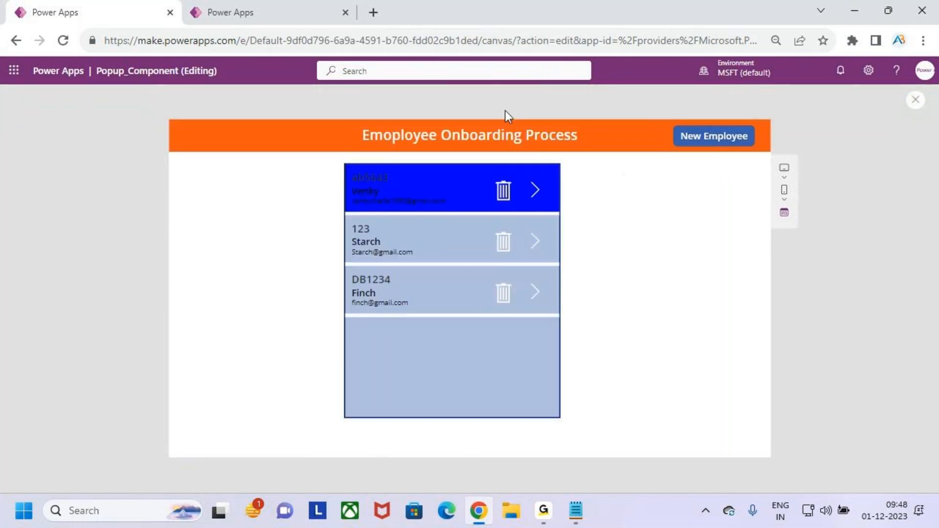
pyautogui.click(916, 101)
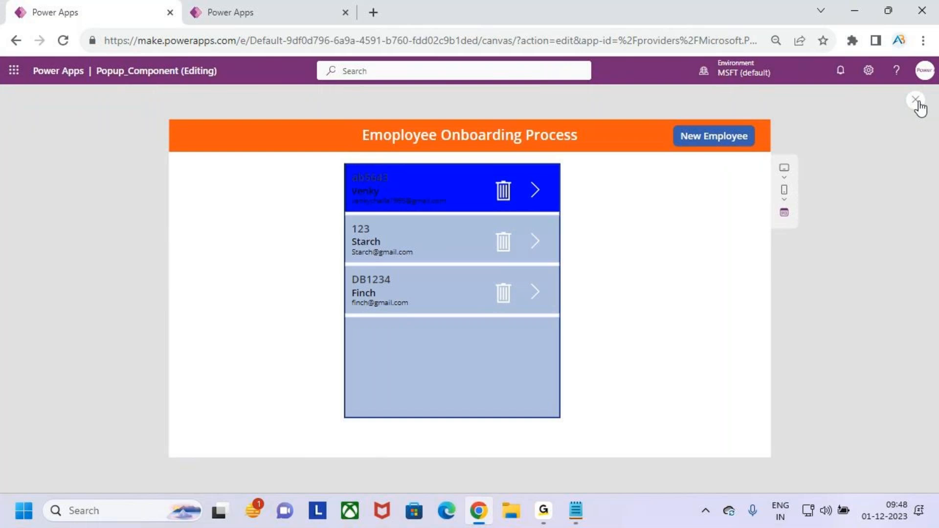
pyautogui.click(567, 331)
# - Compare Gallery_Screen with the Popup_comp component, examining the component's popup layout and custom properties area
pyautogui.click(101, 170)
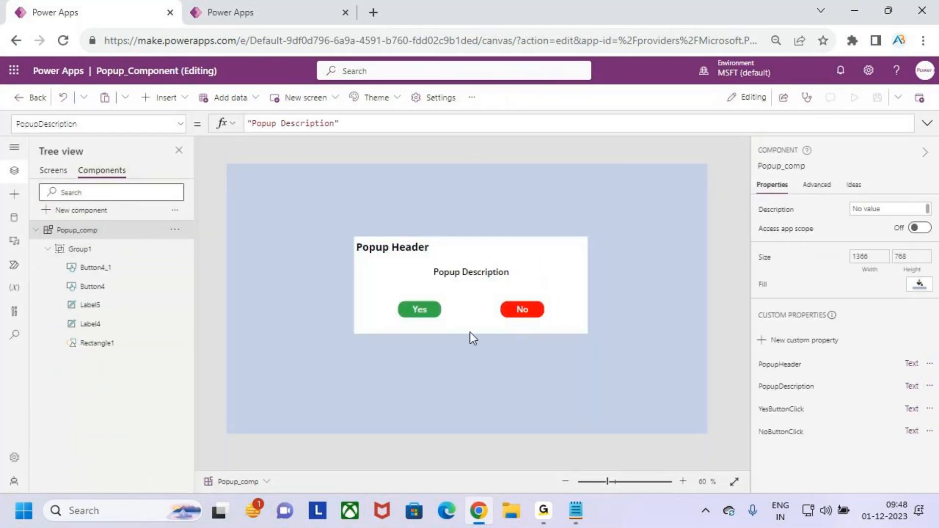
pyautogui.click(54, 171)
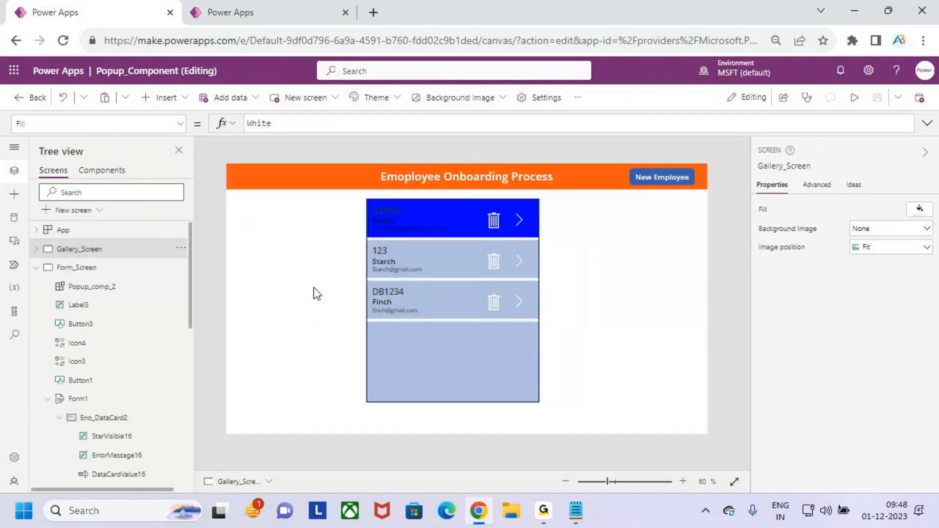
pyautogui.click(102, 171)
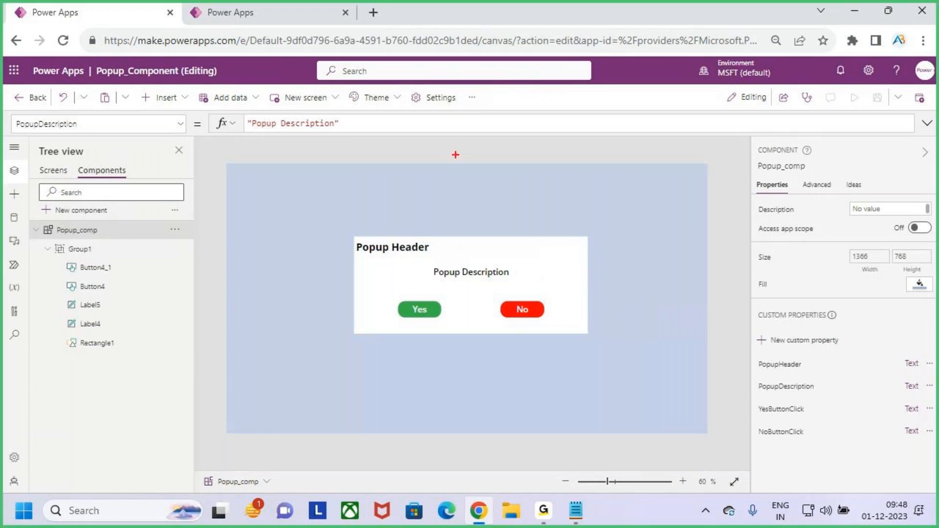
pyautogui.moveTo(471, 131)
pyautogui.mouseDown()
pyautogui.moveTo(471, 190)
pyautogui.moveTo(458, 207)
pyautogui.mouseUp()
pyautogui.press('Escape')
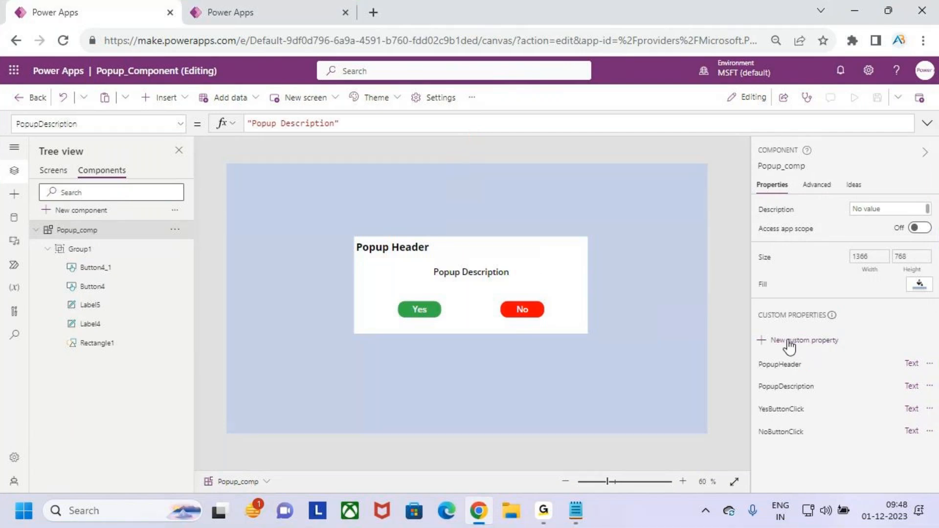
pyautogui.hotkey('ctrl', '2')
pyautogui.moveTo(804, 345); pyautogui.dragTo(837, 317)
pyautogui.moveTo(326, 218); pyautogui.dragTo(616, 348)
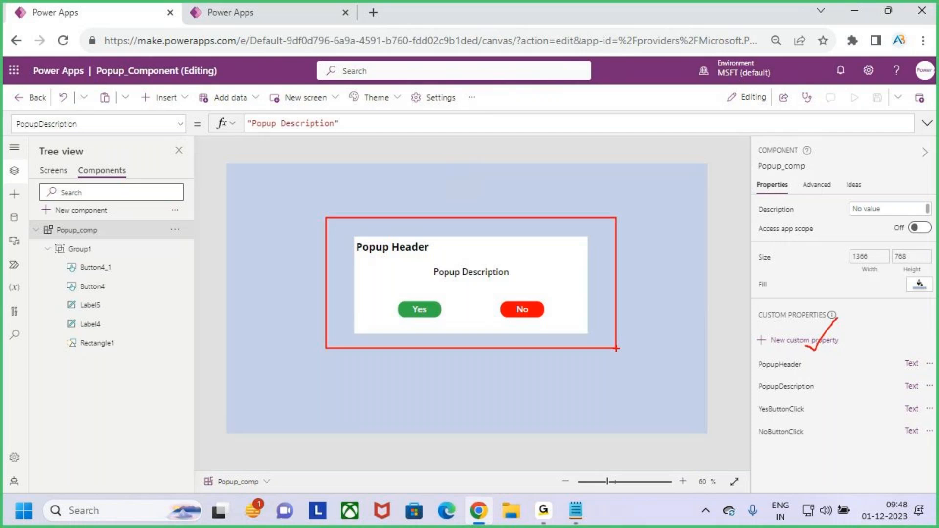
pyautogui.press('Escape')
# - Review how Popup_comp's custom properties relate to its header, description and Yes/No buttons
pyautogui.moveTo(791, 328); pyautogui.dragTo(836, 365)
pyautogui.moveTo(828, 321); pyautogui.dragTo(783, 376)
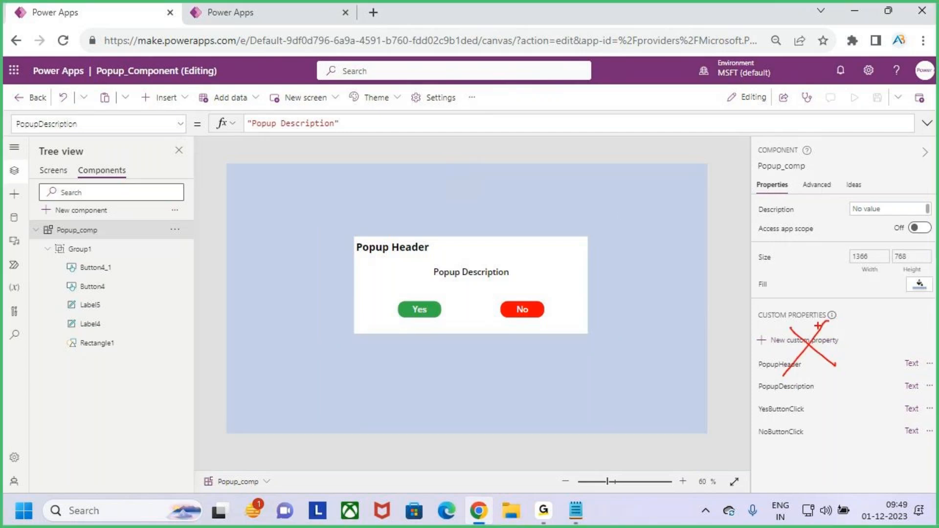
pyautogui.moveTo(800, 333); pyautogui.dragTo(862, 377)
pyautogui.moveTo(832, 314); pyautogui.dragTo(758, 410)
pyautogui.moveTo(347, 233); pyautogui.dragTo(602, 338)
pyautogui.moveTo(496, 202); pyautogui.dragTo(496, 246)
pyautogui.moveTo(504, 214); pyautogui.dragTo(495, 246)
pyautogui.press('Escape')
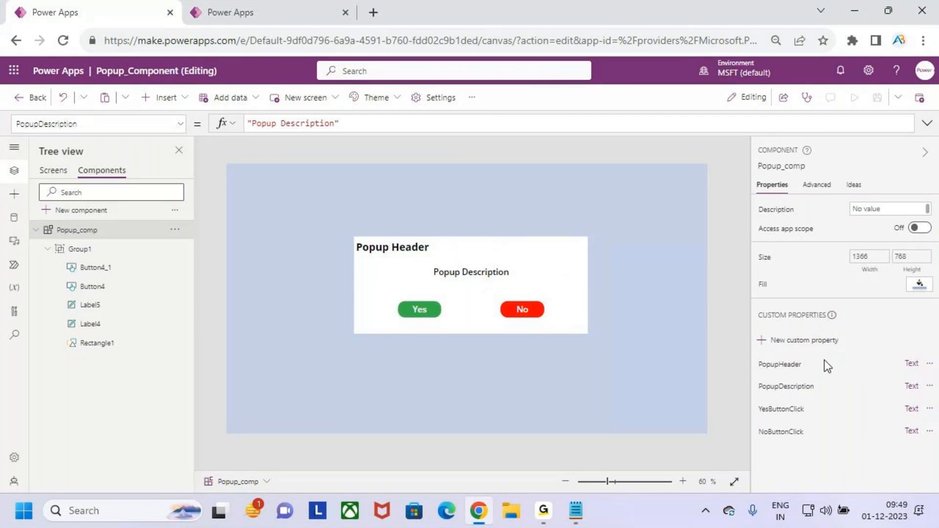
pyautogui.hotkey('ctrl', '2')
pyautogui.moveTo(815, 353)
pyautogui.mouseDown()
pyautogui.moveTo(828, 391)
pyautogui.moveTo(800, 404)
pyautogui.mouseUp()
pyautogui.moveTo(356, 240); pyautogui.dragTo(590, 335)
pyautogui.press('Escape')
# - Alternate between Gallery_Screen's delete icons and Popup_comp to examine how its custom properties serve the delete popup
pyautogui.click(54, 170)
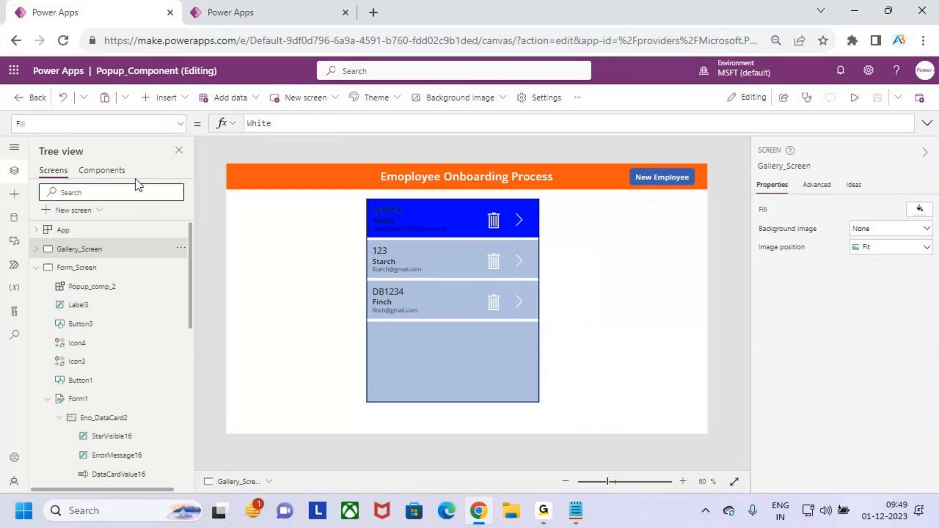
pyautogui.click(102, 170)
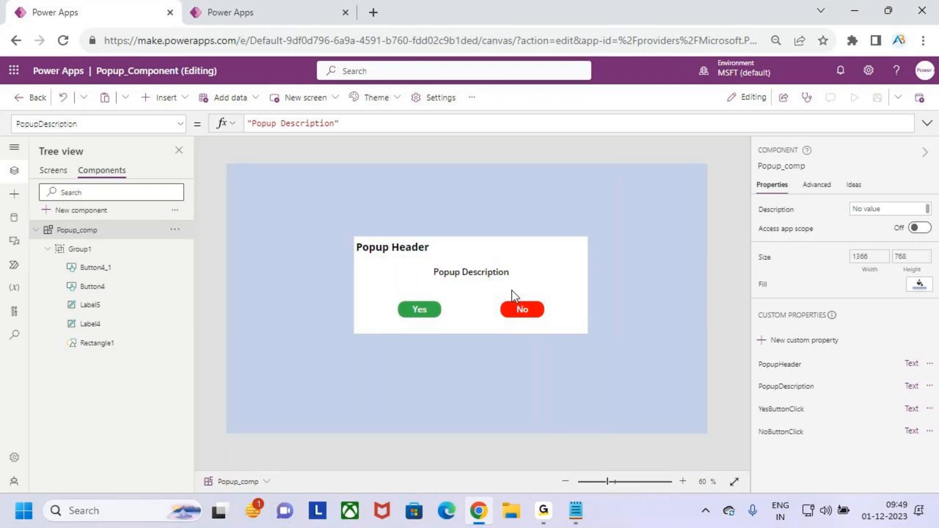
pyautogui.click(47, 172)
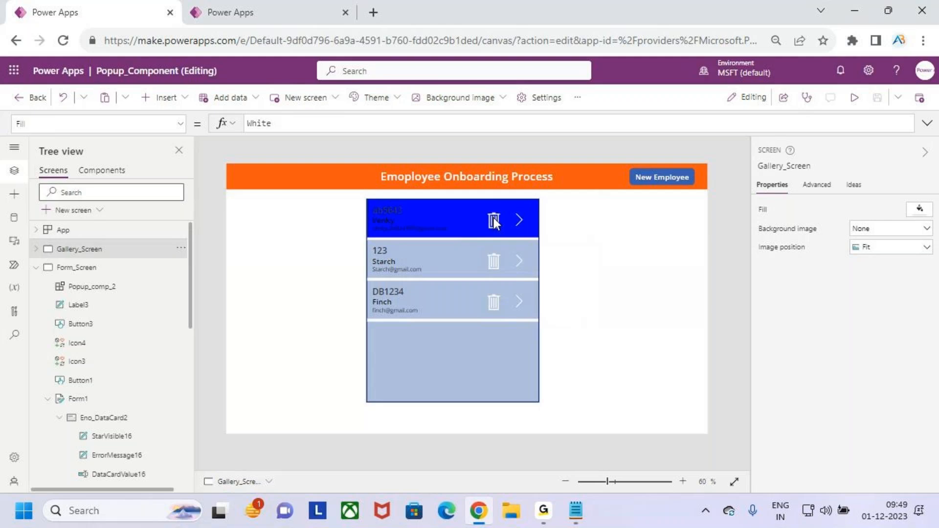
pyautogui.click(108, 172)
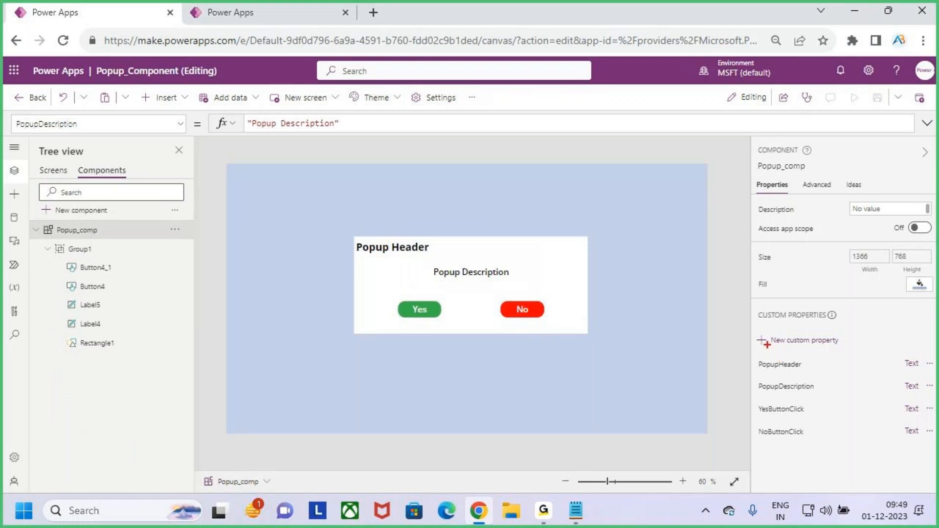
pyautogui.moveTo(754, 328); pyautogui.dragTo(857, 361)
pyautogui.moveTo(462, 209); pyautogui.dragTo(475, 253)
pyautogui.moveTo(451, 236)
pyautogui.mouseDown()
pyautogui.moveTo(476, 255)
pyautogui.moveTo(504, 253)
pyautogui.mouseUp()
pyautogui.moveTo(514, 225); pyautogui.dragTo(460, 300)
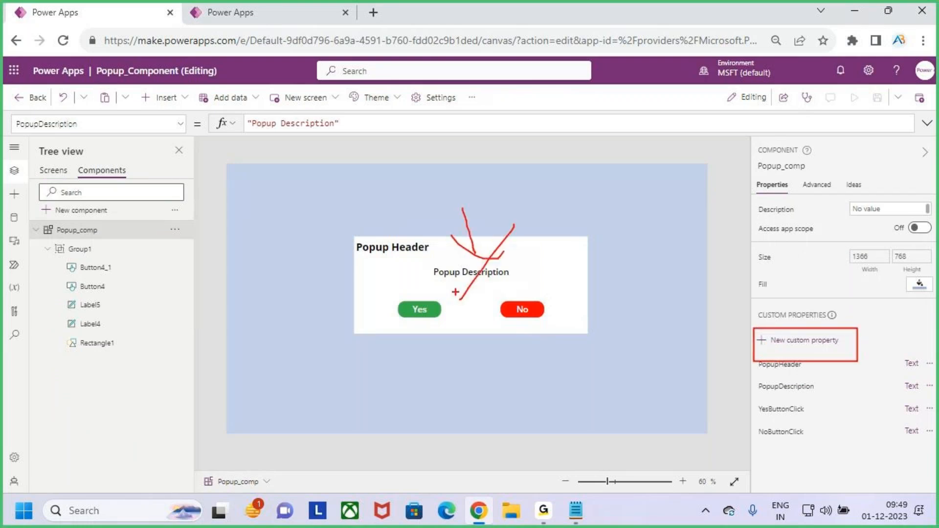
pyautogui.press('Escape')
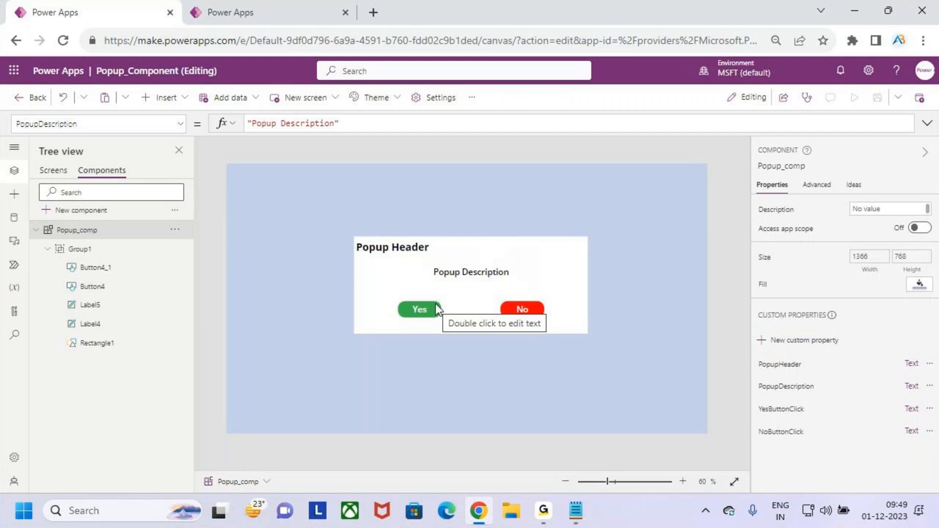
# - Collapse Form_Screen's controls in the screen list and view Form_Screen and Success_screen
pyautogui.click(45, 171)
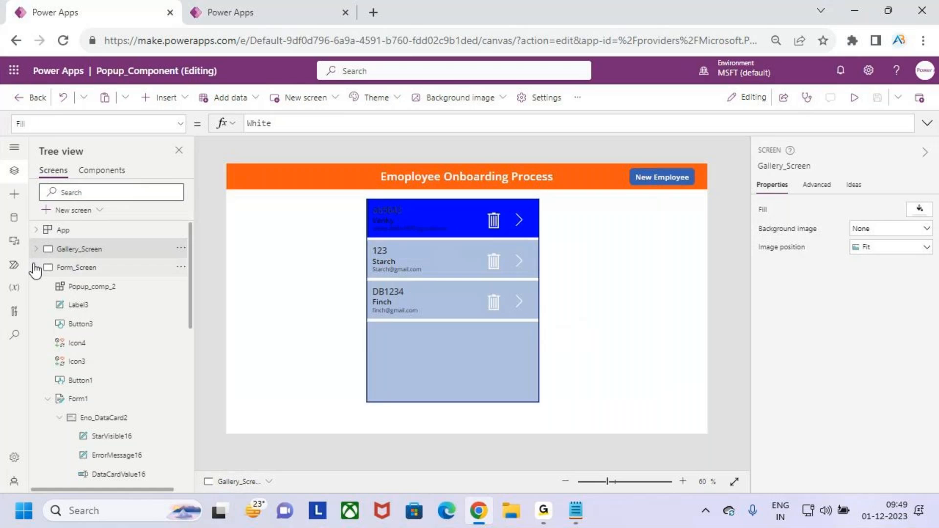
pyautogui.click(36, 267)
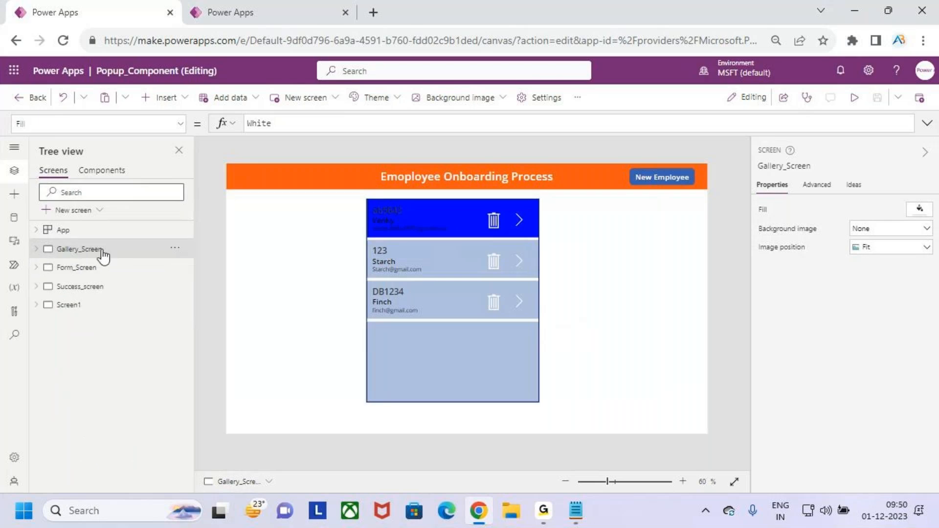
pyautogui.click(104, 272)
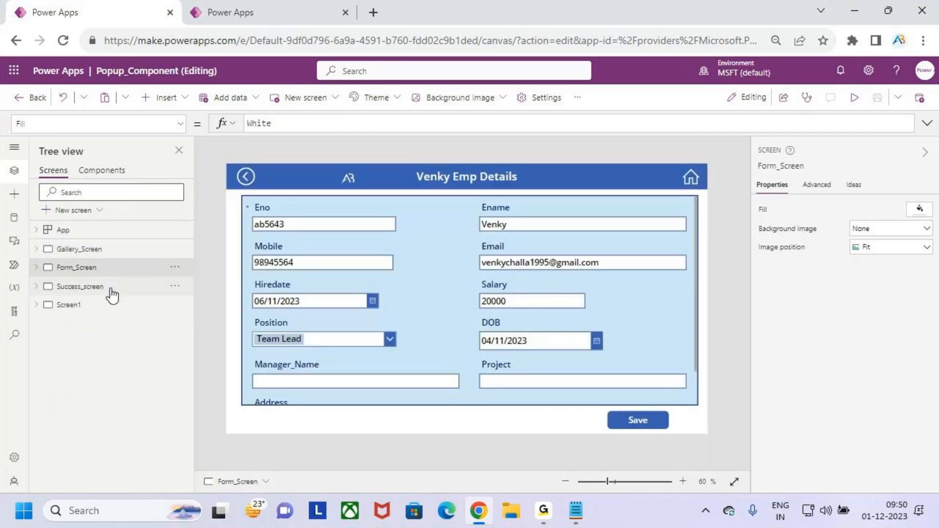
pyautogui.click(112, 292)
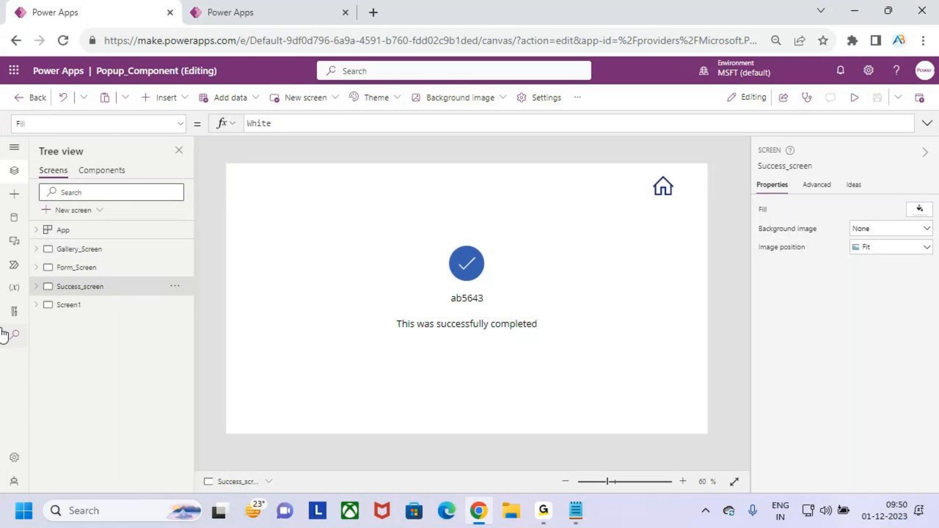
# - Switch to the Gallery app, fit its canvas to the window, and show Gallery_Screen
pyautogui.click(264, 16)
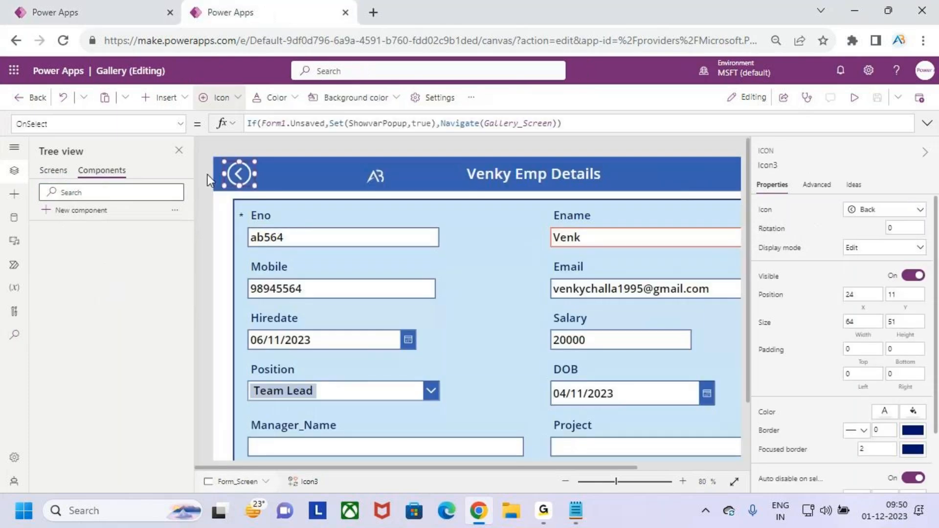
pyautogui.click(483, 342)
pyautogui.hotkey('ctrl', '0')
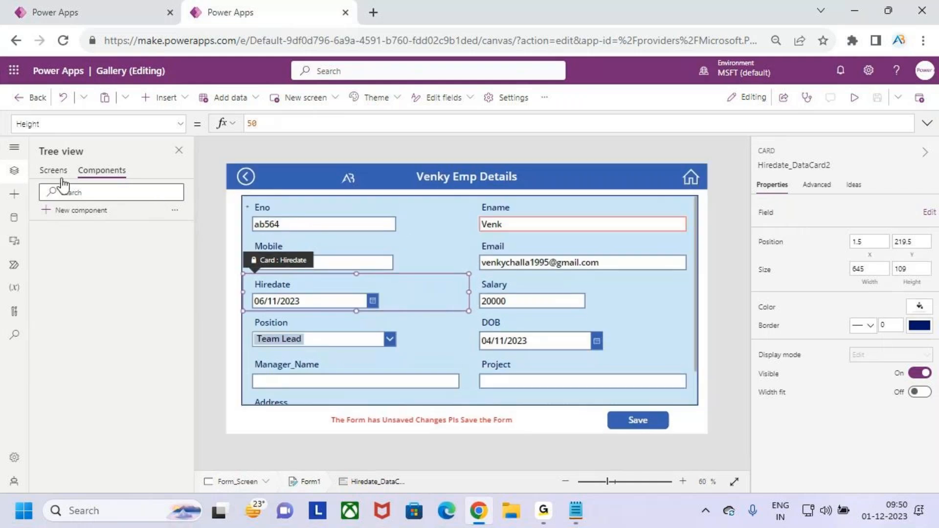
pyautogui.click(53, 171)
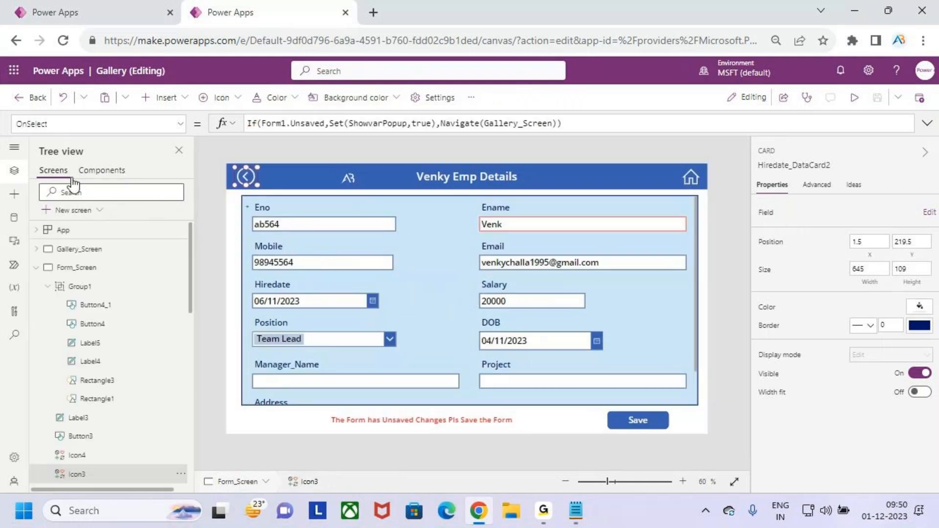
pyautogui.click(97, 250)
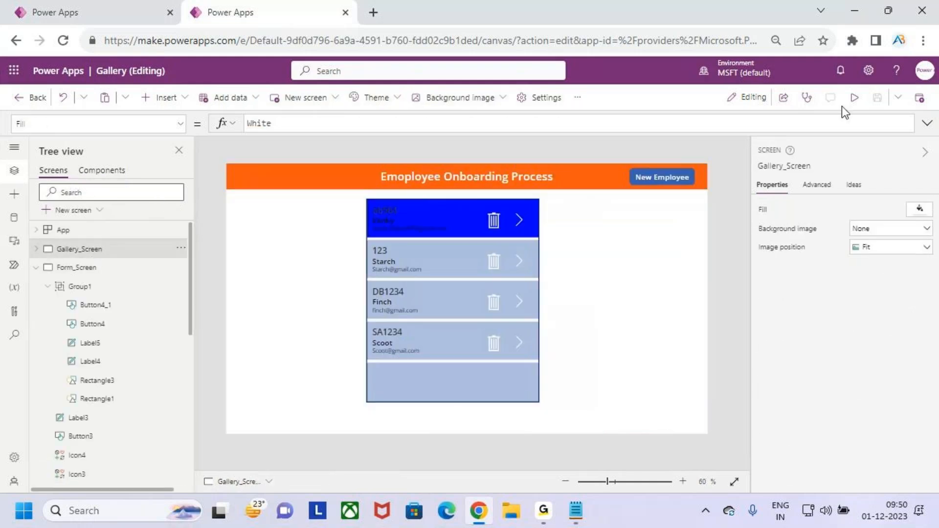
# - Preview the Gallery app, bring up the first employee's delete popup, and exit the preview with it still open
pyautogui.click(854, 97)
pyautogui.click(498, 192)
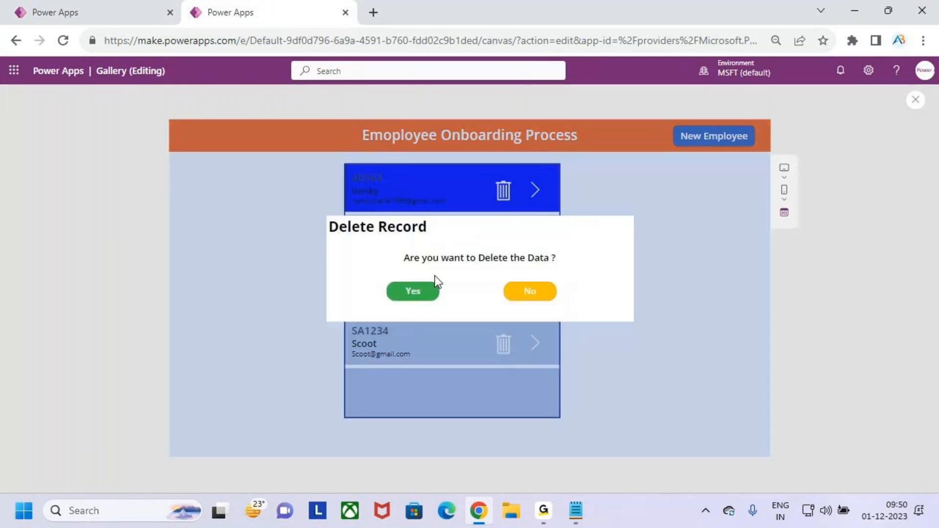
pyautogui.click(914, 100)
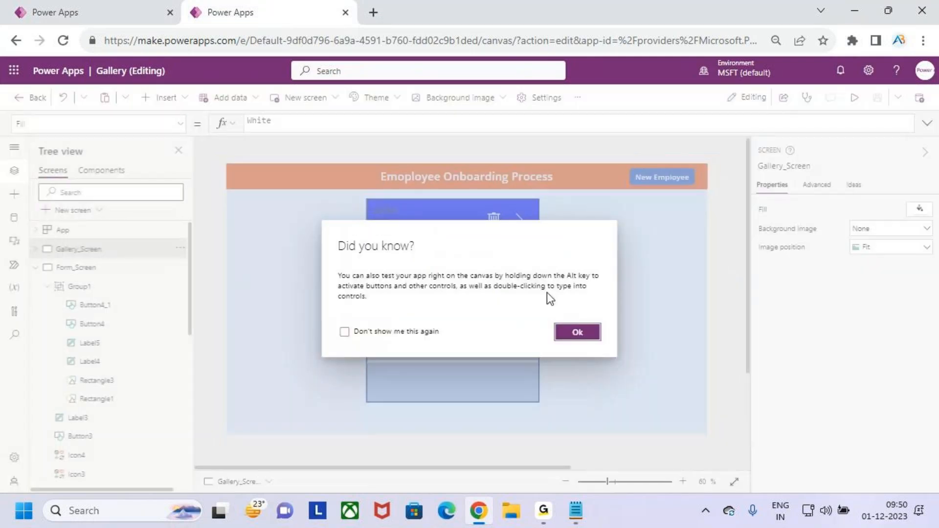
pyautogui.press('Return')
# - Inspect the Delete Record popup's description, header, Yes and No controls, and check the Gallery app's component list
pyautogui.click(477, 272)
pyautogui.click(477, 274)
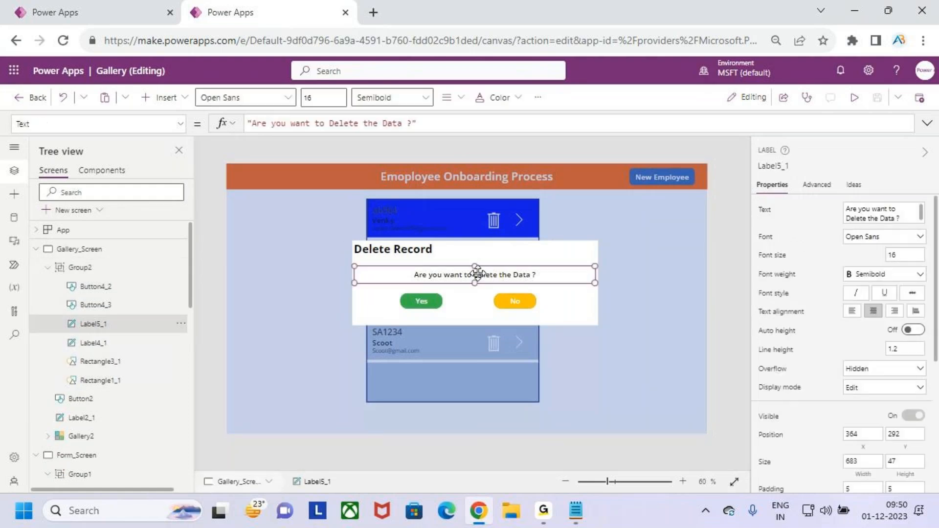
pyautogui.click(430, 251)
pyautogui.click(429, 298)
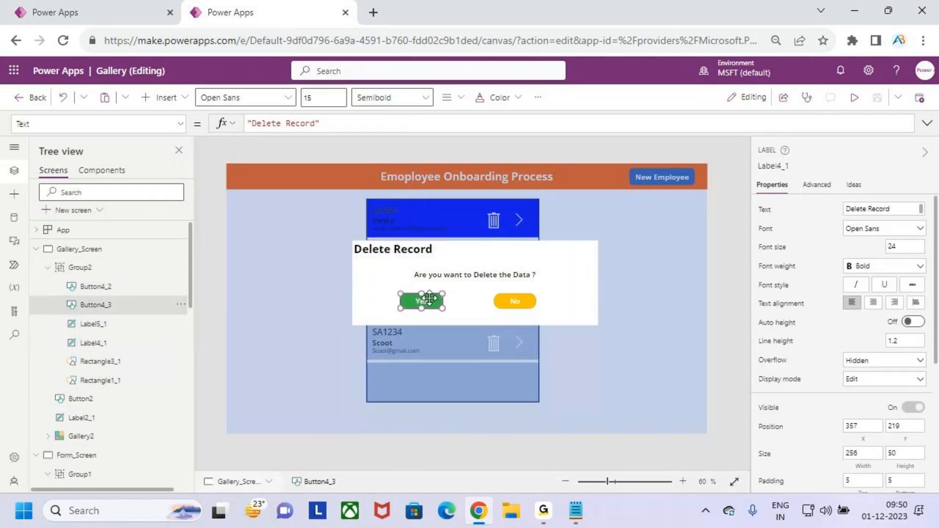
pyautogui.click(521, 301)
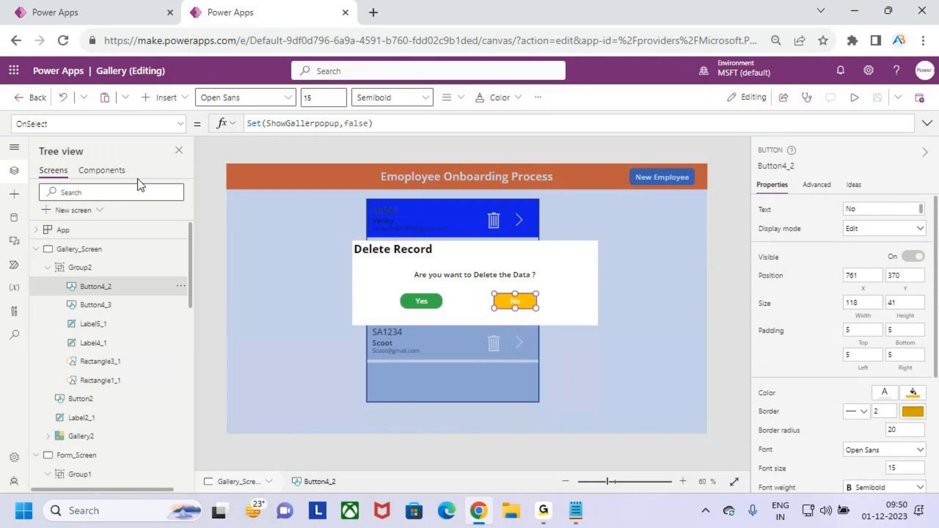
pyautogui.click(112, 171)
pyautogui.click(54, 170)
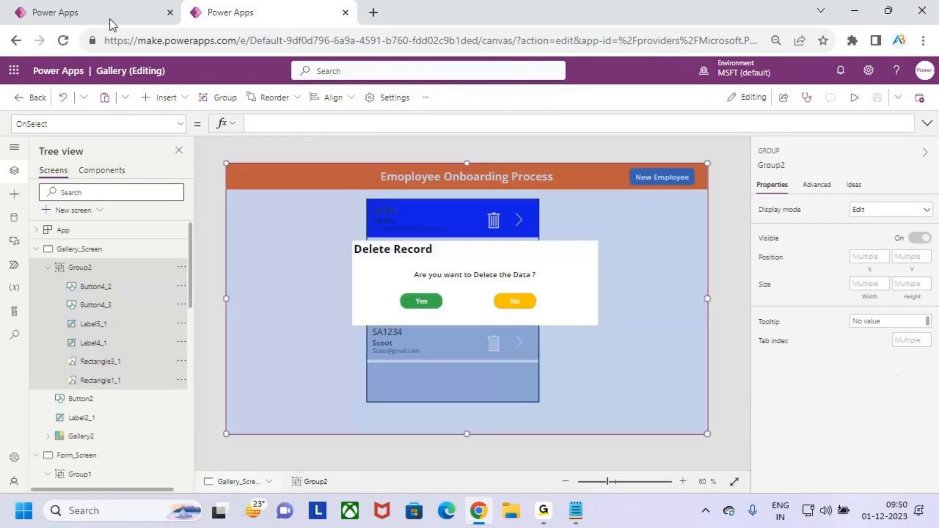
# - Switch back to the Popup_Component app and review Popup_comp's four custom properties
pyautogui.click(110, 19)
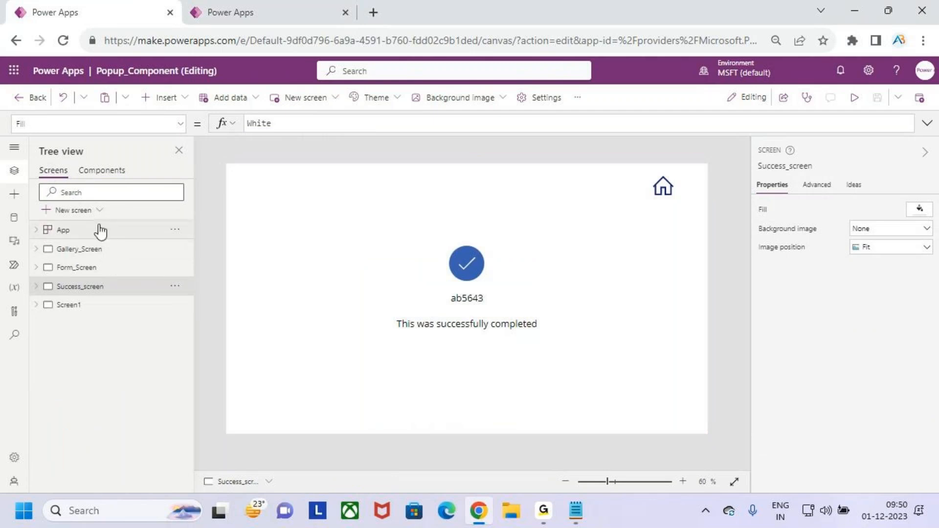
pyautogui.click(113, 171)
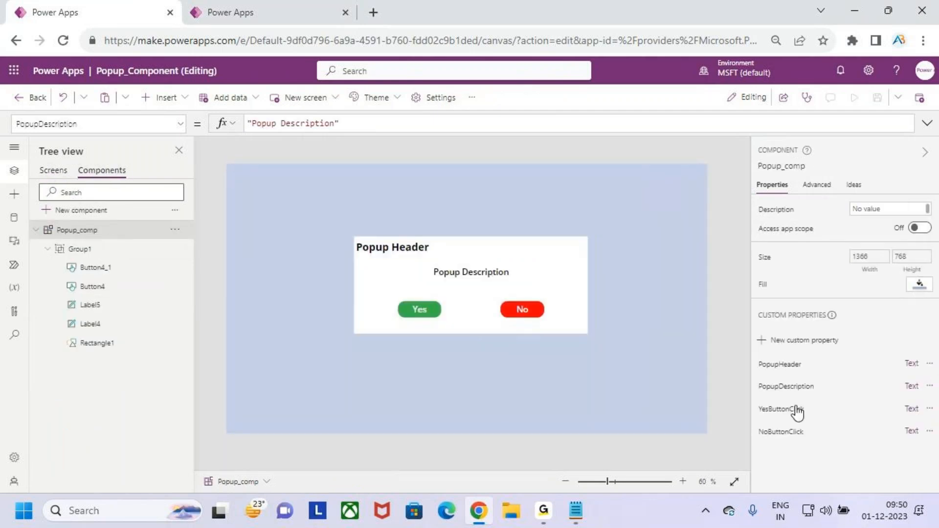
pyautogui.hotkey('ctrl', '2')
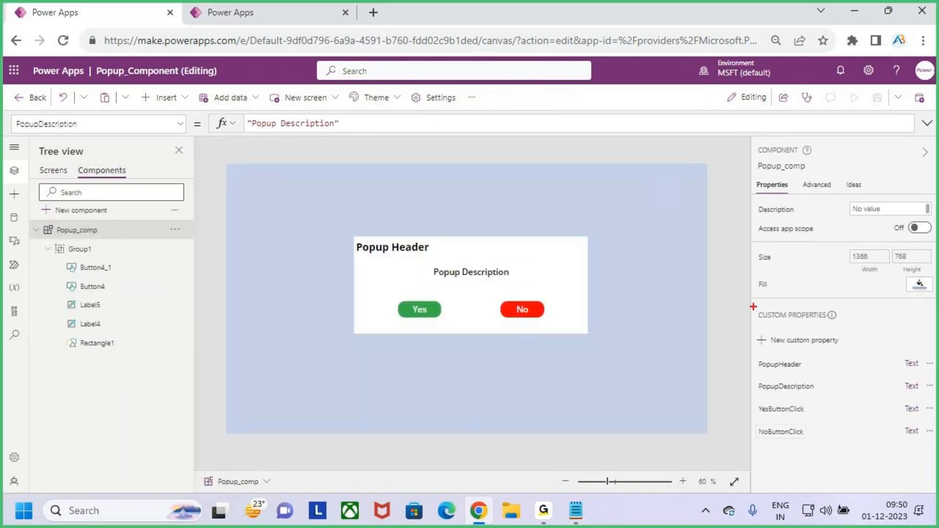
pyautogui.moveTo(752, 298); pyautogui.dragTo(883, 524)
pyautogui.moveTo(819, 408)
pyautogui.mouseDown()
pyautogui.moveTo(830, 417)
pyautogui.moveTo(932, 322)
pyautogui.mouseUp()
pyautogui.press('Escape')
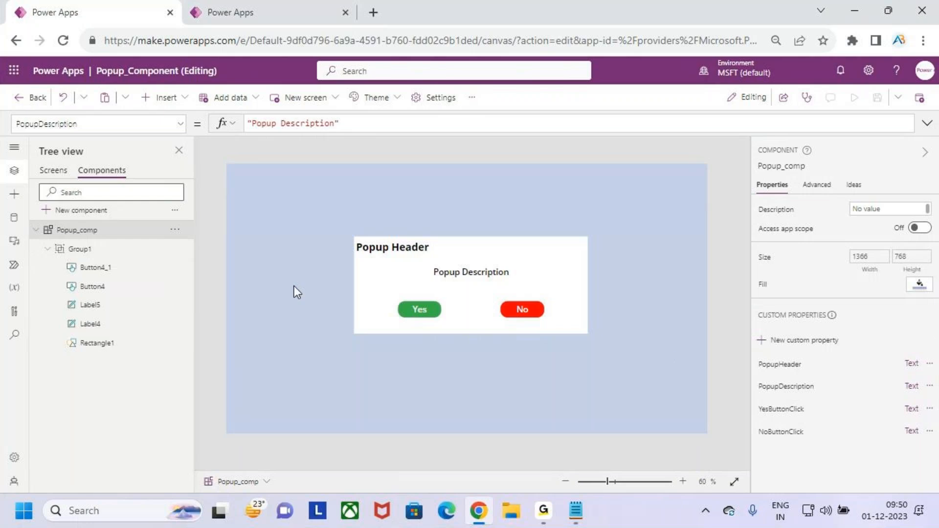
# - Go back to the app's screen list and display the insertable controls, including the custom Popup_comp
pyautogui.click(59, 172)
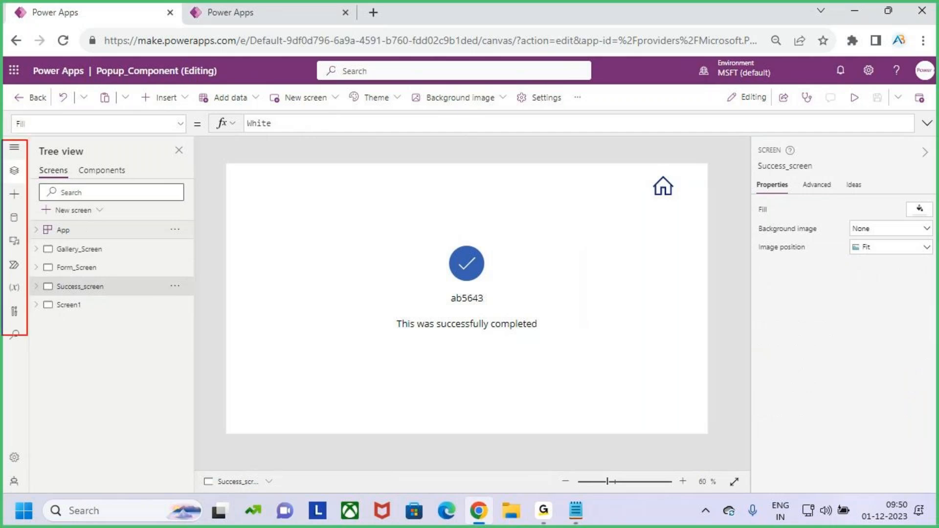
pyautogui.click(14, 173)
pyautogui.click(14, 172)
pyautogui.click(15, 195)
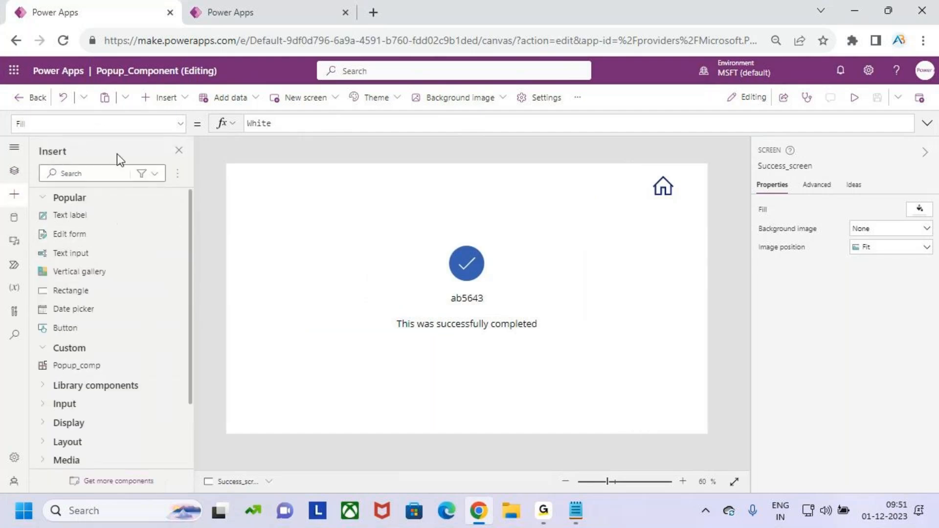
# - Display the data sources connected to the Popup_Component app and examine the list
pyautogui.click(15, 218)
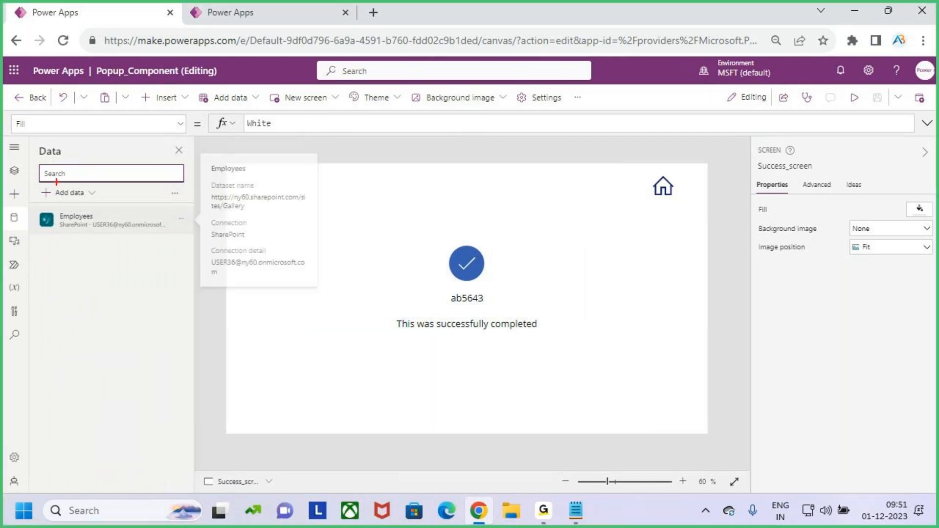
pyautogui.moveTo(32, 145); pyautogui.dragTo(124, 358)
pyautogui.press('Escape')
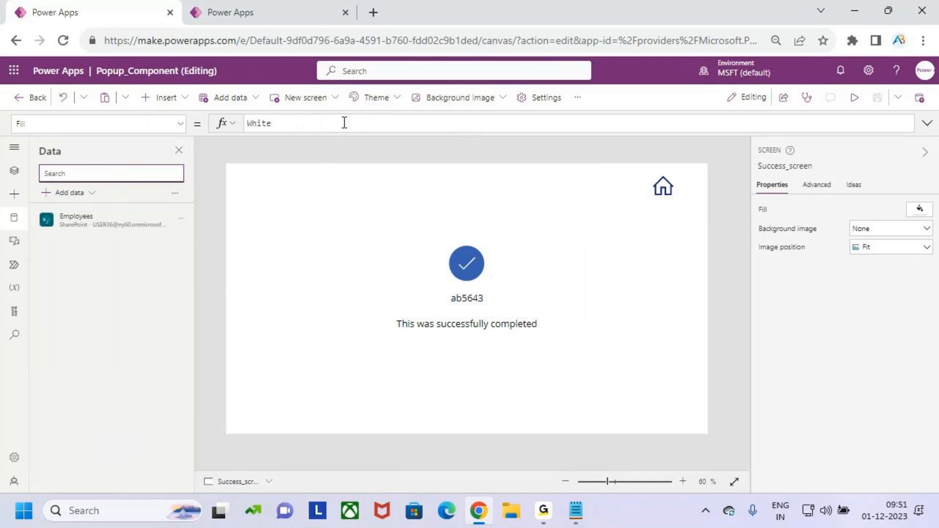
# - Go back to the screen list, preview the app from Success_screen, and return to the employee gallery with the home icon
pyautogui.click(14, 171)
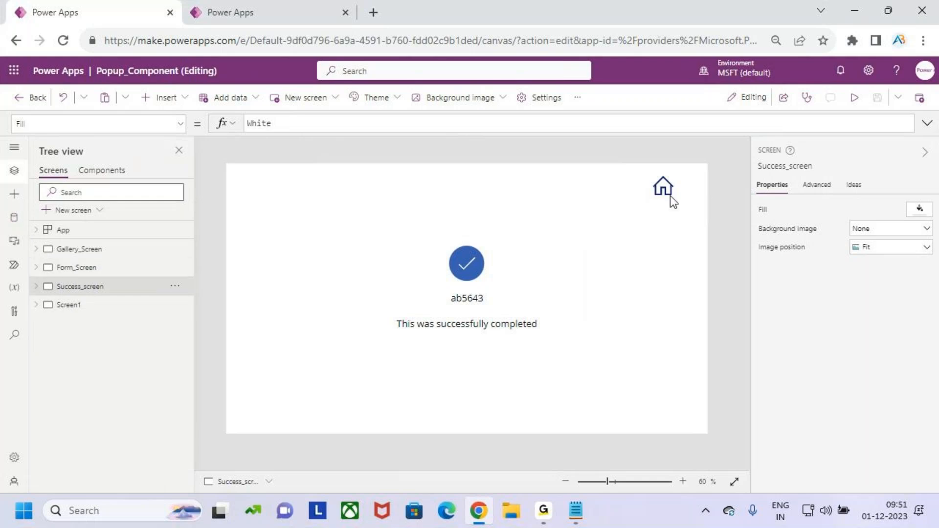
pyautogui.click(854, 97)
pyautogui.click(717, 150)
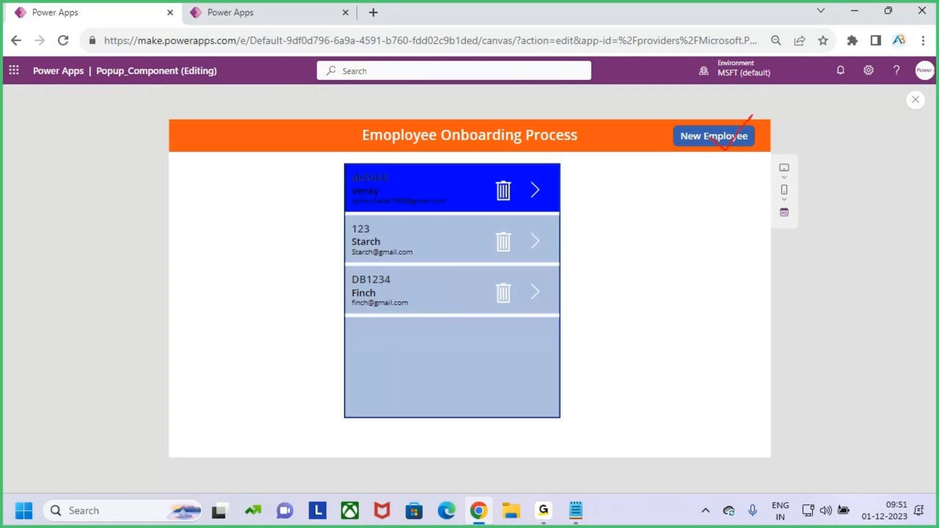
pyautogui.press('Escape')
pyautogui.hotkey('ctrl', '2')
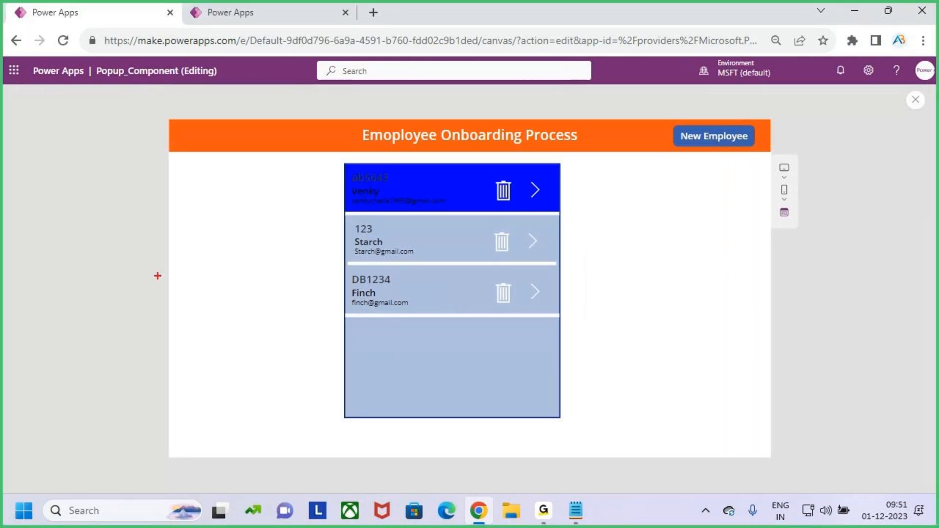
pyautogui.moveTo(172, 153)
pyautogui.mouseDown()
pyautogui.moveTo(209, 291)
pyautogui.moveTo(221, 455)
pyautogui.mouseUp()
pyautogui.moveTo(172, 171); pyautogui.dragTo(219, 171)
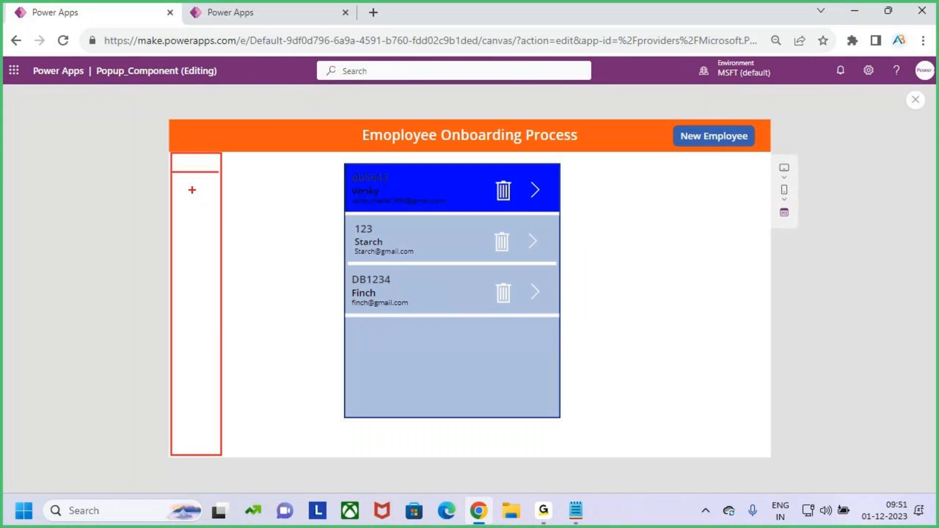
pyautogui.write('t')
pyautogui.write('Gallery')
pyautogui.press('Return')
pyautogui.press('Return')
pyautogui.write('Form')
pyautogui.press('Return')
pyautogui.press('Return')
pyautogui.write('Sy=ucess')
pyautogui.press('BackSpace')
pyautogui.press('BackSpace')
pyautogui.press('BackSpace')
pyautogui.press('BackSpace')
pyautogui.press('BackSpace')
pyautogui.press('BackSpace')
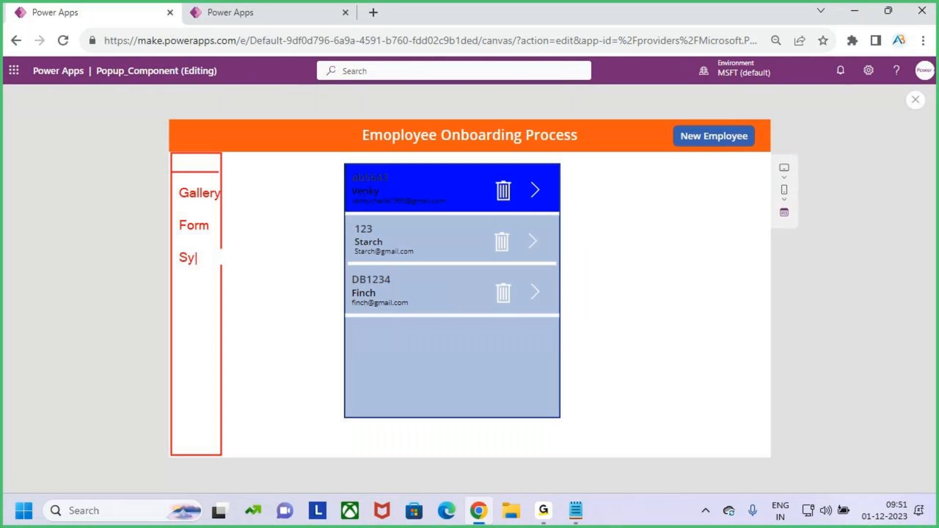
pyautogui.press('BackSpace')
pyautogui.write('ucess')
pyautogui.moveTo(339, 161)
pyautogui.mouseDown()
pyautogui.moveTo(478, 357)
pyautogui.moveTo(570, 407)
pyautogui.mouseUp()
pyautogui.moveTo(645, 250)
pyautogui.mouseDown()
pyautogui.moveTo(641, 288)
pyautogui.moveTo(665, 289)
pyautogui.mouseUp()
pyautogui.moveTo(666, 273); pyautogui.dragTo(684, 286)
pyautogui.moveTo(687, 268)
pyautogui.mouseDown()
pyautogui.moveTo(703, 267)
pyautogui.moveTo(700, 304)
pyautogui.moveTo(719, 275)
pyautogui.mouseUp()
pyautogui.moveTo(733, 239)
pyautogui.mouseDown()
pyautogui.moveTo(738, 290)
pyautogui.moveTo(755, 264)
pyautogui.mouseUp()
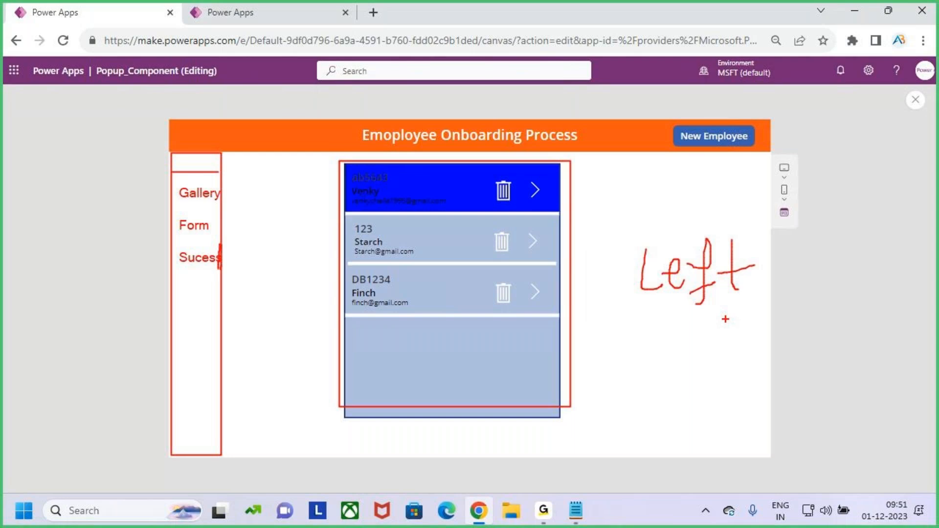
pyautogui.press('Escape')
pyautogui.hotkey('ctrl', '2')
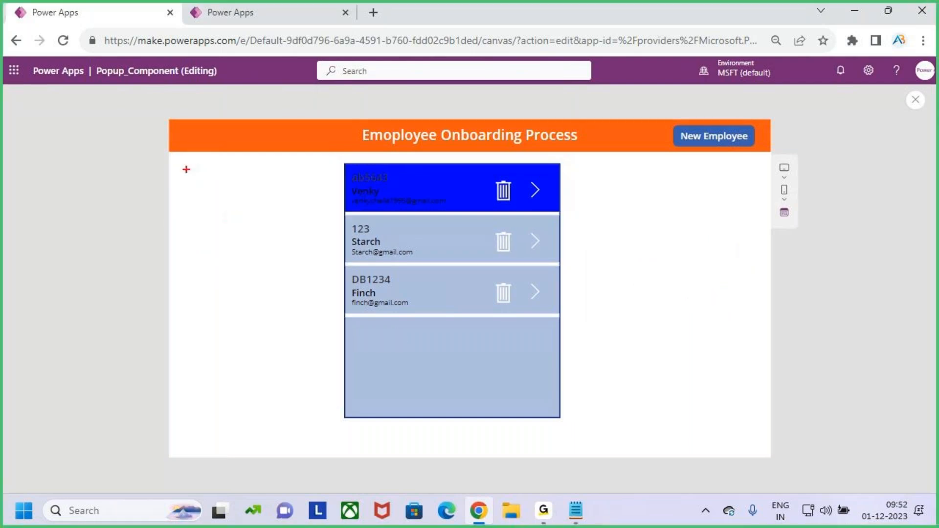
pyautogui.moveTo(174, 153)
pyautogui.mouseDown()
pyautogui.moveTo(197, 225)
pyautogui.moveTo(222, 394)
pyautogui.moveTo(220, 459)
pyautogui.mouseUp()
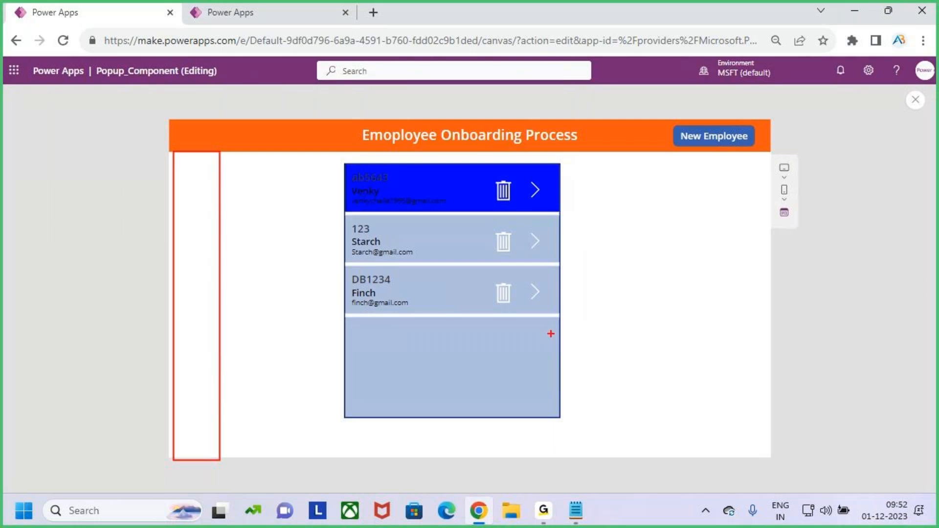
pyautogui.moveTo(642, 251)
pyautogui.mouseDown()
pyautogui.moveTo(652, 271)
pyautogui.moveTo(674, 271)
pyautogui.mouseUp()
pyautogui.moveTo(685, 272)
pyautogui.mouseDown()
pyautogui.moveTo(685, 292)
pyautogui.moveTo(733, 293)
pyautogui.mouseUp()
pyautogui.moveTo(733, 249); pyautogui.dragTo(753, 268)
pyautogui.moveTo(214, 146)
pyautogui.mouseDown()
pyautogui.moveTo(206, 184)
pyautogui.moveTo(680, 126)
pyautogui.moveTo(729, 264)
pyautogui.mouseUp()
pyautogui.moveTo(707, 247)
pyautogui.mouseDown()
pyautogui.moveTo(729, 264)
pyautogui.moveTo(746, 235)
pyautogui.mouseUp()
pyautogui.moveTo(731, 302); pyautogui.dragTo(712, 234)
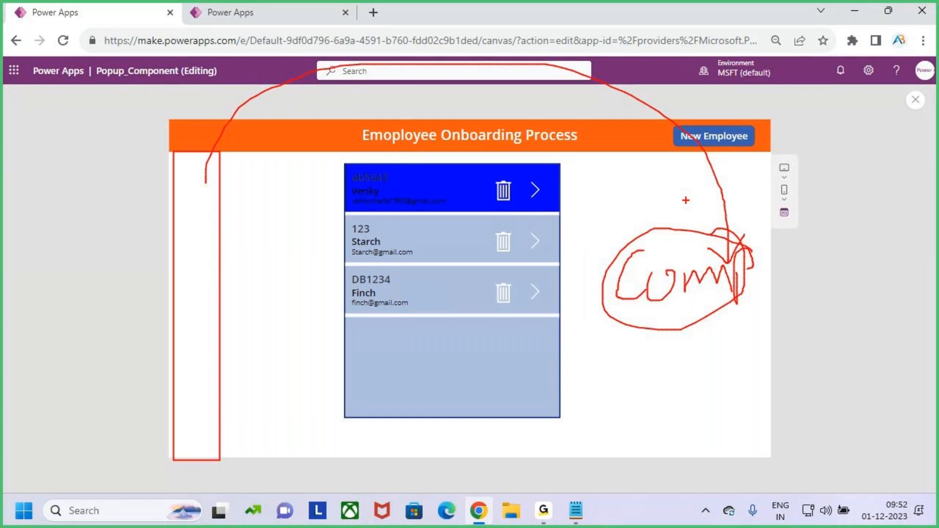
pyautogui.moveTo(687, 200); pyautogui.dragTo(688, 227)
pyautogui.moveTo(676, 220)
pyautogui.mouseDown()
pyautogui.moveTo(693, 221)
pyautogui.moveTo(674, 253)
pyautogui.mouseUp()
# - Exit the app preview back to editing Gallery_Screen and dismiss the canvas testing tip
pyautogui.press('Escape')
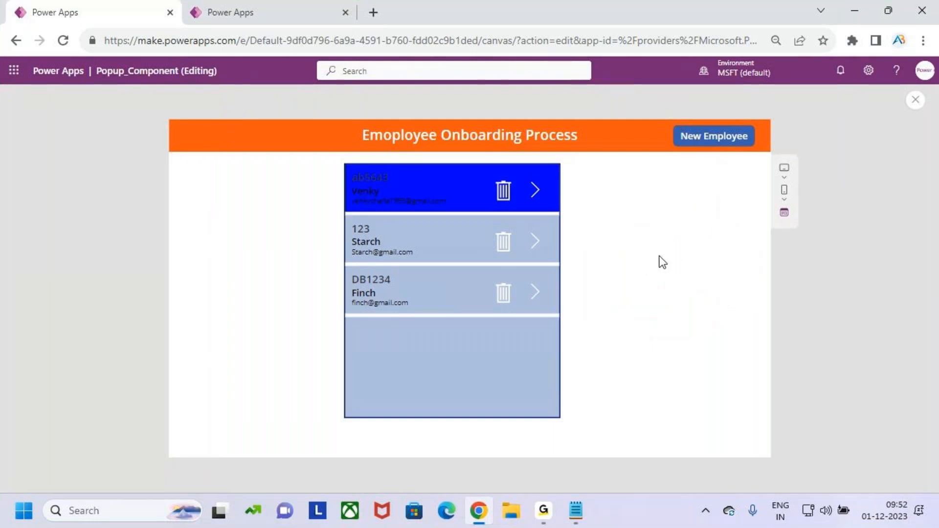
pyautogui.click(914, 101)
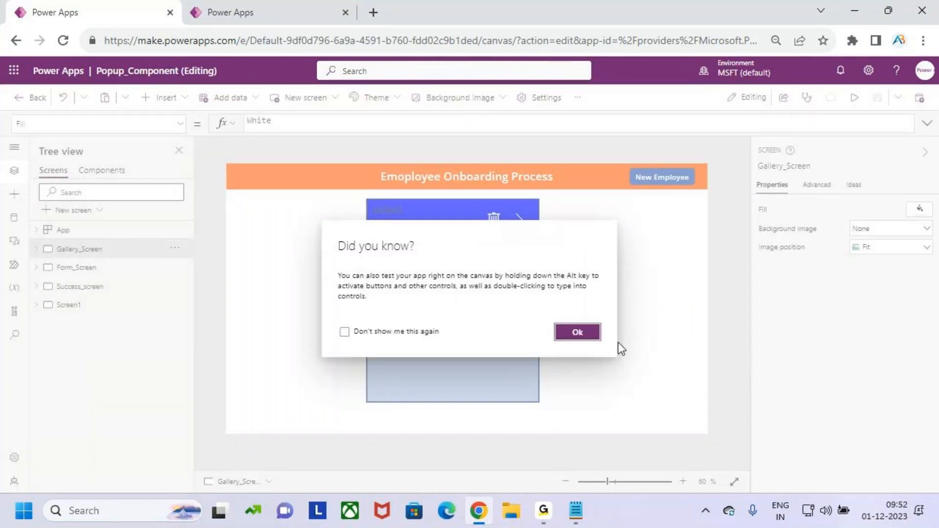
pyautogui.click(578, 332)
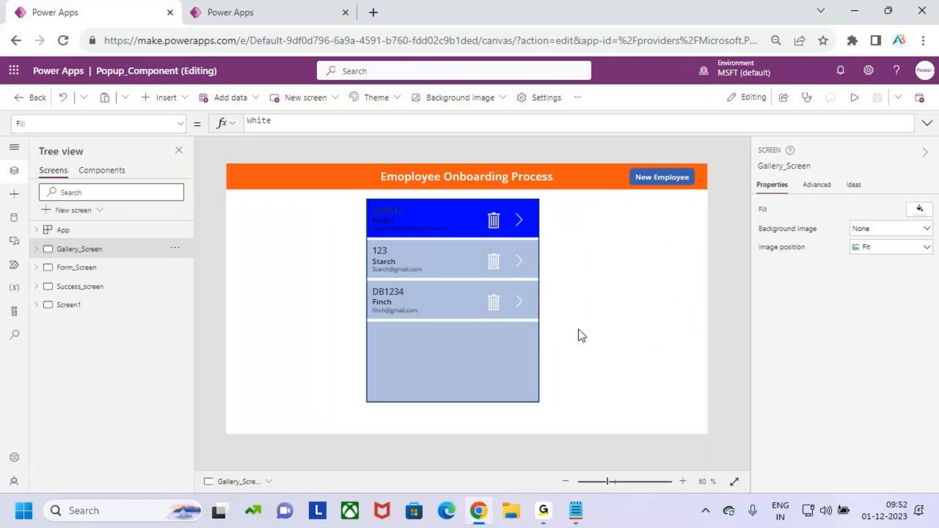